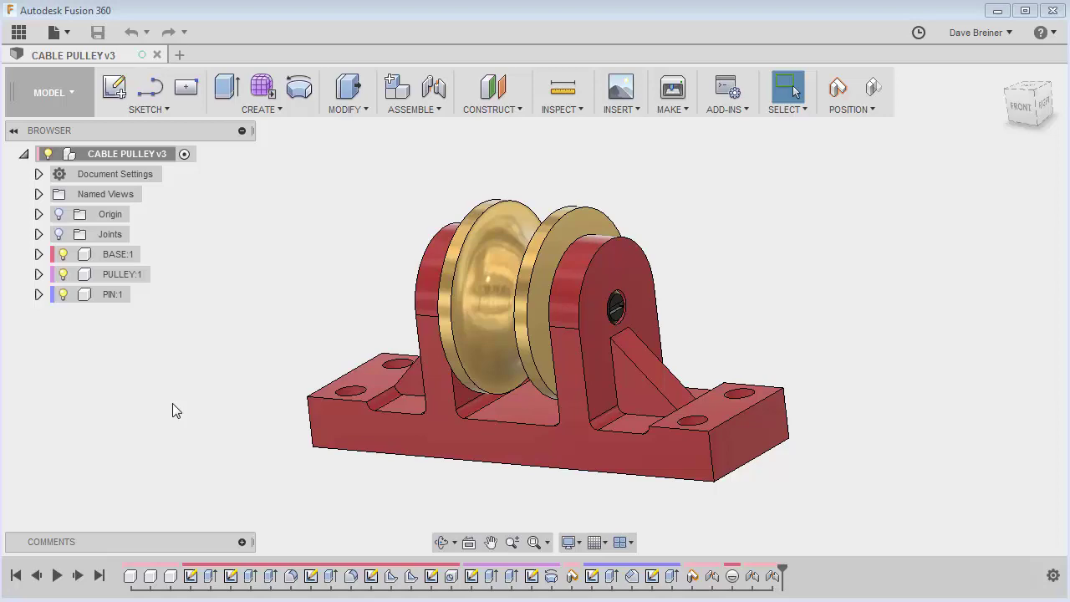
Step: Switch the cable pulley assembly from the Model workspace to the Animation workspace
shift+middle_drag(739, 308, 1027, 111)
click(1026, 108)
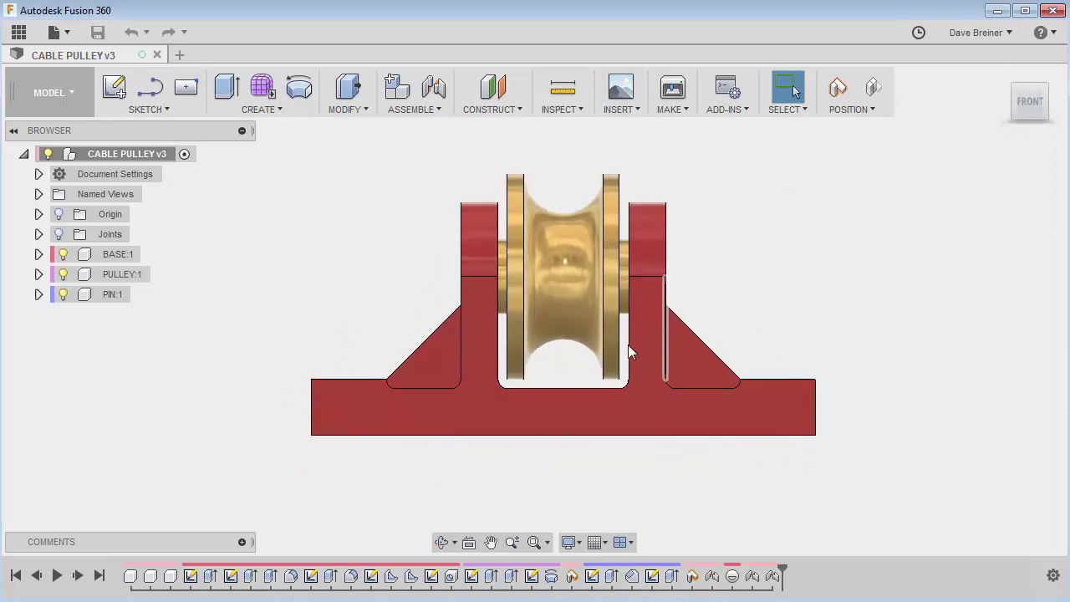
click(1004, 74)
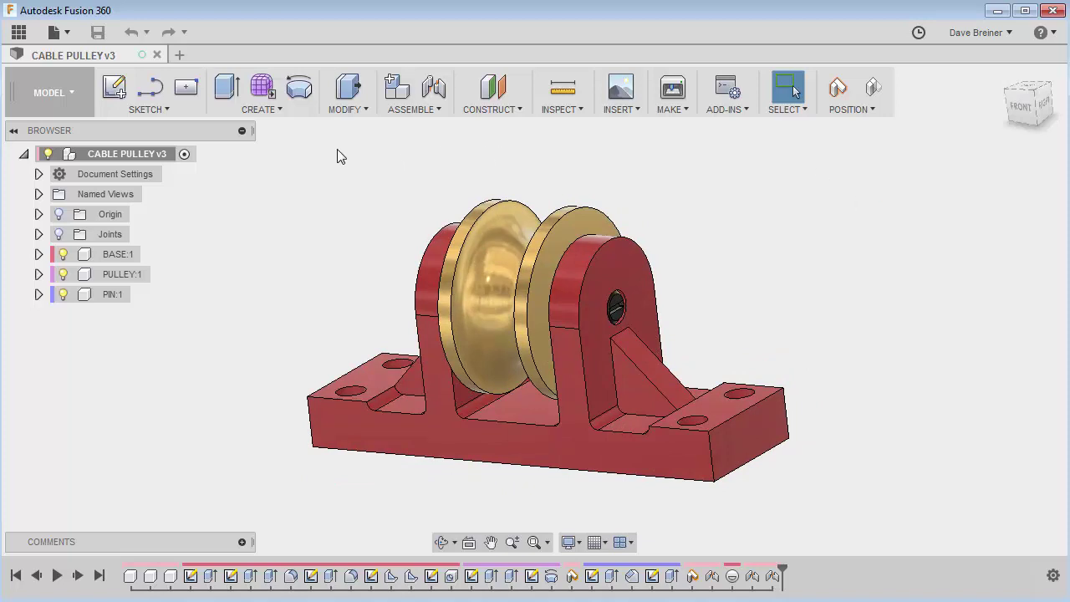
click(75, 93)
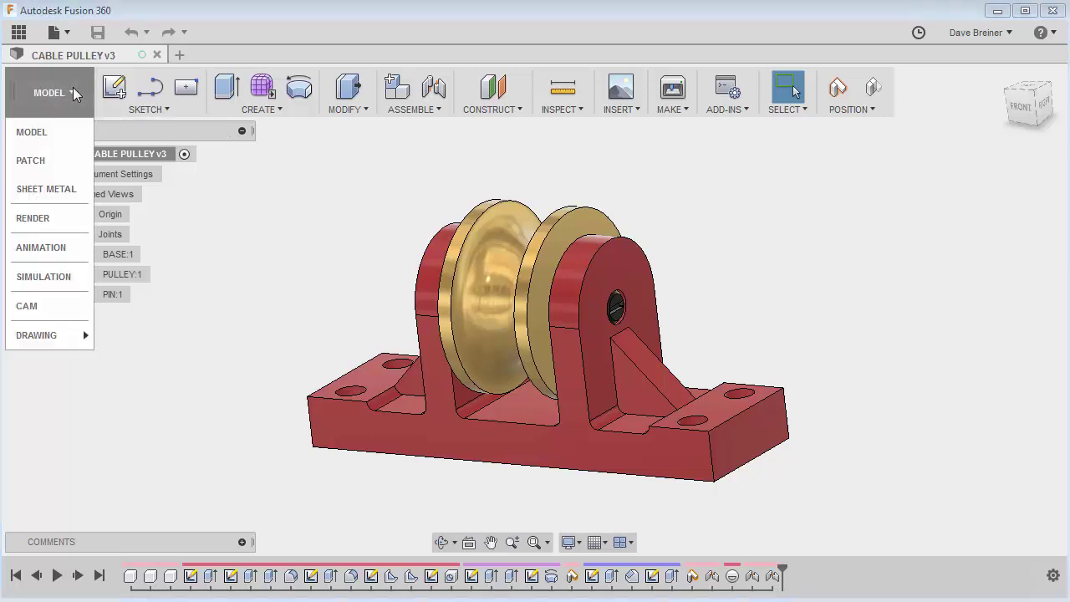
click(40, 248)
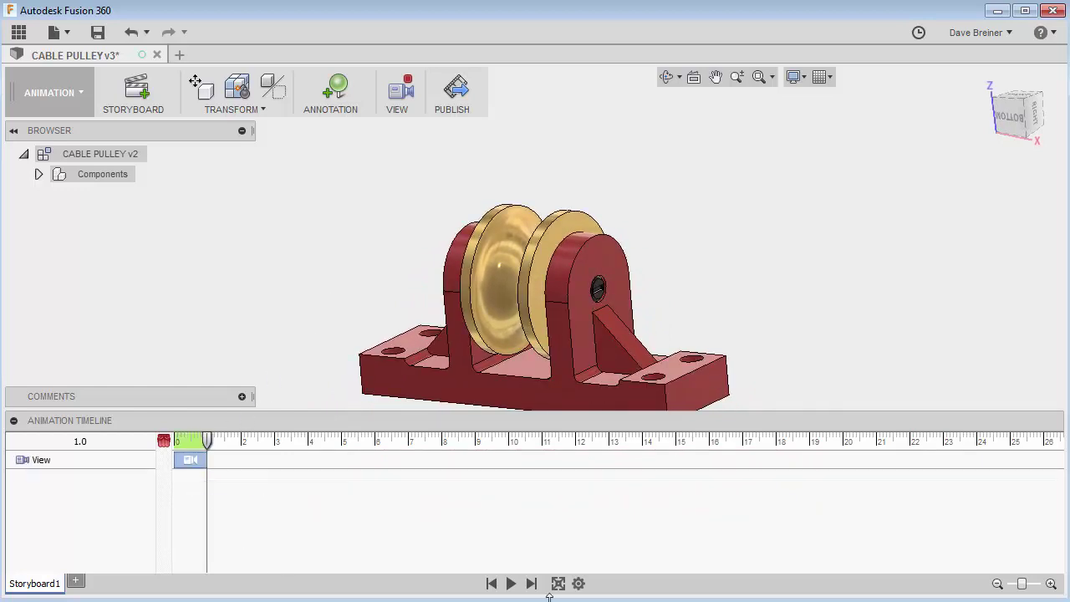
Step: Play the storyboard from the start, and undo the view change recorded on the animation timeline
click(492, 584)
click(511, 584)
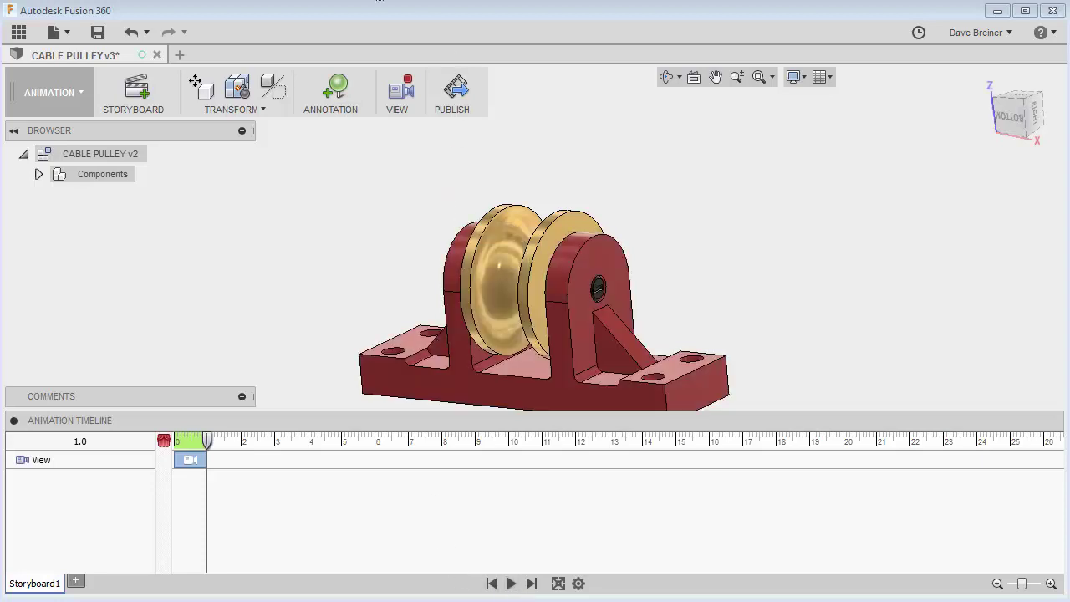
click(131, 32)
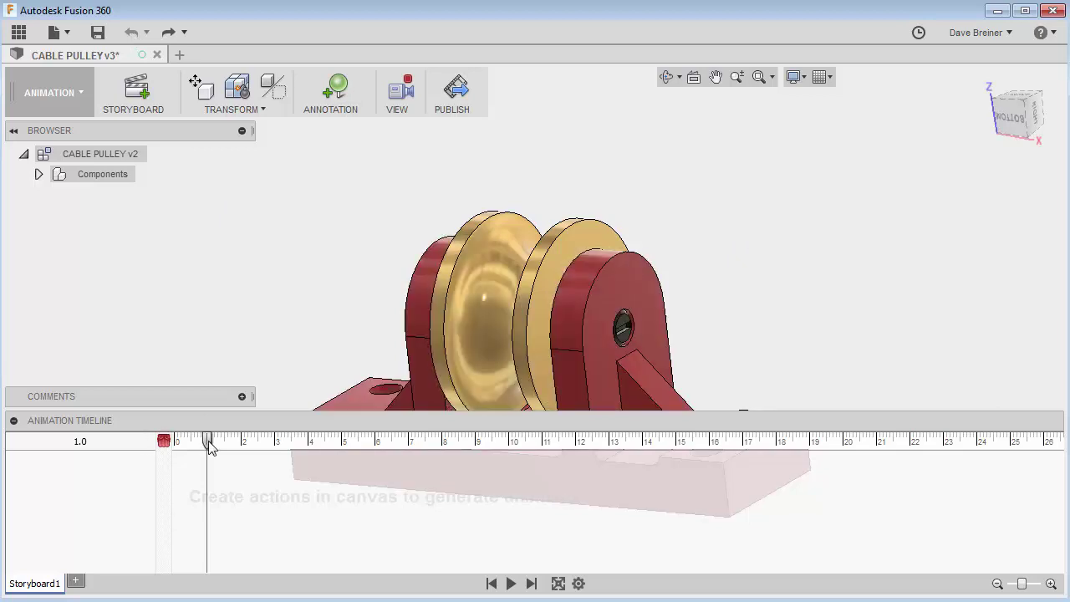
Step: Move the playhead back to the zone before the 0 mark and restore the home view of the assembly
drag(208, 444, 163, 443)
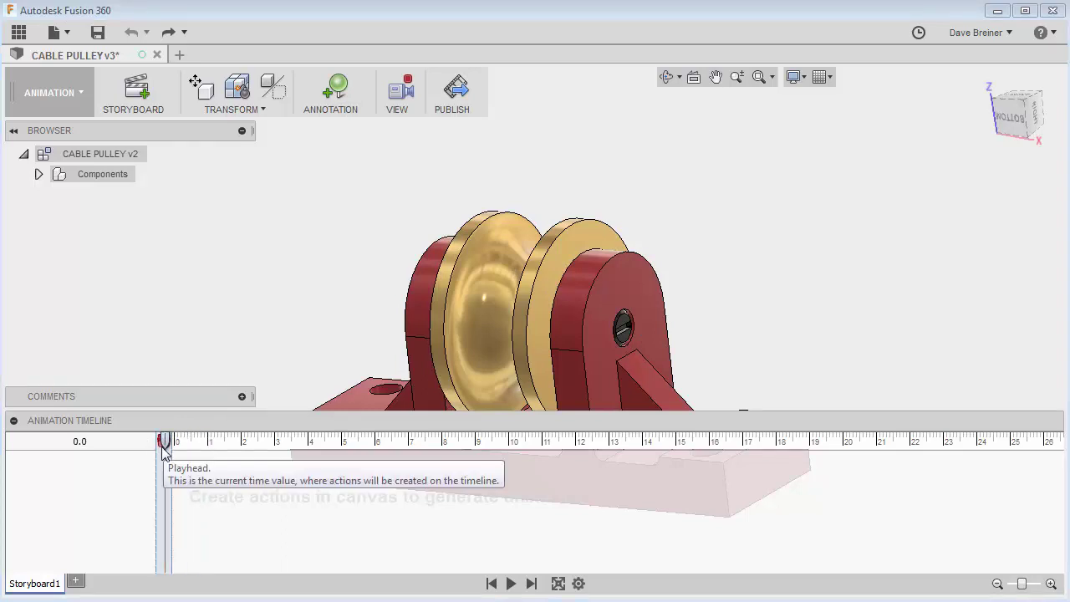
key(F5)
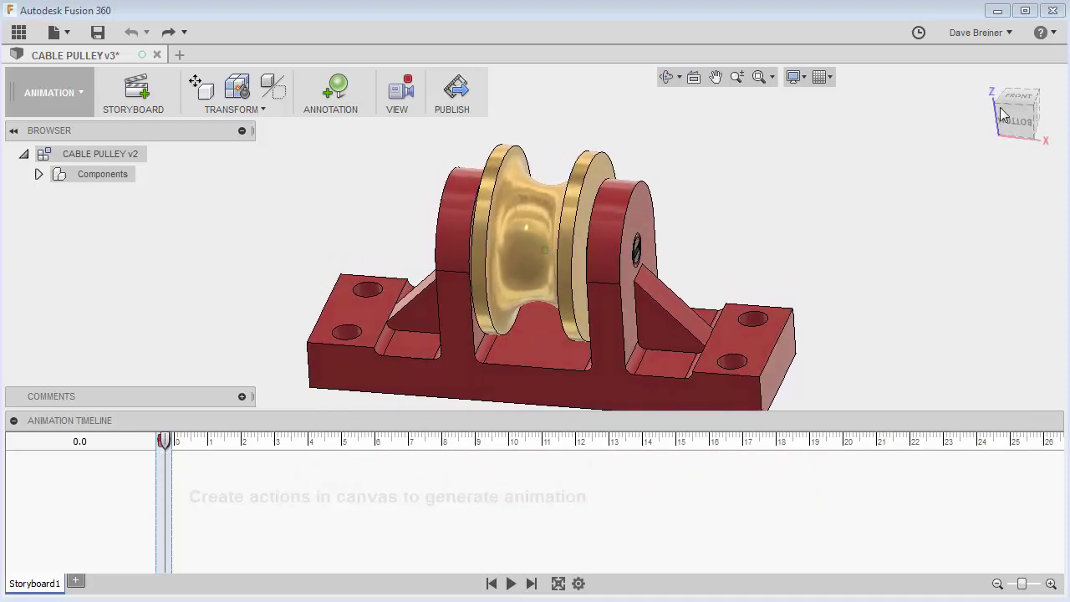
click(985, 75)
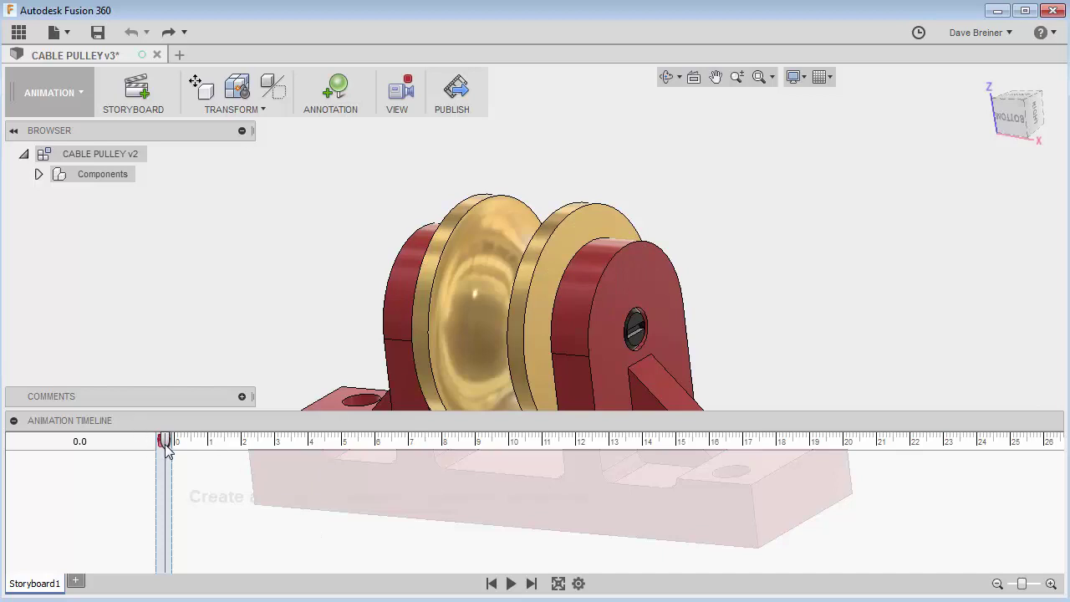
Step: Set the playhead to 4 seconds and pull the pin out of the assembly about 5.417 in along X with Transform Components
mouse_move(166, 447)
drag(189, 447, 309, 409)
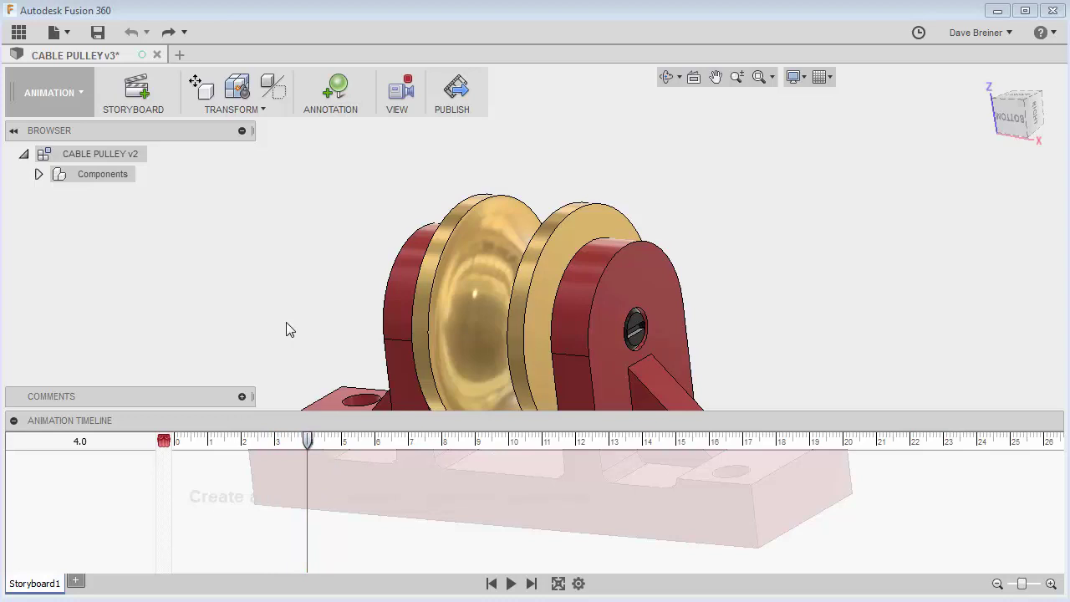
click(262, 108)
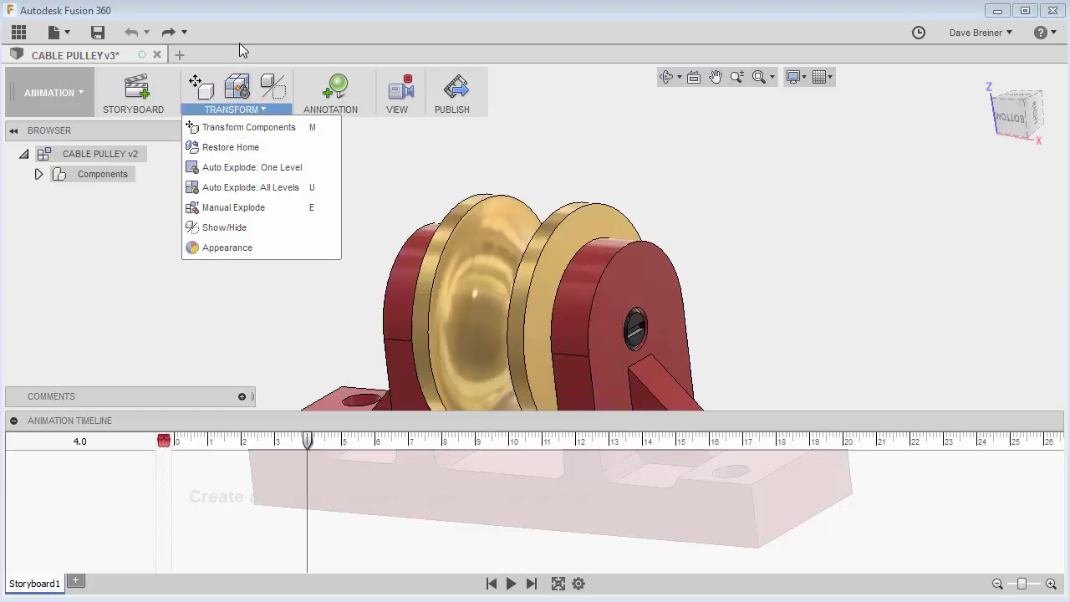
click(499, 85)
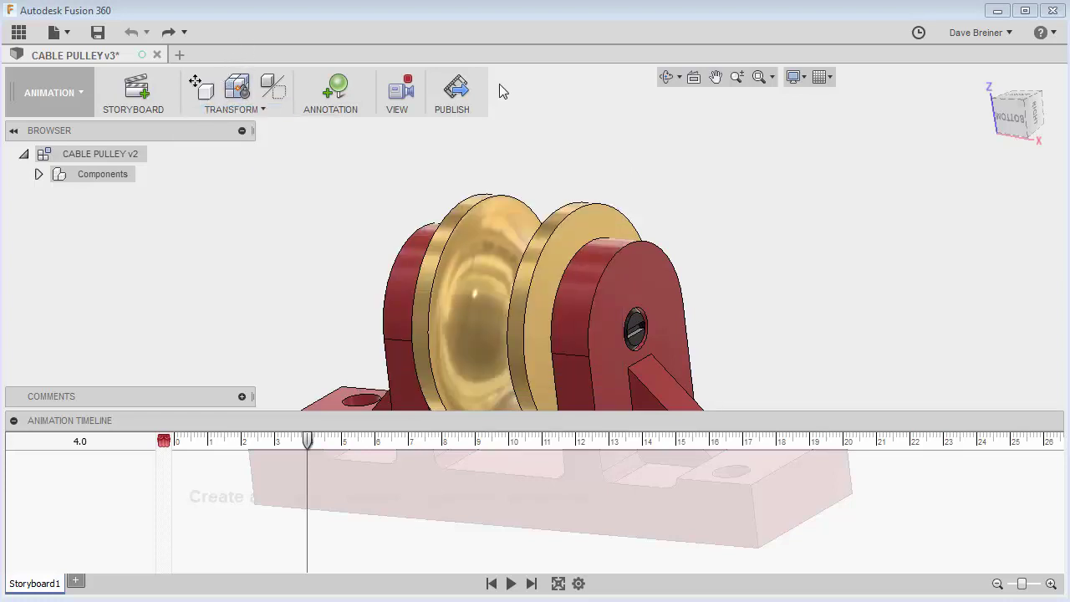
click(202, 88)
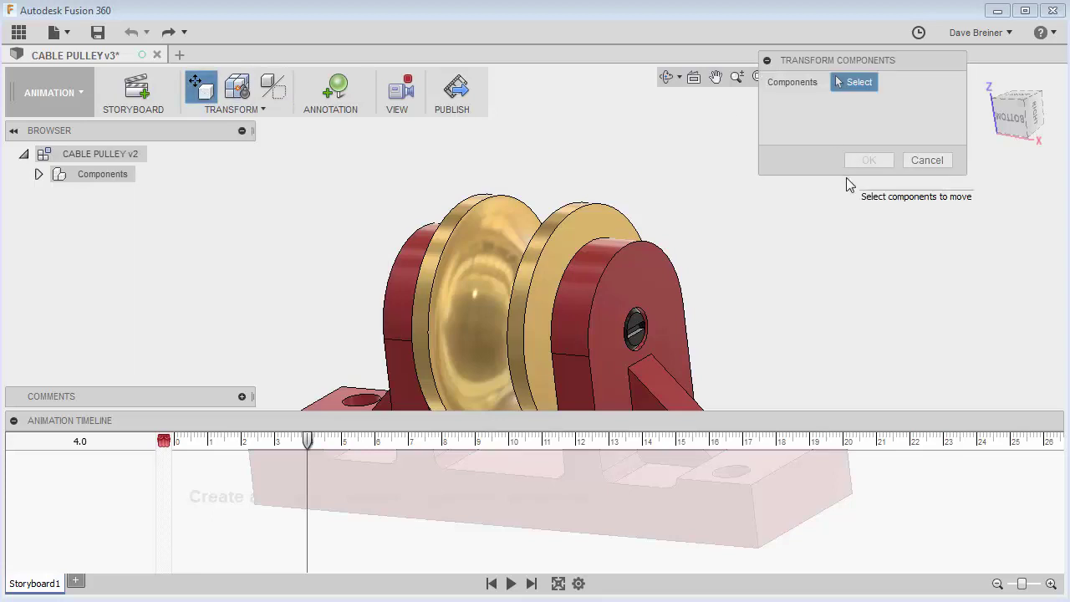
click(634, 329)
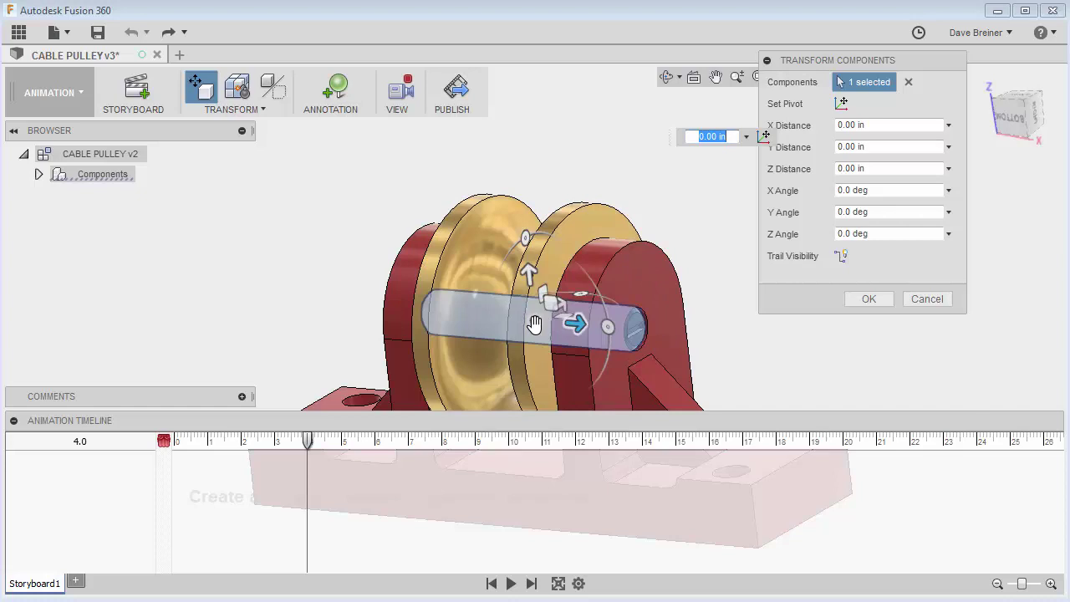
drag(545, 321, 984, 356)
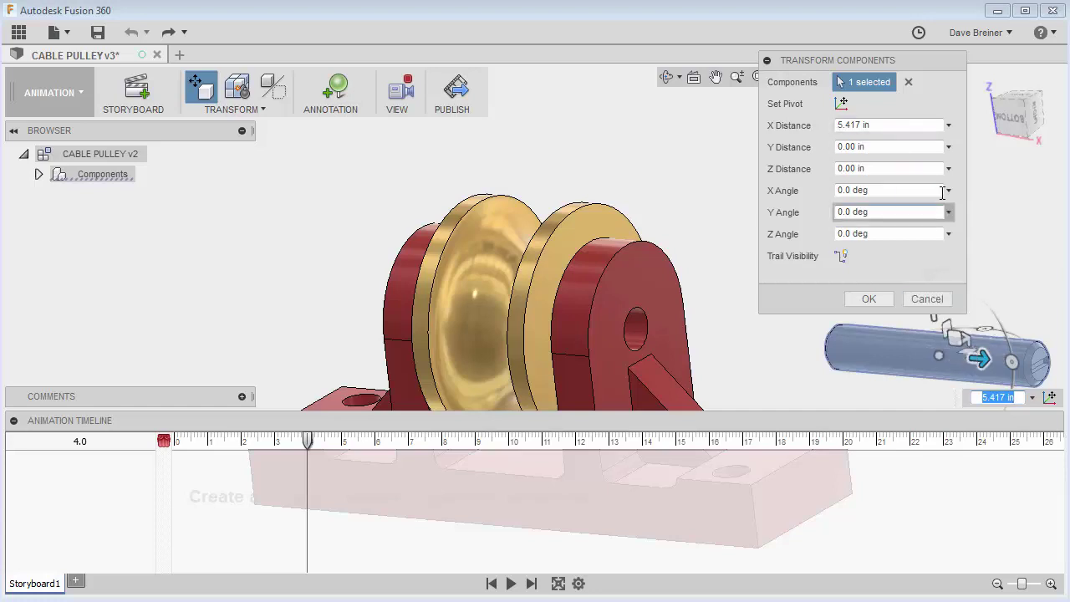
click(880, 125)
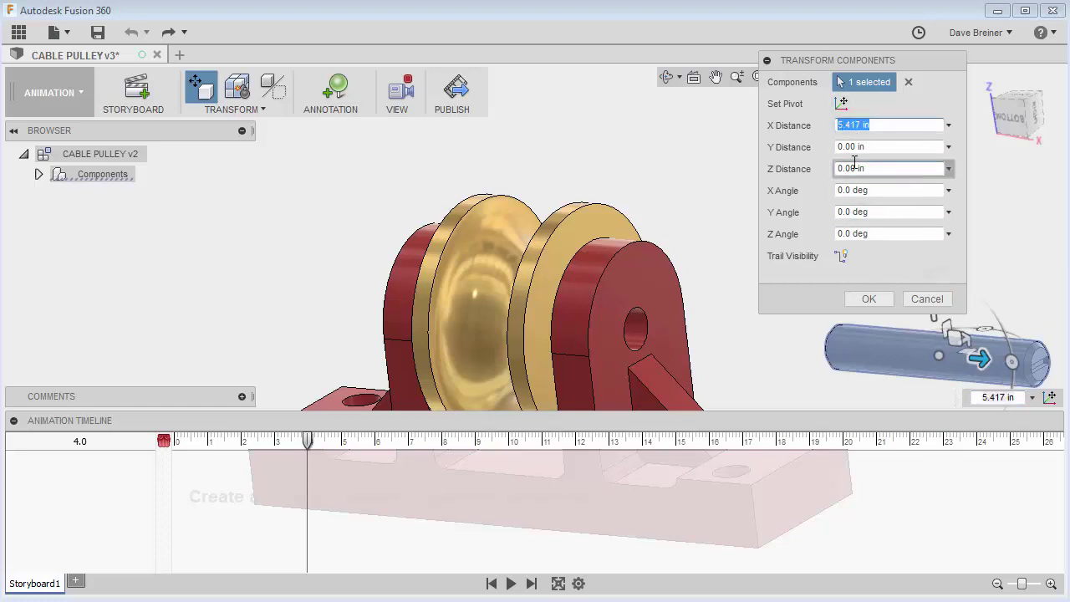
click(867, 299)
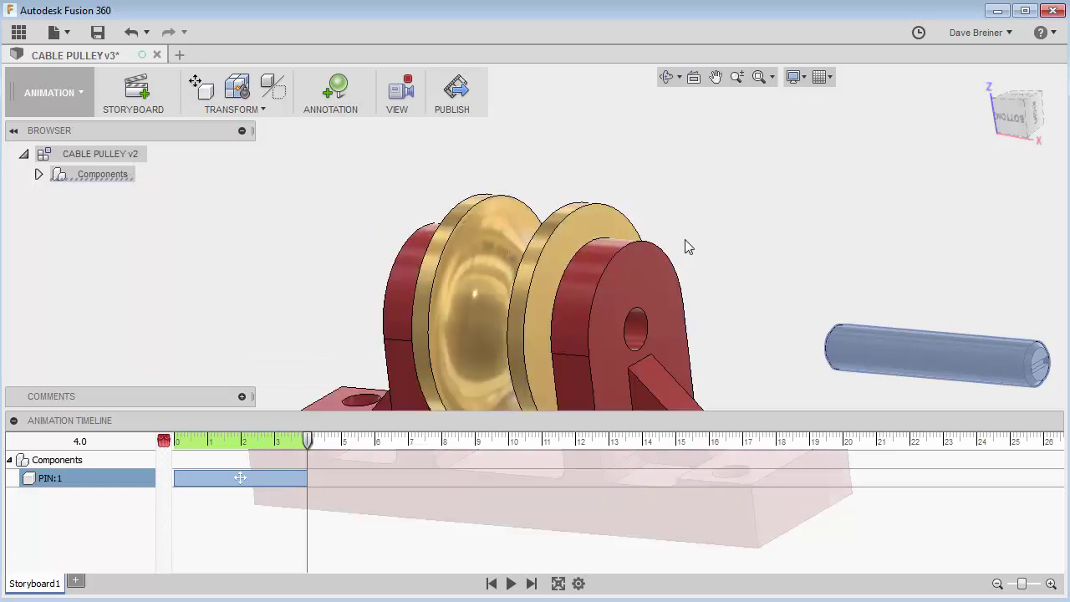
Step: Lift the pulley out of the base with Transform Components, about 1.371 in in X, 3.422 in in Y and 1.685 in in Z
scroll(685, 239, down, 5)
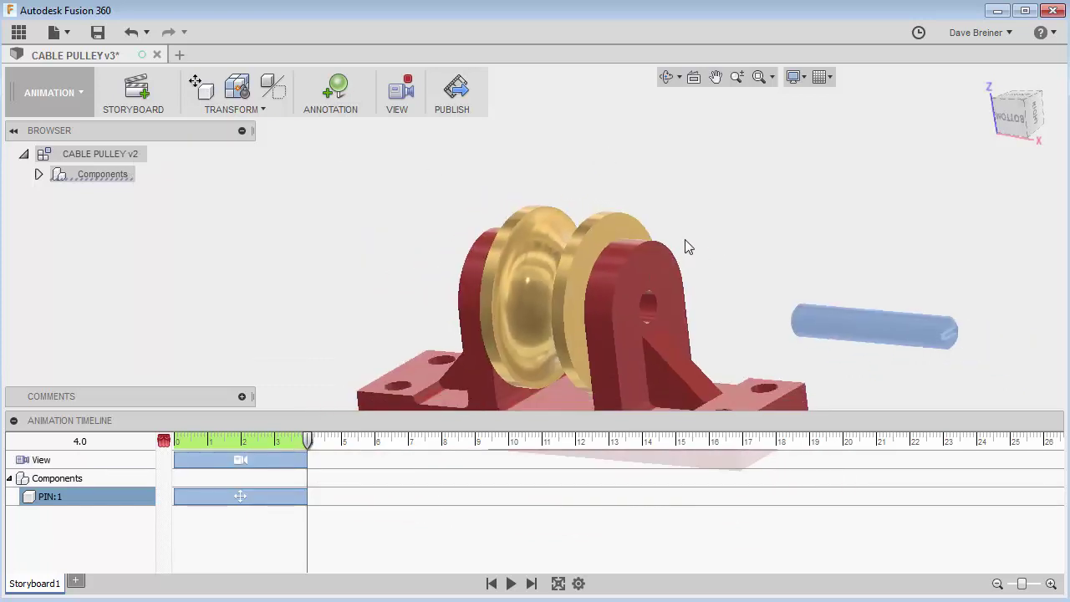
scroll(684, 240, down, 2)
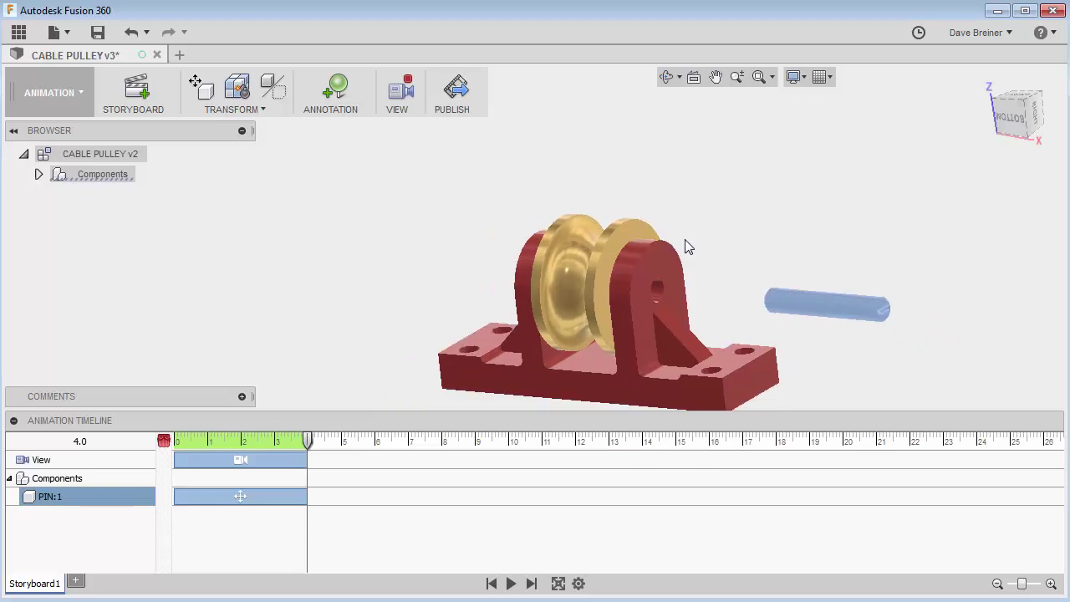
click(205, 98)
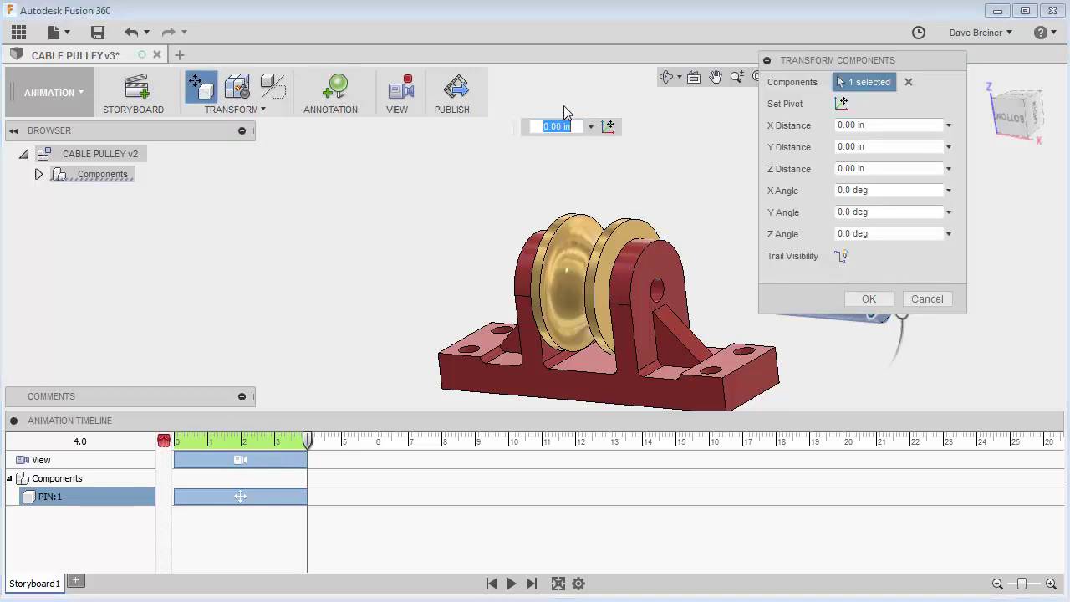
click(581, 255)
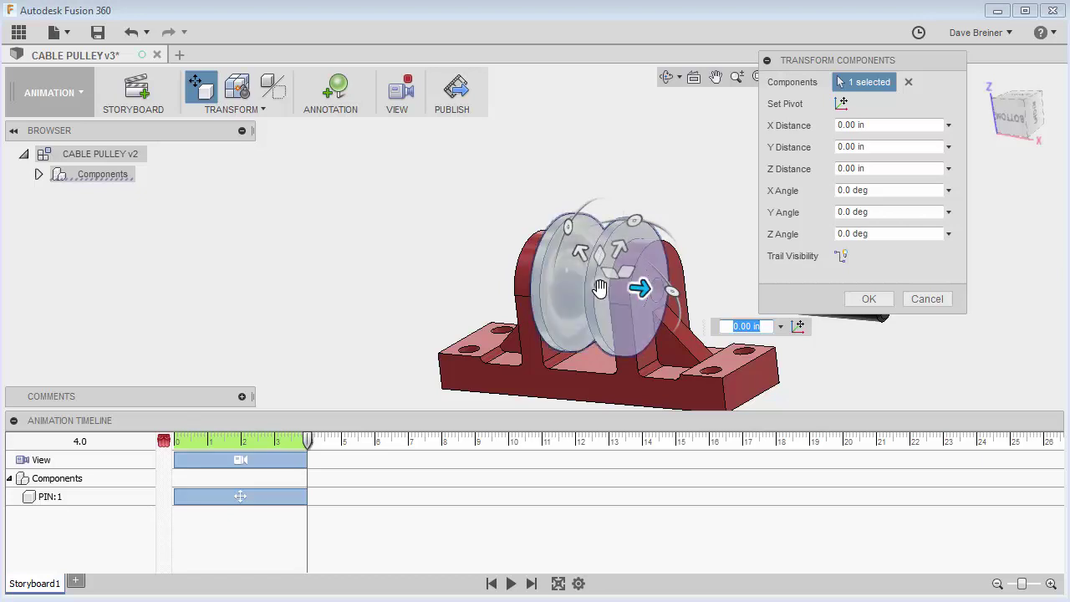
drag(599, 287, 698, 109)
click(869, 299)
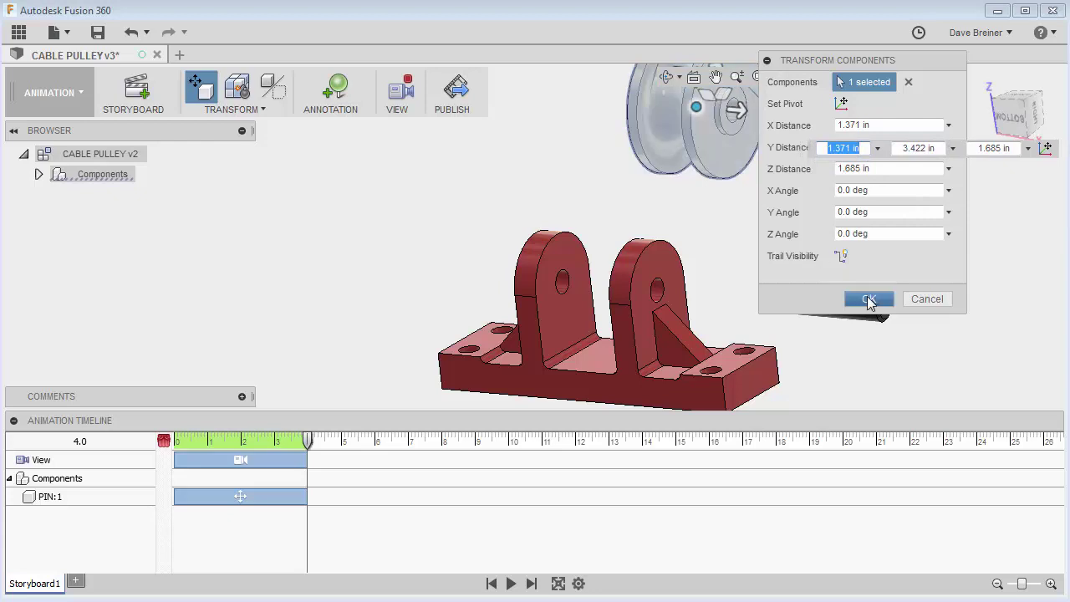
middle_drag(756, 248, 695, 265)
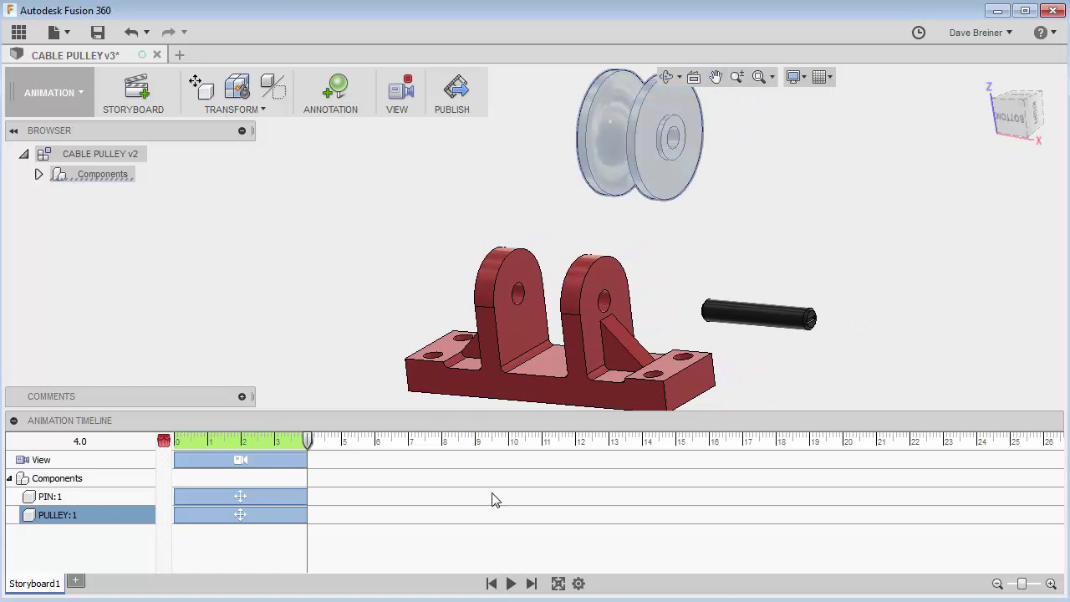
click(272, 274)
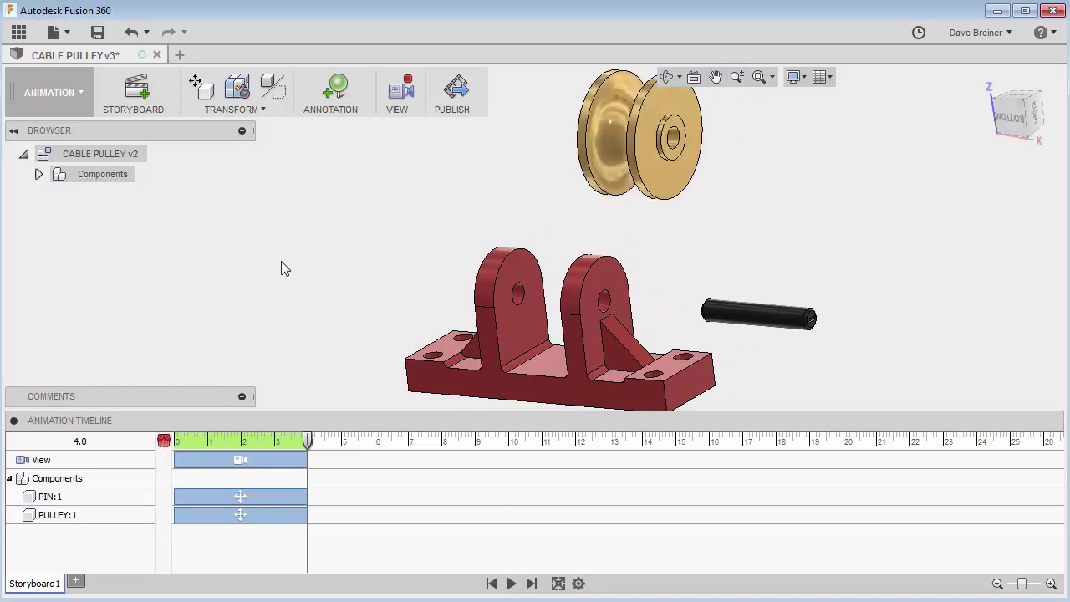
Step: Play the exploded-view animation from the beginning
click(493, 584)
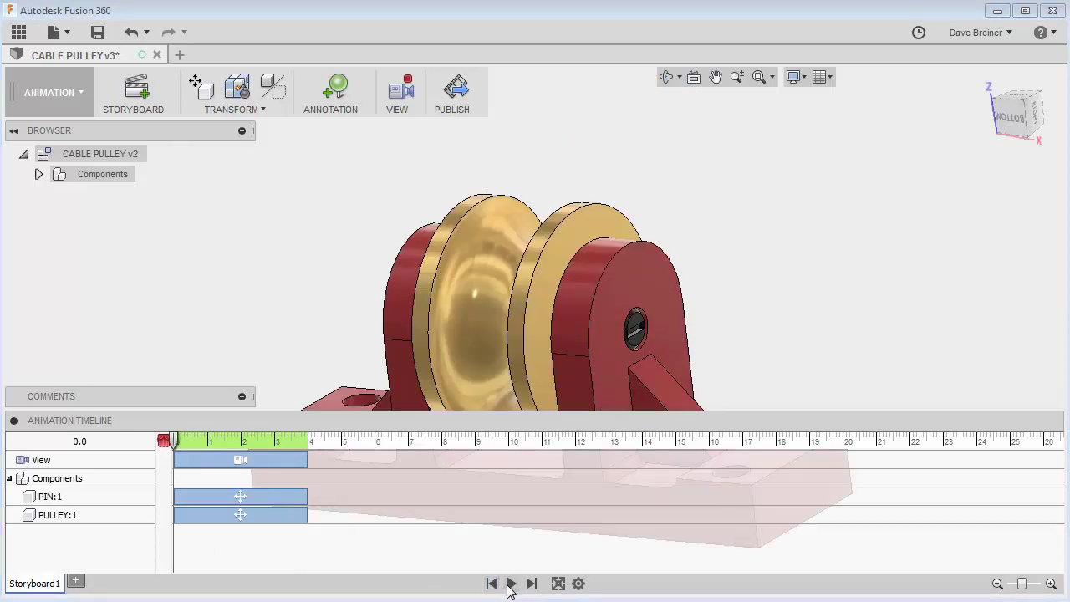
click(511, 584)
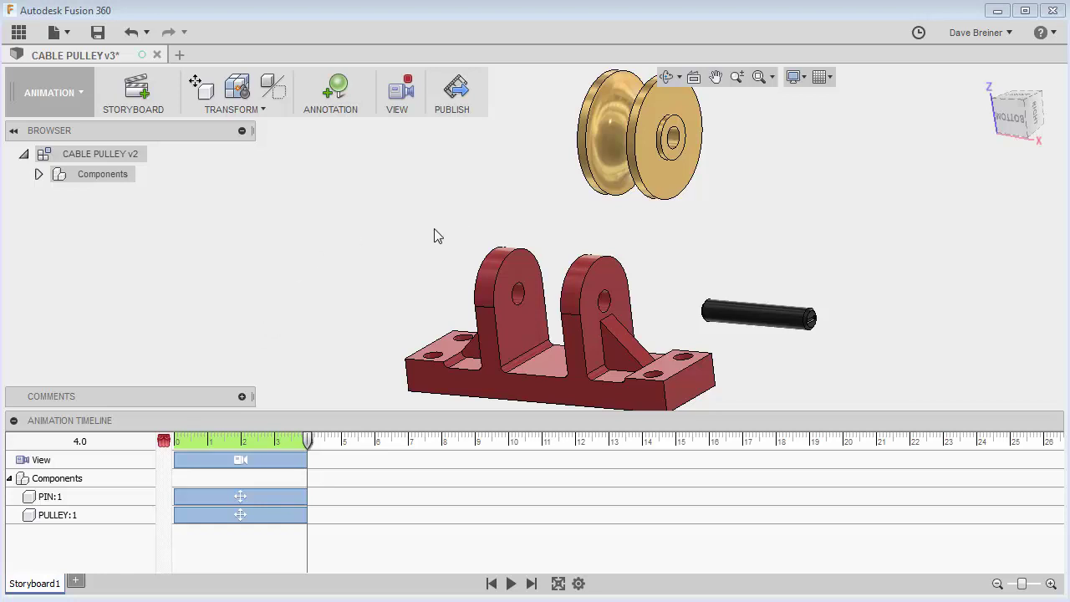
Step: Save the design as a new version with the description "Annimation View"
click(98, 33)
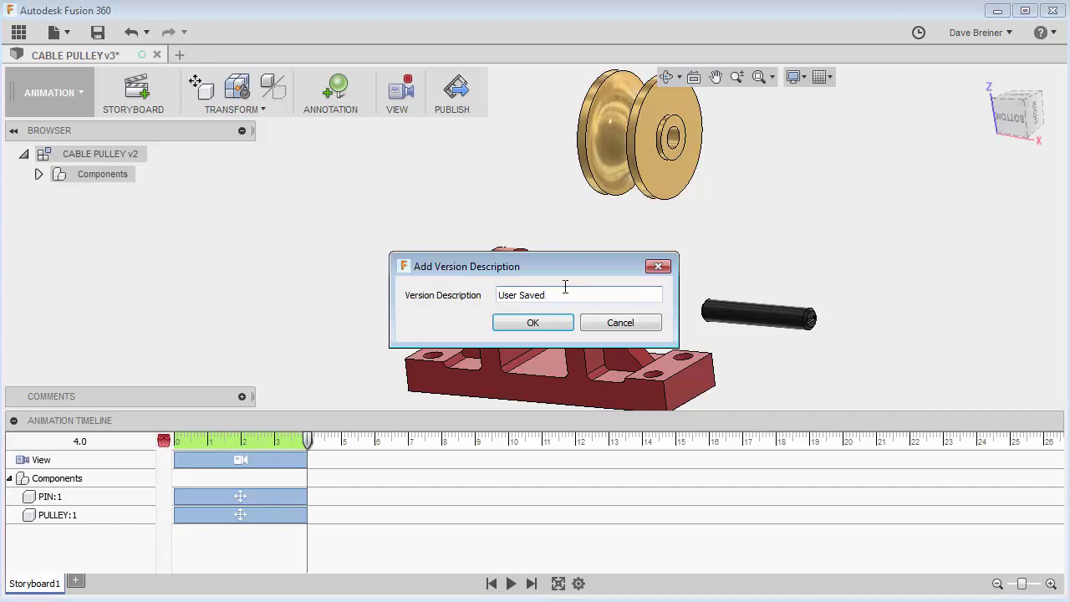
drag(552, 294, 442, 287)
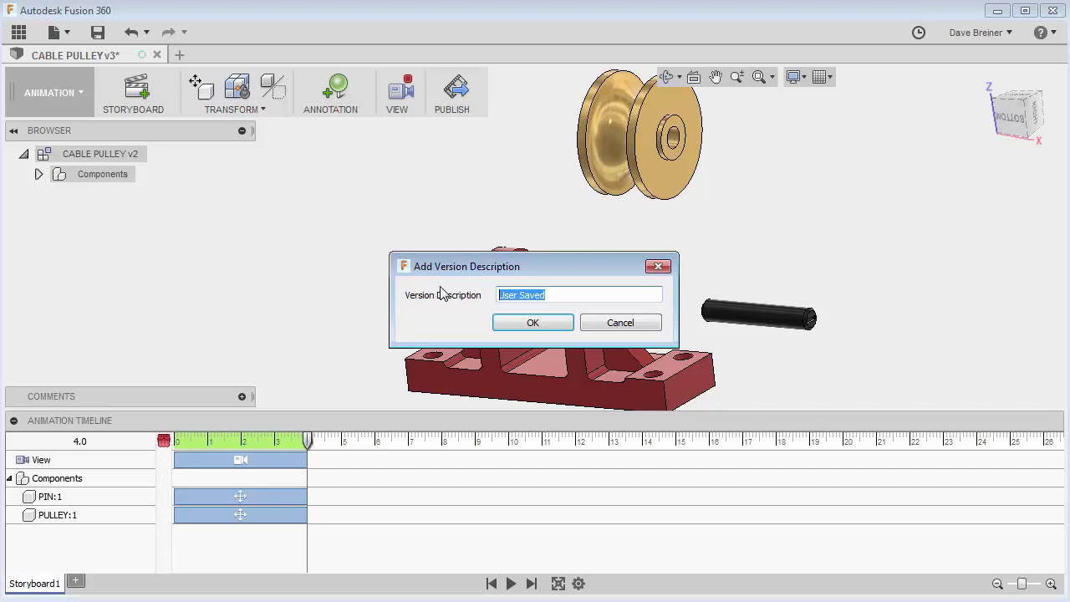
text(Ann)
text(i)
text(m,a)
key(BackSpace)
key(BackSpace)
text(ation View)
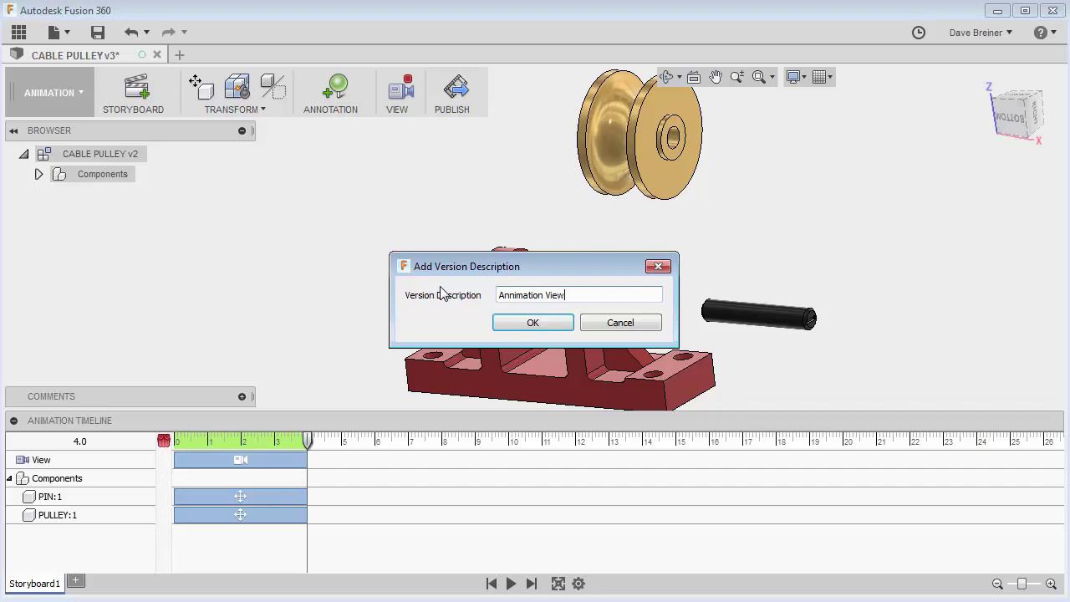
click(518, 320)
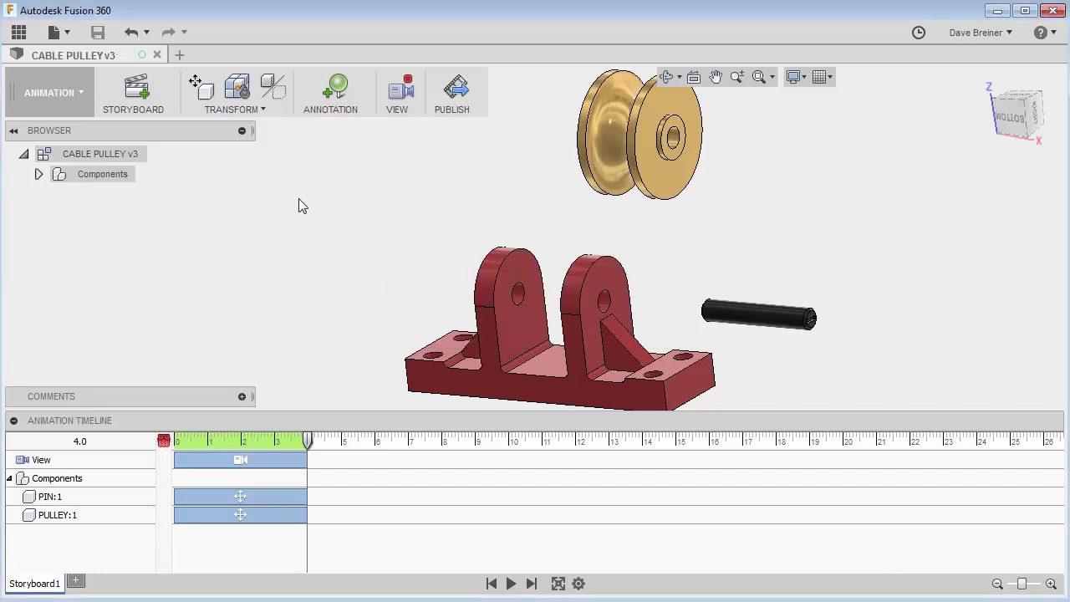
Step: Return to the Model workspace and create a new full-assembly drawing from the design using the Synergis Drawing Template
click(77, 93)
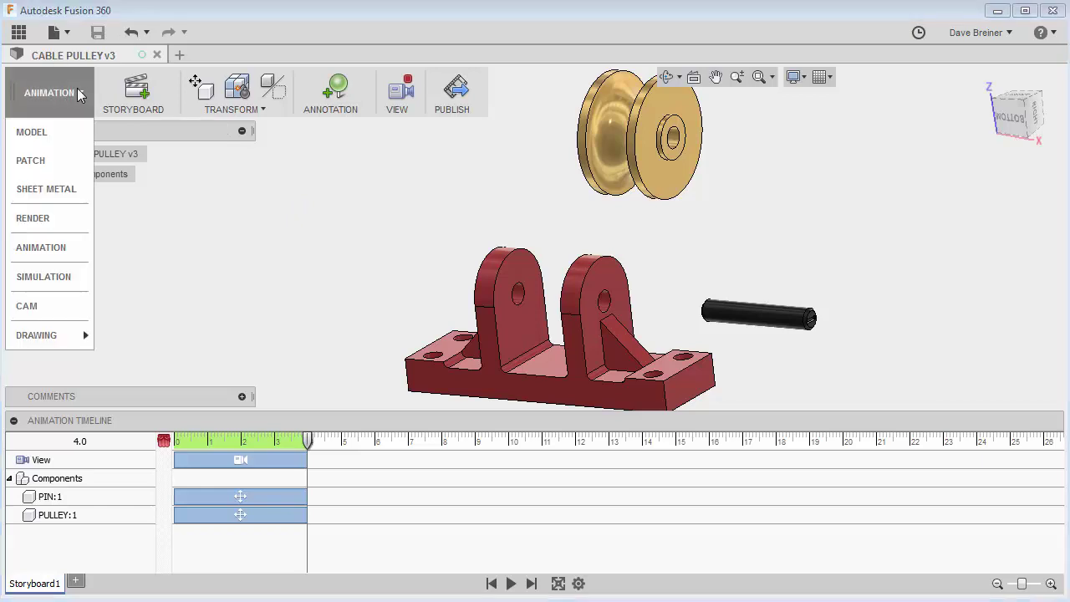
click(33, 133)
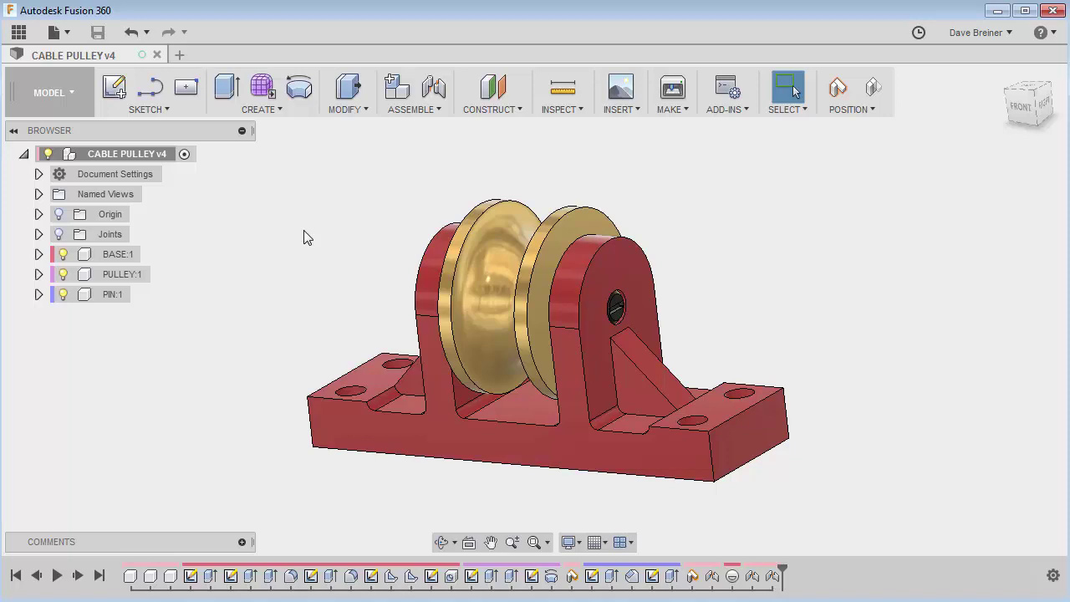
click(70, 38)
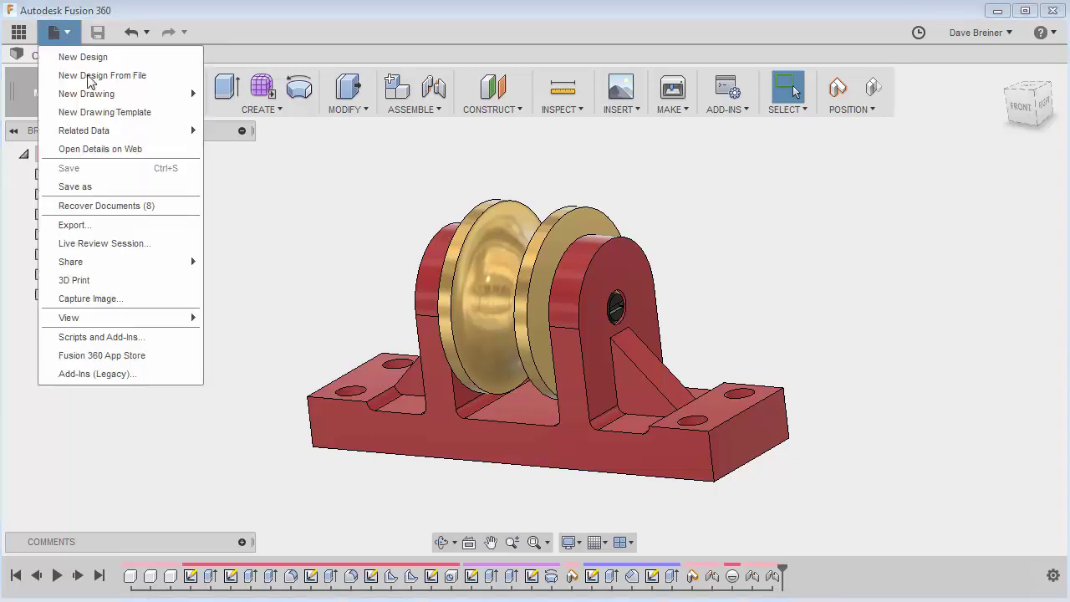
mouse_move(99, 102)
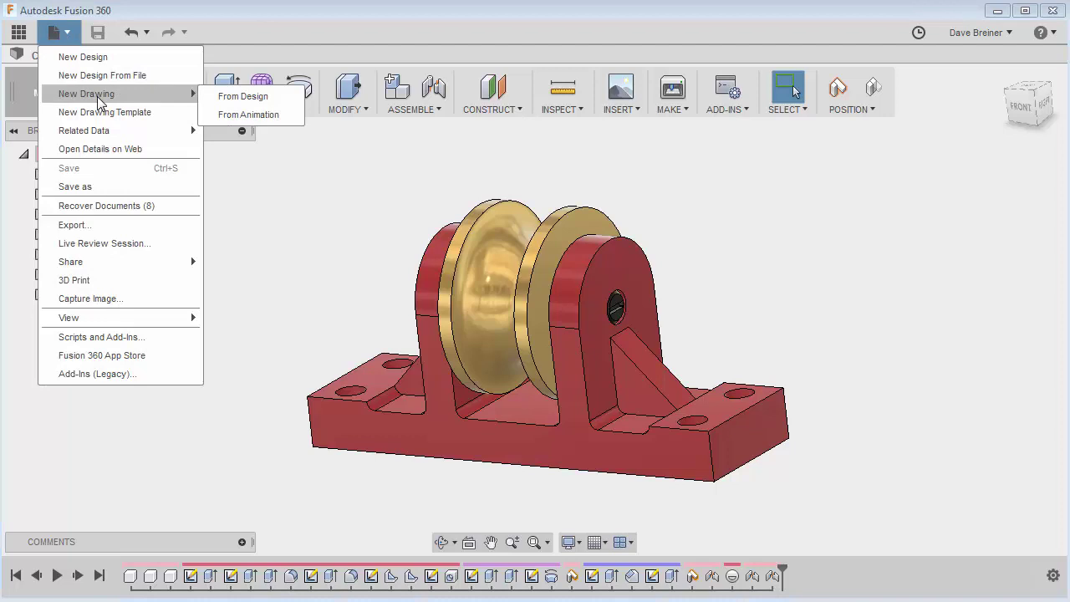
click(233, 98)
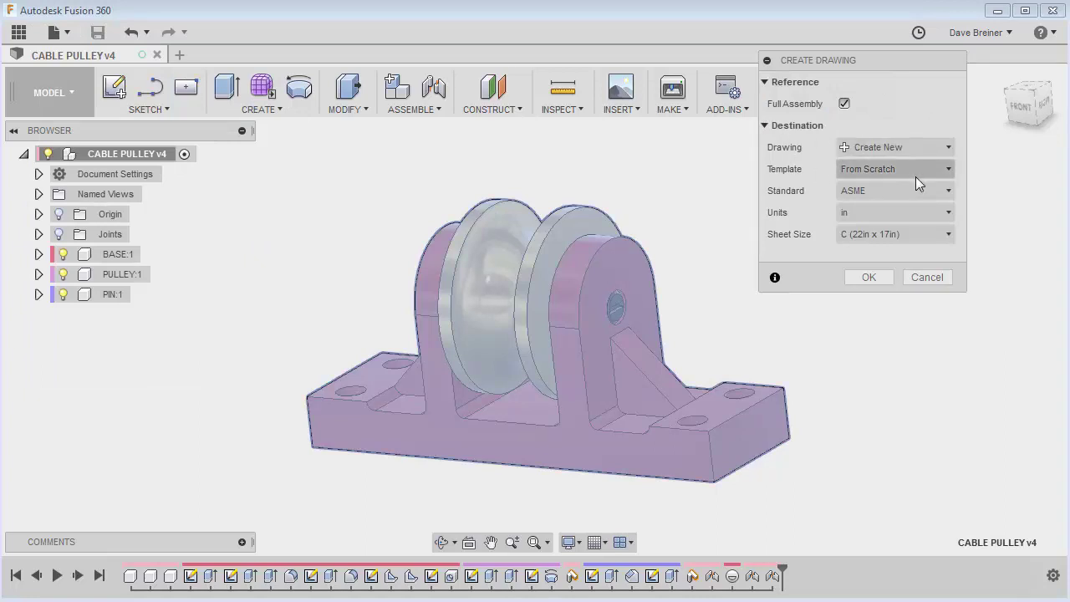
mouse_move(864, 60)
mouse_down()
mouse_move(847, 90)
mouse_move(847, 75)
mouse_up()
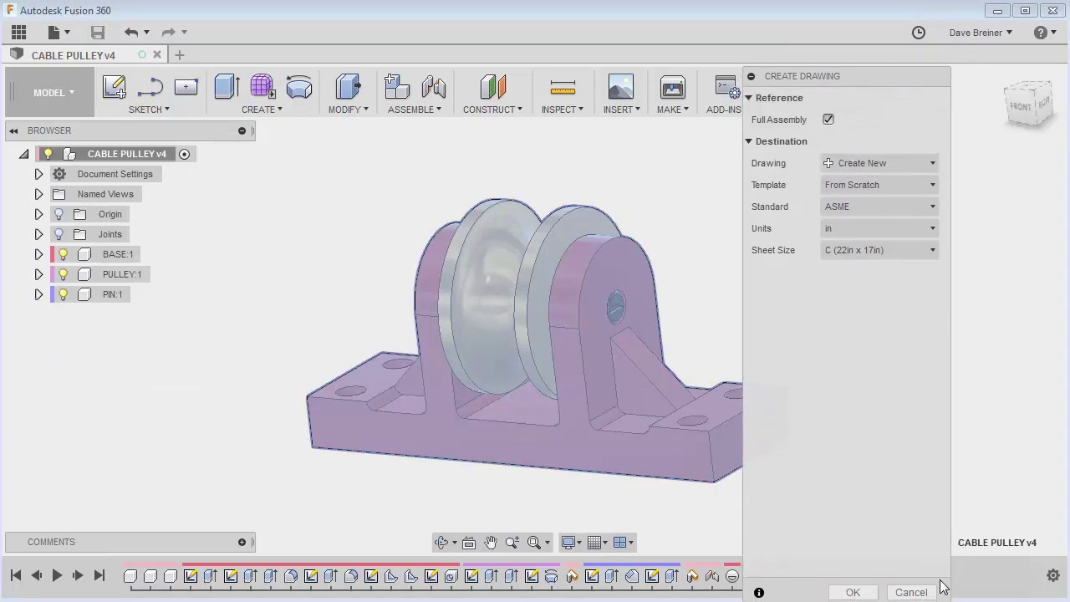
click(928, 185)
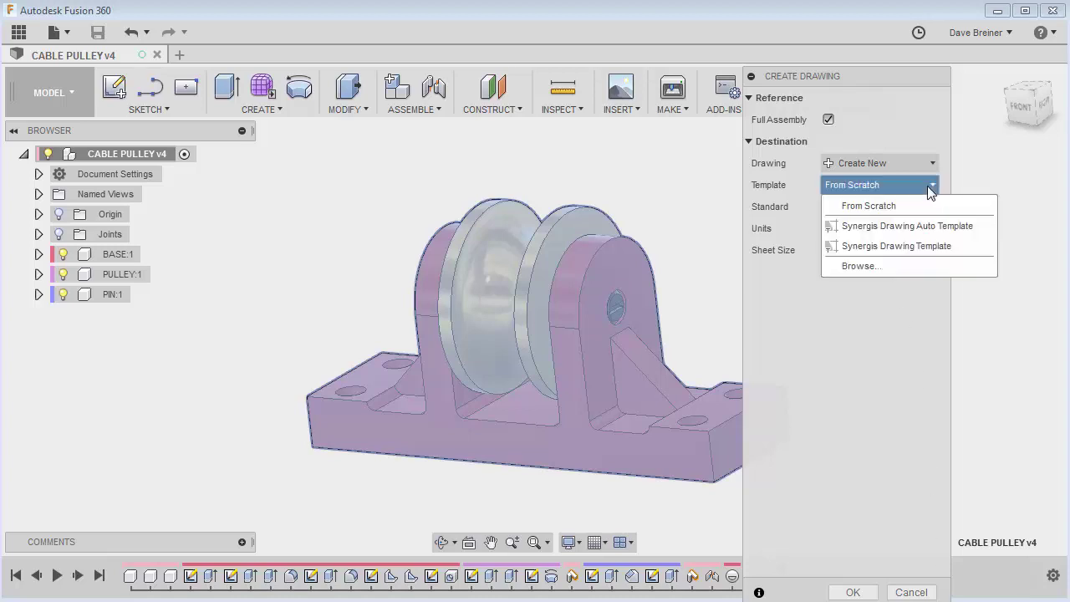
click(899, 246)
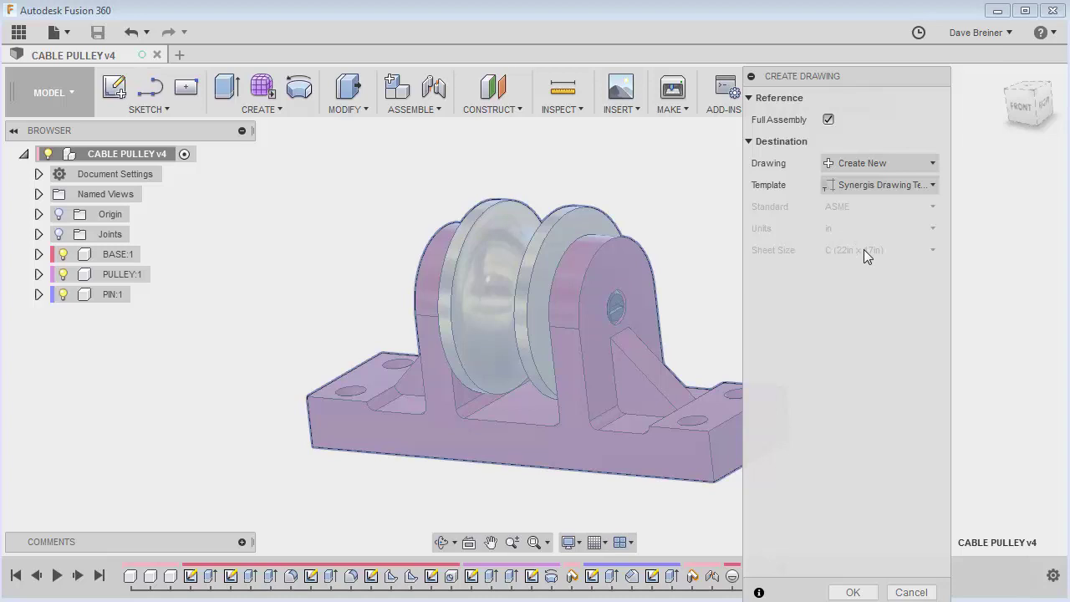
click(852, 592)
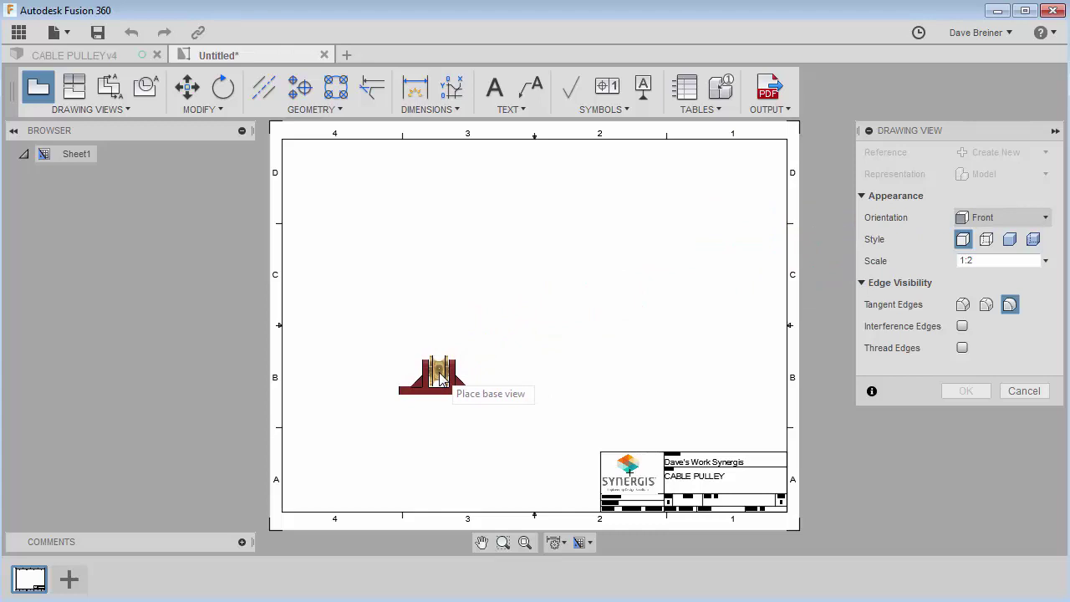
Step: Try the front base view at a 1:1 scale and return it to 1:2
click(1046, 261)
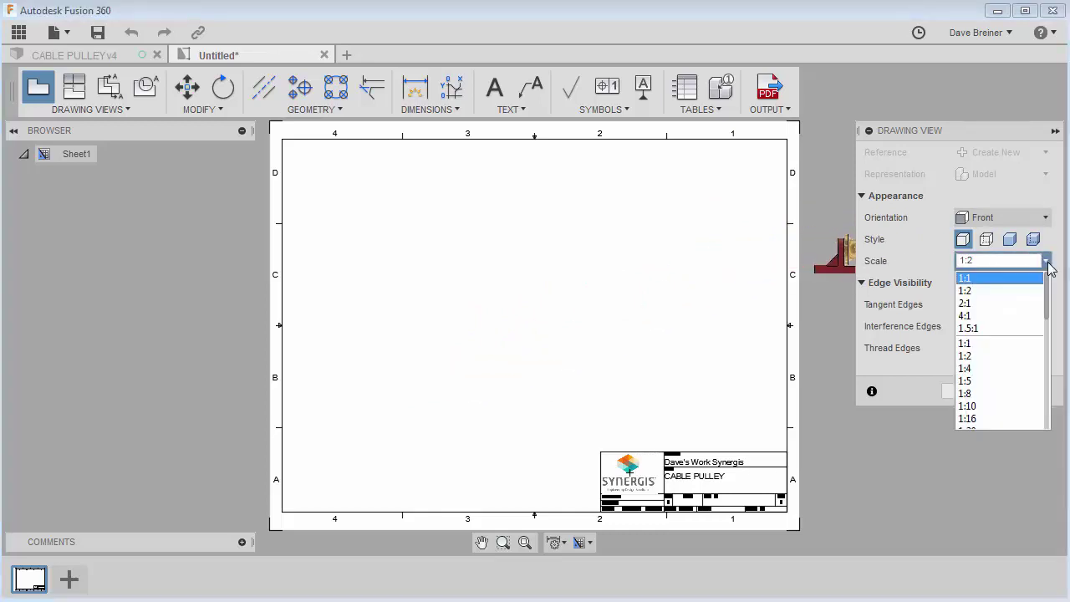
click(966, 280)
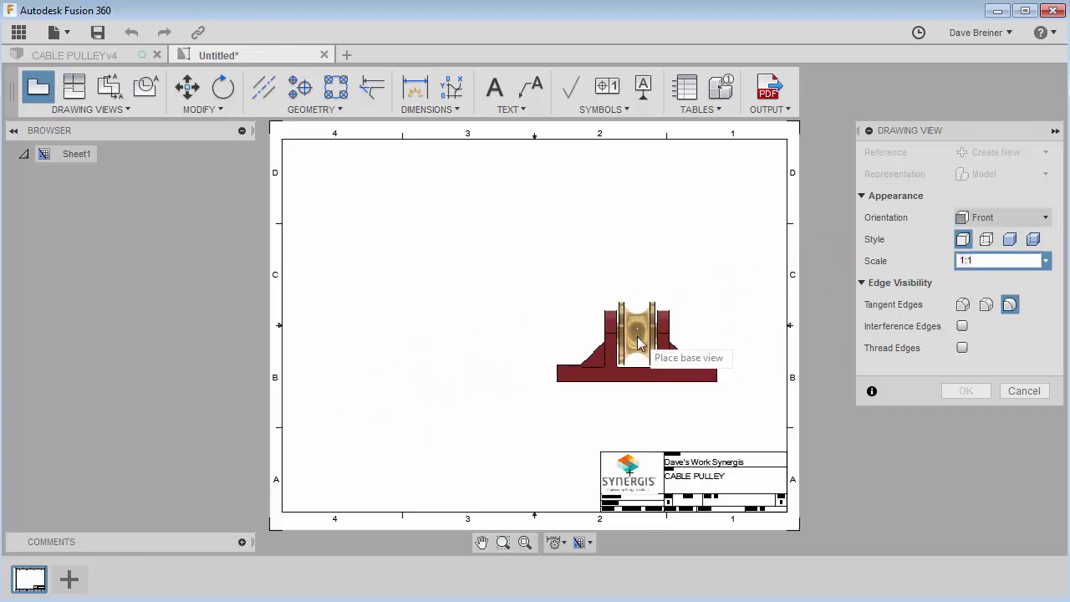
click(1048, 262)
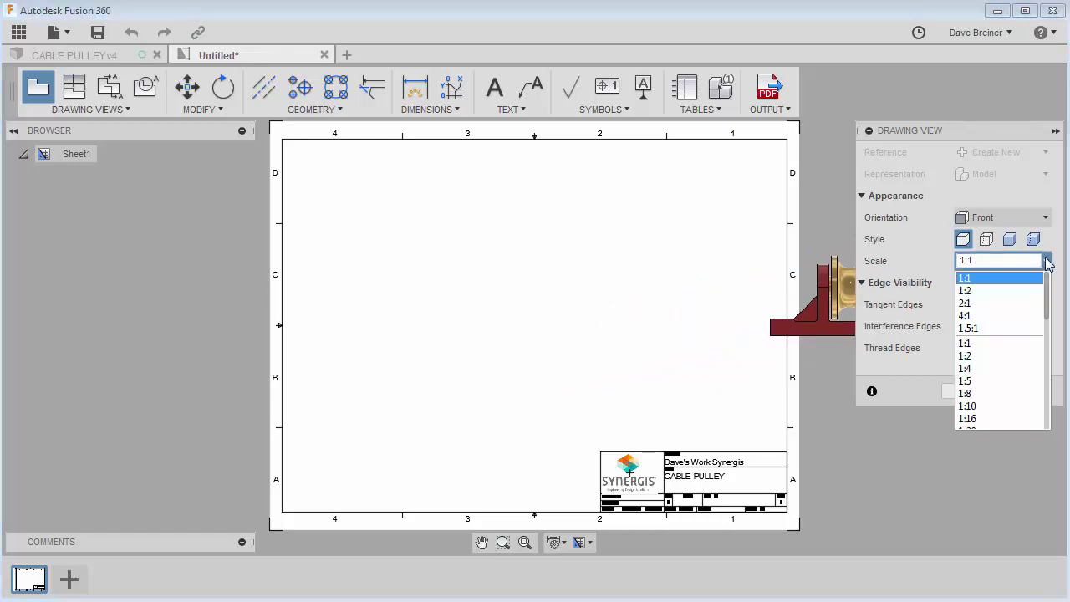
click(980, 291)
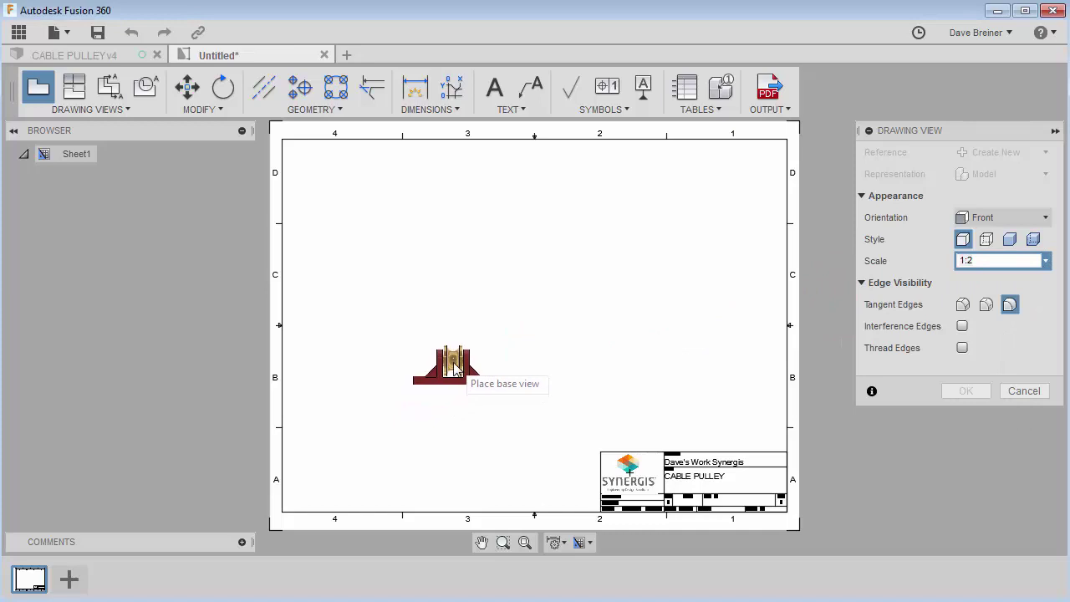
Step: Place the front base view in the lower-left area of the sheet with full-length tangent edges displayed
click(450, 374)
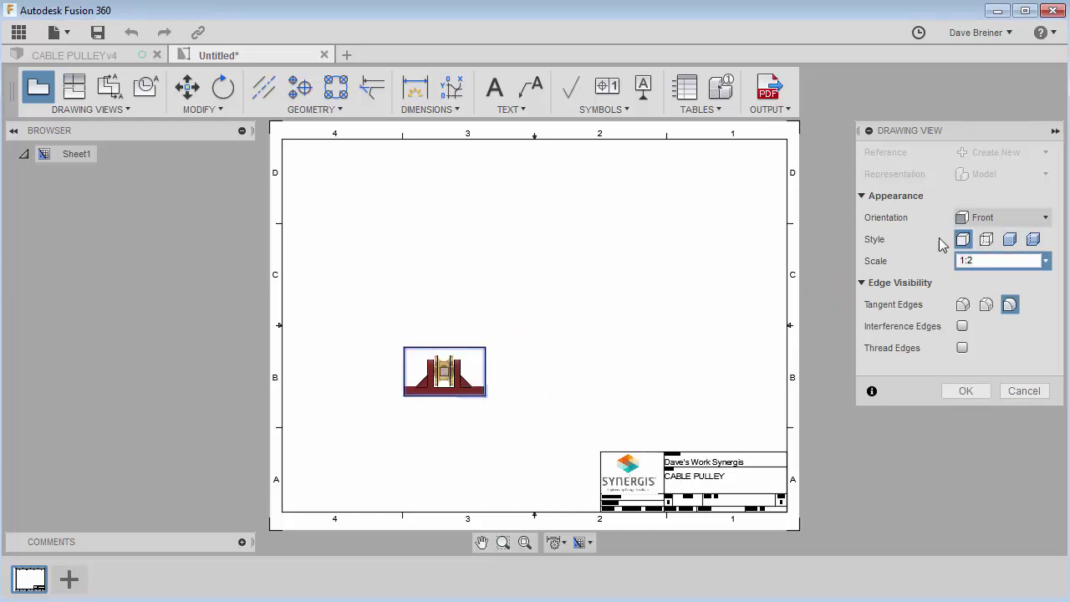
click(963, 305)
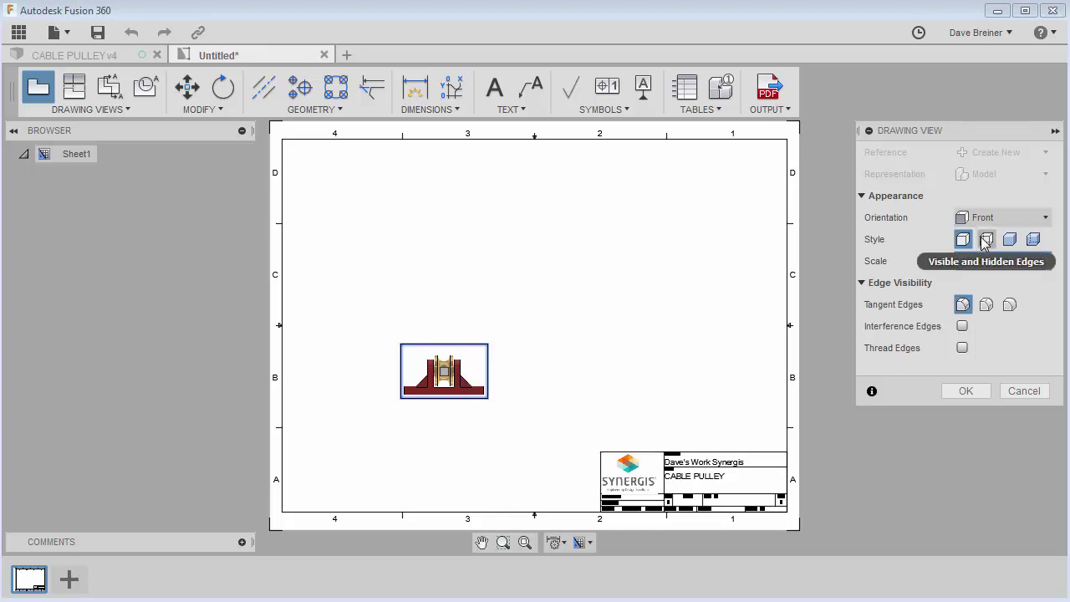
click(965, 390)
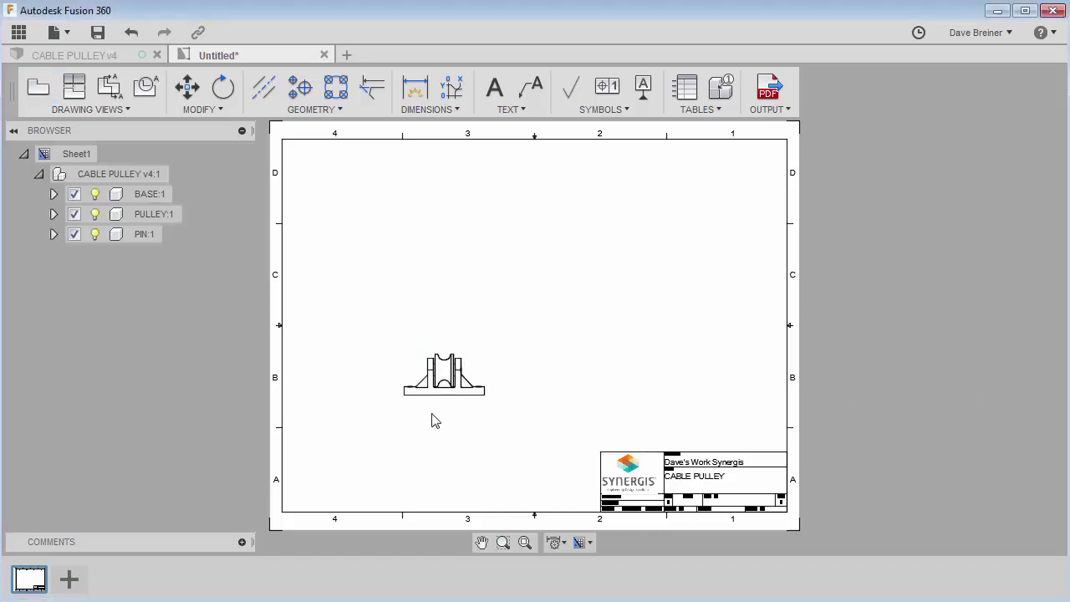
scroll(446, 393, up, 1)
click(447, 395)
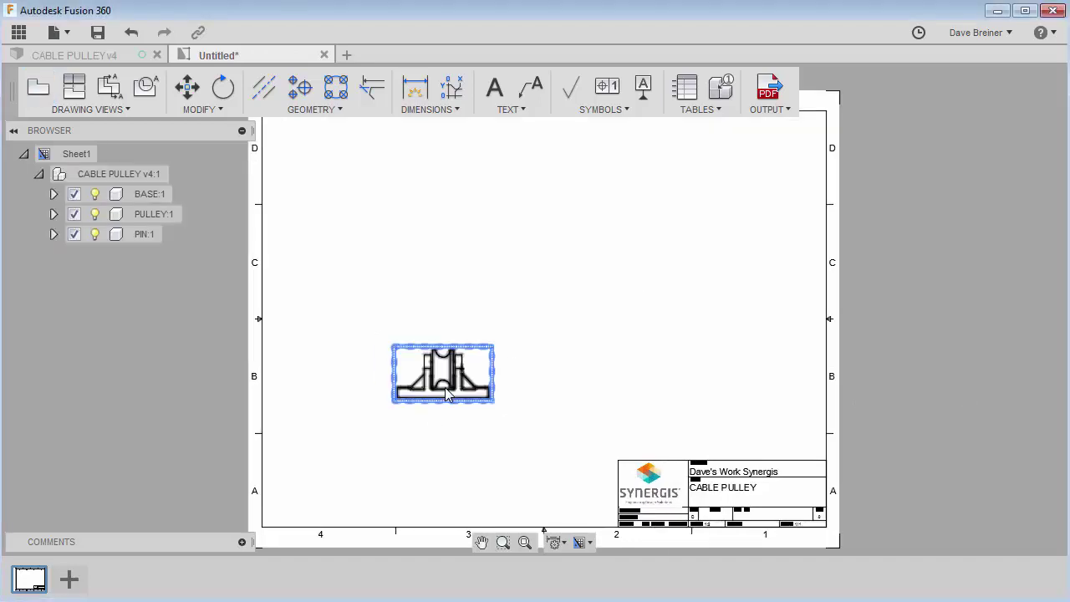
scroll(441, 381, down, 1)
key(Escape)
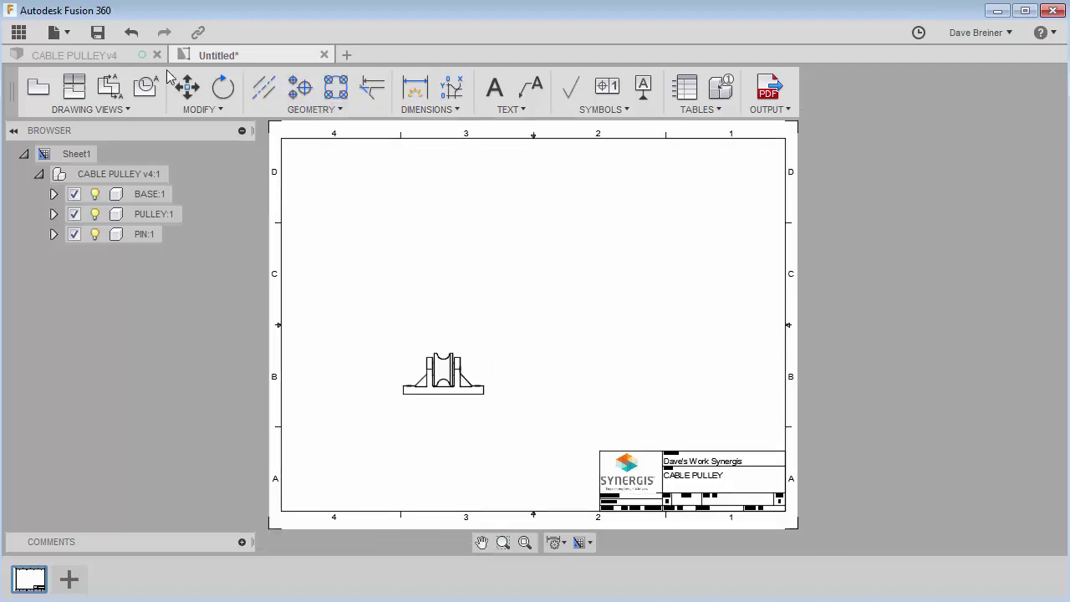
Step: Project a top view, a right side view and an isometric view from the front base view
click(72, 86)
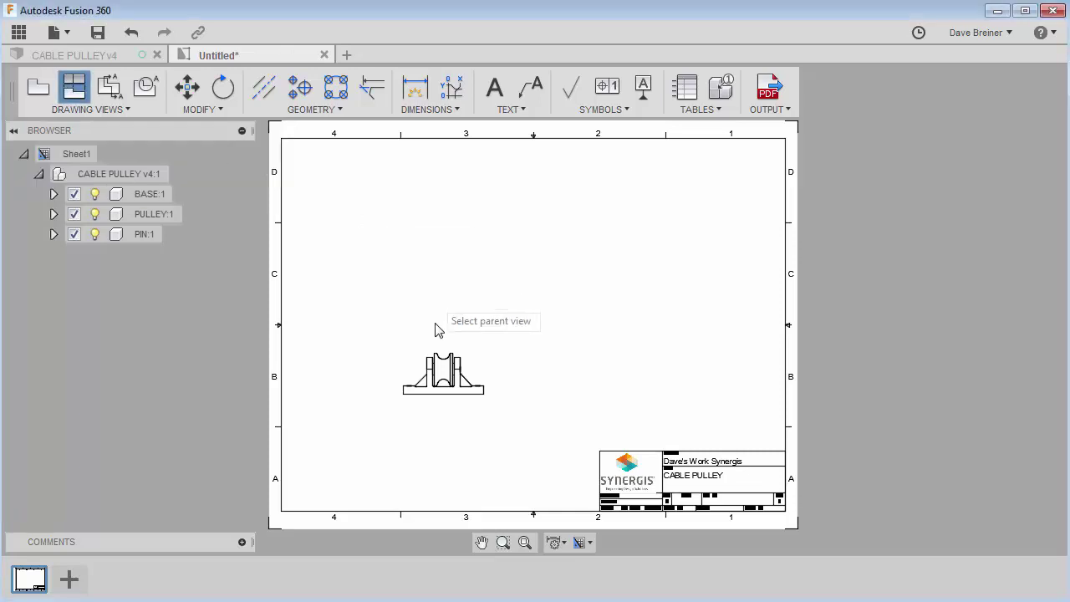
click(433, 380)
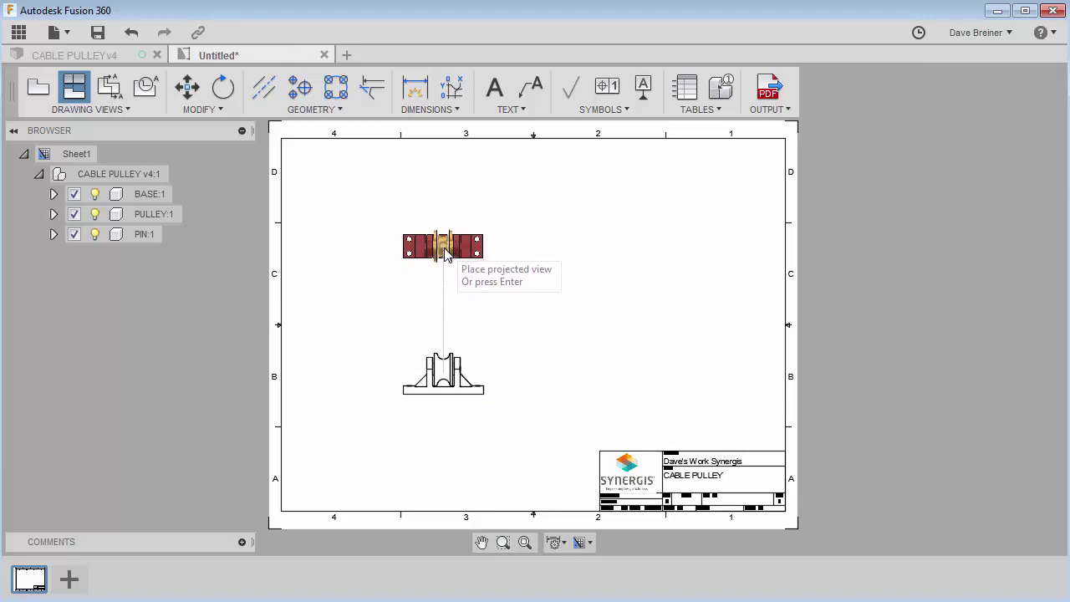
click(447, 247)
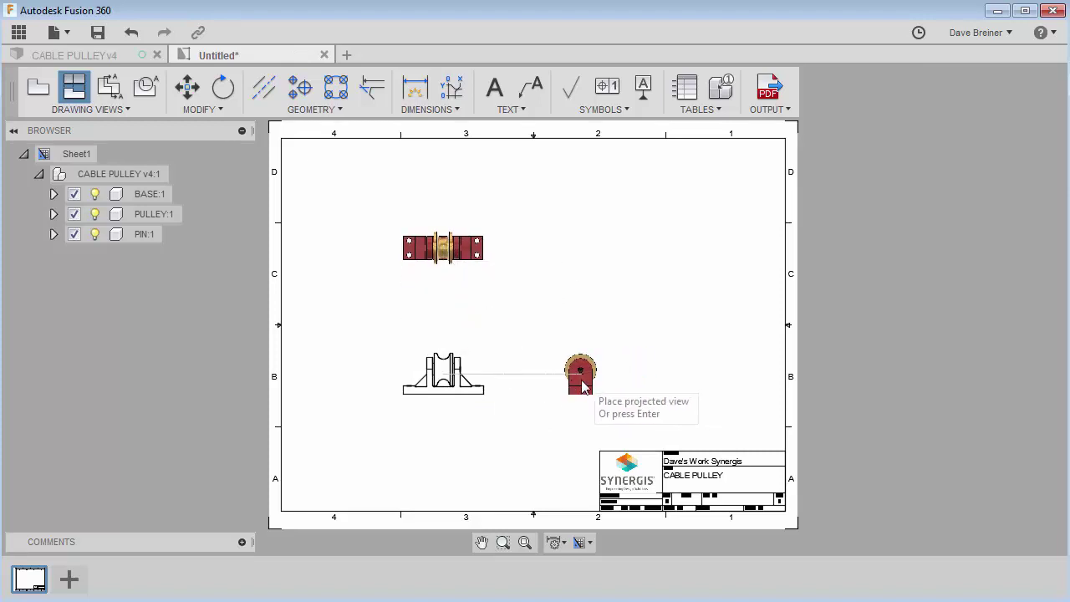
click(609, 365)
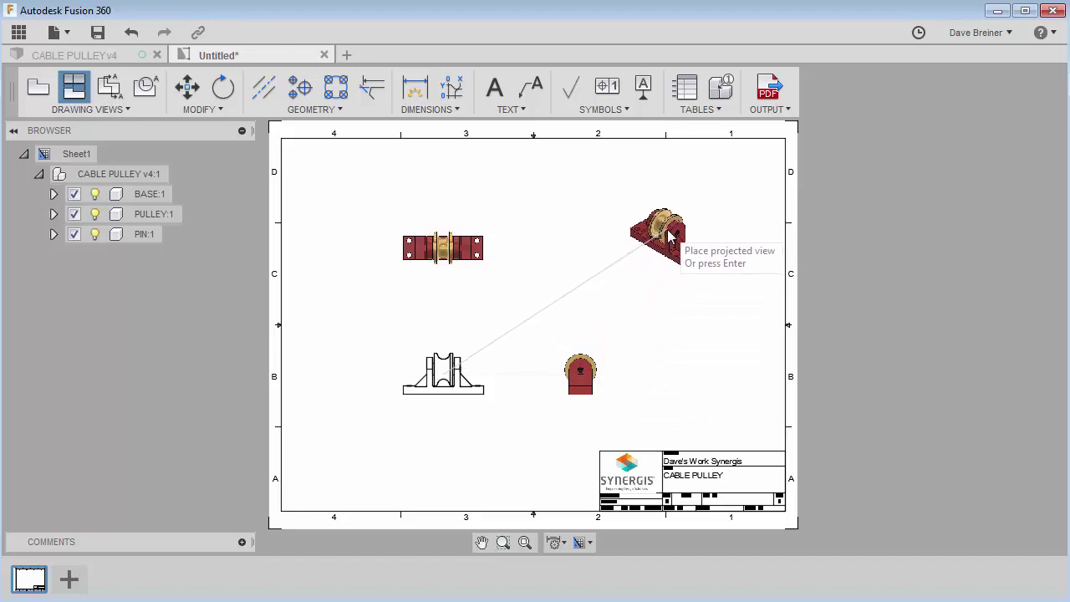
right_click(669, 236)
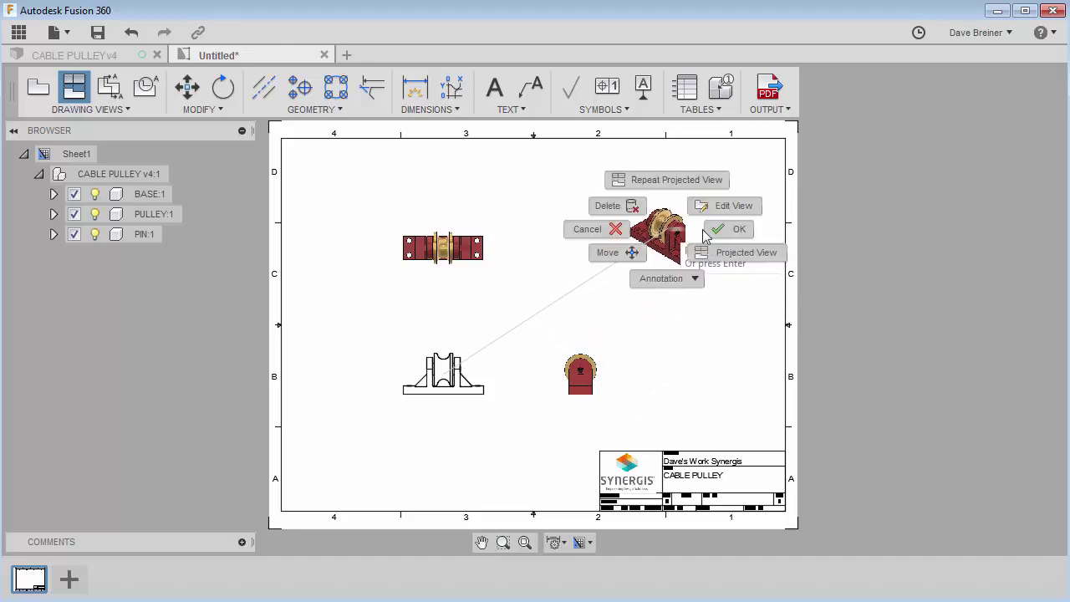
click(728, 233)
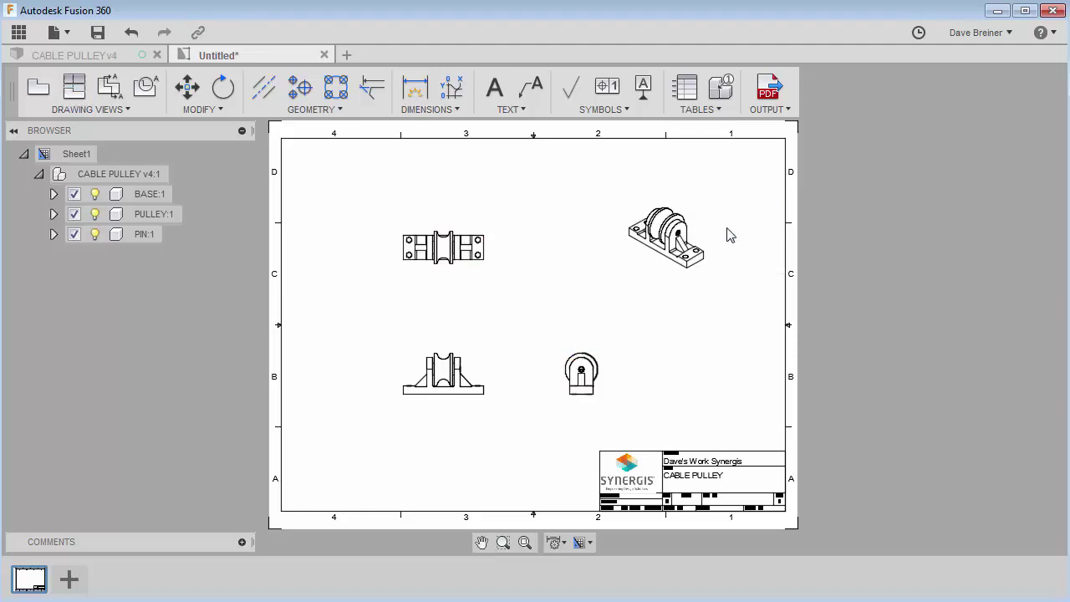
Step: Edit the front base view and set its scale to 1.5:2
scroll(691, 522, up, 4)
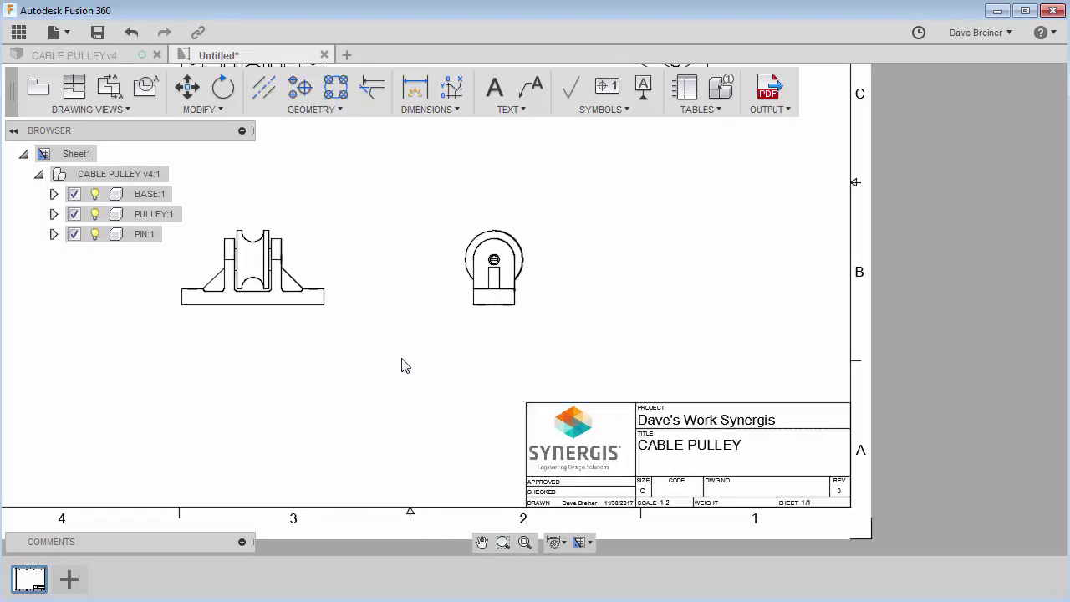
scroll(404, 365, down, 5)
middle_drag(404, 366, 426, 416)
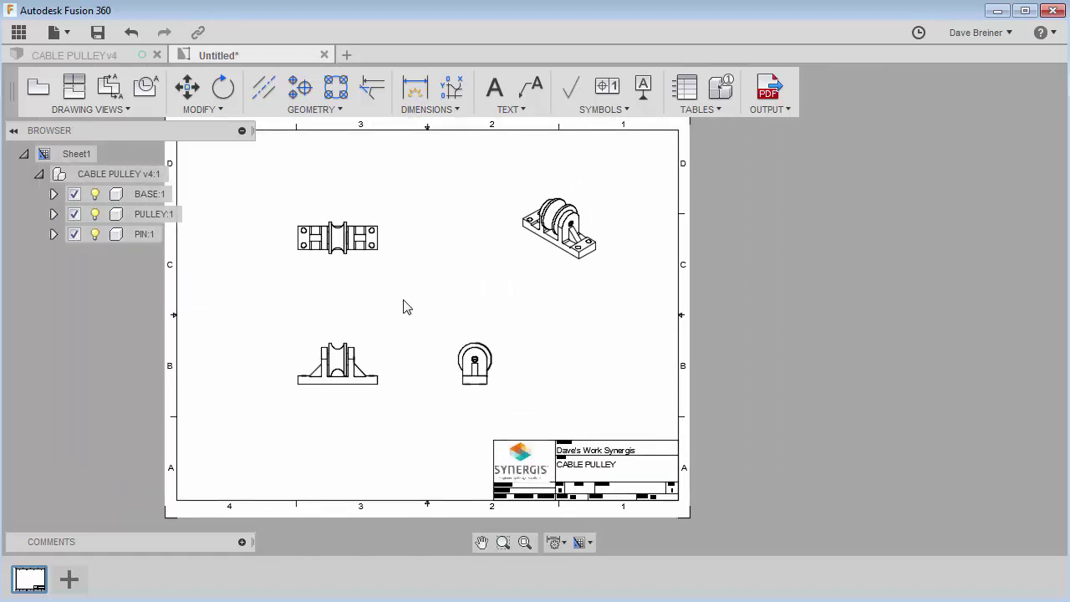
click(350, 359)
right_click(350, 359)
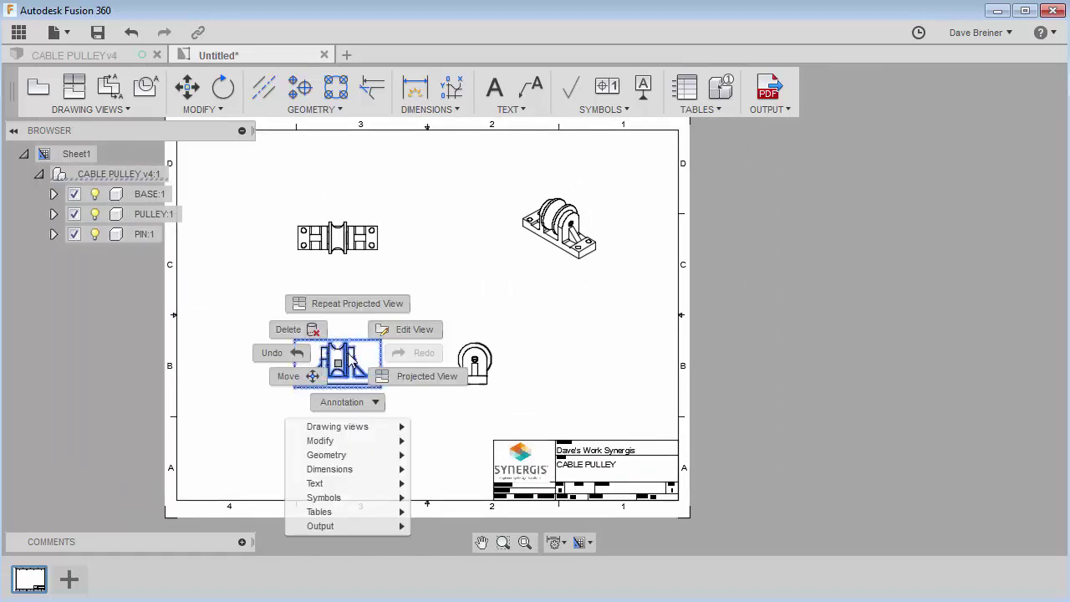
click(410, 336)
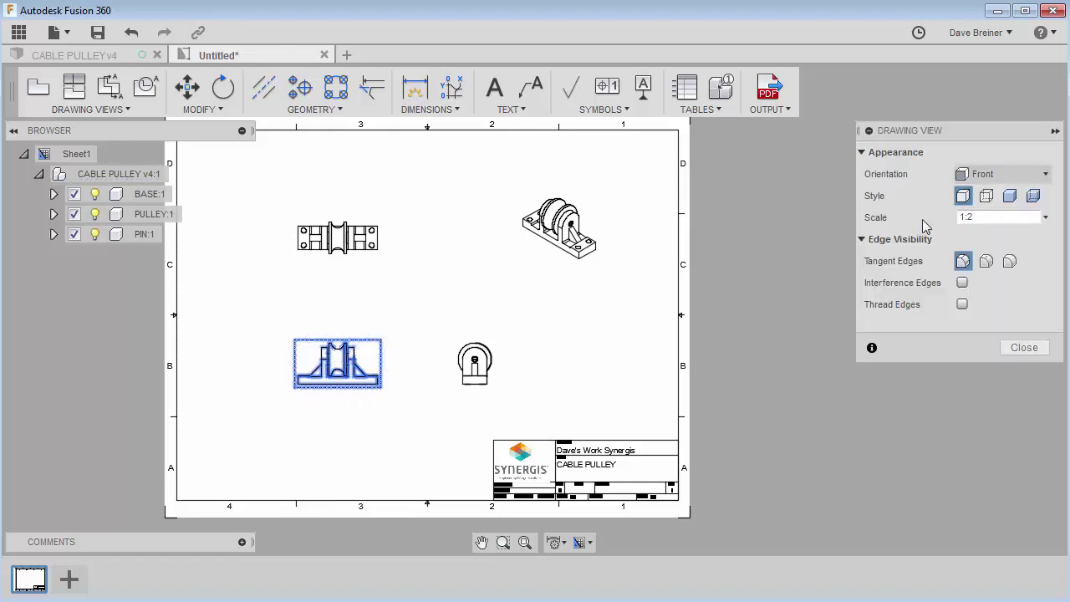
click(971, 217)
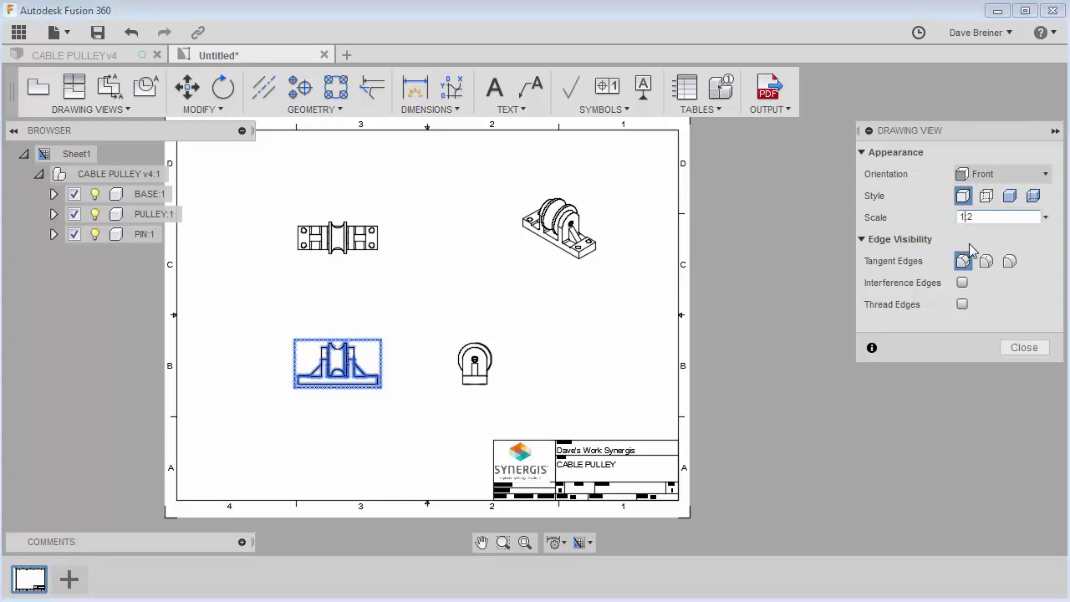
key(Return)
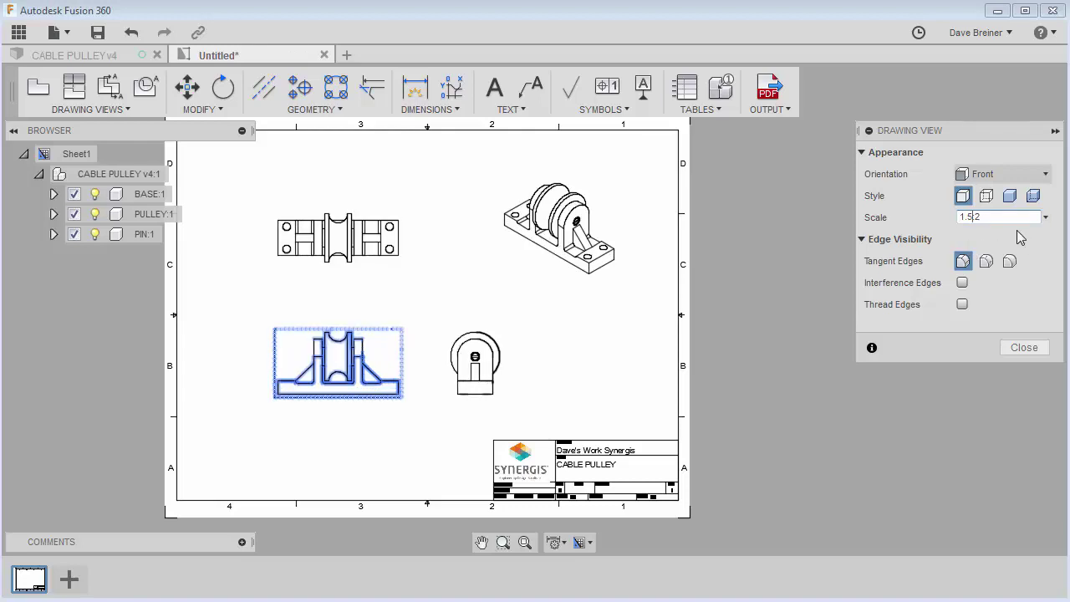
click(1026, 349)
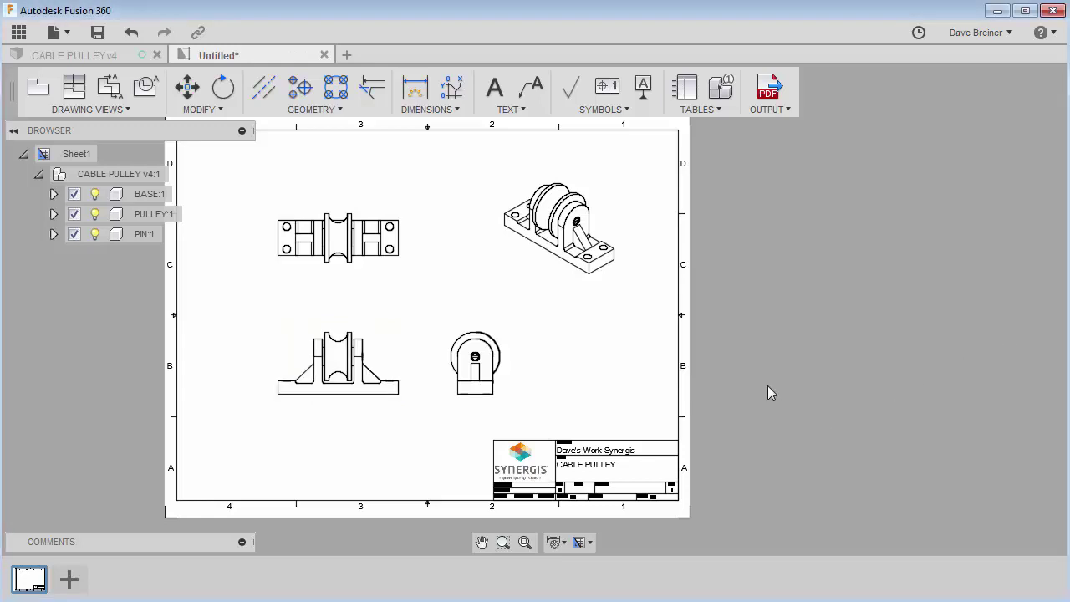
Step: Edit the isometric view on the first sheet and set its style to shaded
right_click(534, 266)
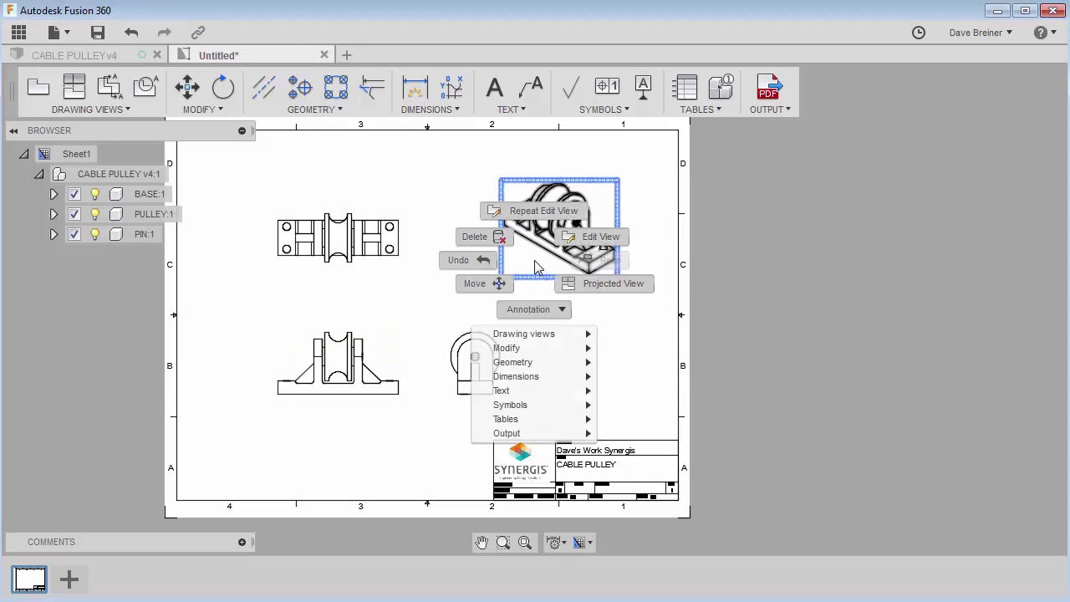
click(585, 239)
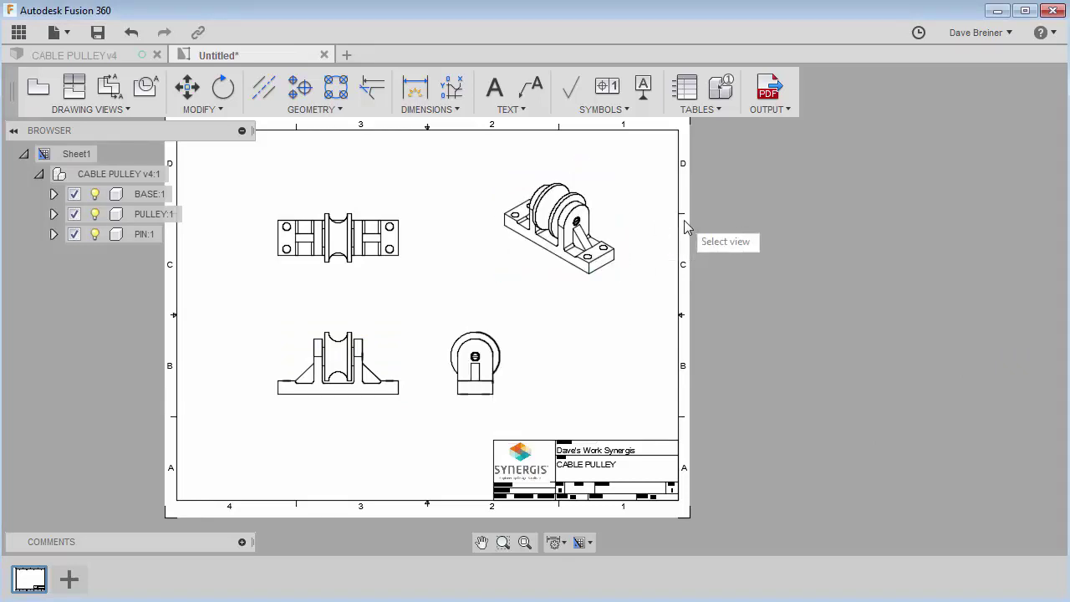
click(576, 231)
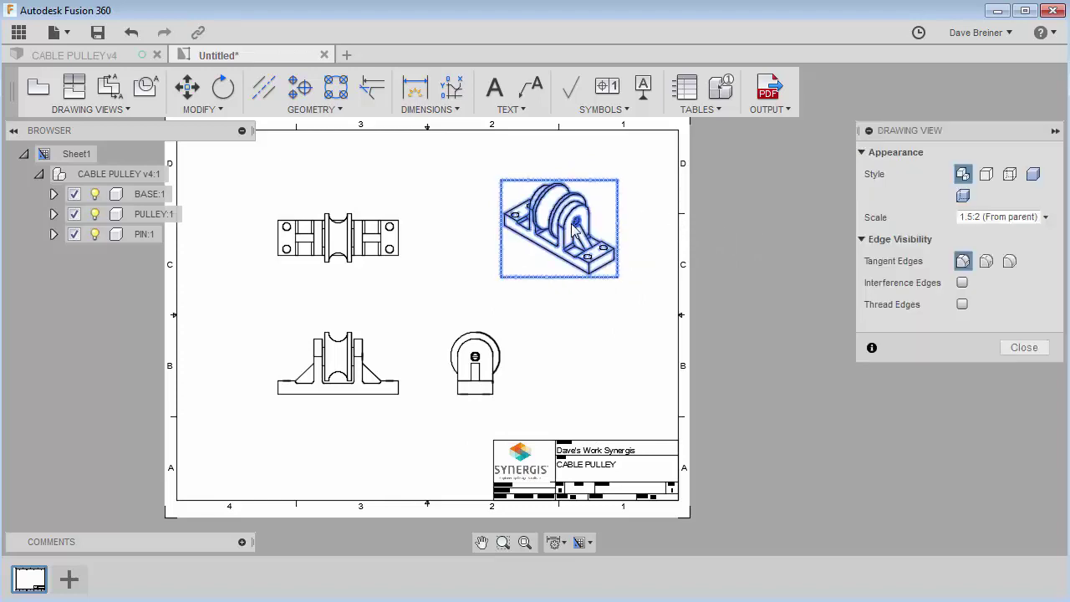
click(1034, 177)
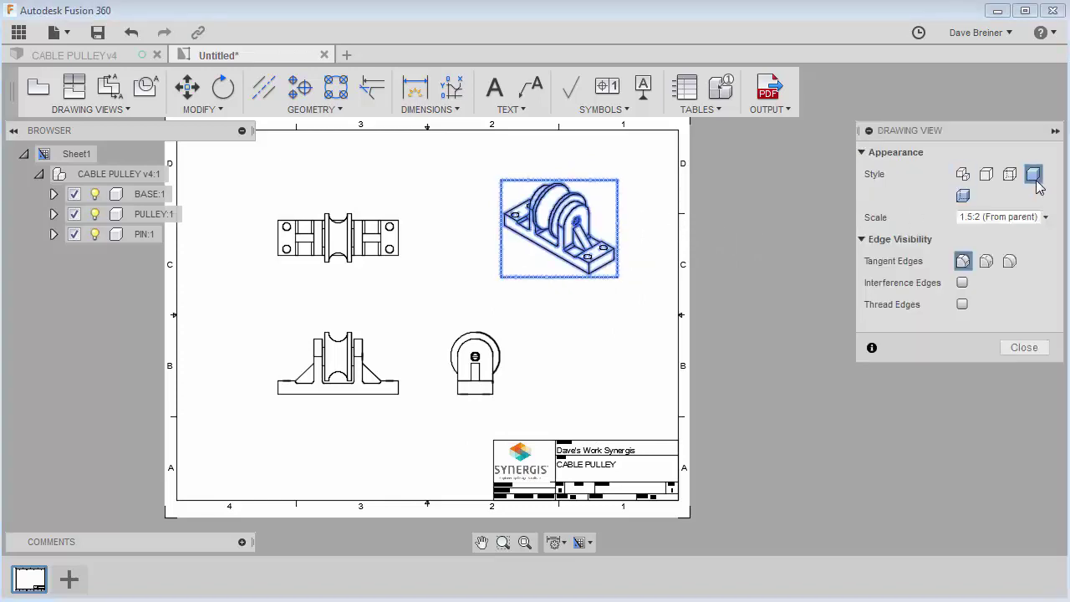
click(1024, 348)
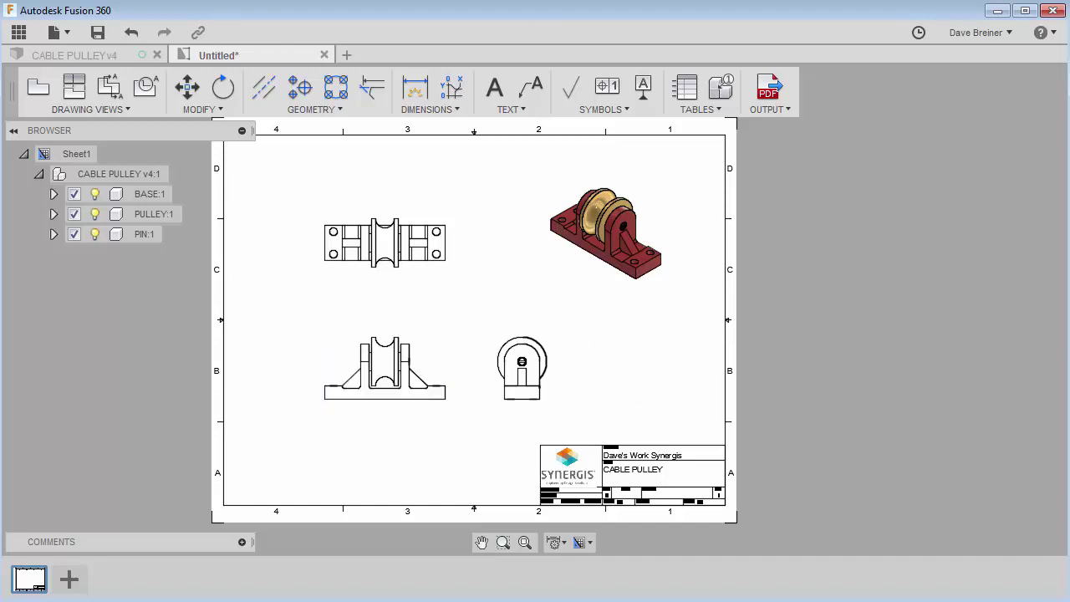
Step: Place a parts list for the assembly directly above the title block, aligned with the sheet border
click(683, 87)
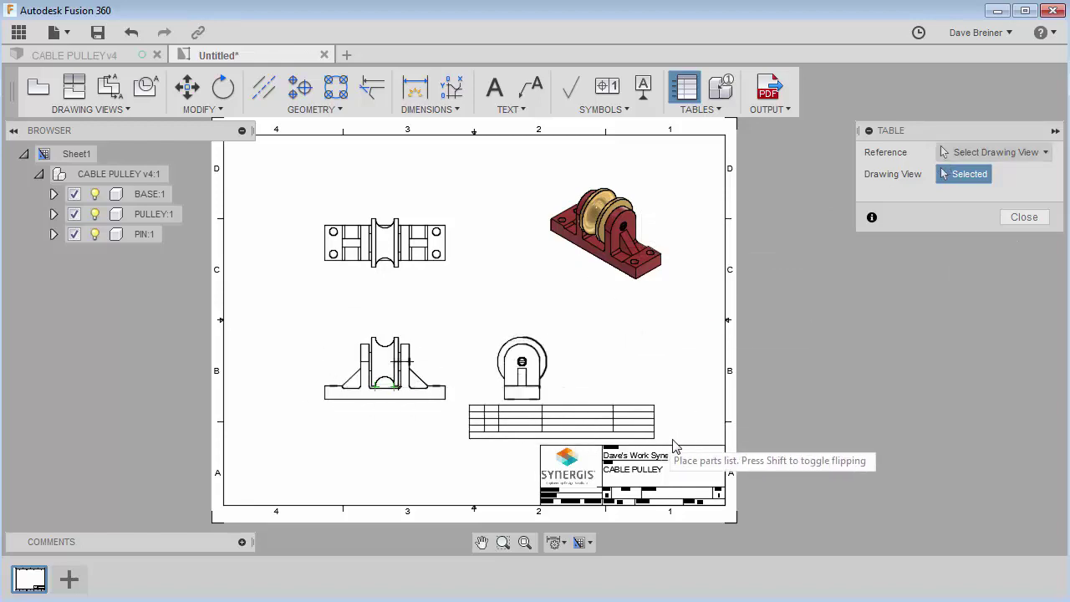
click(725, 447)
scroll(725, 447, up, 5)
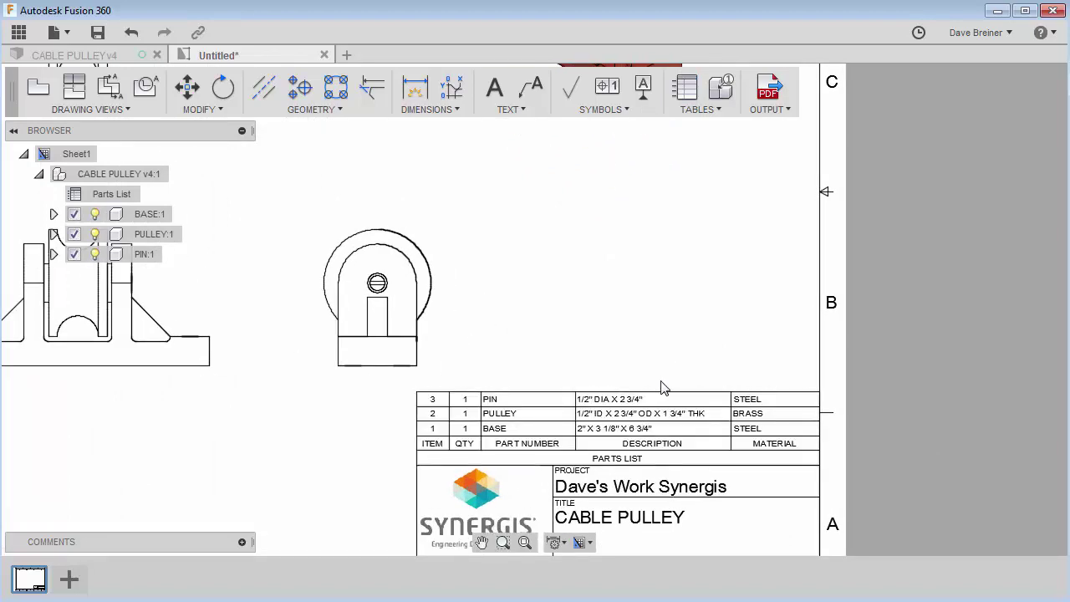
scroll(661, 386, down, 4)
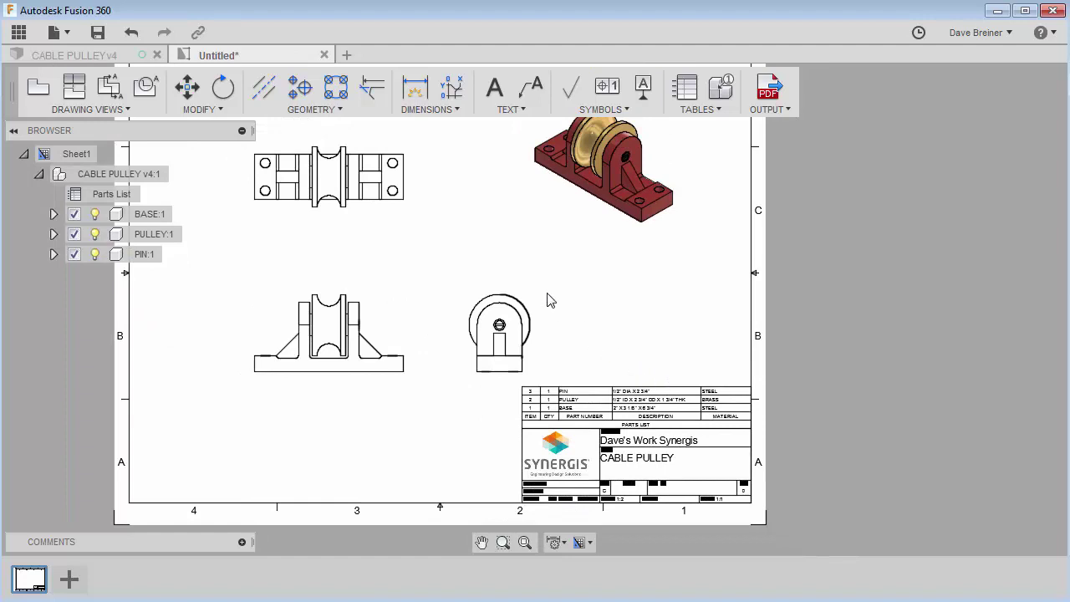
middle_drag(449, 266, 490, 306)
key(F6)
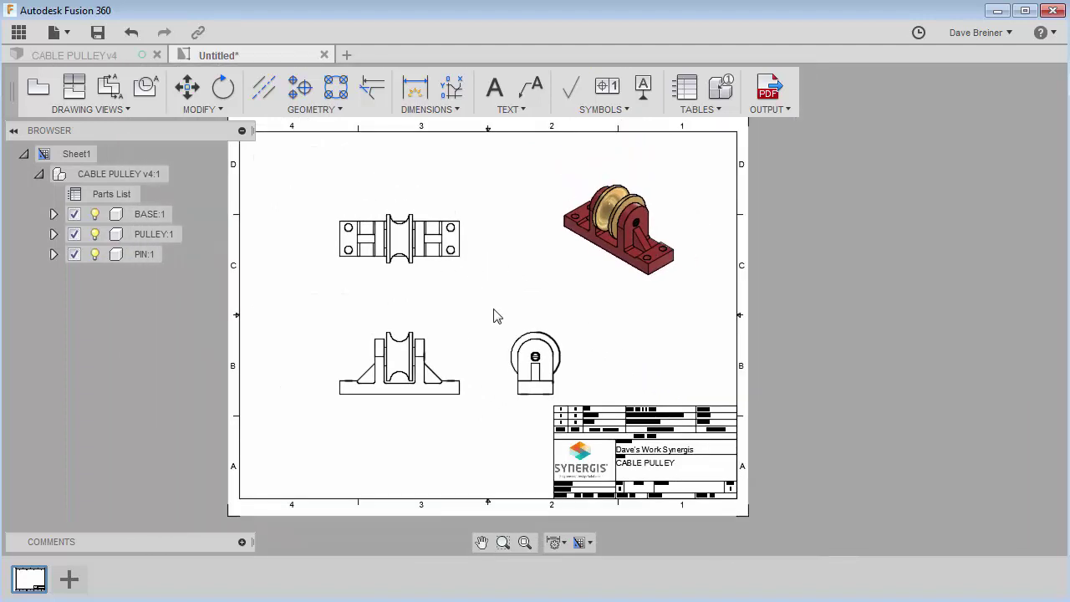
Step: Add standard balloons to the pulley and the base in the front view
click(724, 89)
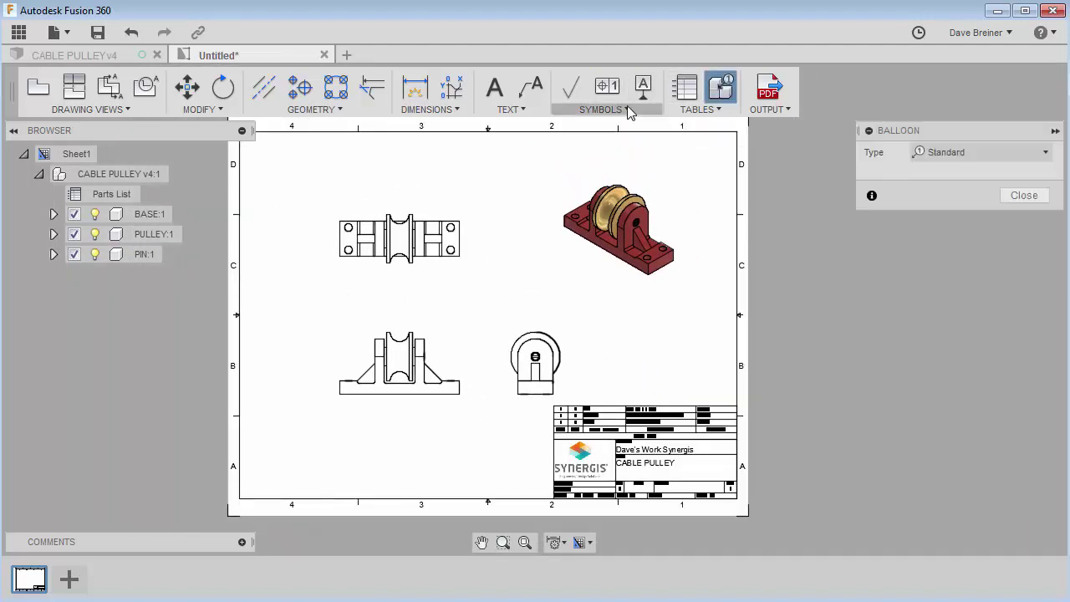
click(415, 335)
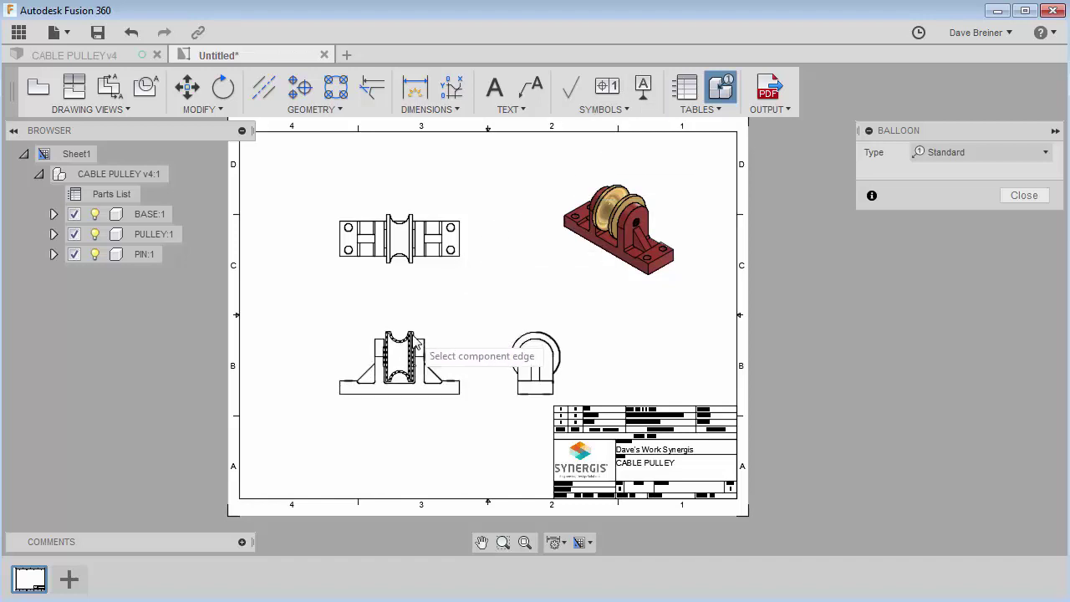
click(438, 294)
click(426, 338)
click(457, 309)
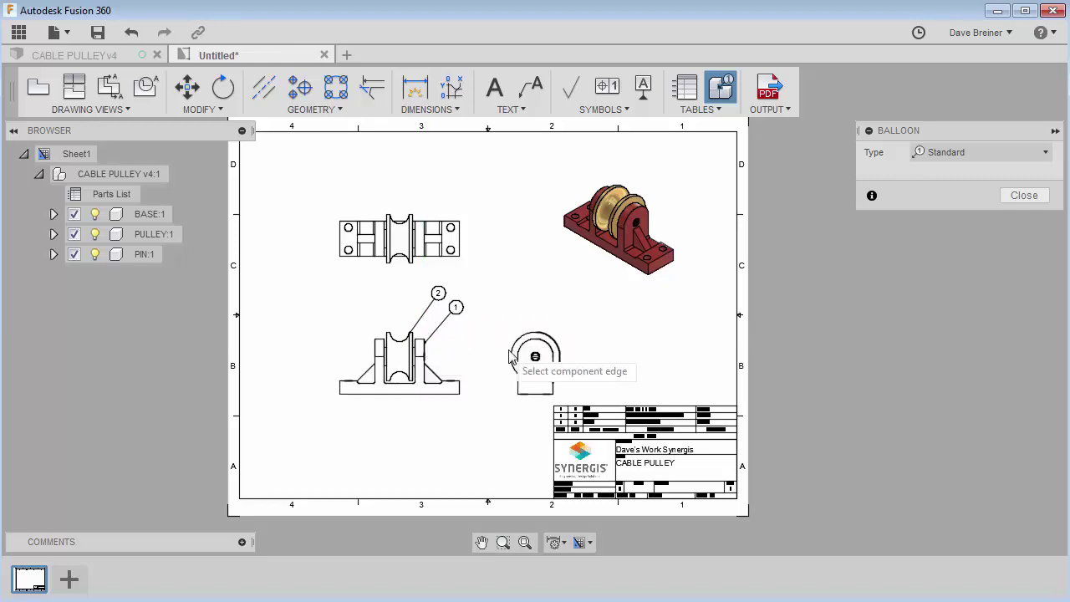
Step: Add a standard balloon to the pin in the right side view and finish ballooning
scroll(565, 355, up, 3)
click(507, 360)
click(602, 288)
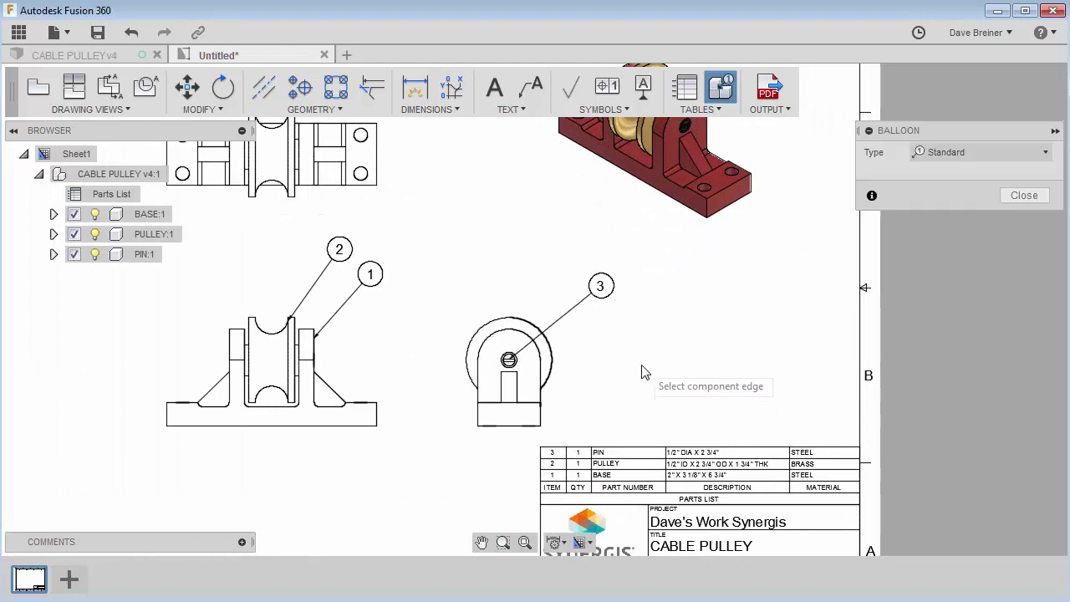
scroll(642, 372, down, 3)
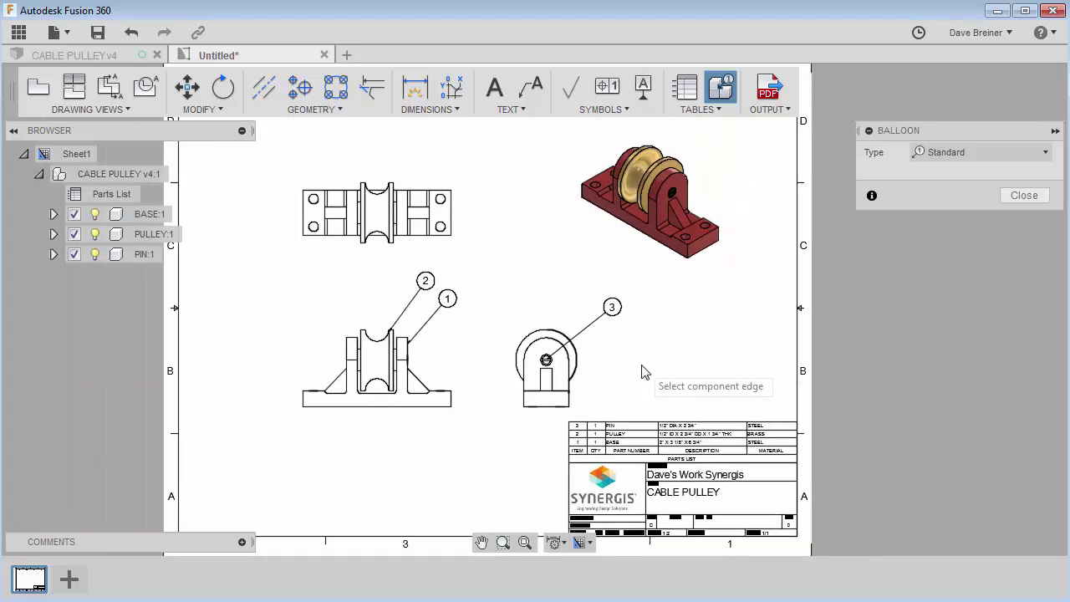
click(1024, 194)
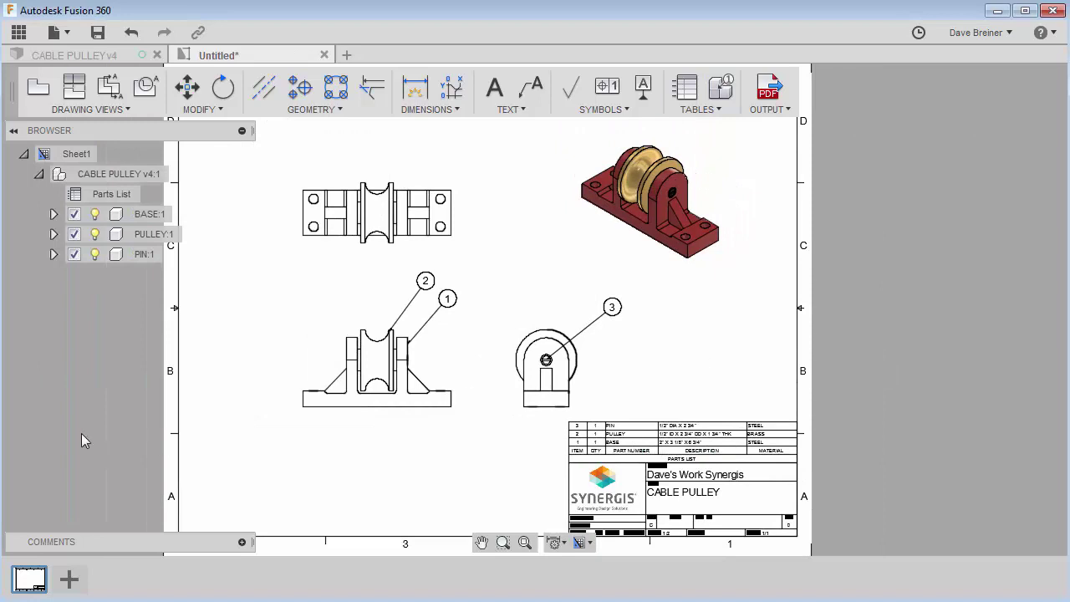
Step: Add a second sheet and place a base view of Storyboard1 on it in the HOME orientation at 1:1 scale
click(70, 579)
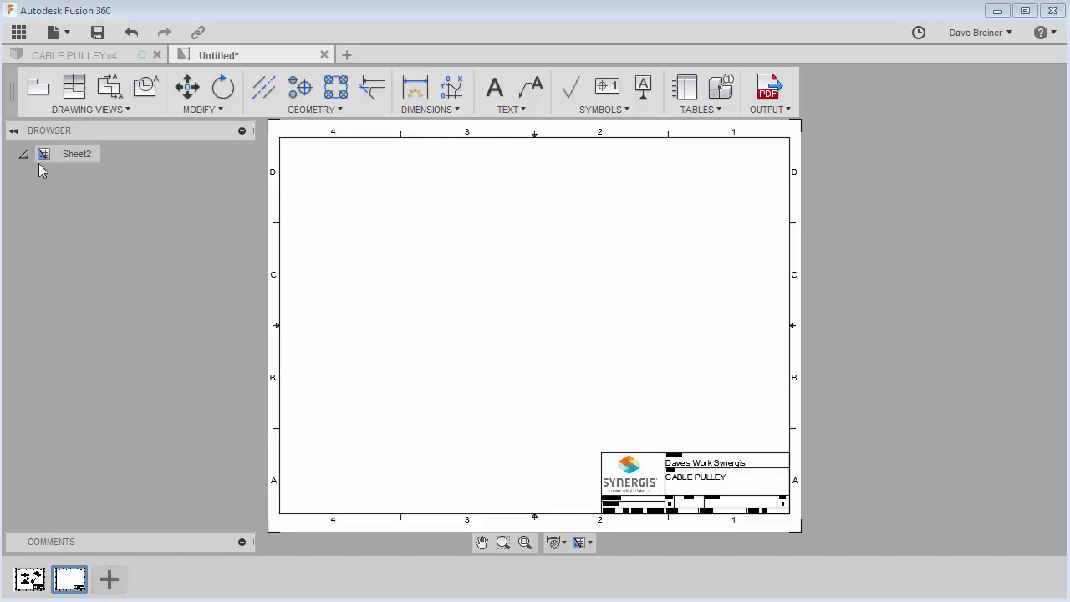
click(39, 87)
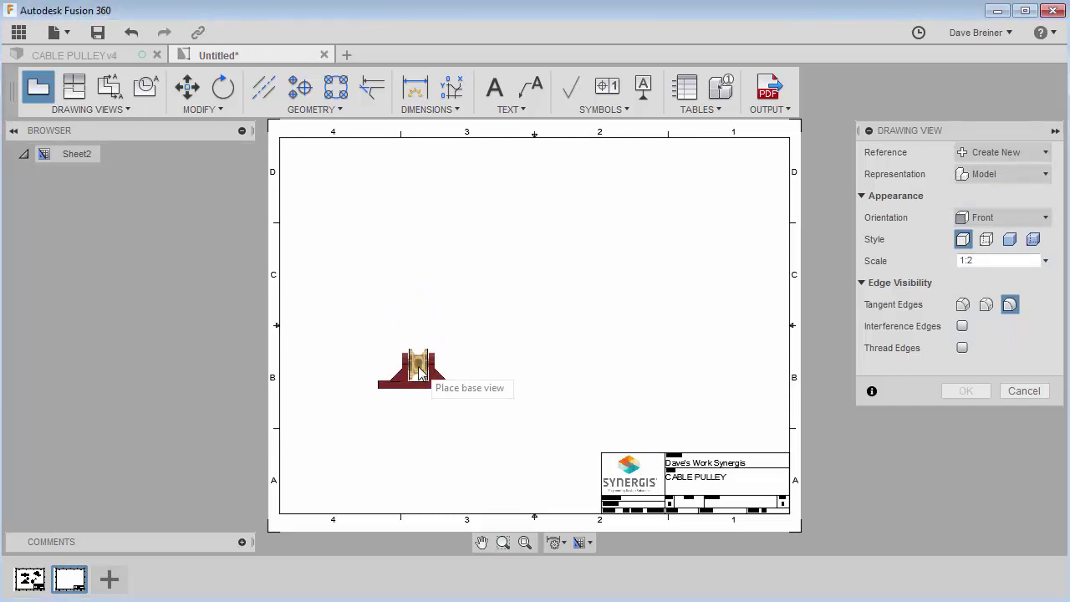
click(993, 174)
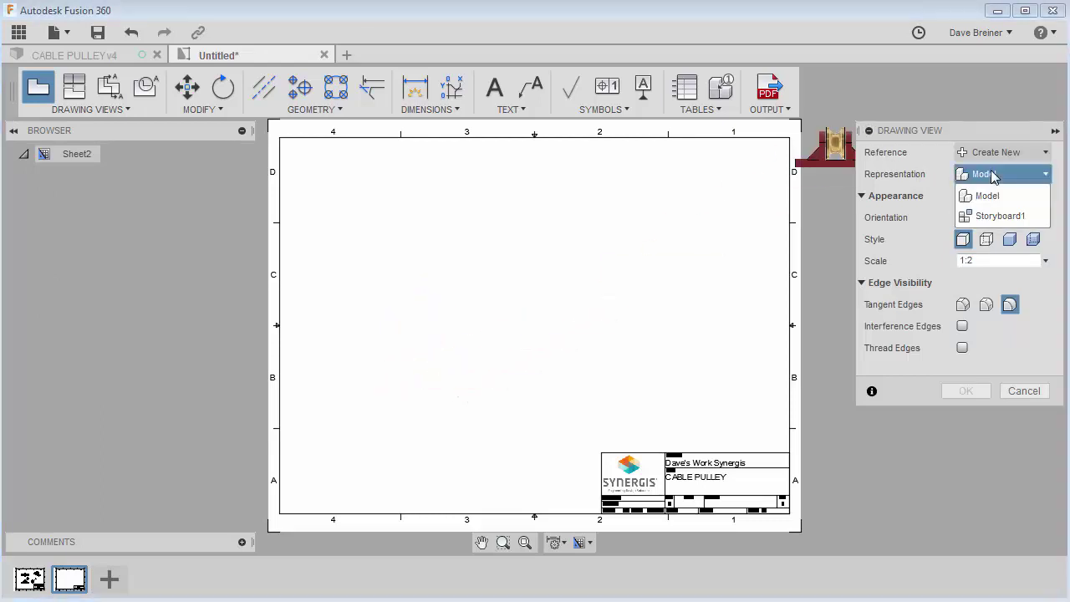
click(988, 214)
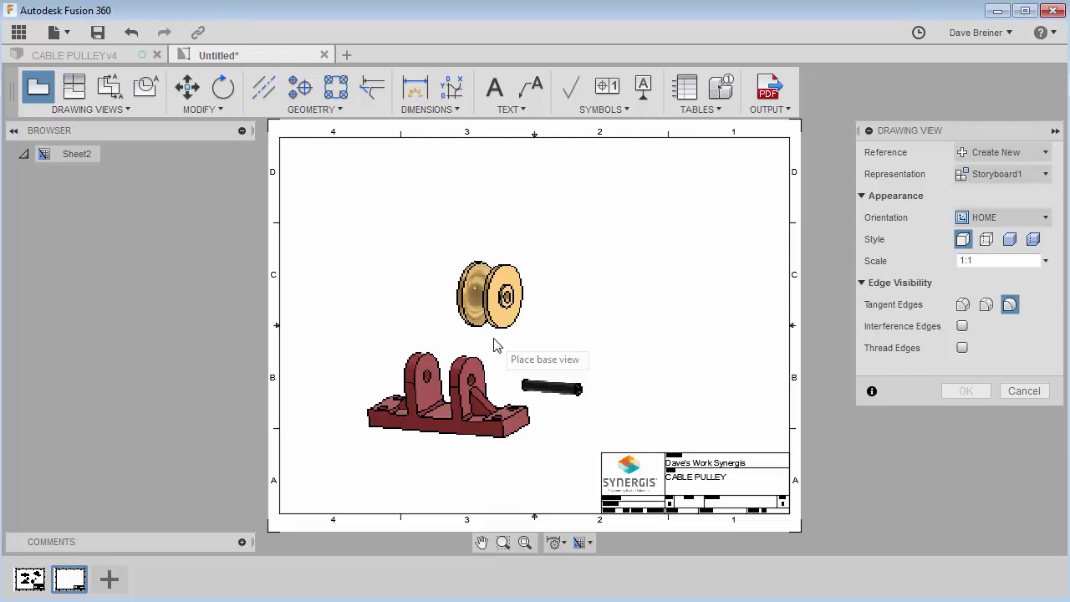
click(494, 342)
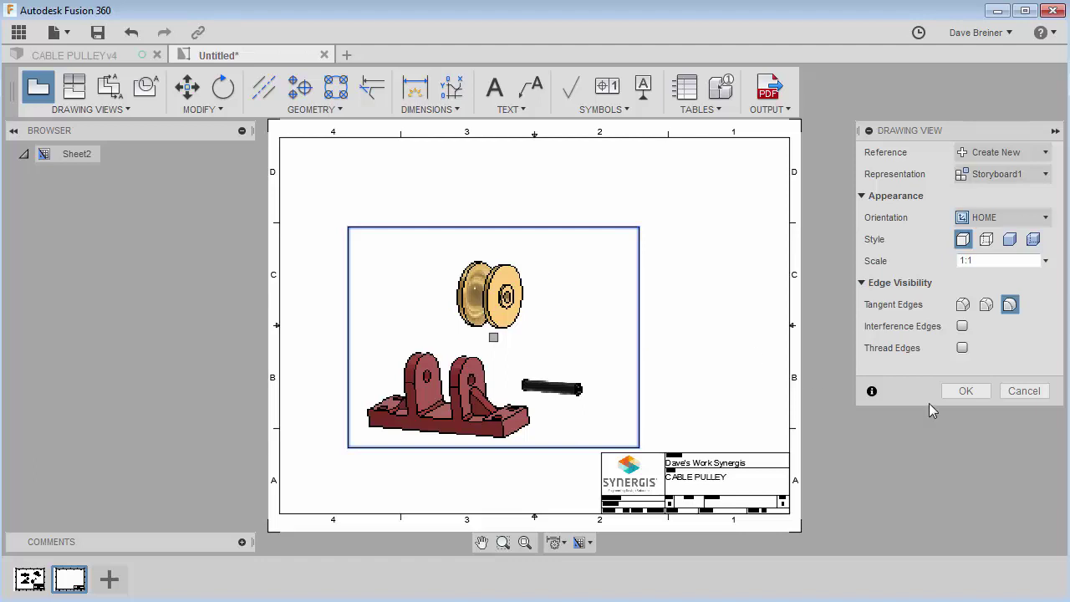
click(968, 391)
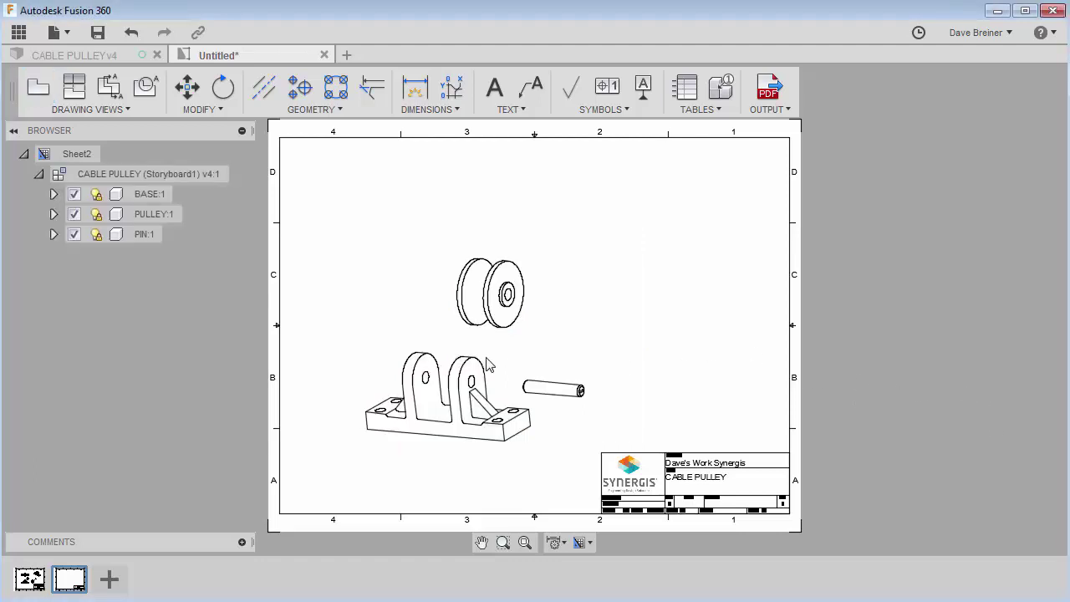
Step: Edit the exploded view to display full-length tangent edges
right_click(511, 361)
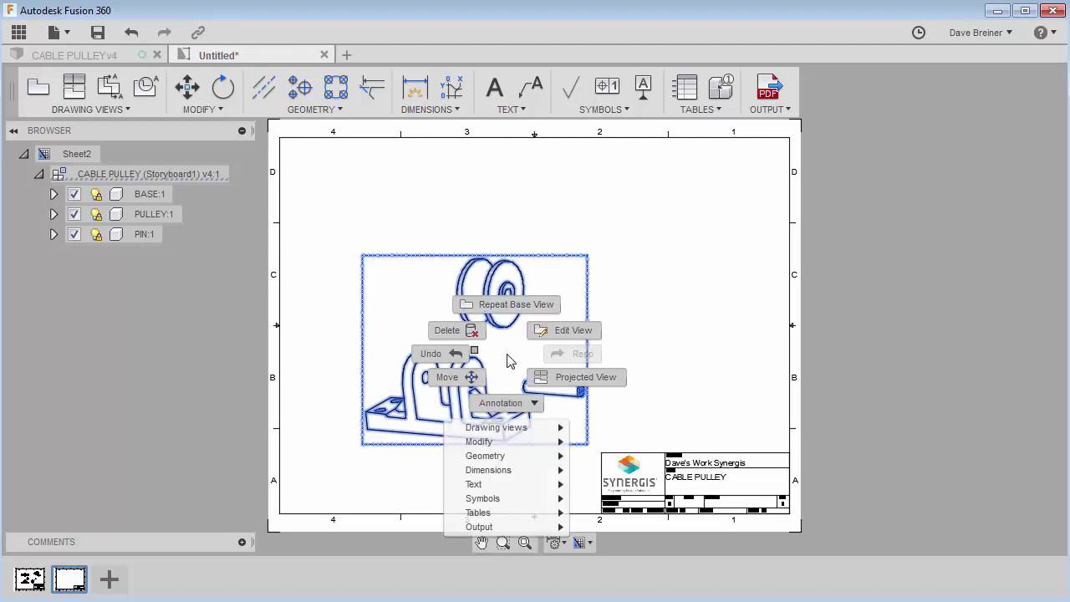
click(560, 341)
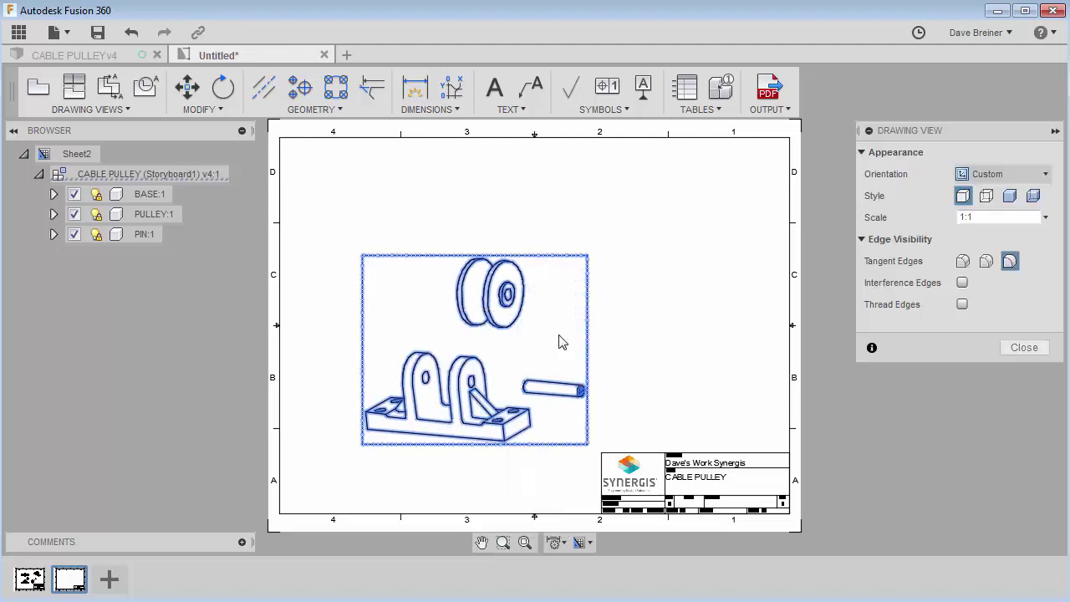
click(963, 262)
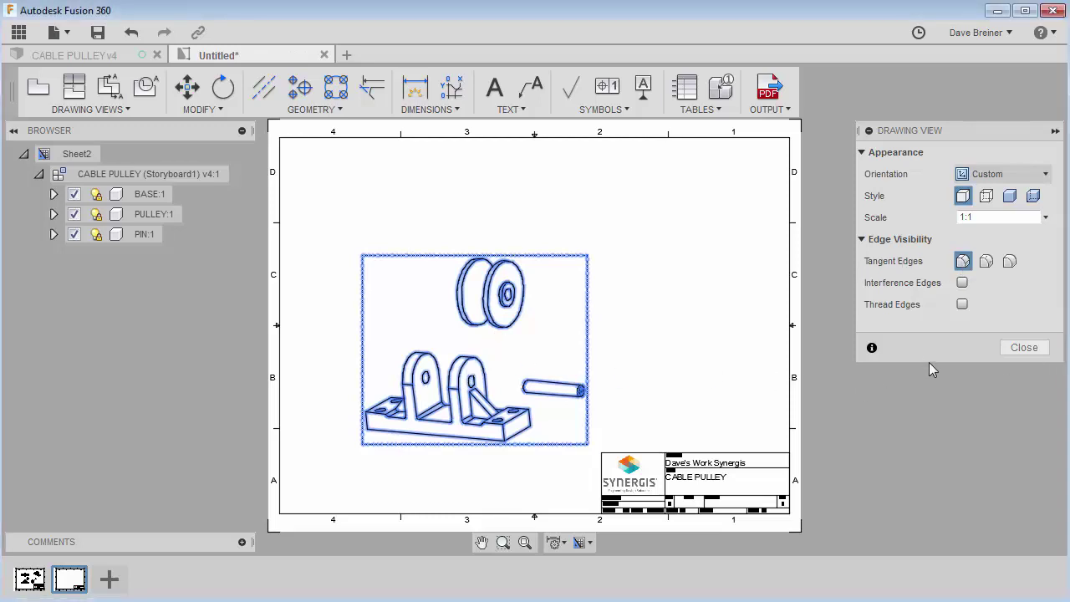
click(1013, 348)
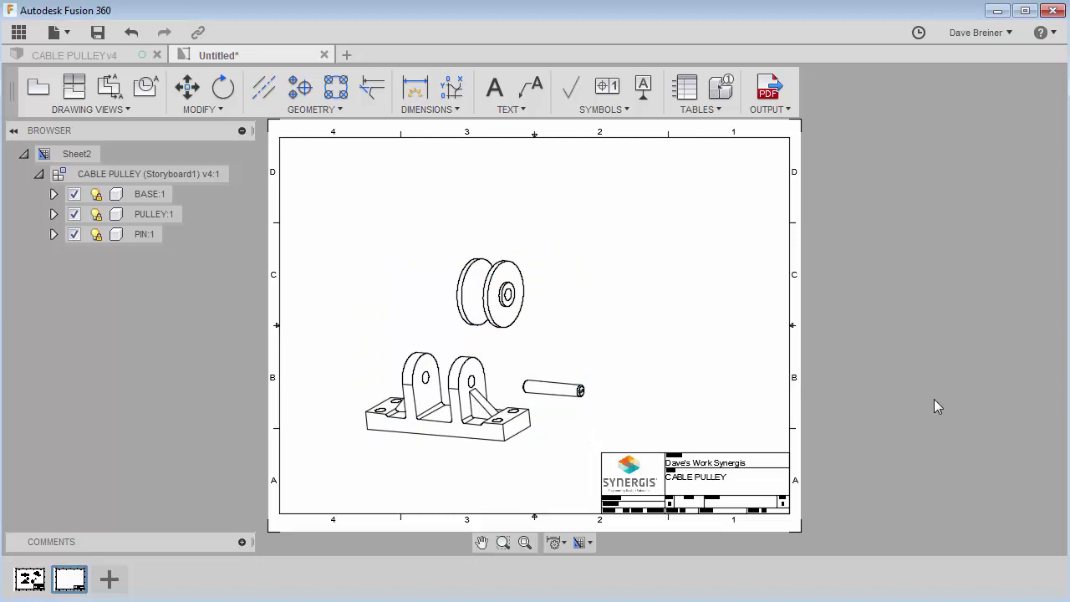
Step: Start another base view of the assembled model on the second sheet and set its scale to 1.5:2
click(38, 87)
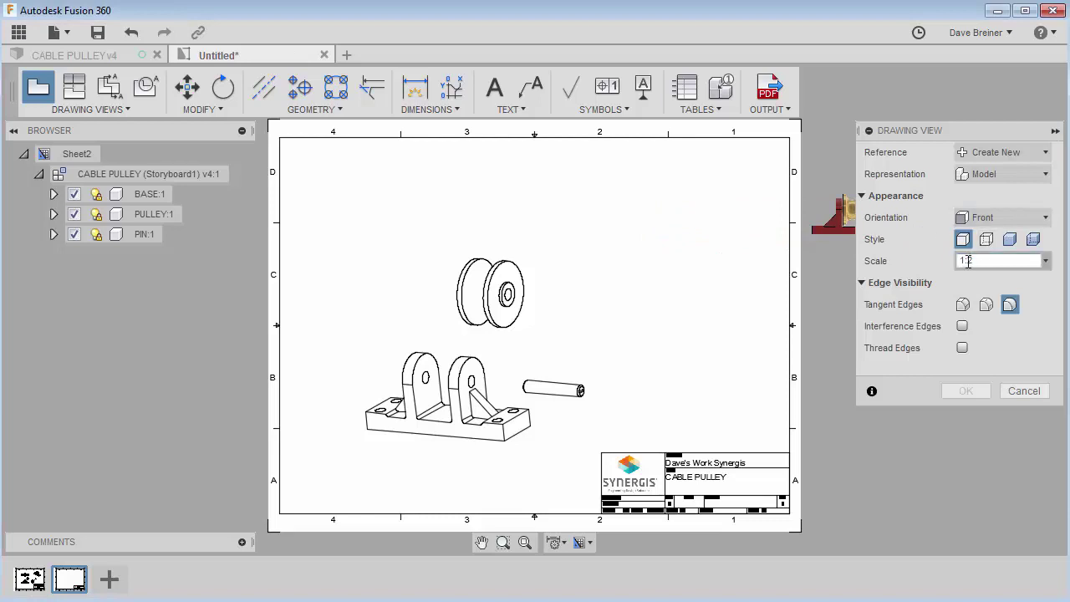
click(1046, 262)
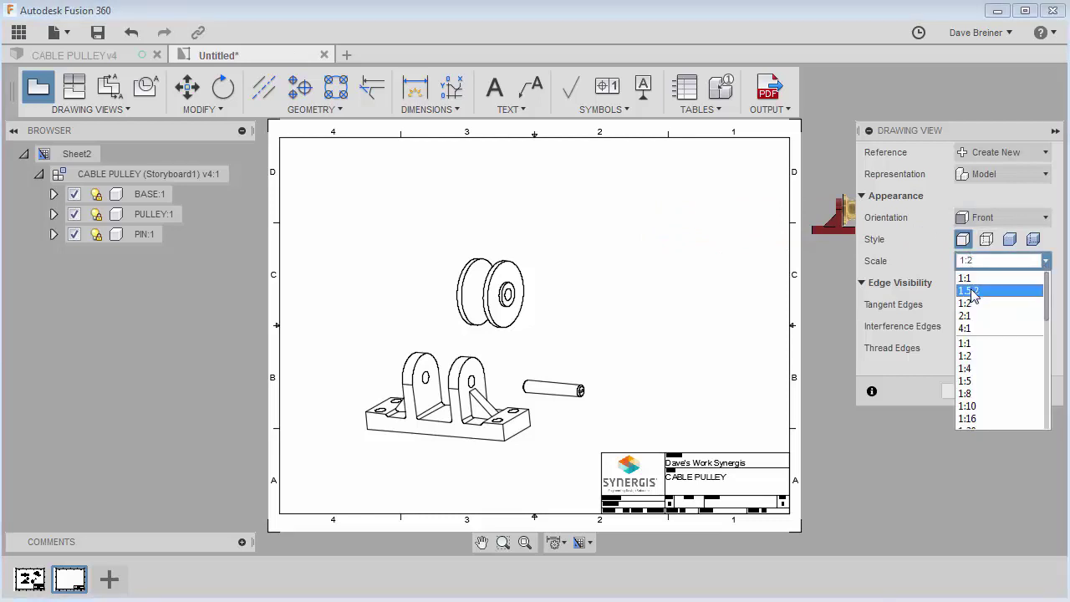
click(970, 288)
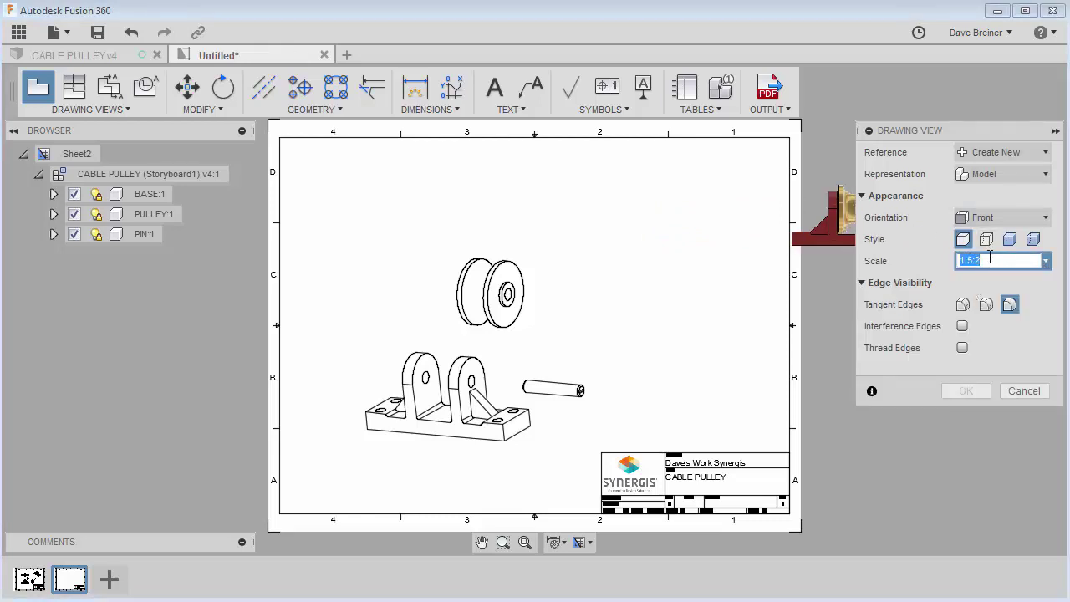
Step: Try the SW Isometric and NW Isometric orientations for the new base view
click(1045, 218)
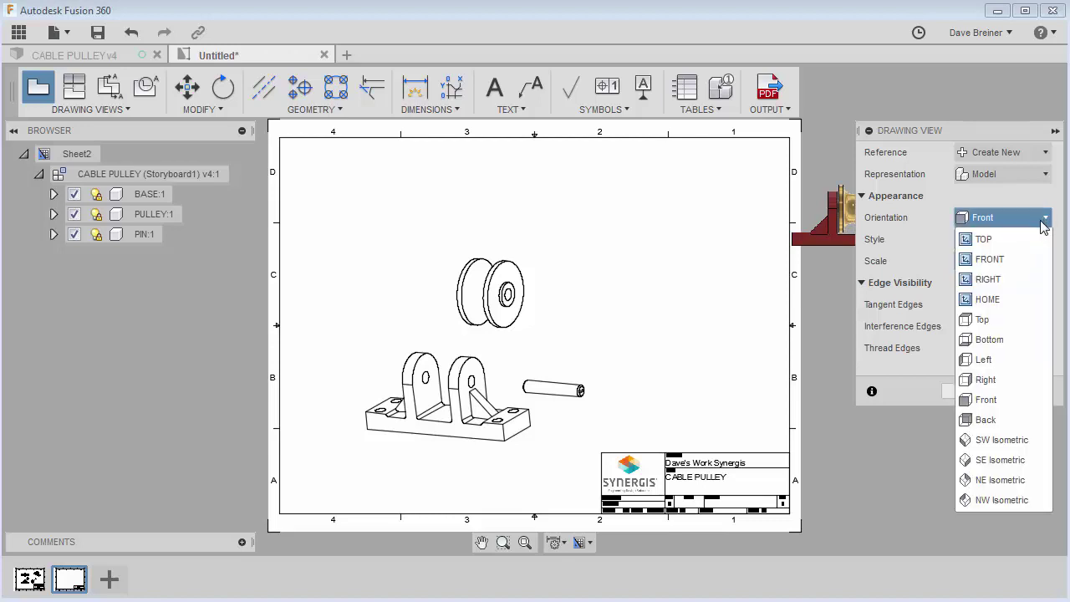
click(984, 446)
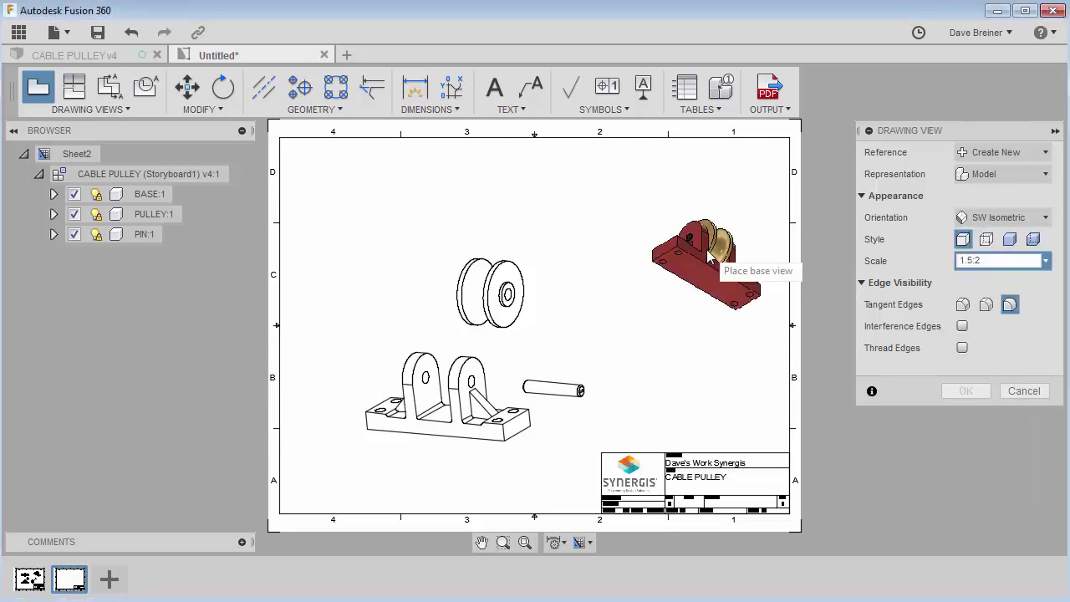
click(1045, 218)
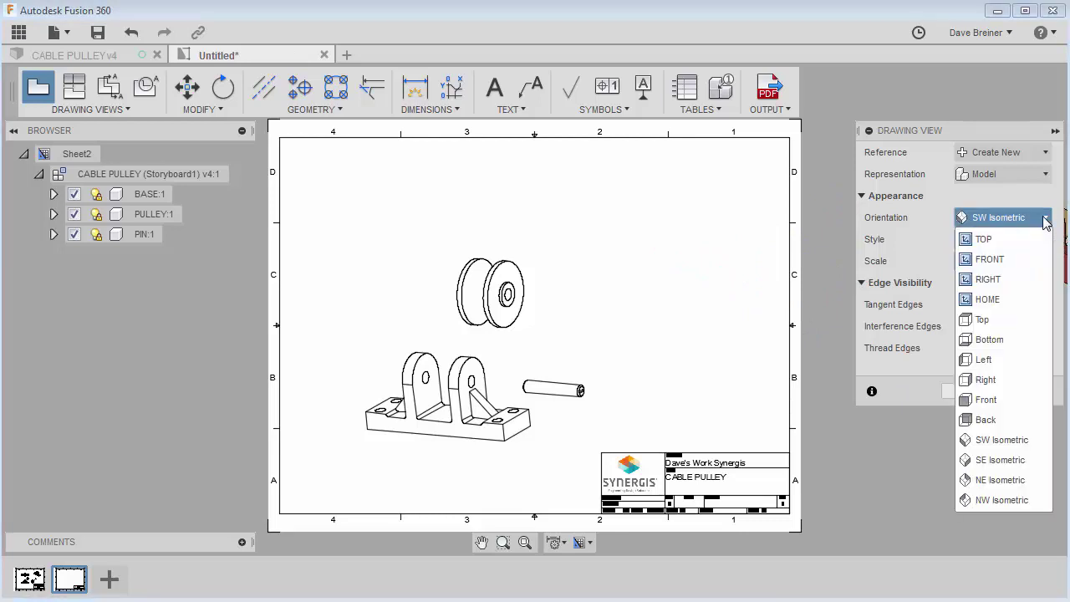
click(978, 500)
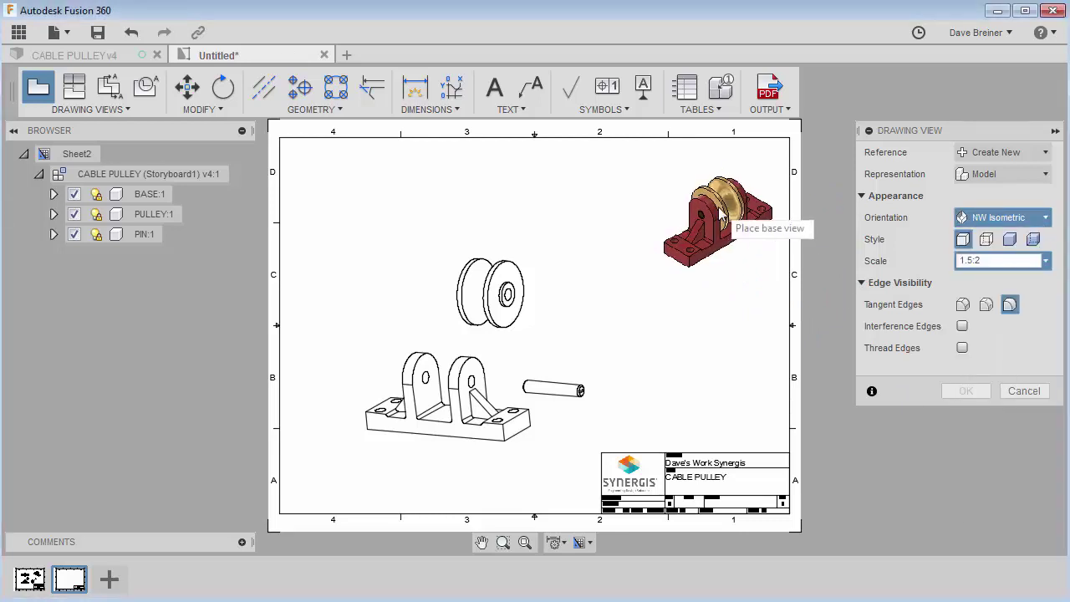
Step: Place the assembled model's view in the sheet's upper right corner in NE Isometric orientation, shaded, with full-length tangent edges
click(1043, 218)
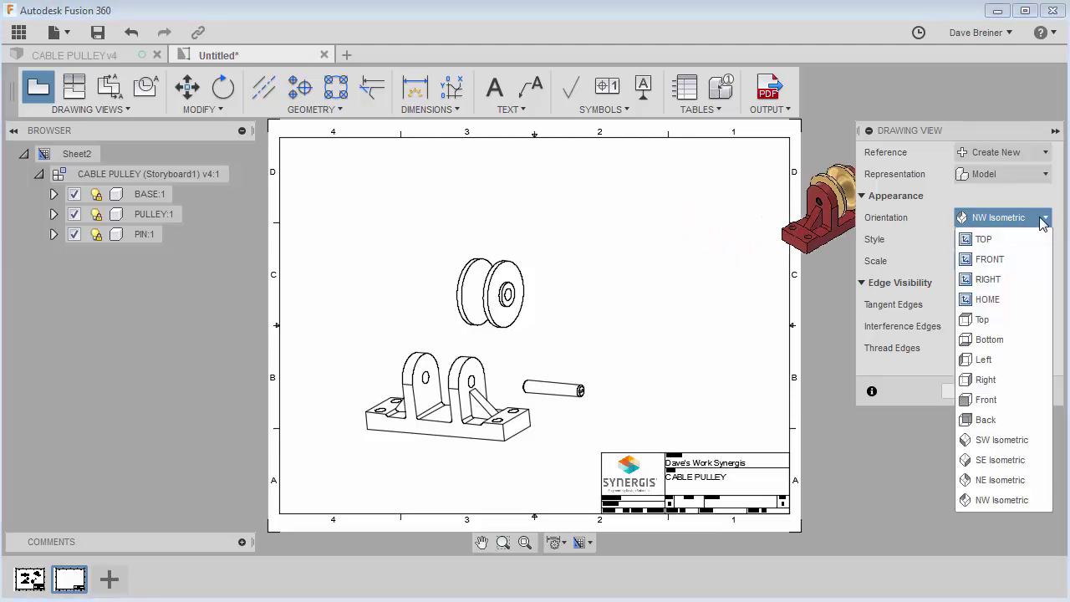
click(970, 480)
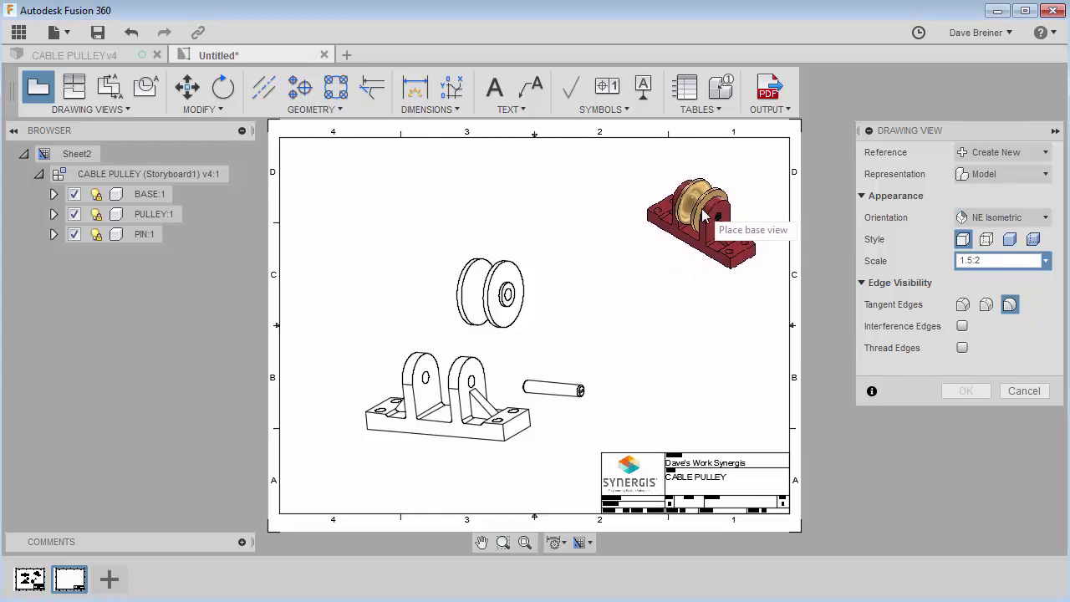
click(1010, 239)
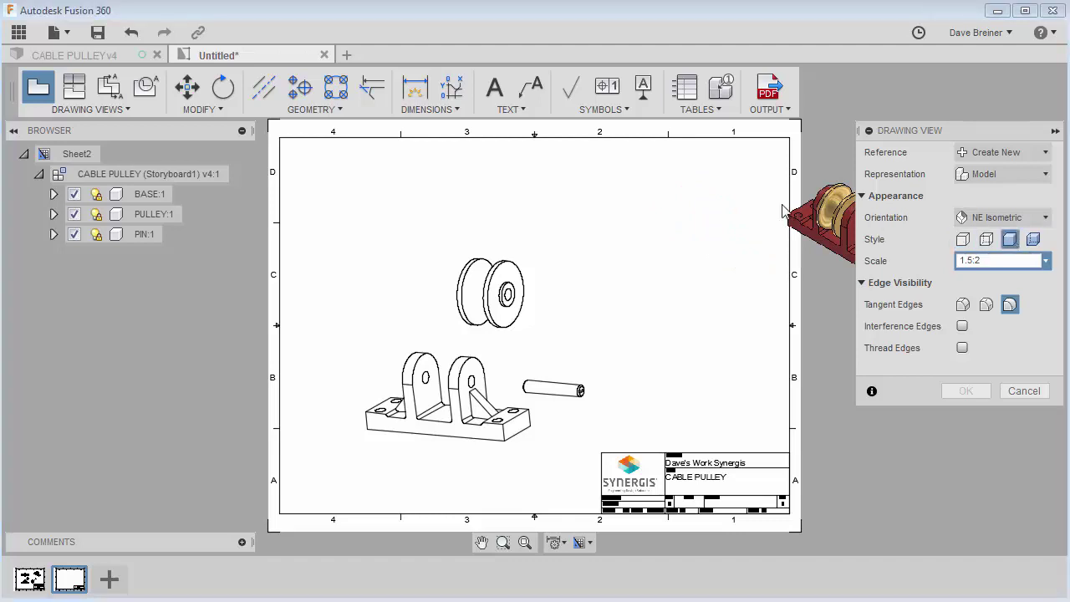
click(684, 205)
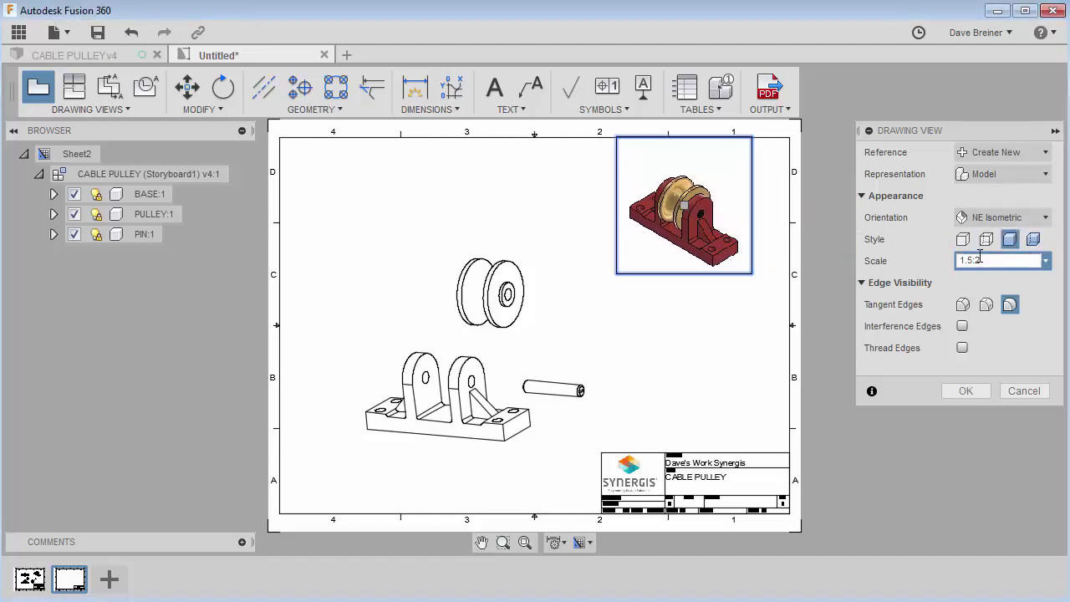
click(963, 305)
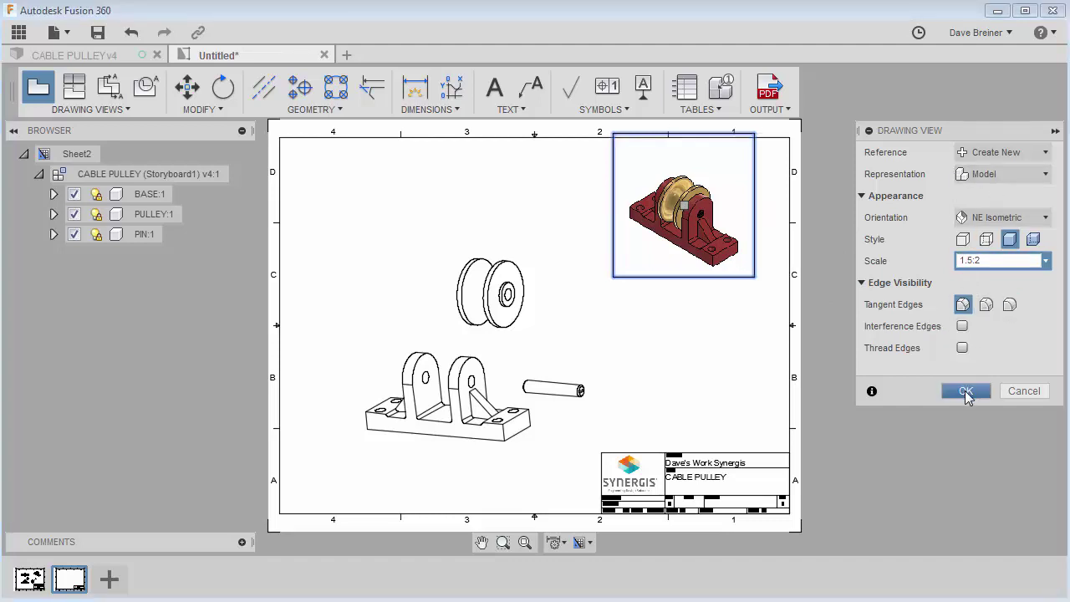
click(966, 392)
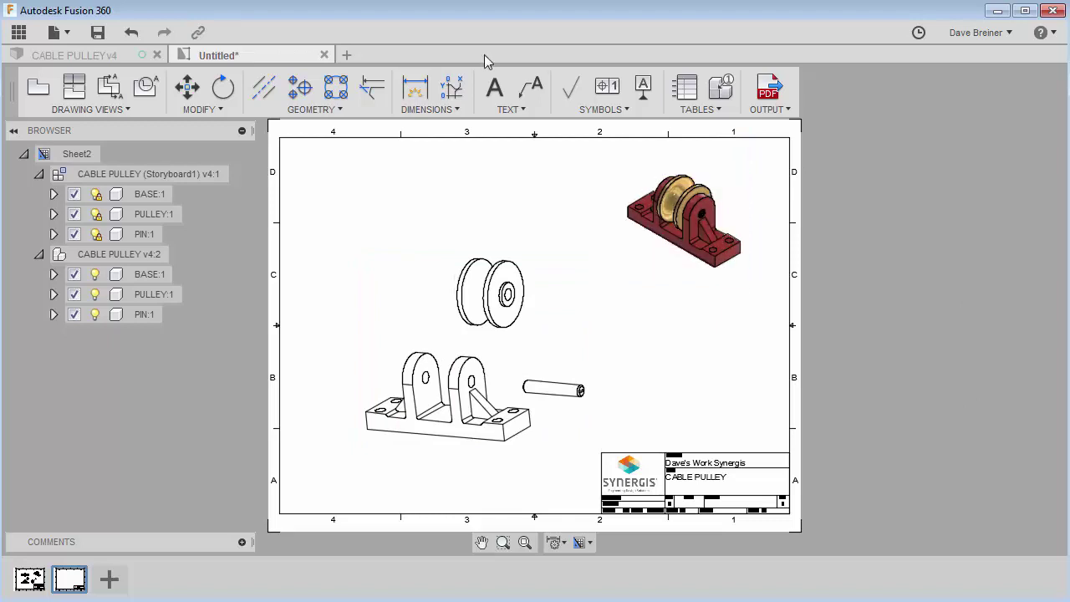
Step: Create a parts list from the exploded view and place it directly above the title block
click(681, 92)
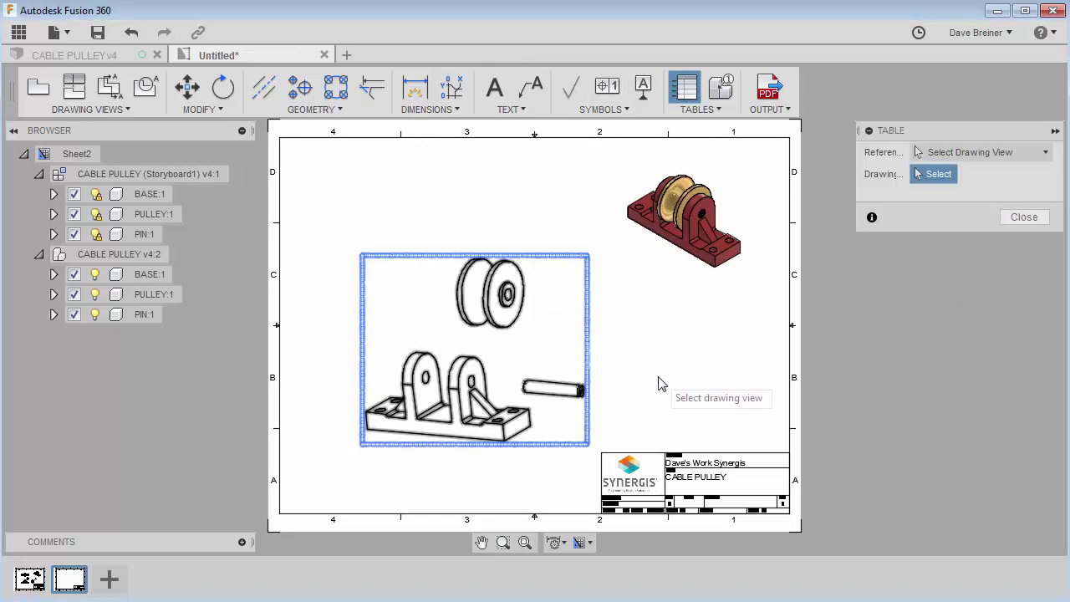
click(500, 388)
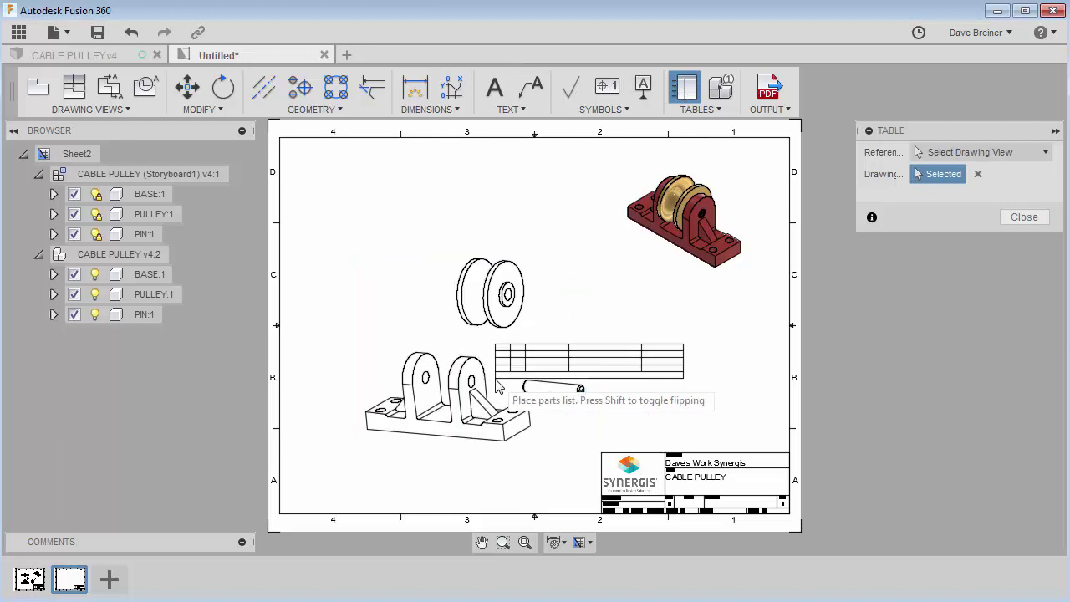
click(790, 454)
Step: Add standard balloons to the pulley, the pin and the base in the exploded view
scroll(633, 384, up, 3)
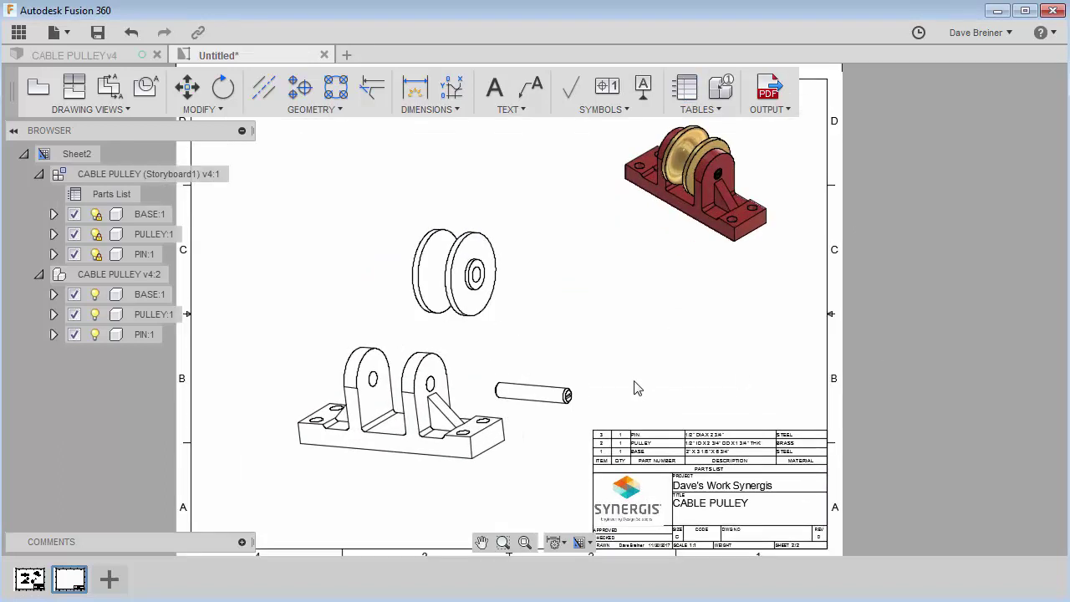
middle_drag(608, 338, 696, 339)
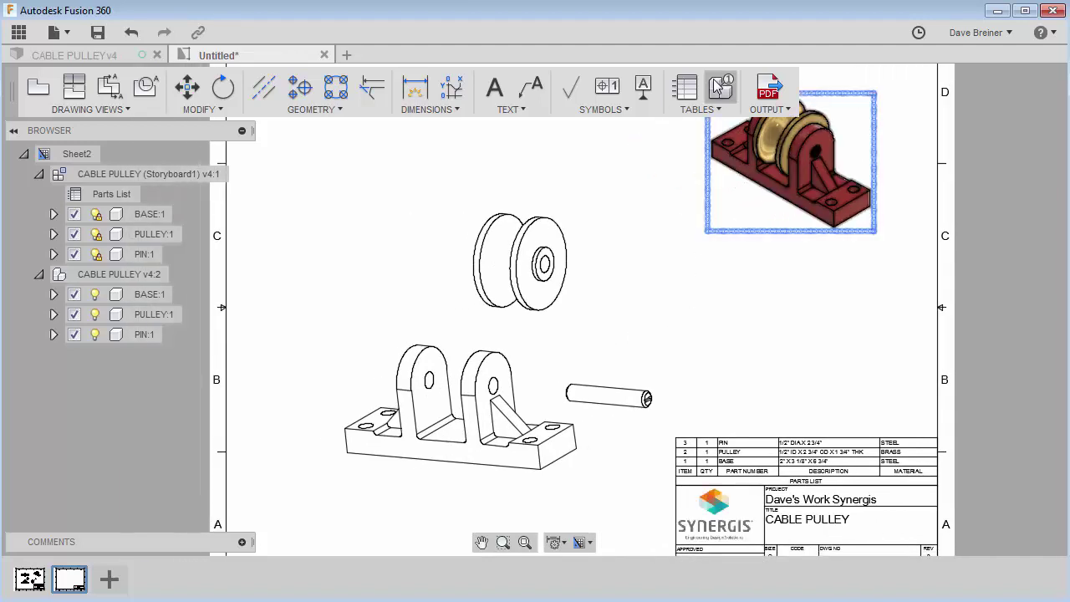
click(721, 87)
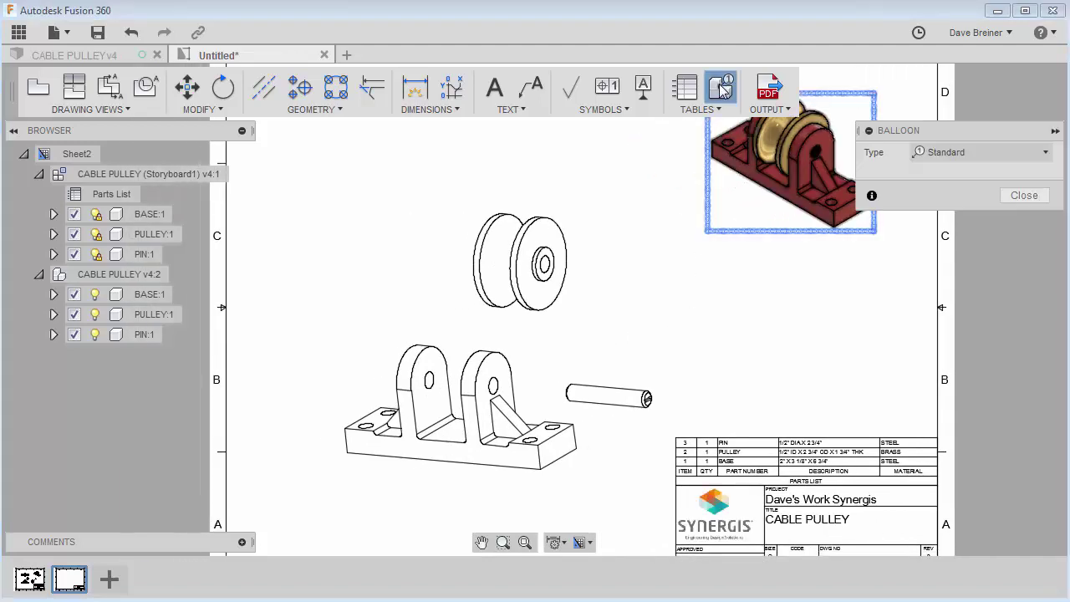
click(561, 224)
click(599, 192)
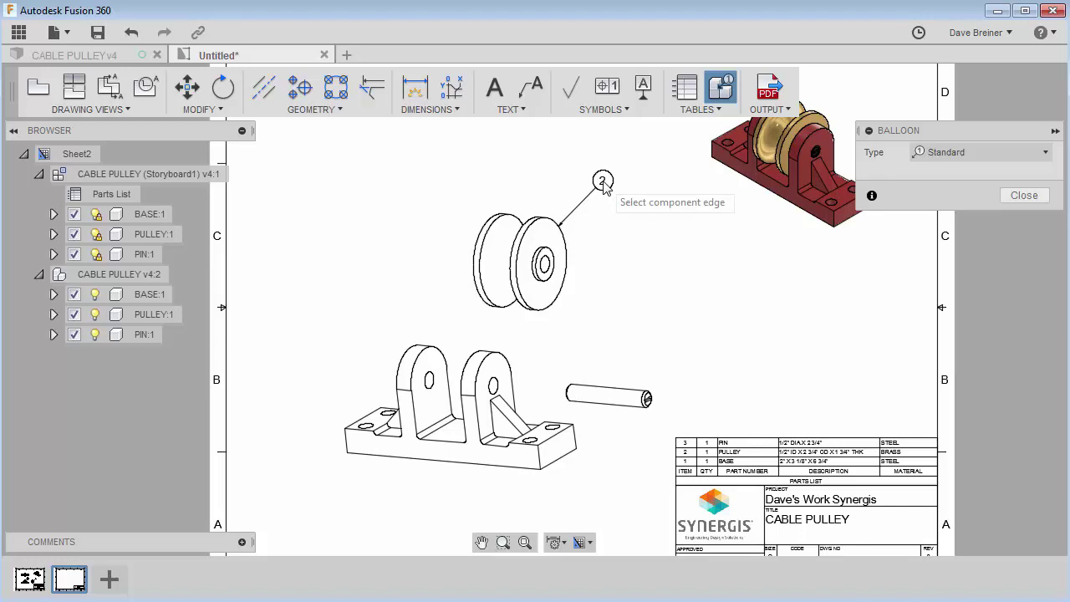
click(656, 346)
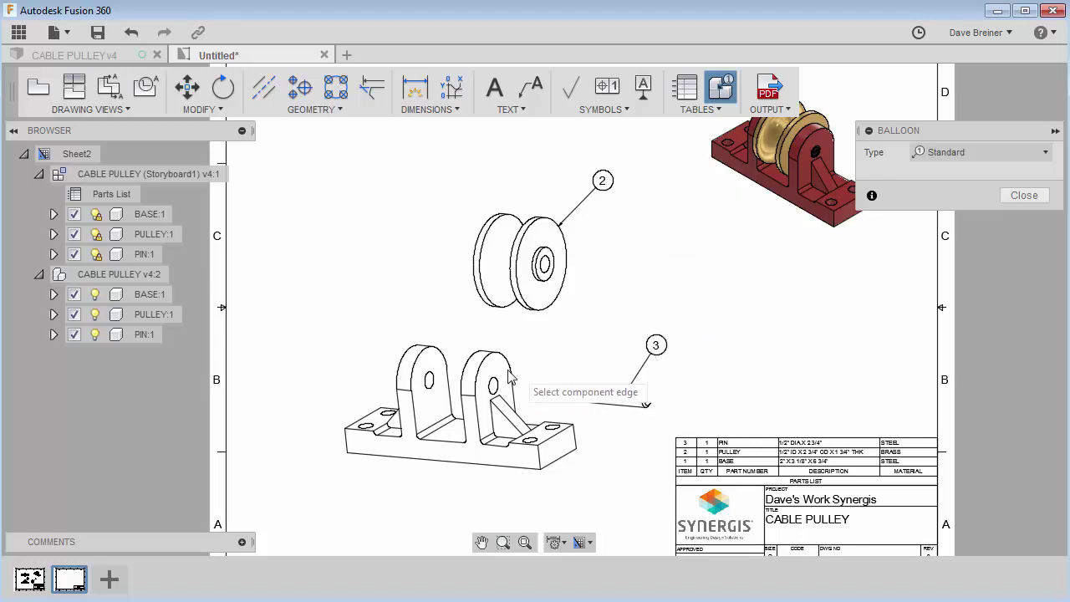
click(513, 375)
click(550, 330)
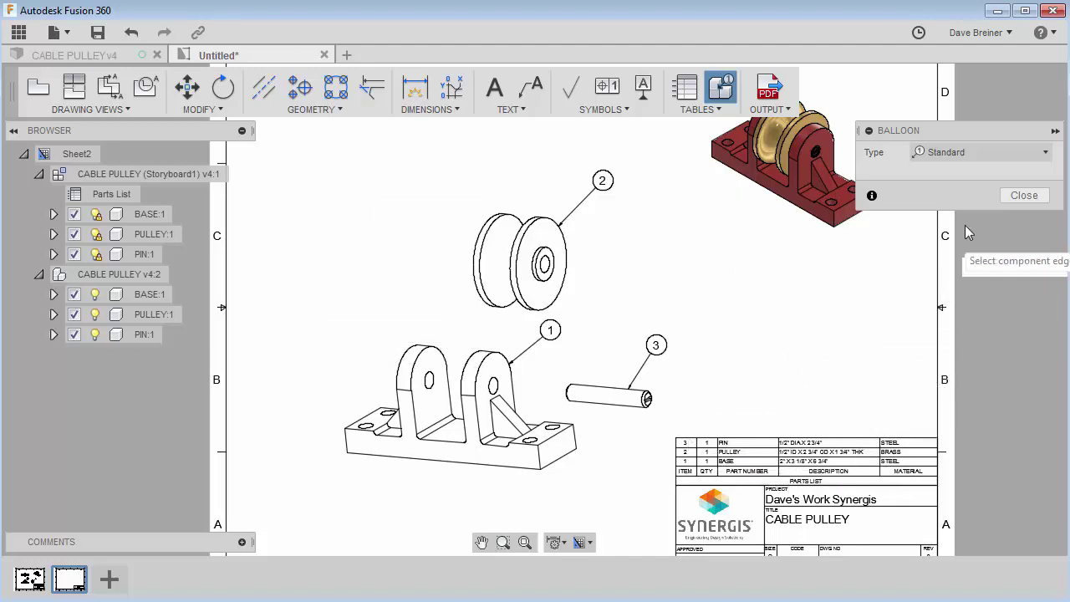
click(1024, 195)
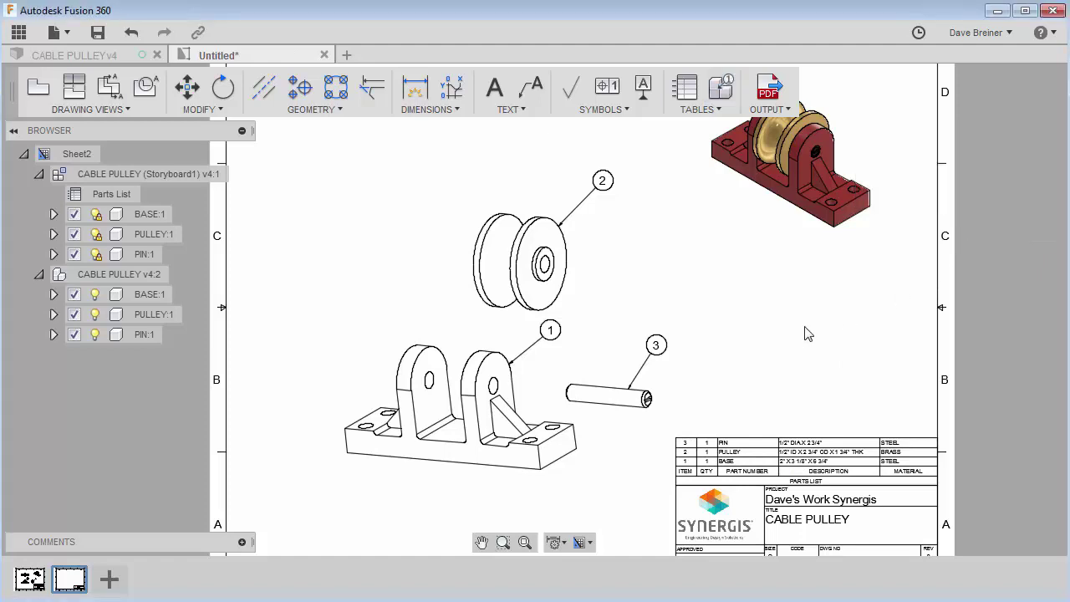
Step: Add a third sheet and place a Front base view of the model at 1.5:2 scale with full-length tangent edges
scroll(772, 342, up, 2)
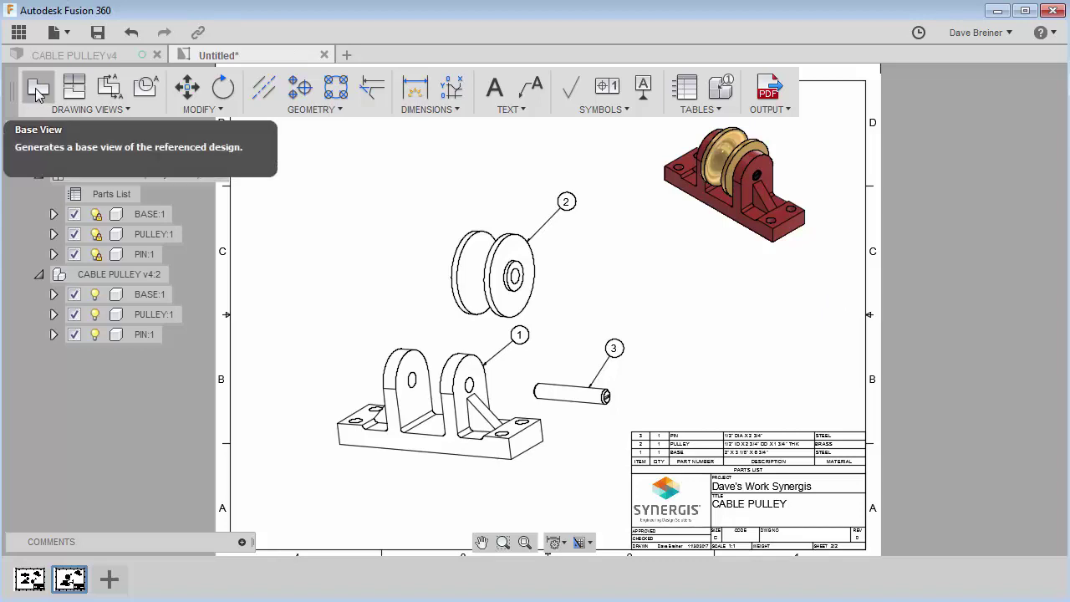
click(110, 579)
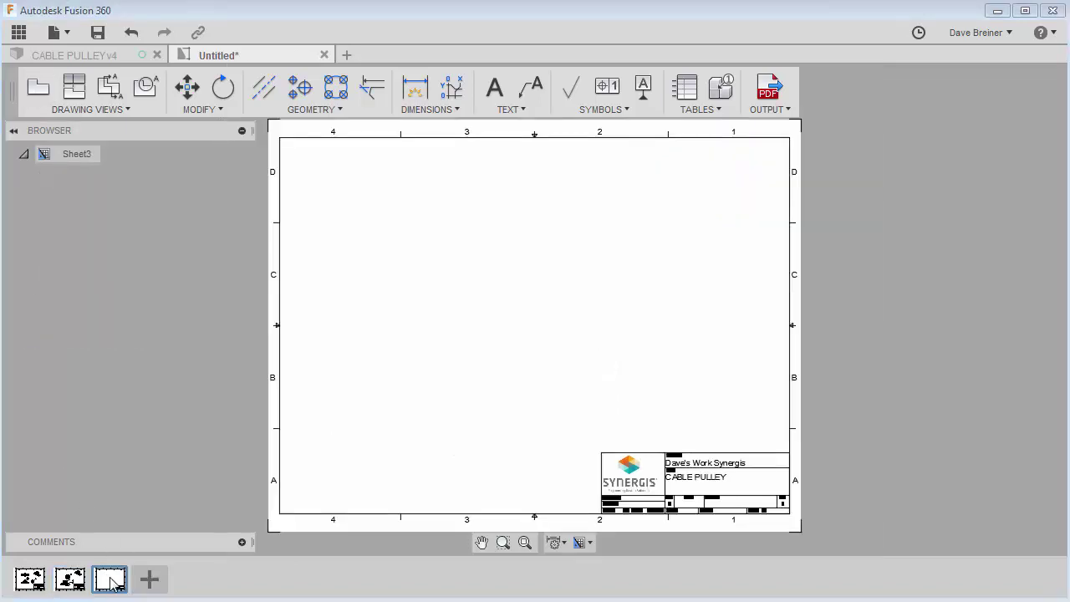
click(36, 89)
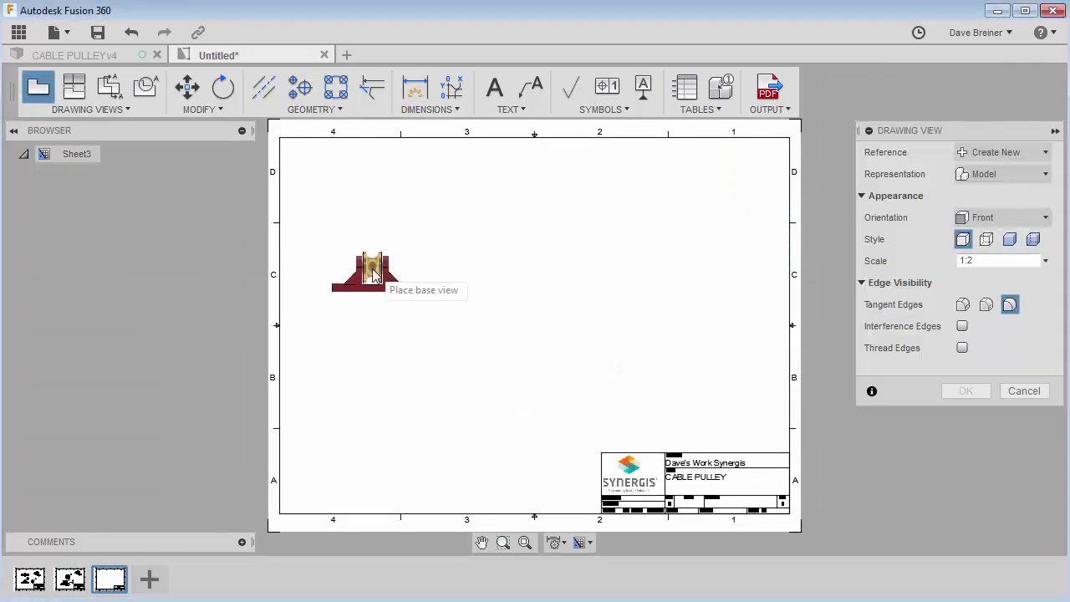
click(1045, 261)
click(995, 277)
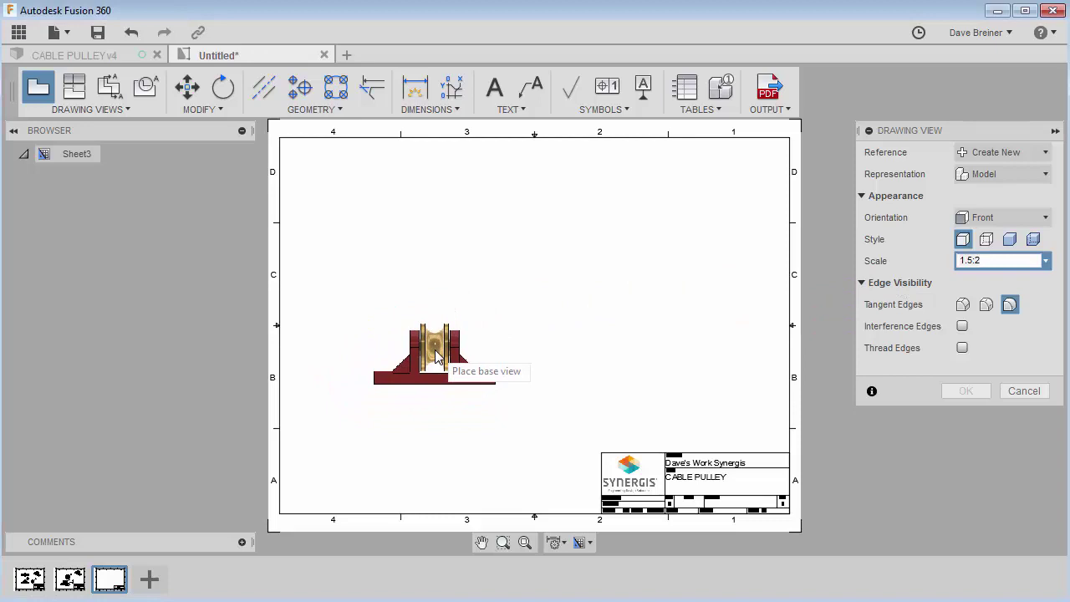
click(434, 352)
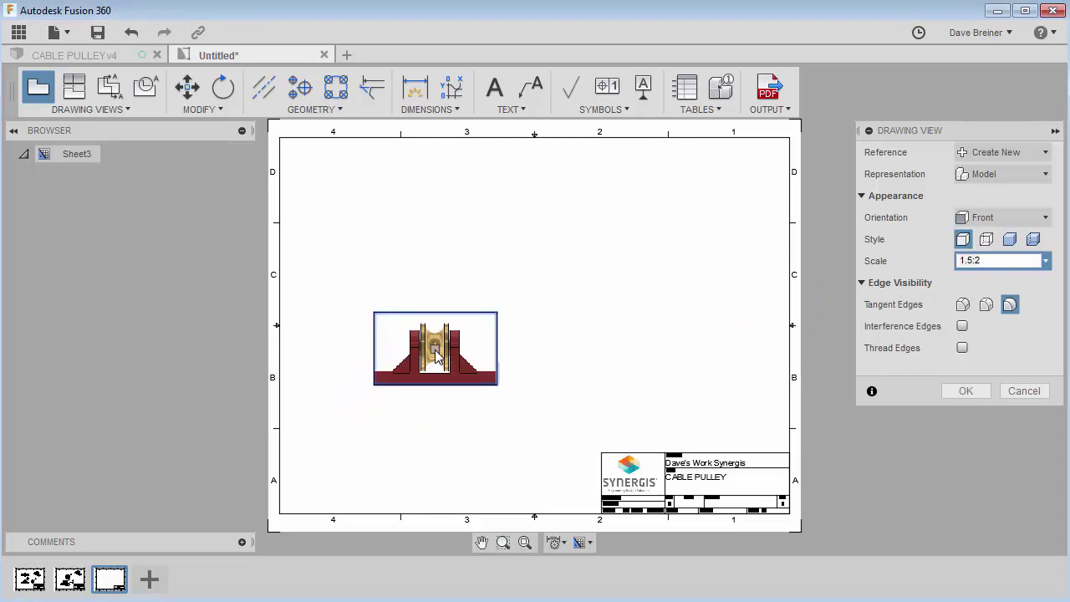
click(963, 306)
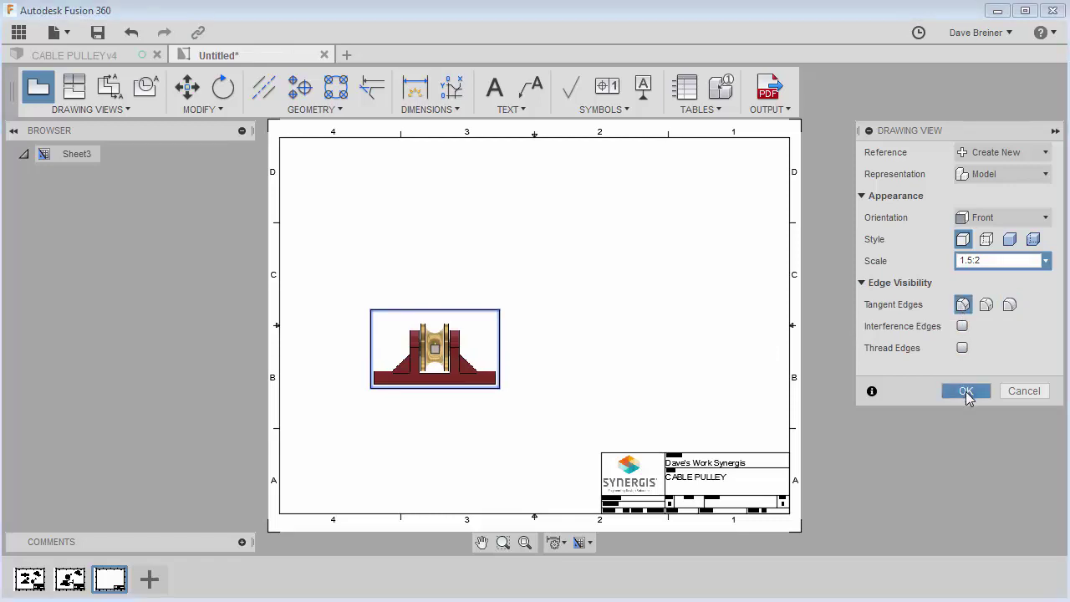
click(966, 390)
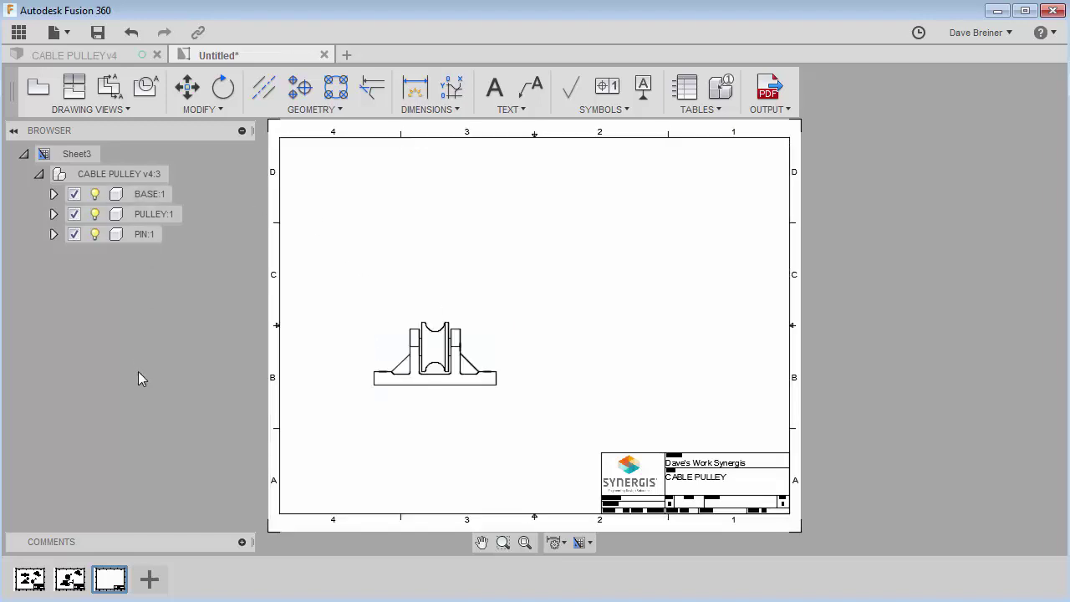
Step: Suppress every component except BASE:1 in the third sheet's front view
click(115, 194)
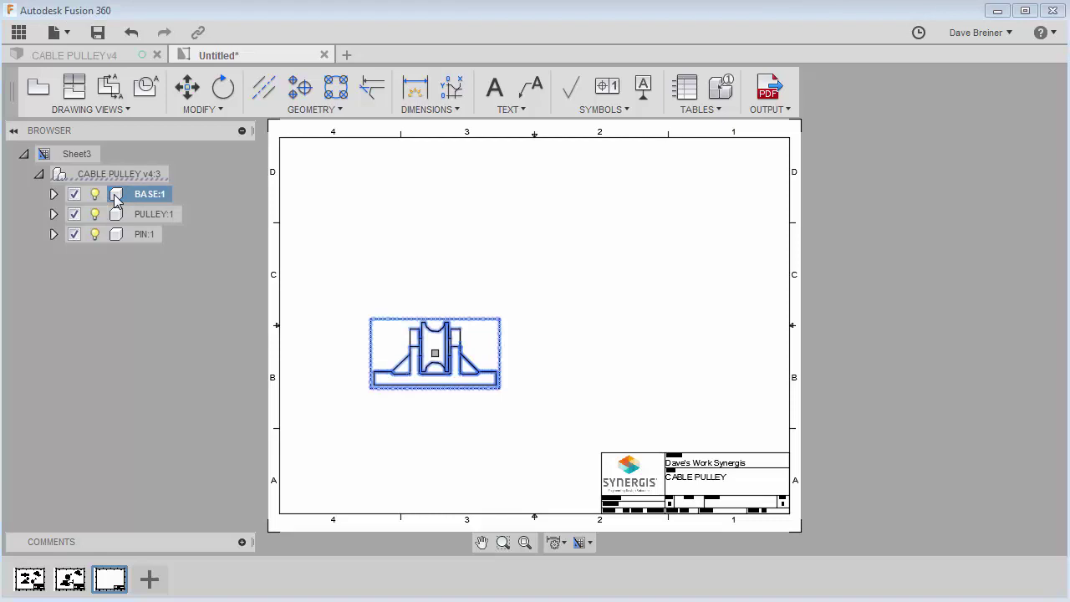
right_click(114, 195)
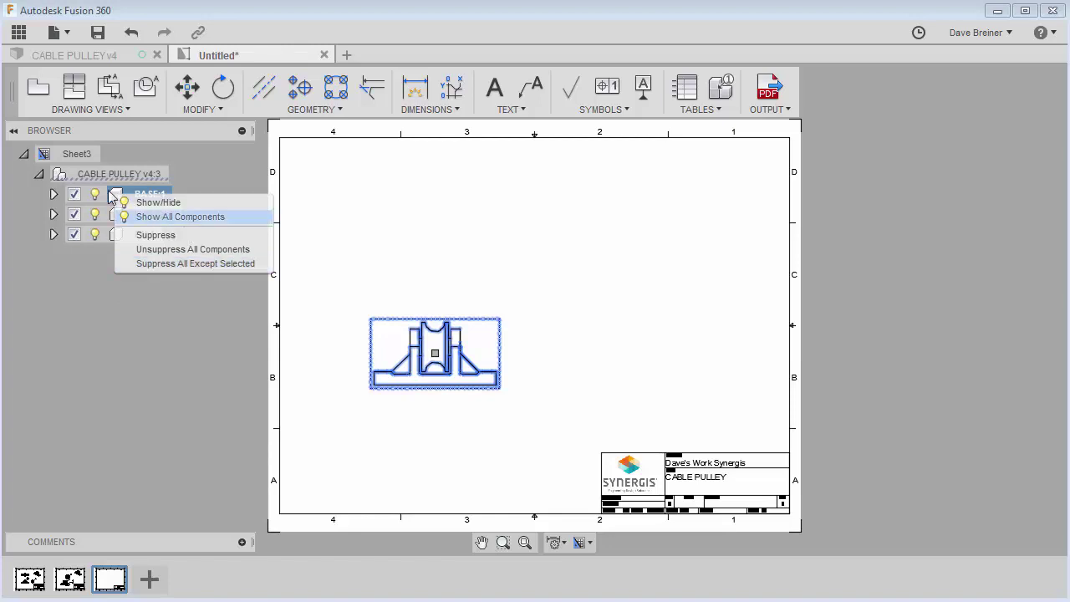
click(158, 264)
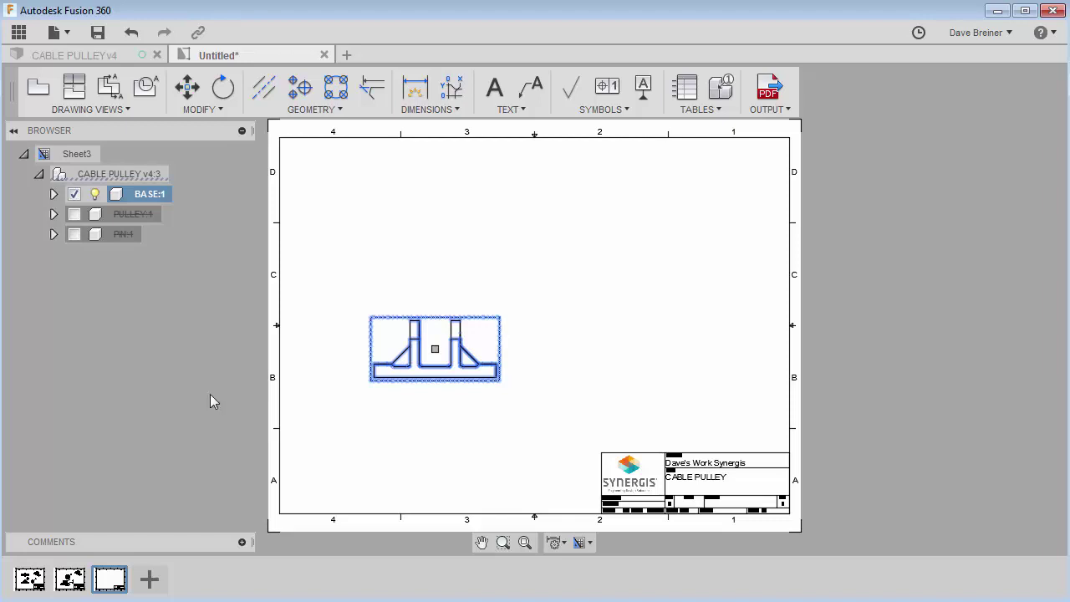
click(565, 259)
click(565, 260)
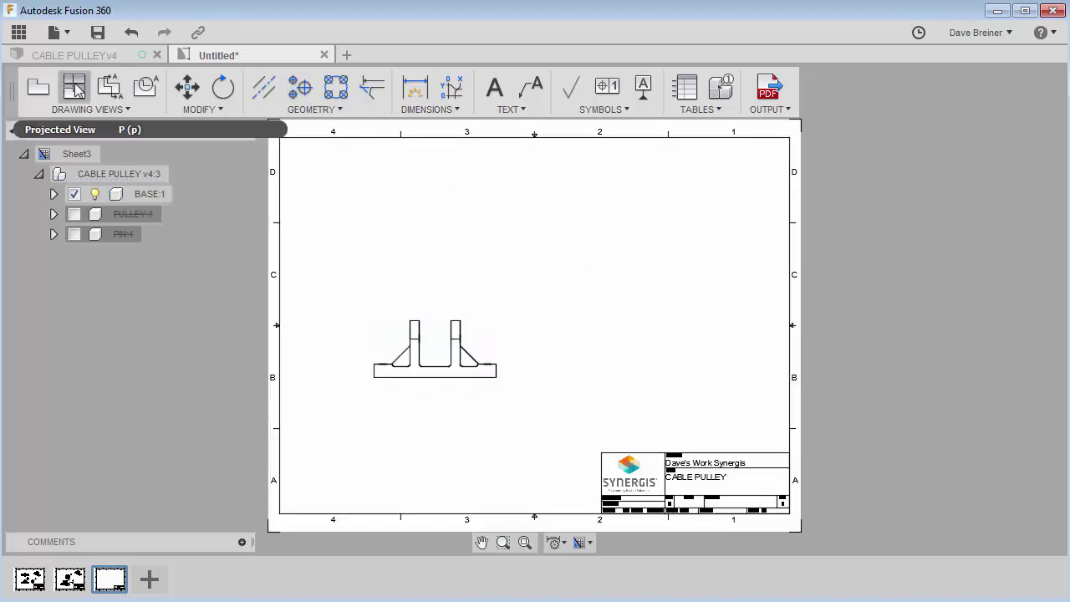
Step: Project a top view, a right side view and an isometric view from the base's front view
click(442, 373)
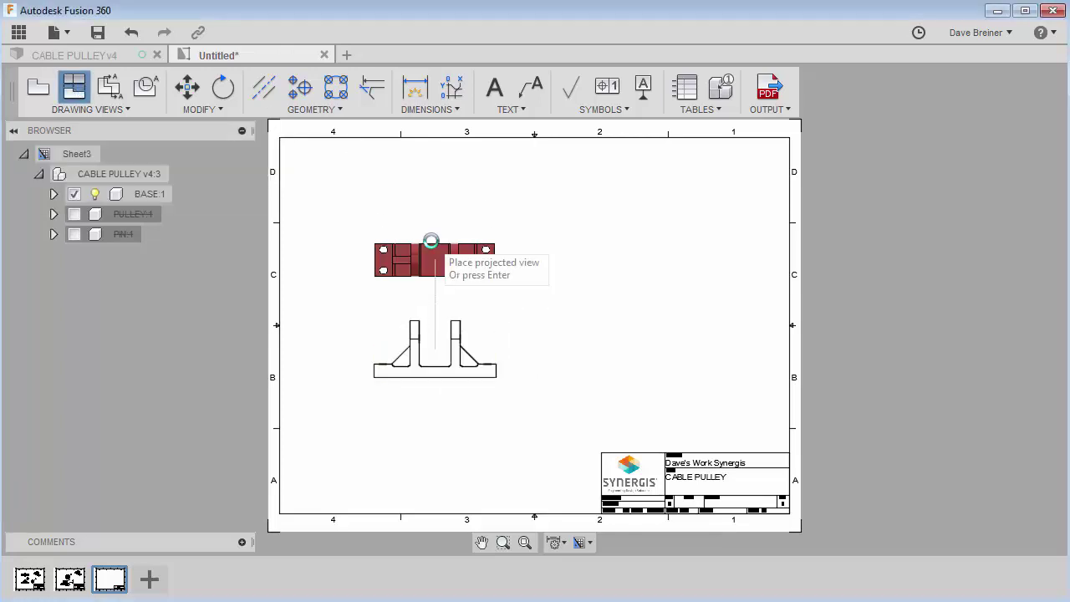
click(435, 240)
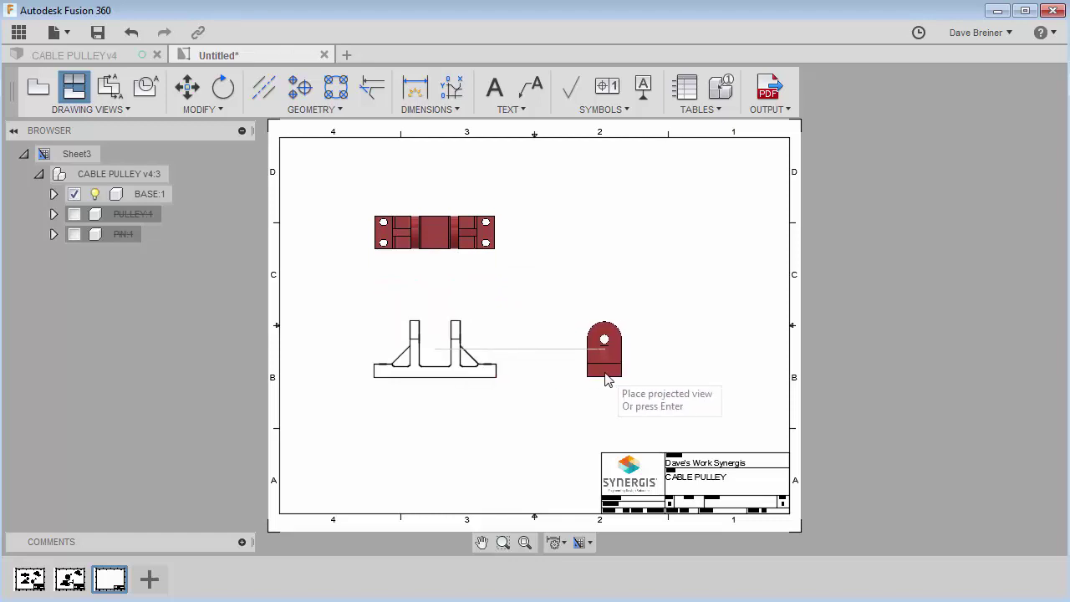
click(606, 378)
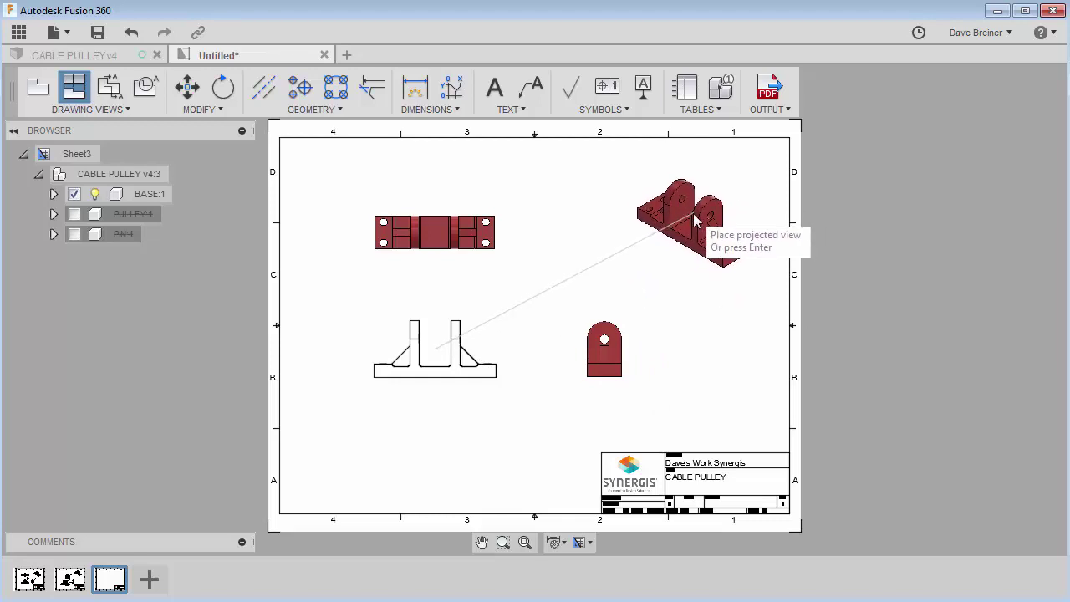
click(693, 213)
right_click(693, 213)
click(762, 214)
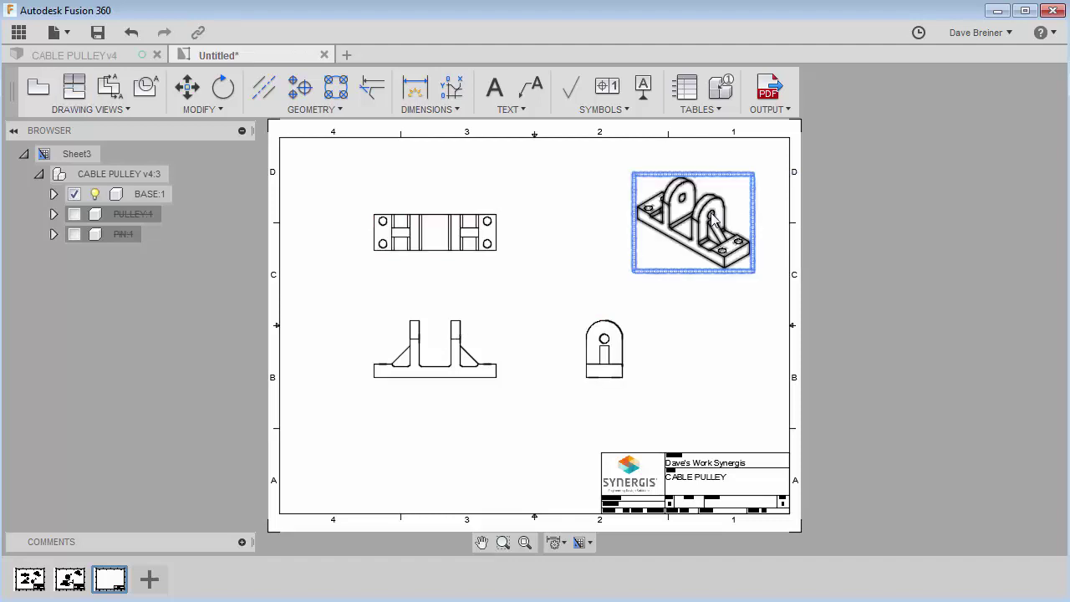
Step: Change the base's isometric view to the shaded style
right_click(734, 201)
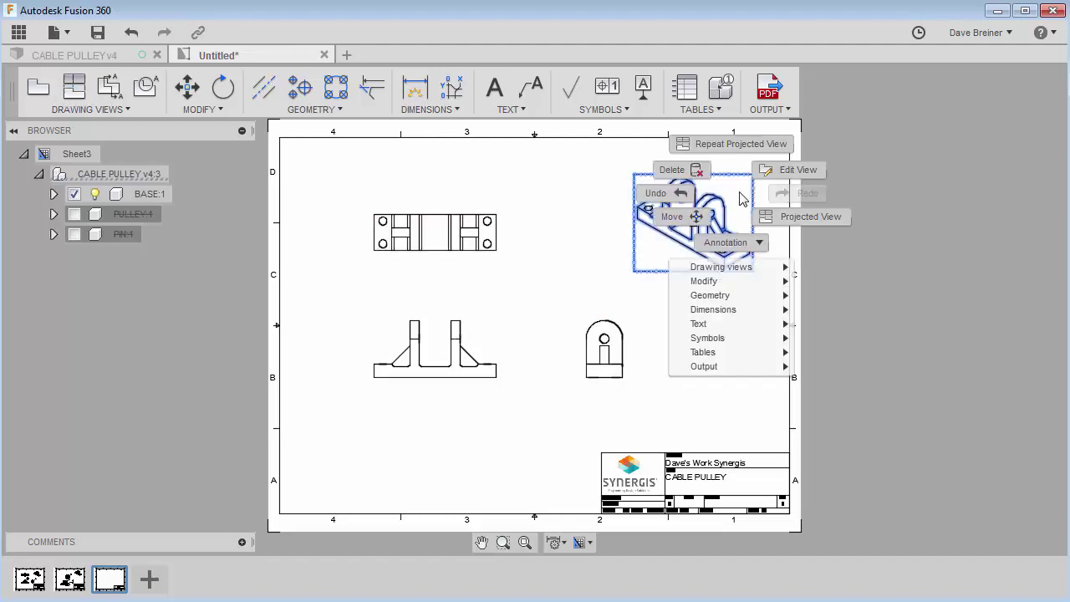
click(786, 174)
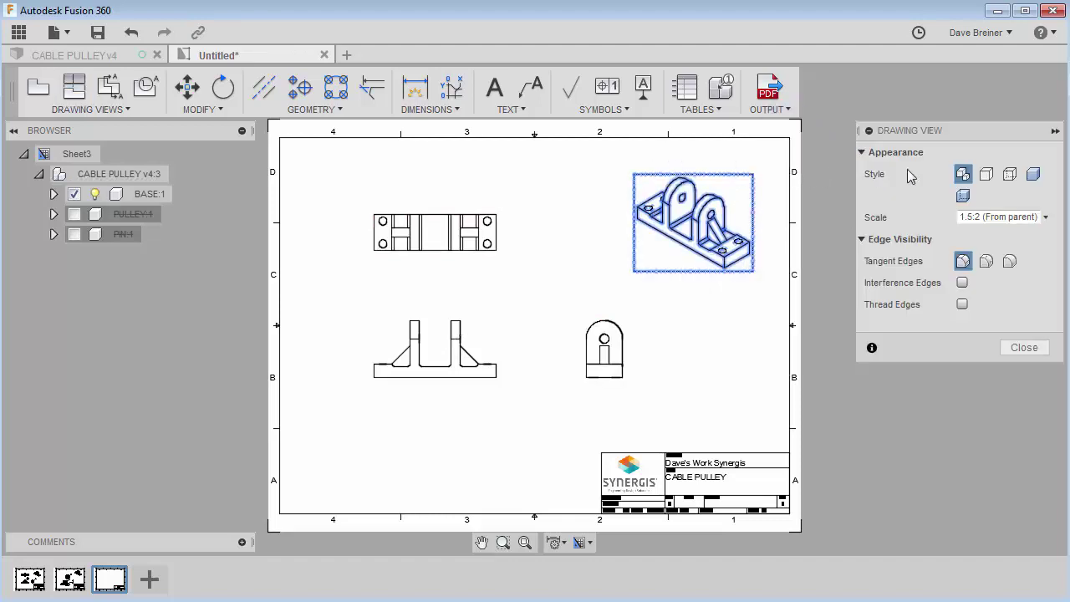
click(1032, 174)
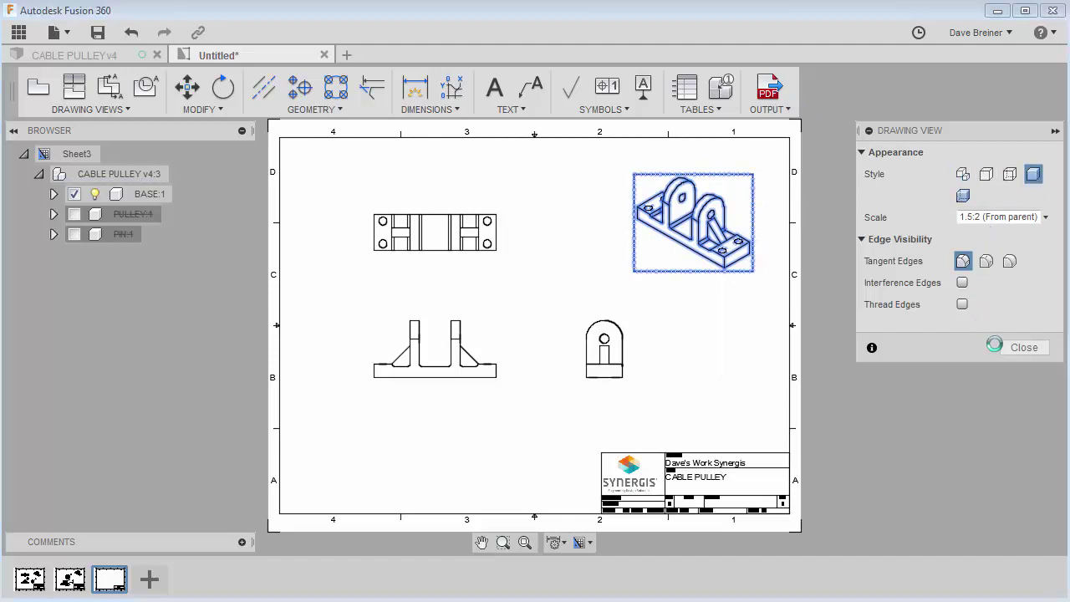
click(1025, 349)
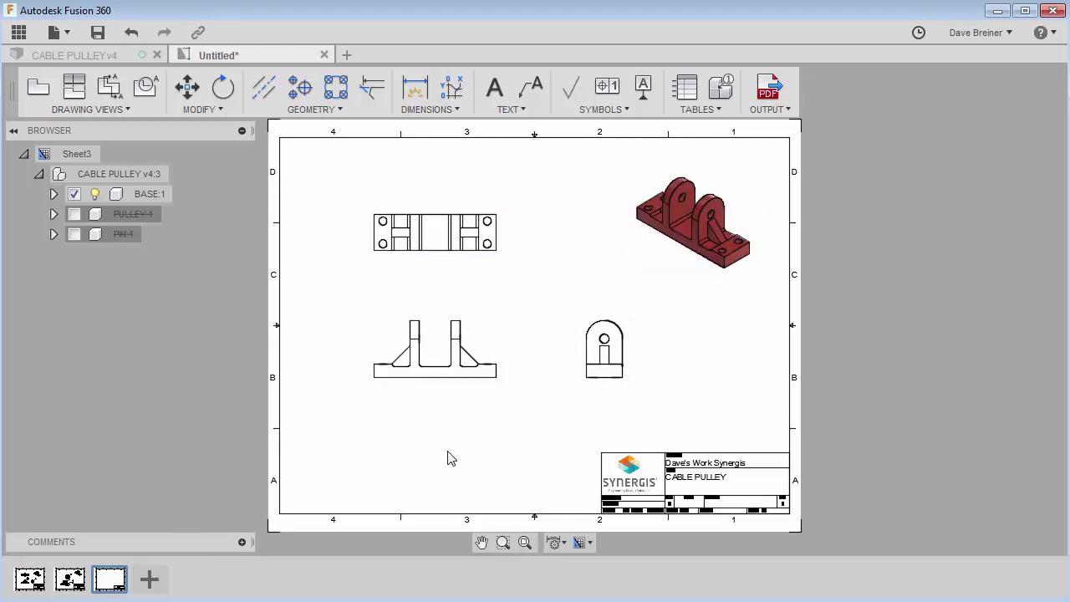
Step: Add a fourth sheet and place a Front base view of the model on it at 1.5:2 scale
click(149, 580)
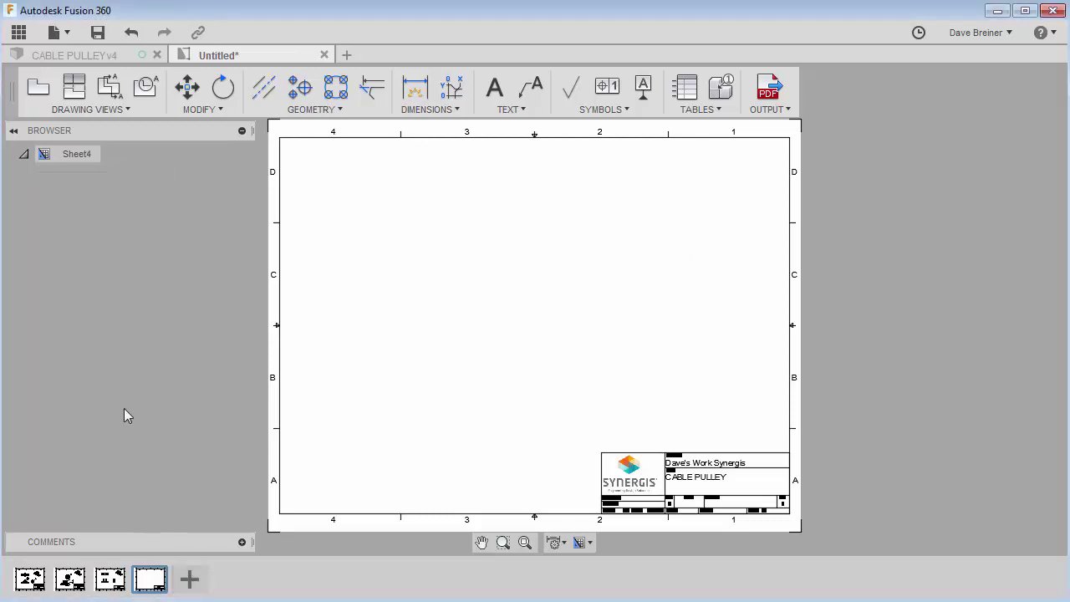
click(46, 99)
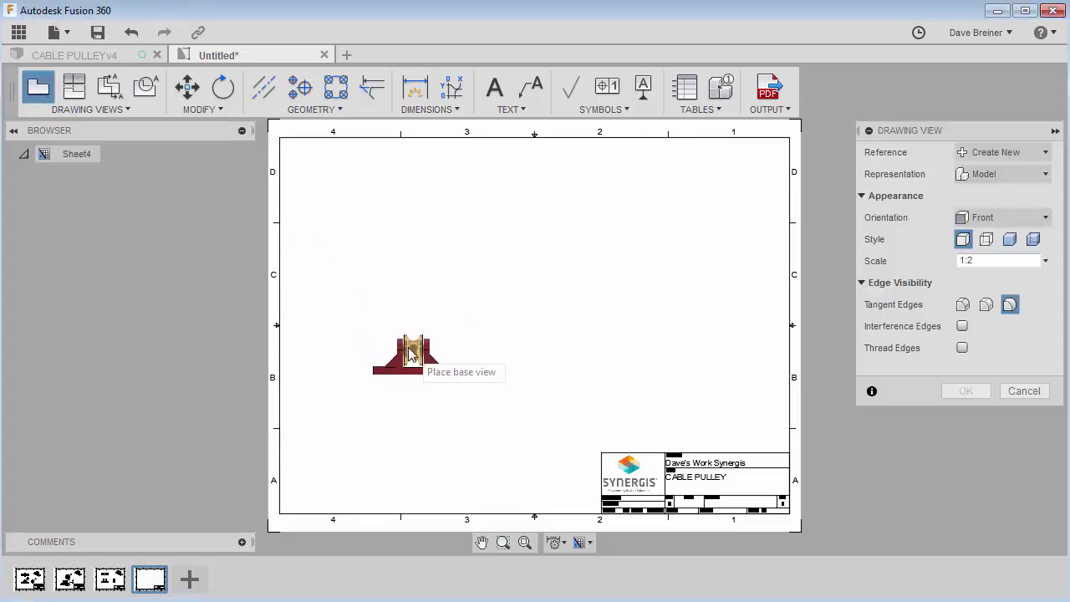
click(1045, 261)
click(975, 279)
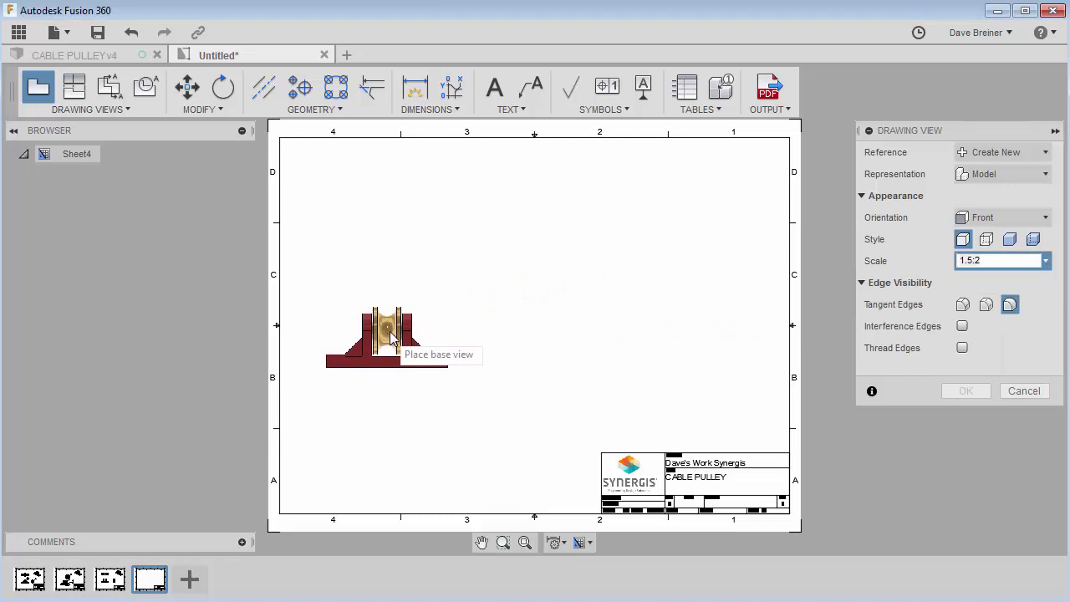
click(396, 318)
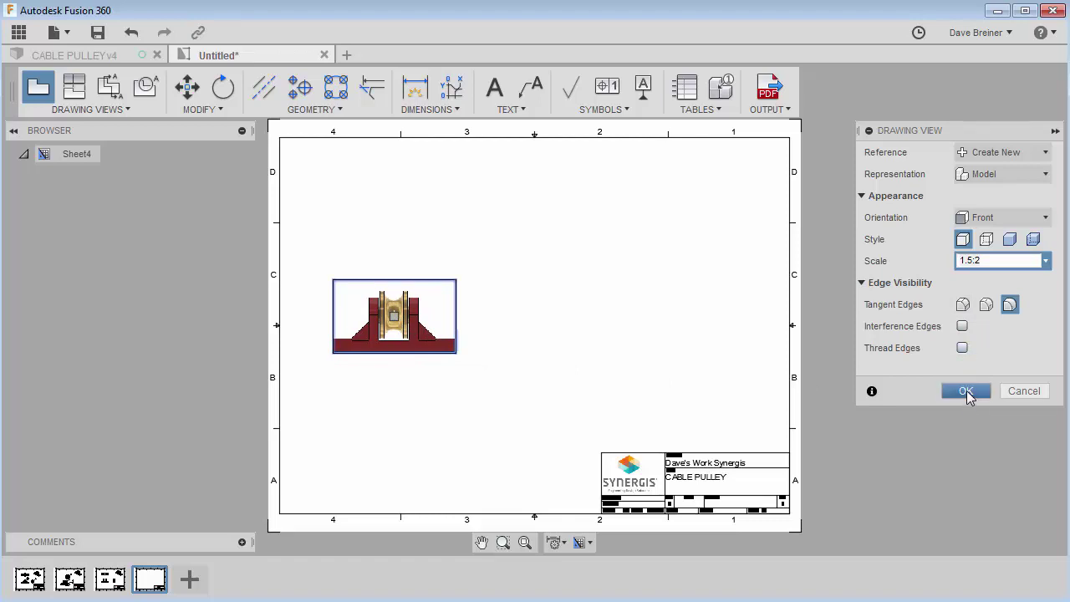
click(965, 391)
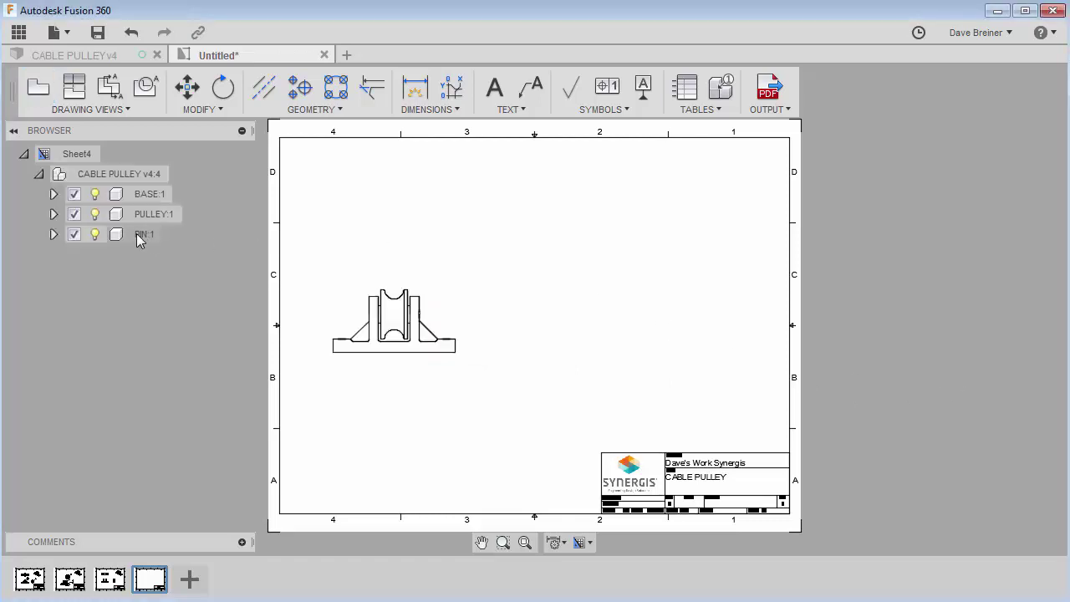
Step: Suppress BASE:1 and PIN:1 in the fourth sheet's front view, keeping only PULLEY:1
right_click(117, 216)
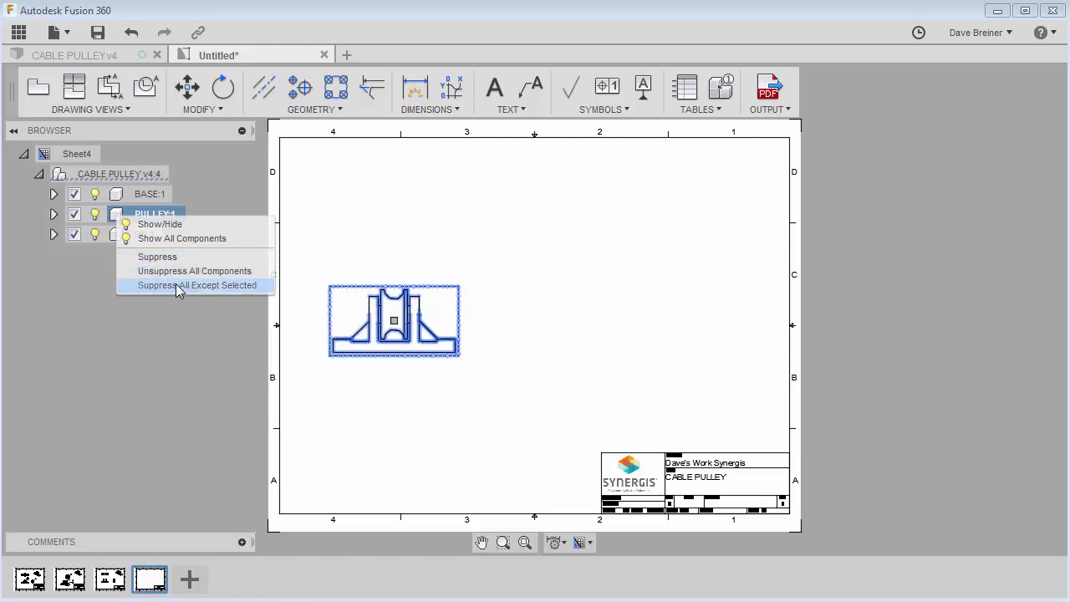
click(72, 308)
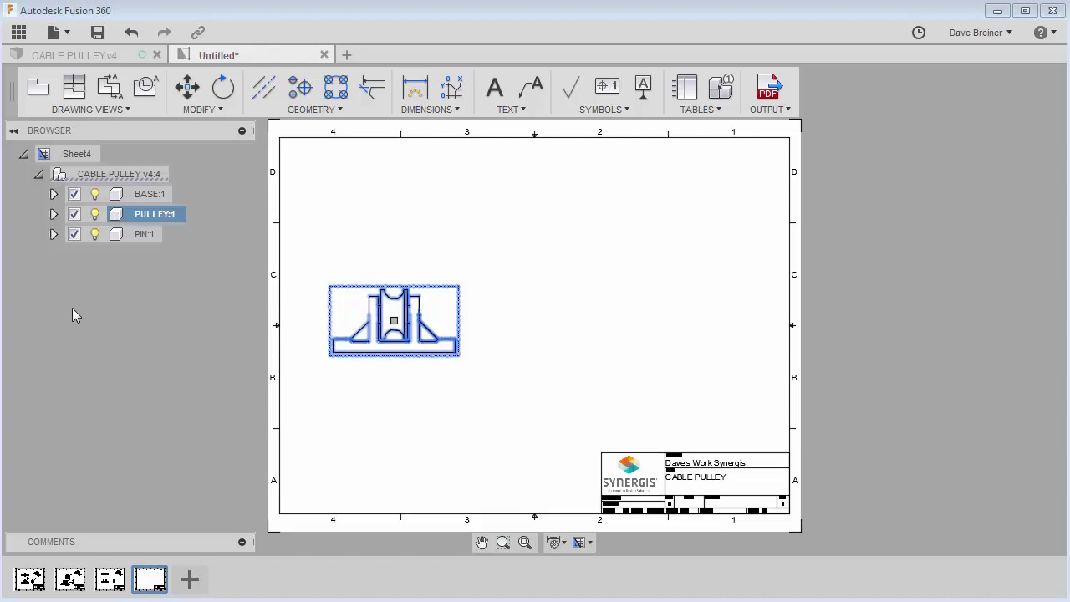
click(74, 235)
click(74, 194)
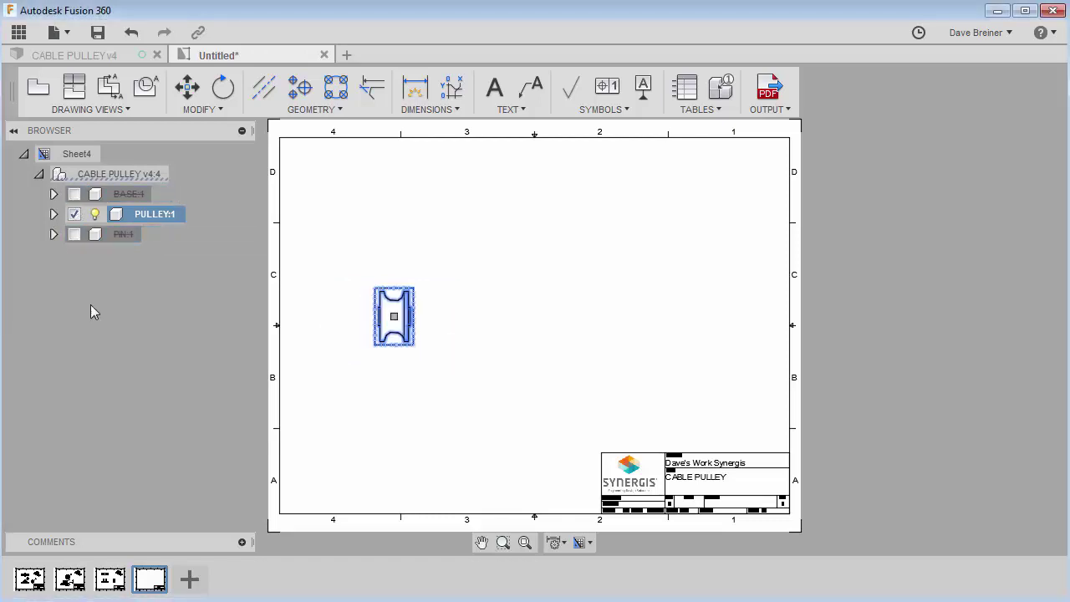
click(374, 219)
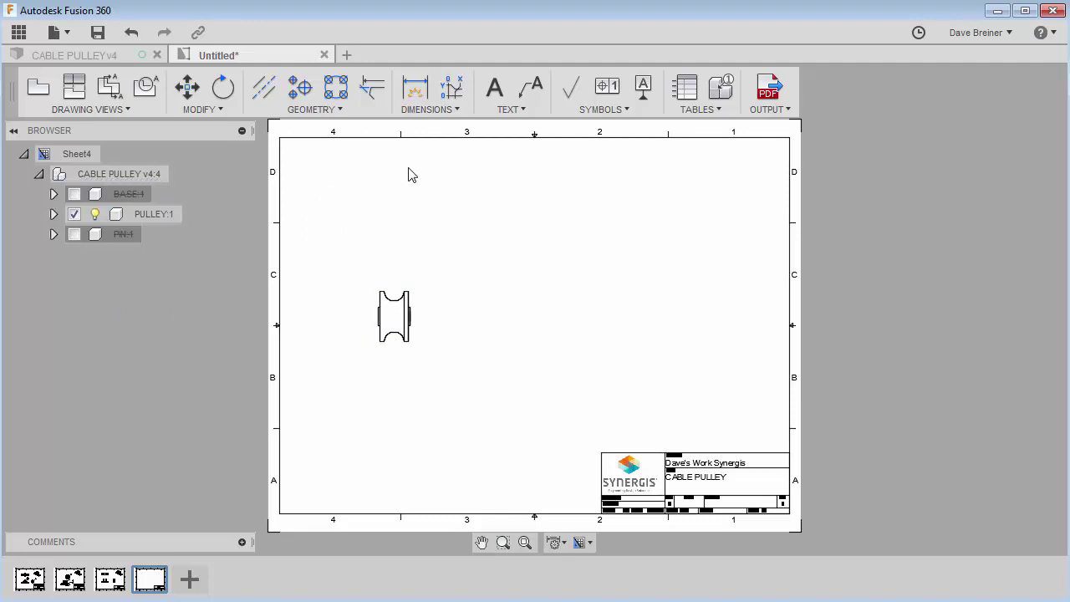
Step: Project a right side view and an isometric view from the pulley's front view
click(81, 84)
click(387, 331)
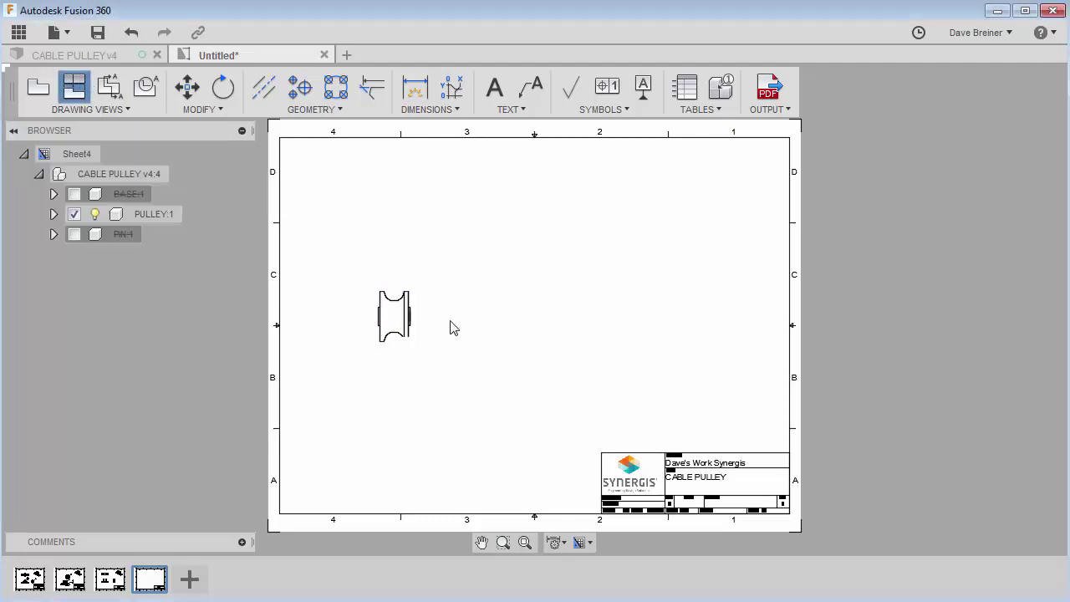
click(500, 318)
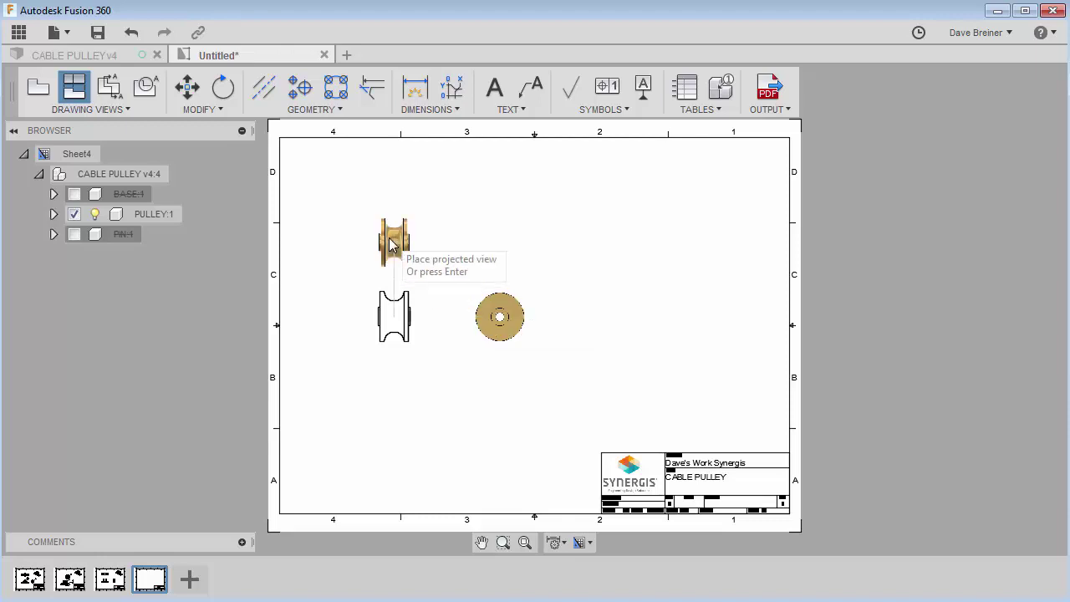
right_click(707, 213)
click(764, 209)
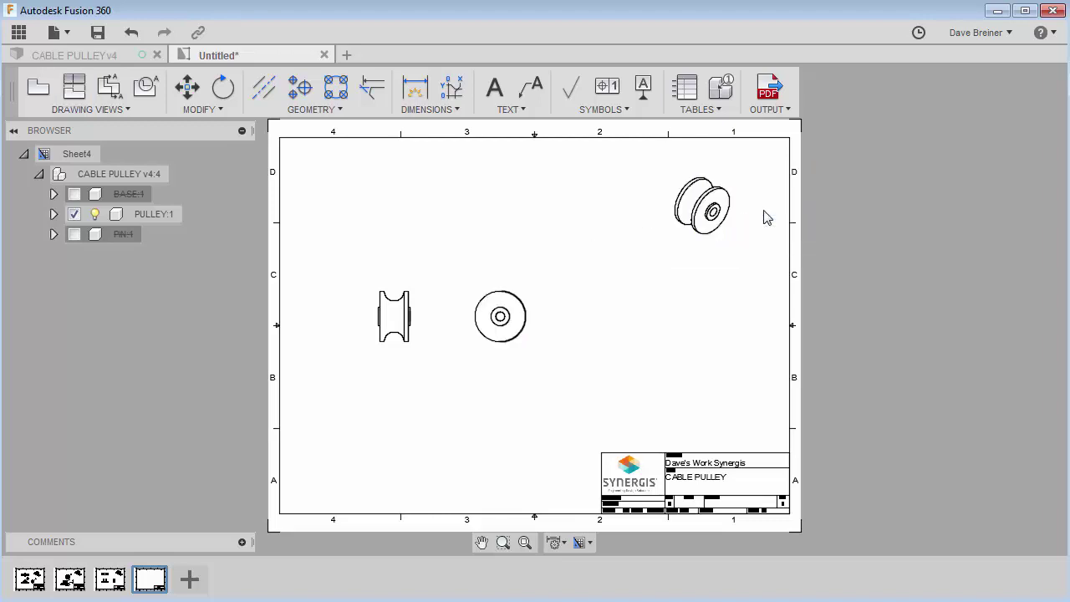
Step: Change the pulley's isometric view to the shaded style
right_click(706, 212)
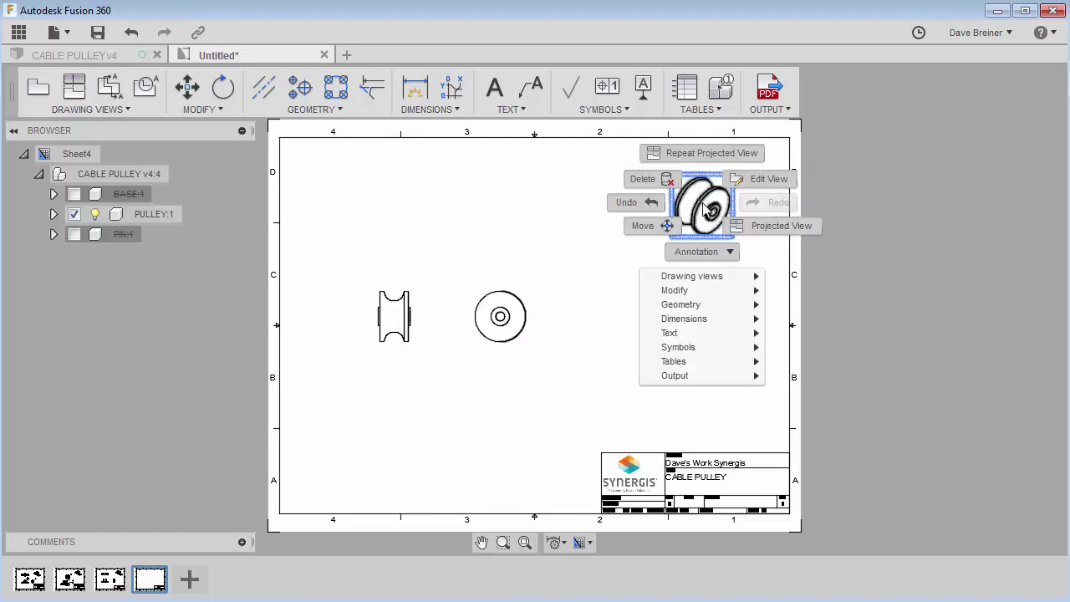
click(774, 191)
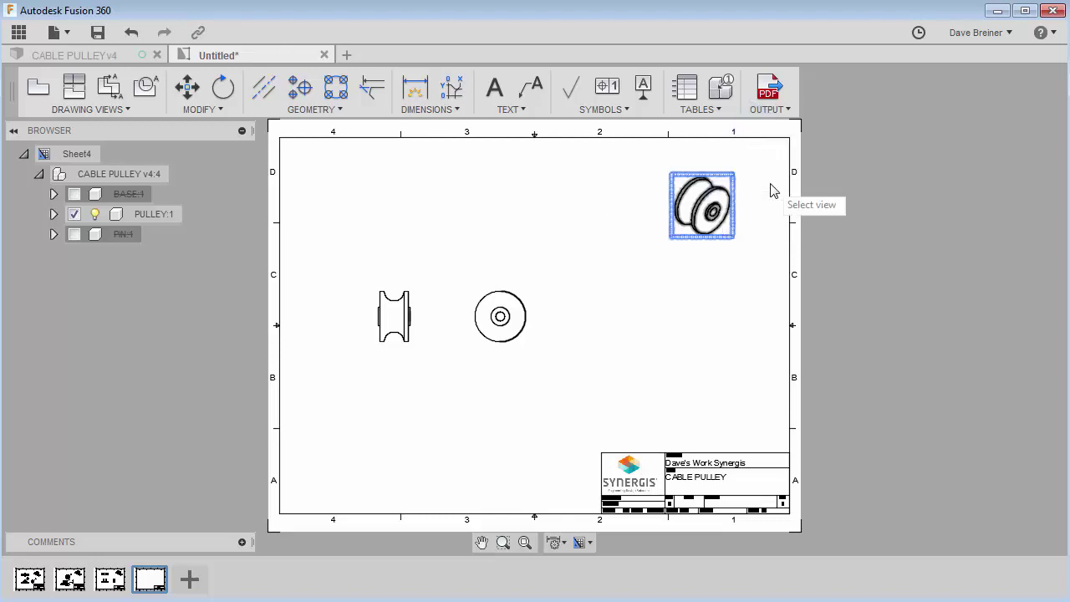
double_click(726, 227)
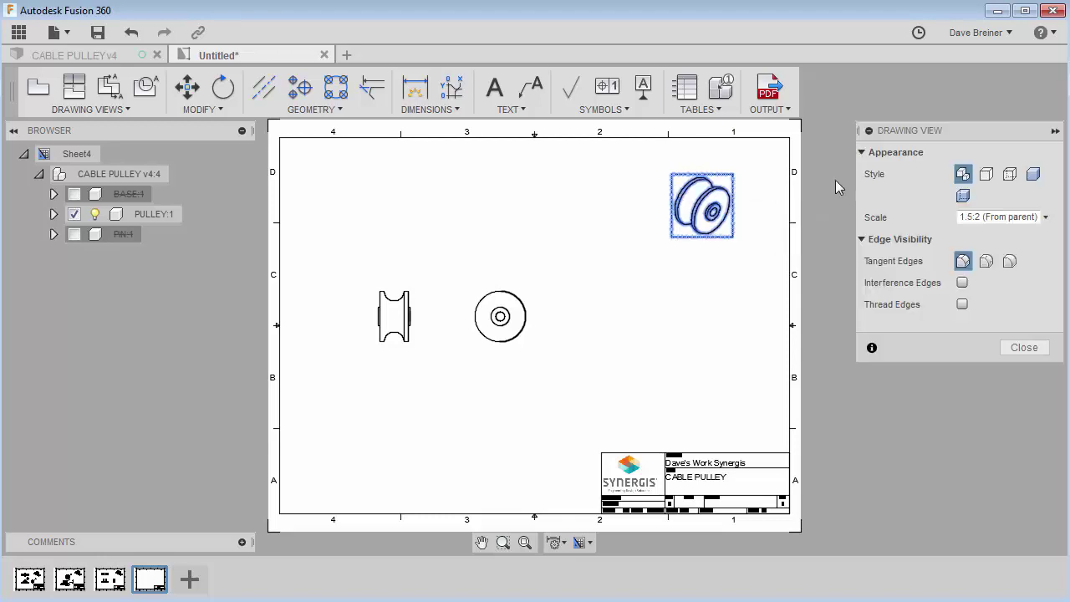
click(1033, 173)
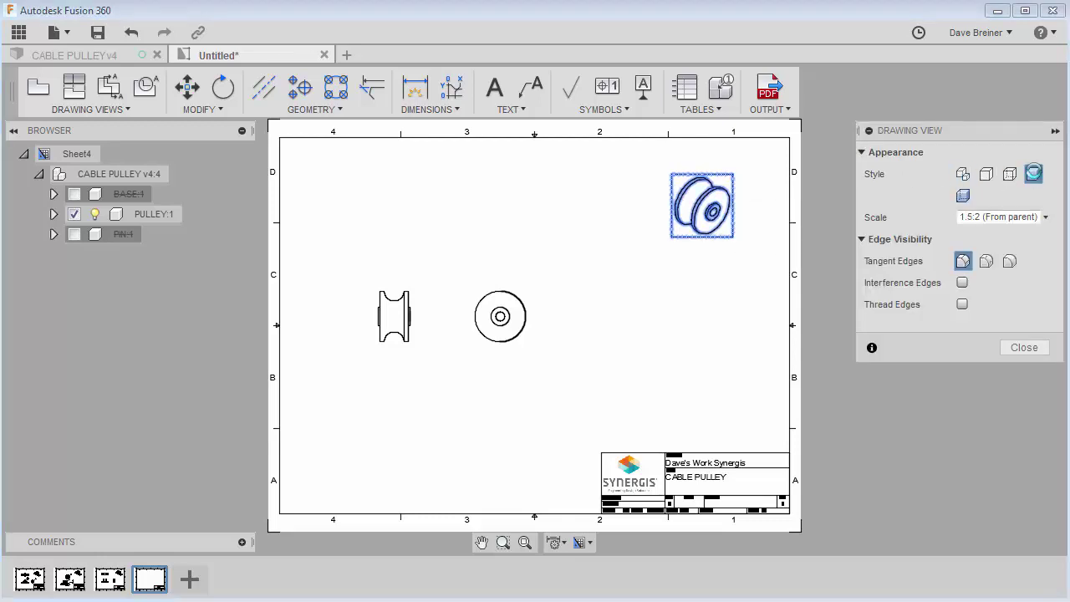
click(1016, 350)
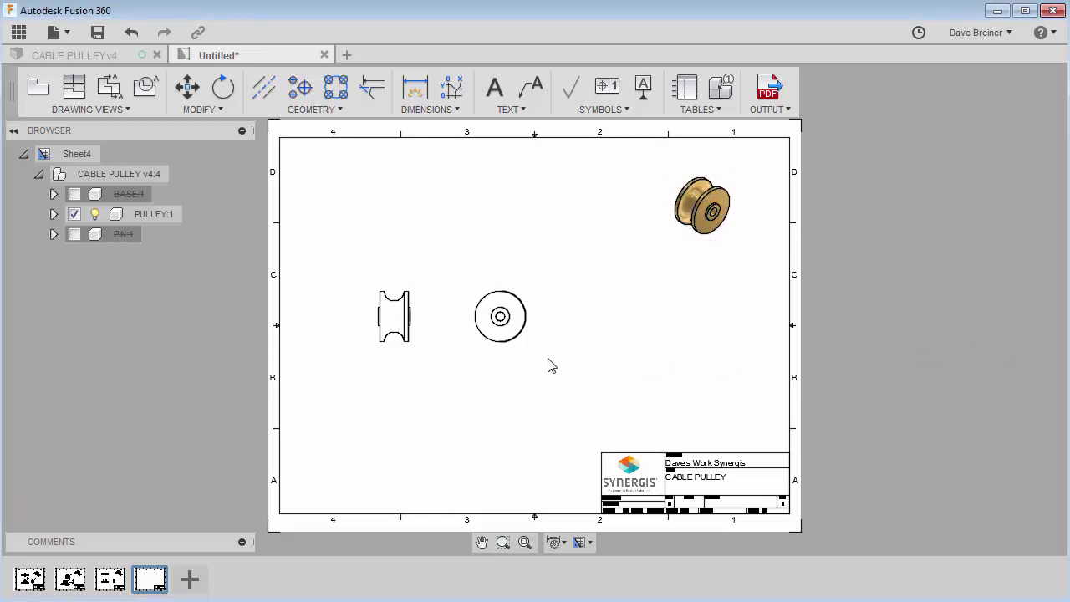
Step: Start a section view from the pulley's side view with a horizontal section line through the hole's centre, extending past both sides
scroll(516, 335, up, 3)
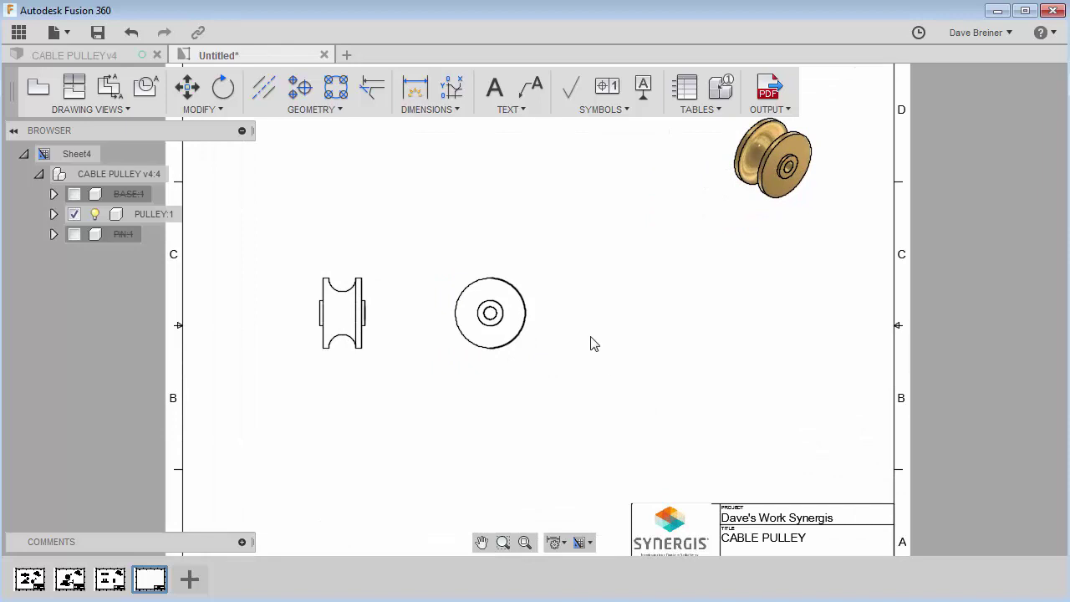
middle_drag(622, 336, 697, 401)
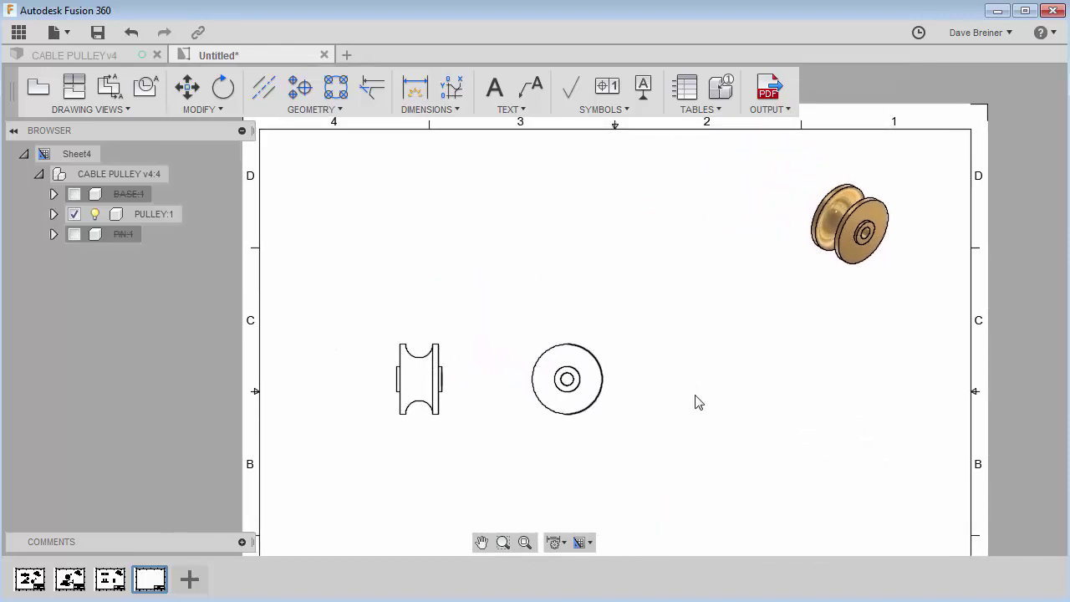
click(111, 86)
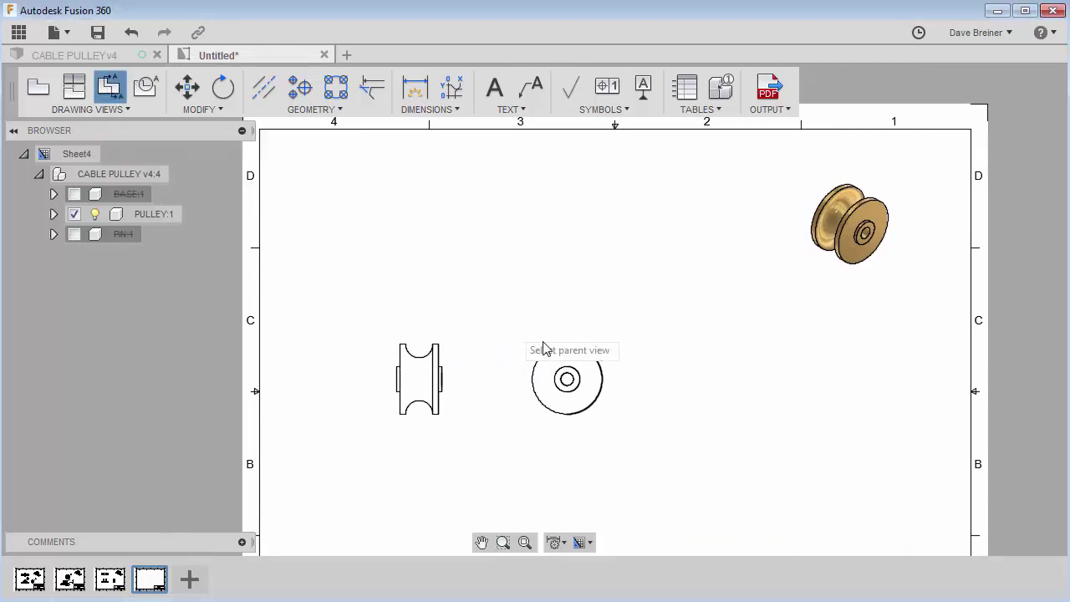
click(565, 378)
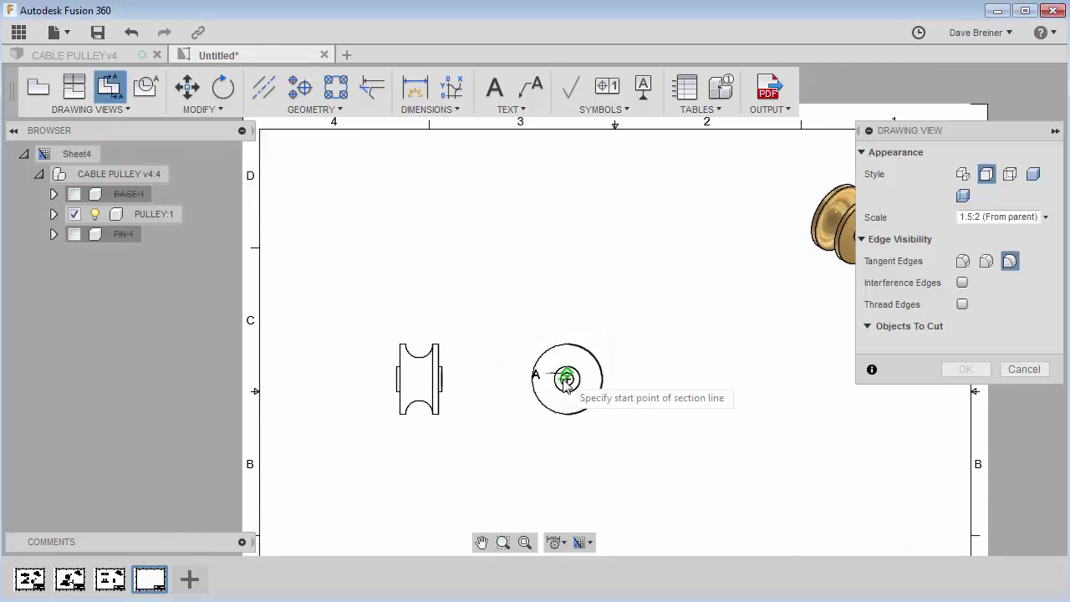
scroll(568, 381, up, 3)
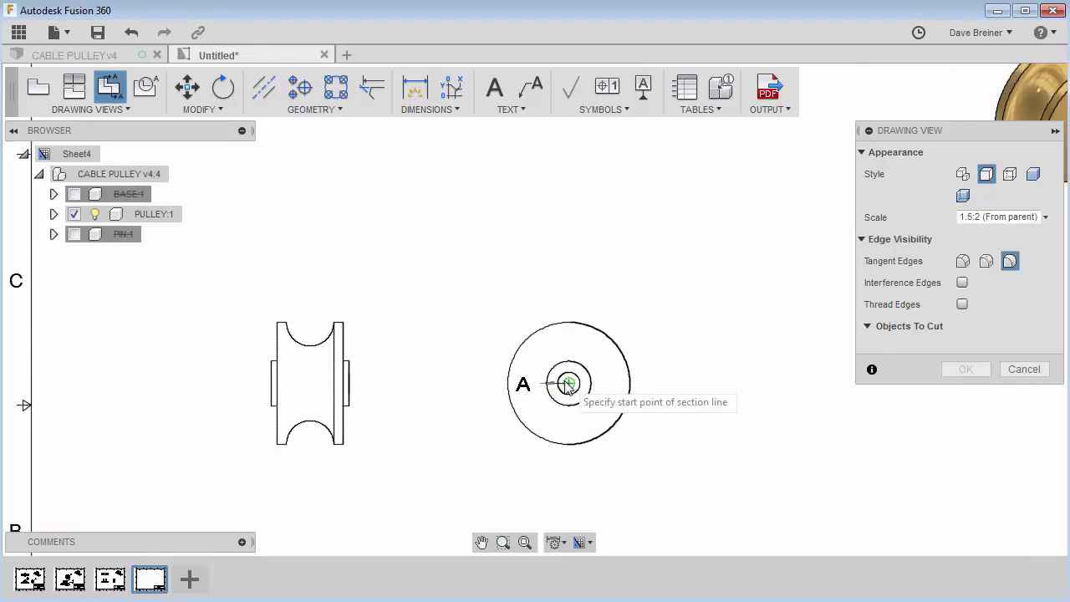
click(481, 383)
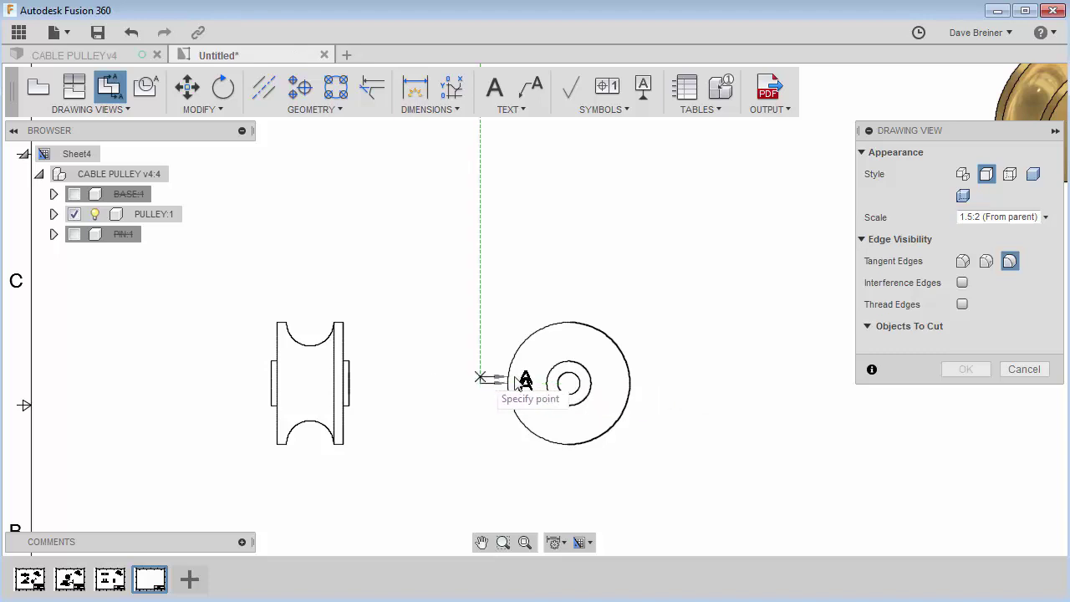
click(660, 383)
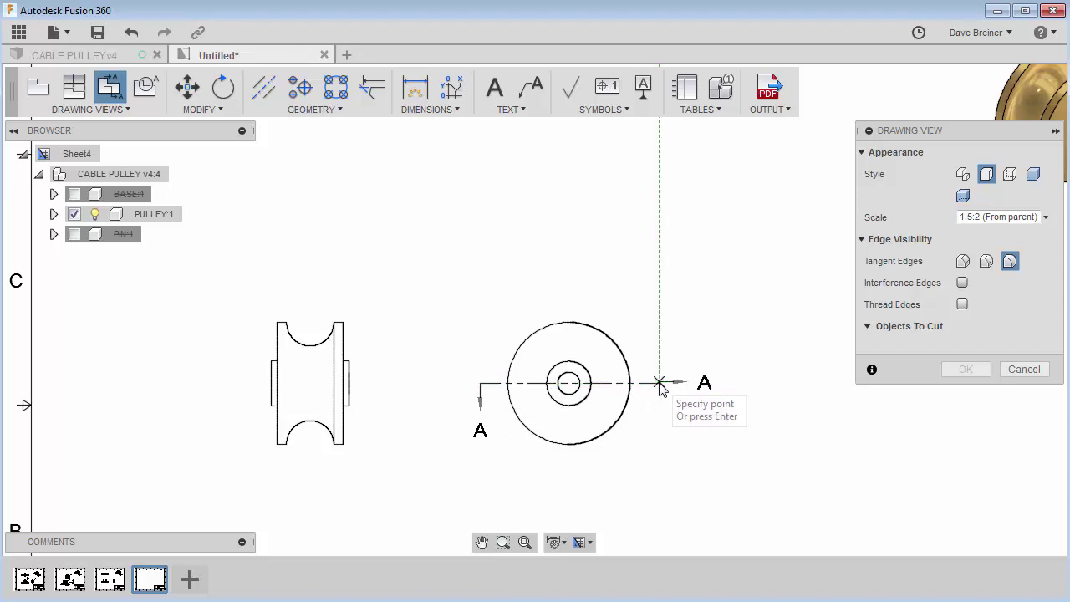
right_click(657, 389)
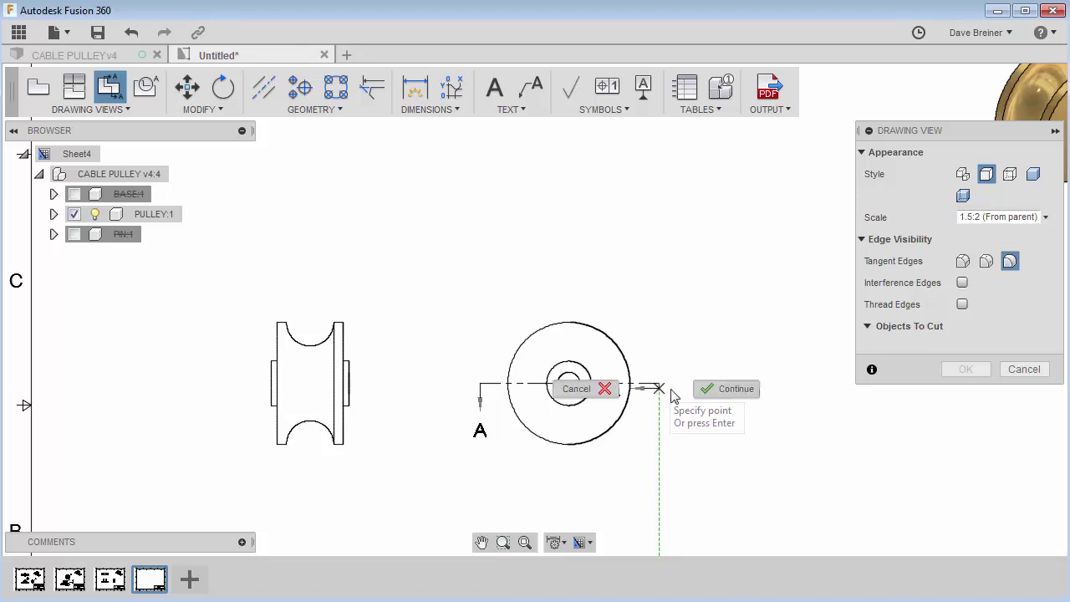
click(720, 388)
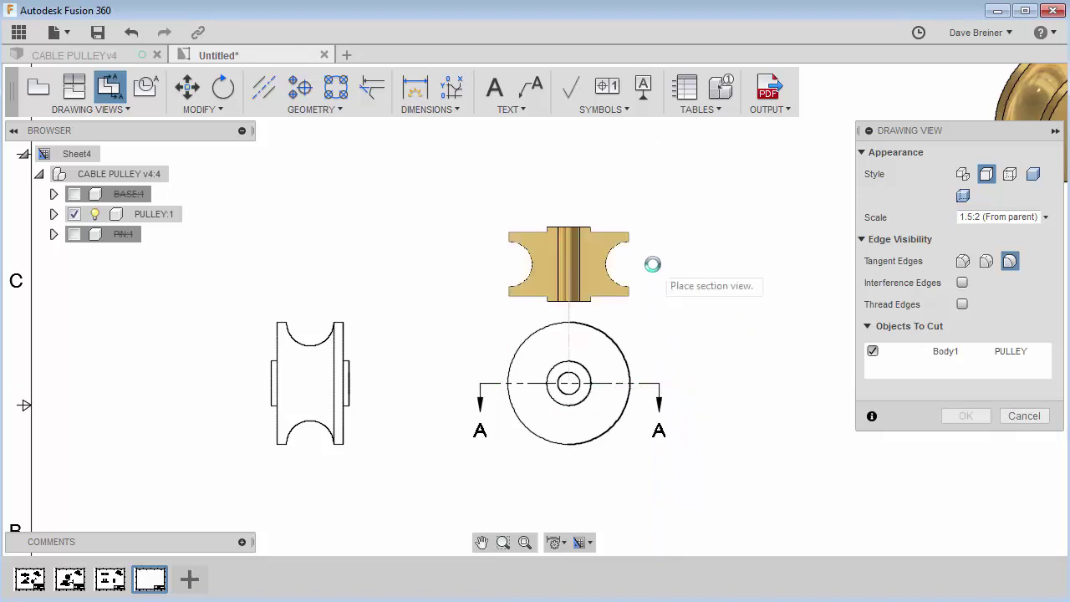
Step: Place the pulley's section view above the side view with full-length tangent edges
middle_drag(644, 222, 647, 290)
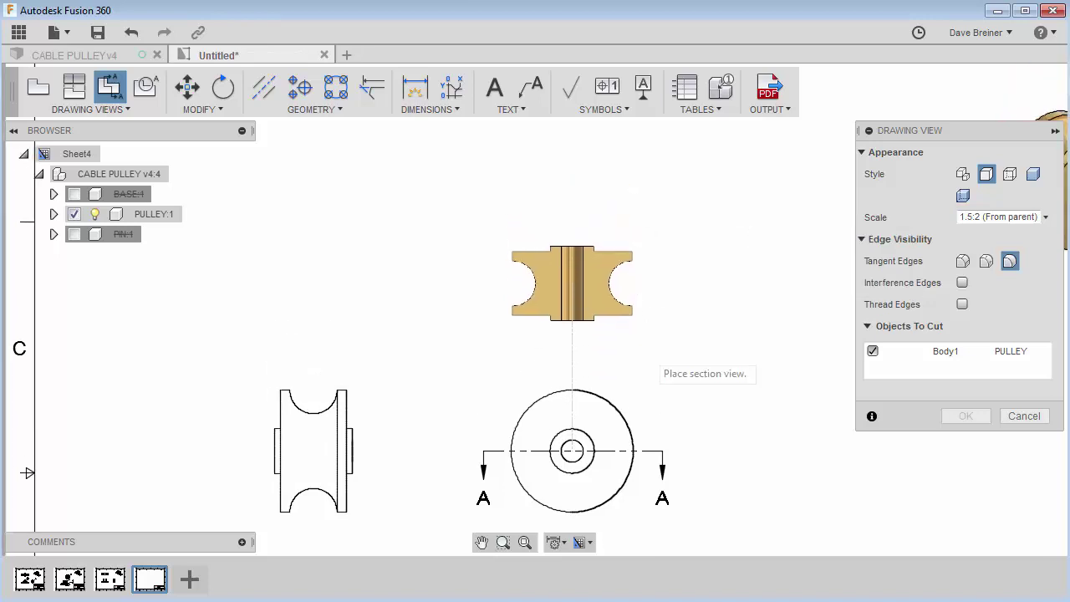
click(629, 243)
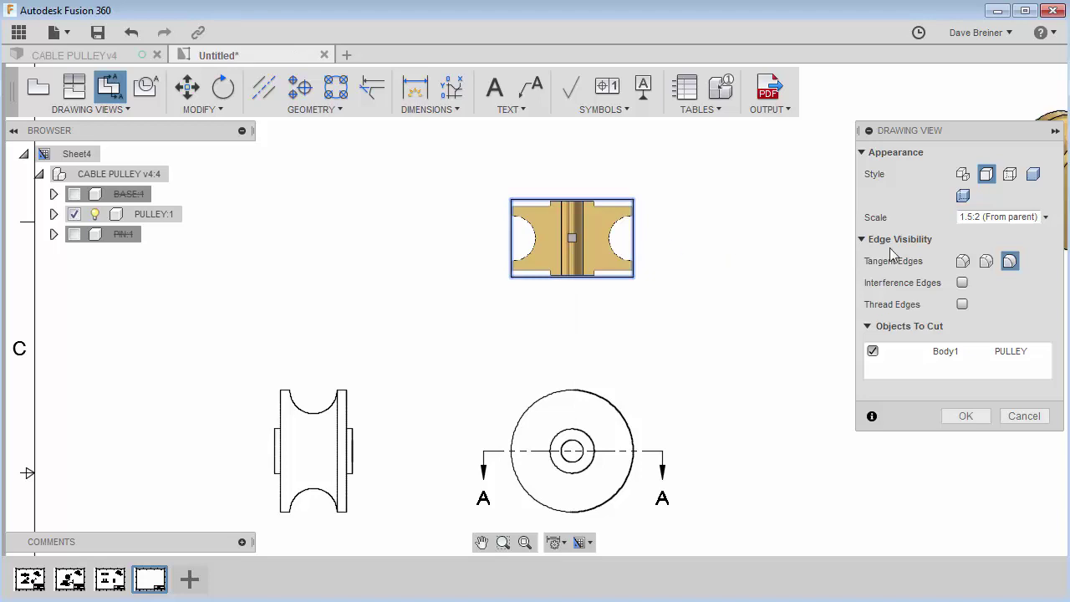
click(963, 262)
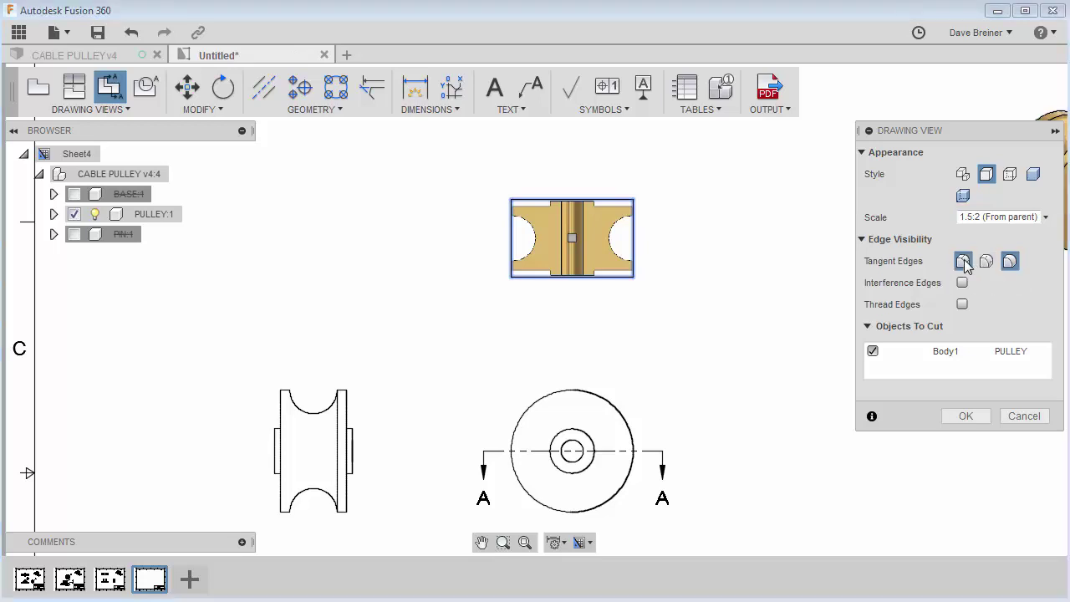
click(975, 425)
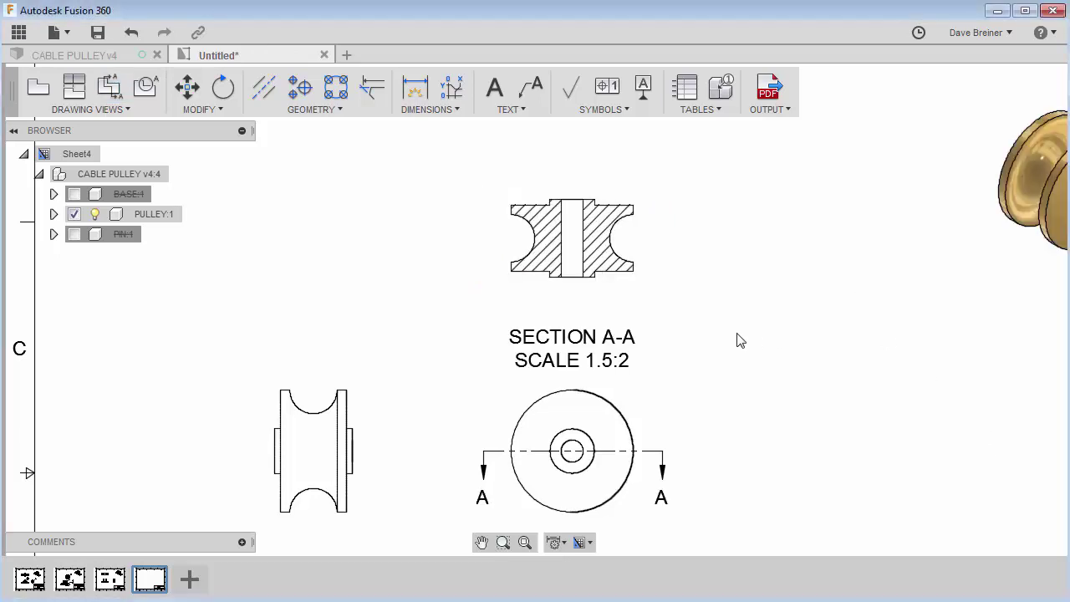
Step: Place a new front base view of the assembly at 1.5:2 scale below the pulley's front view
middle_drag(737, 335, 797, 275)
scroll(794, 286, down, 2)
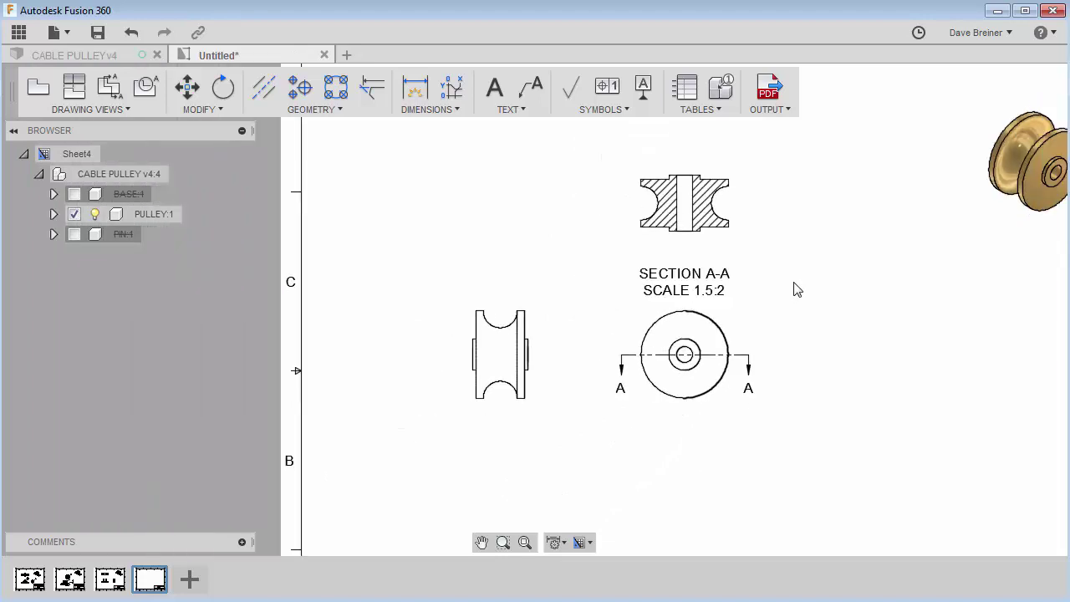
scroll(682, 305, down, 3)
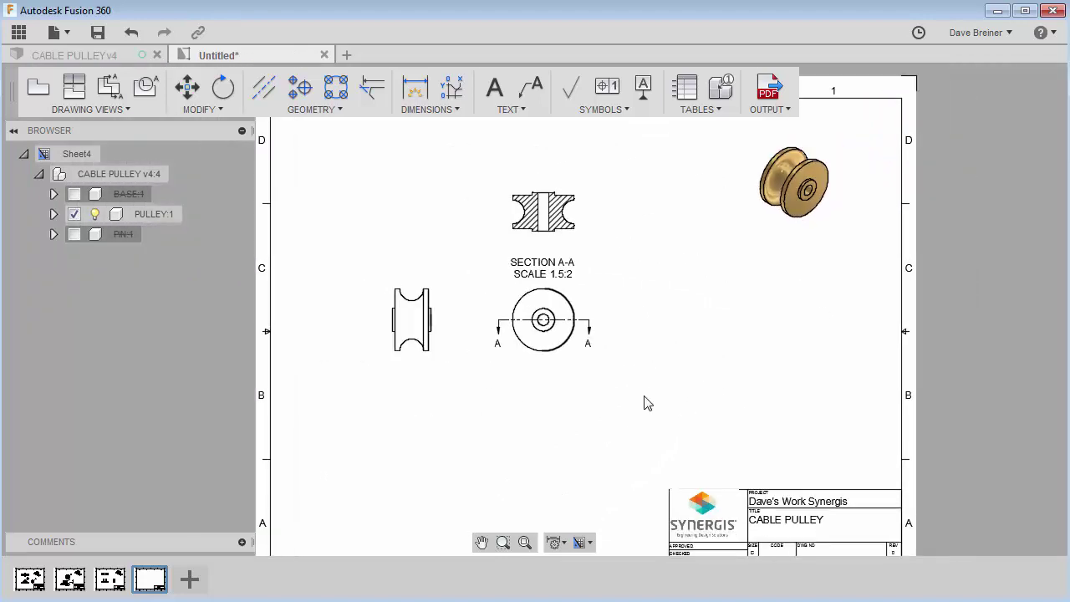
middle_drag(516, 430, 530, 377)
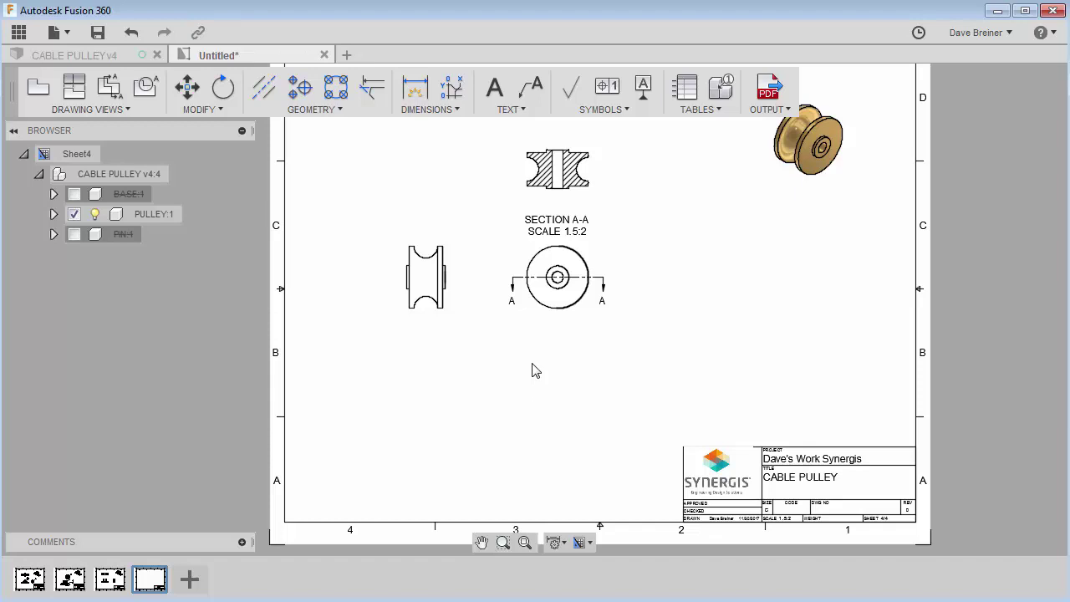
click(40, 88)
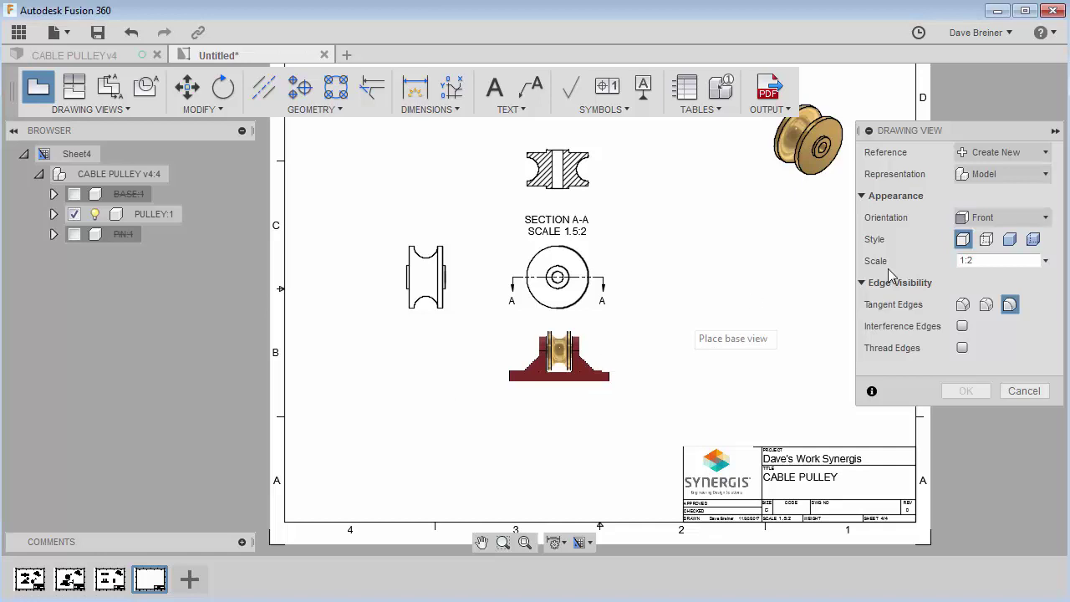
click(1045, 261)
click(974, 277)
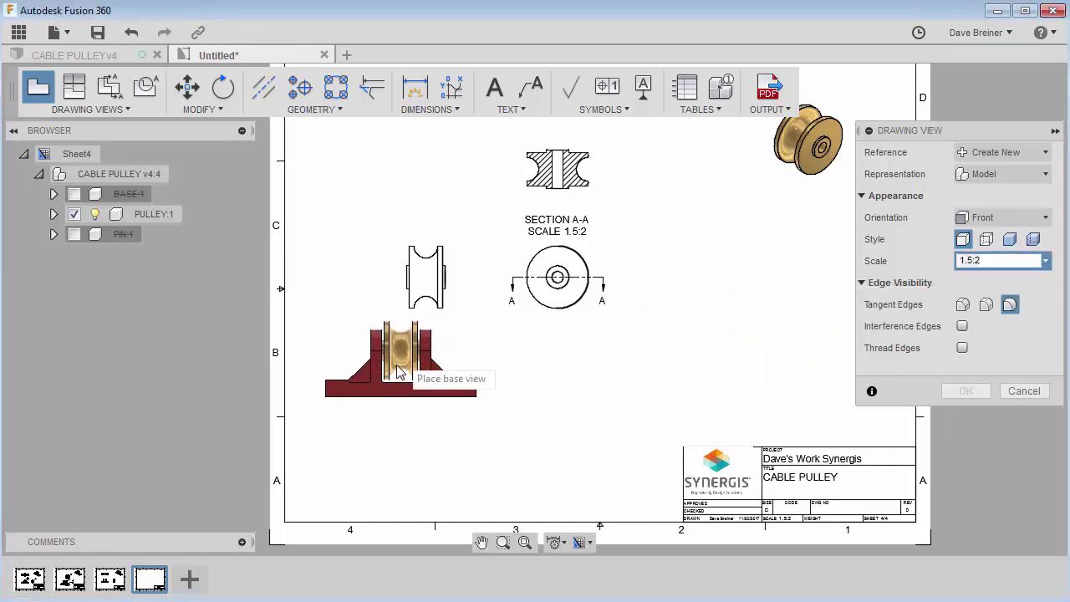
click(414, 443)
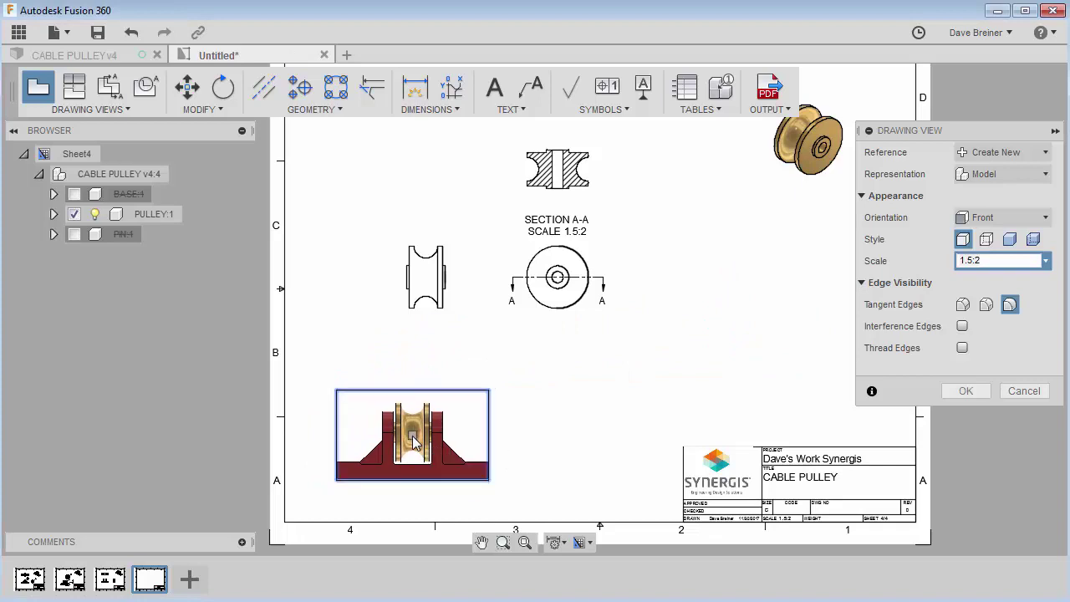
click(958, 391)
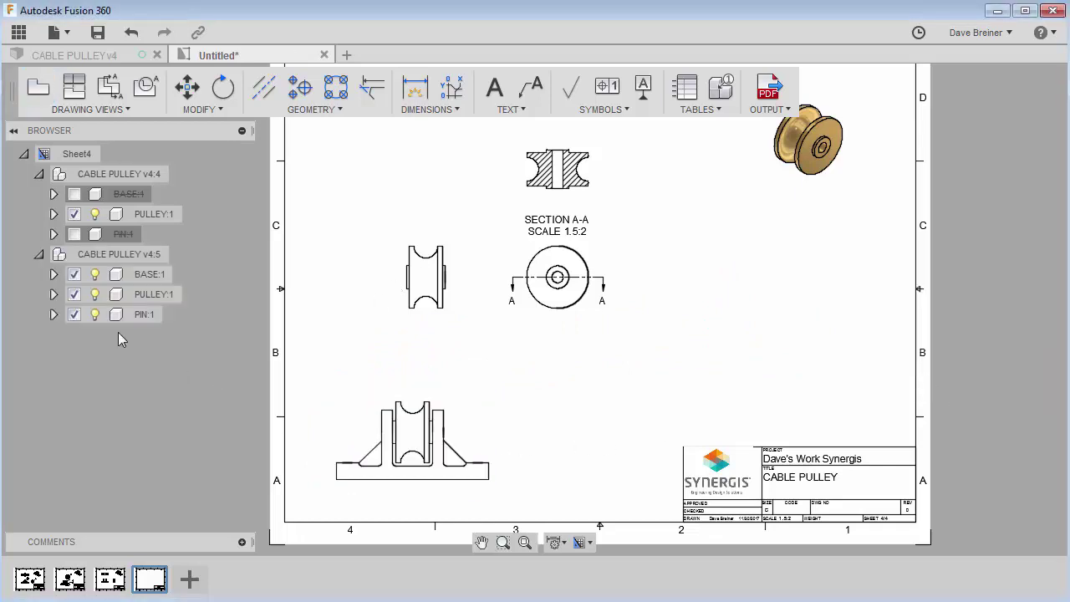
Step: Exclude the base and pulley from the new front view, leaving only the pin
click(75, 294)
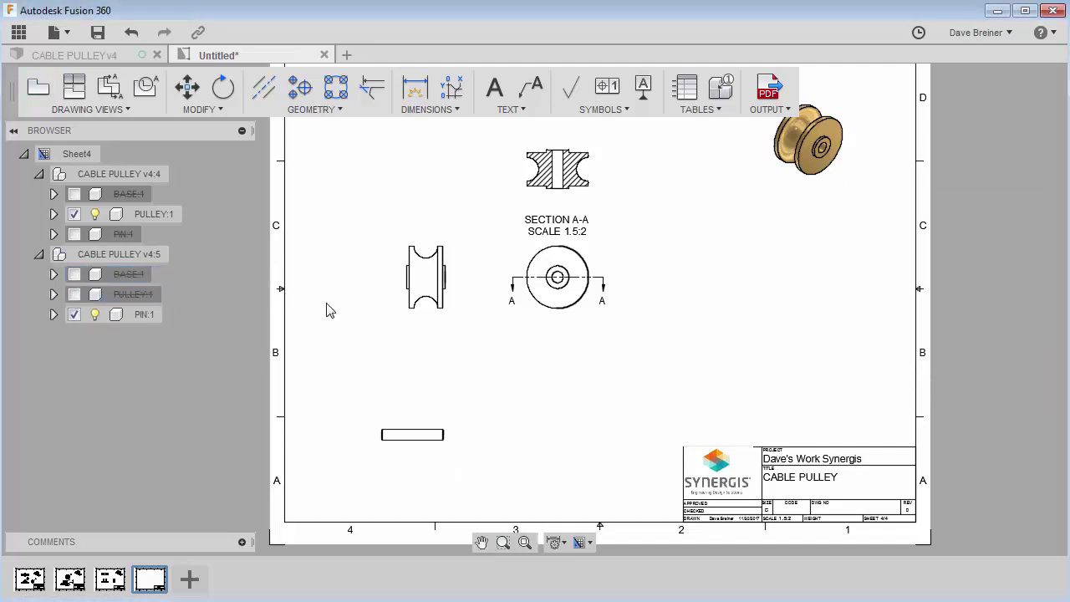
click(37, 86)
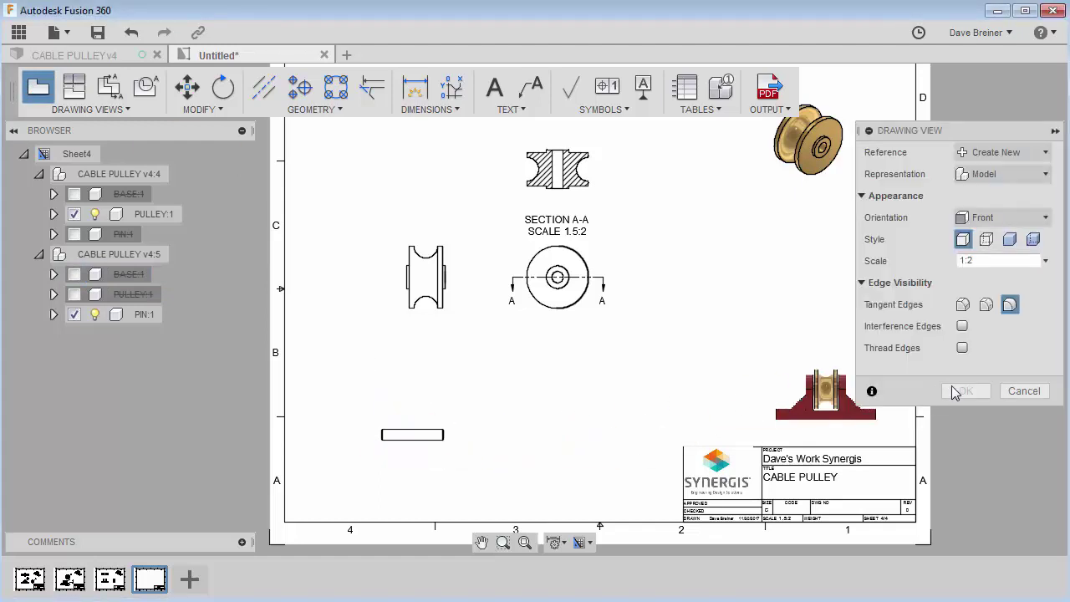
click(1024, 390)
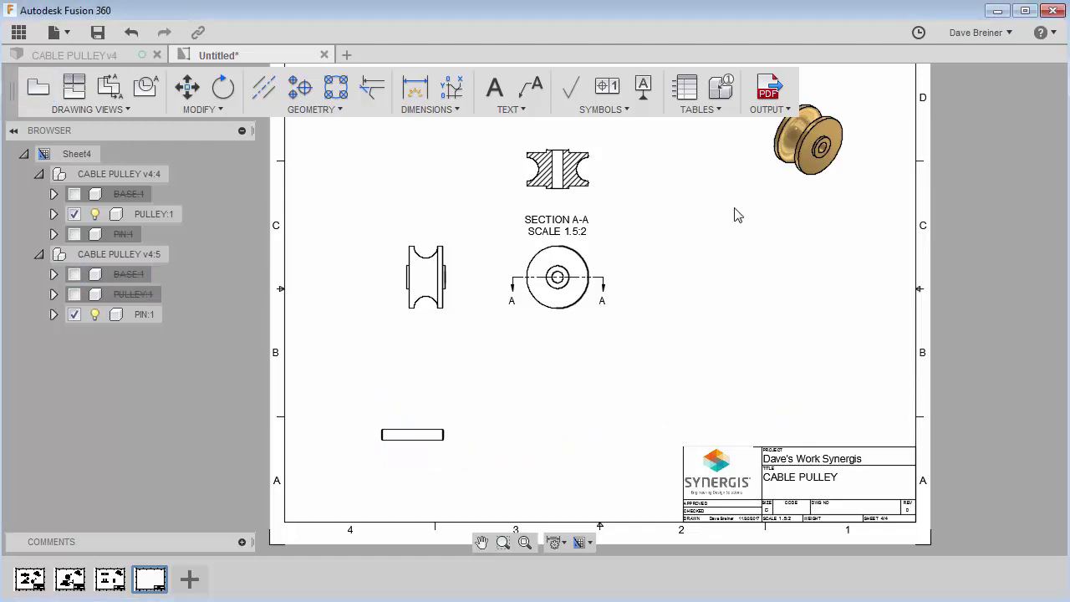
Step: Project a right side view from the pin's front view
click(83, 87)
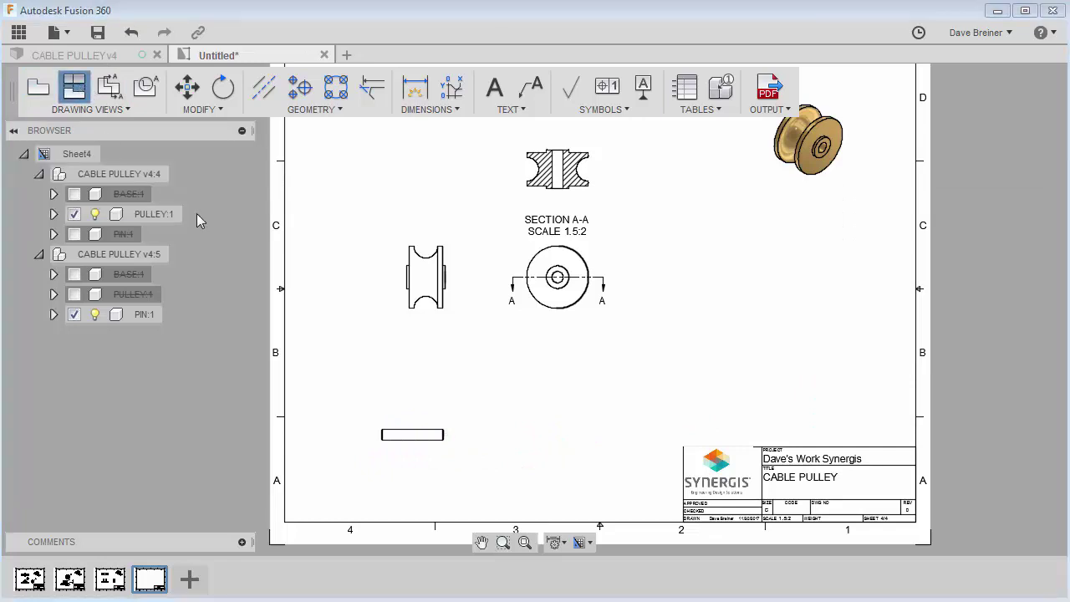
click(416, 433)
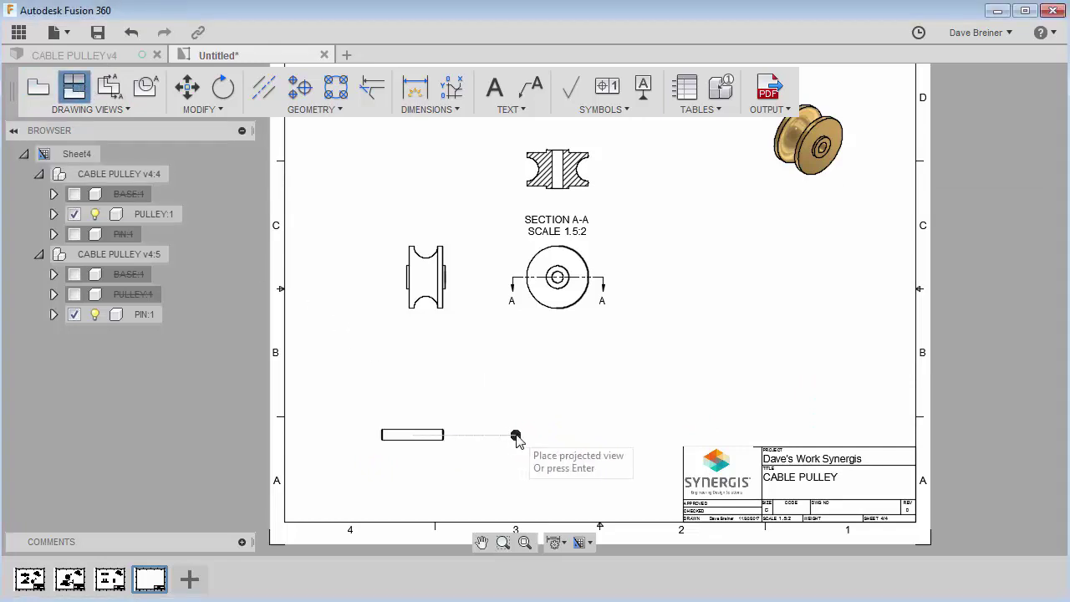
click(516, 435)
right_click(515, 435)
click(576, 435)
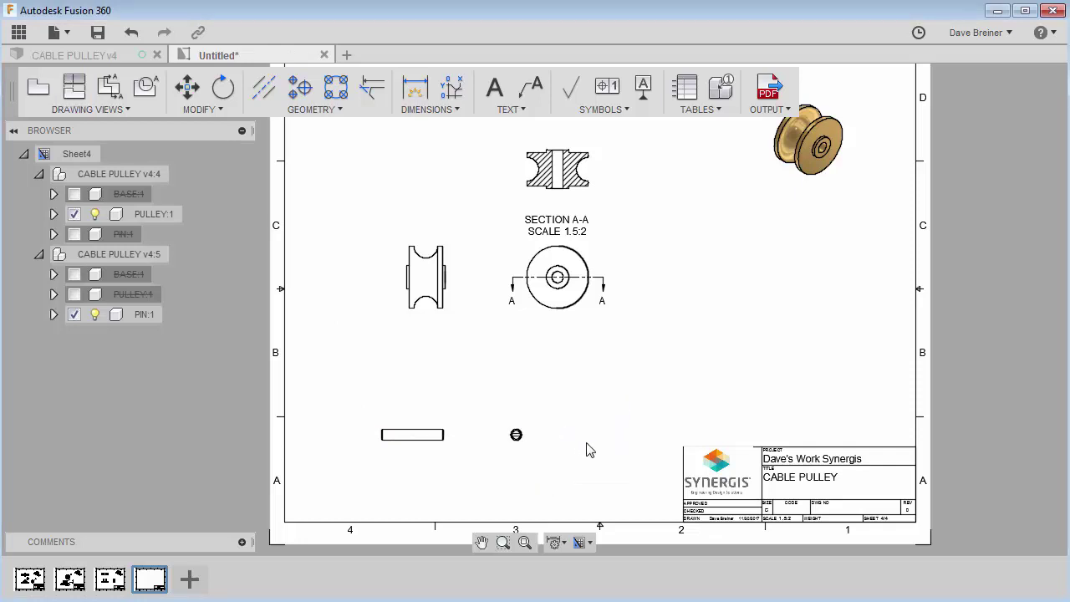
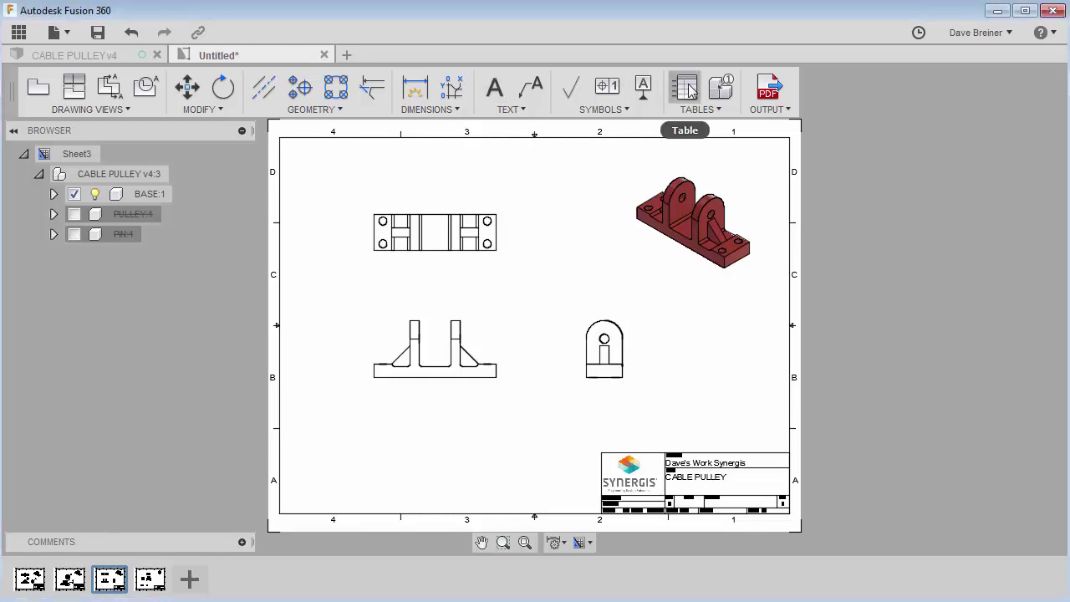
Step: Add a parts list for the base directly above the title block on Sheet3
click(689, 89)
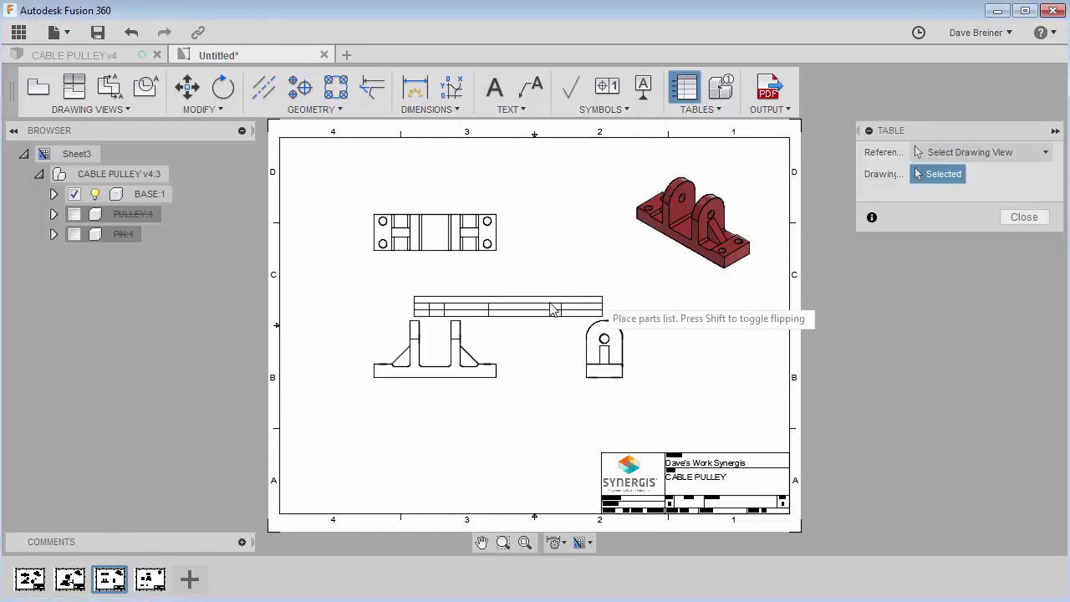
click(791, 456)
scroll(713, 449, up, 3)
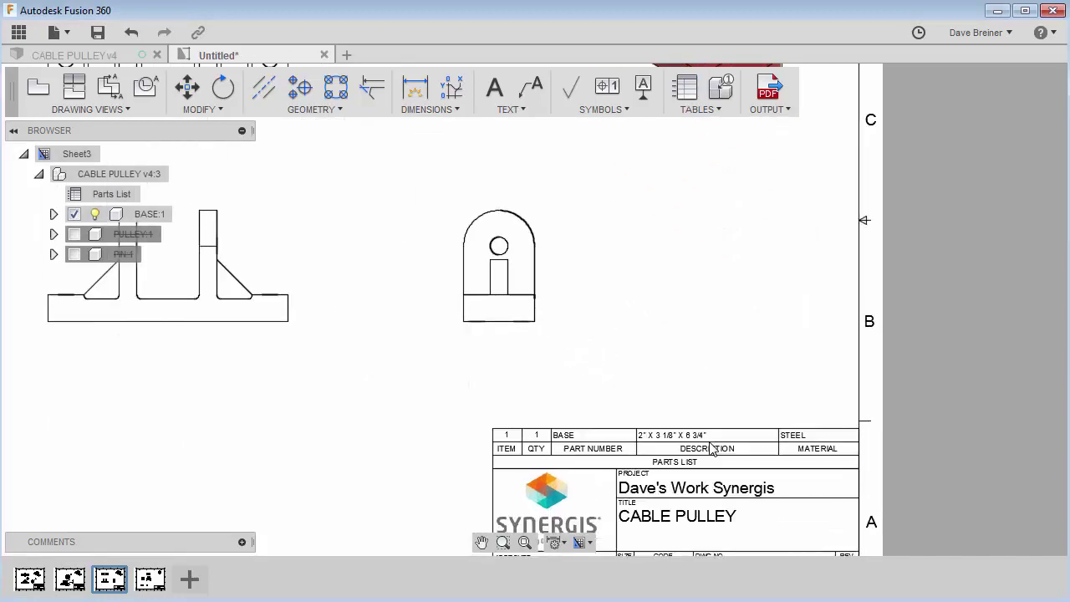
scroll(712, 450, up, 2)
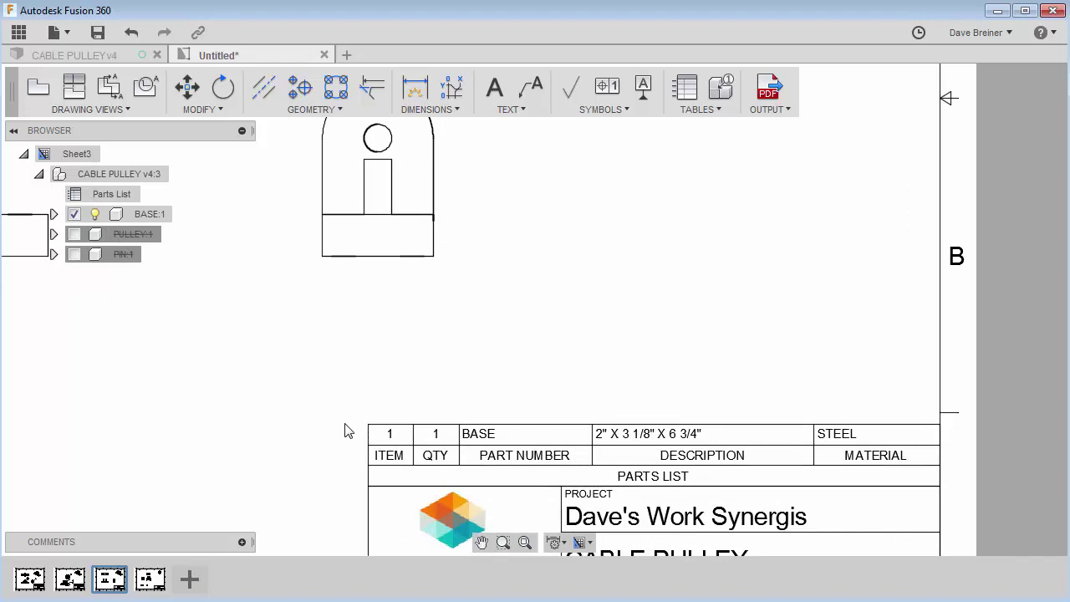
Step: Add center marks to the four mounting holes in the base's top view and to the pin hole in its side view
scroll(262, 408, down, 2)
middle_drag(248, 409, 370, 397)
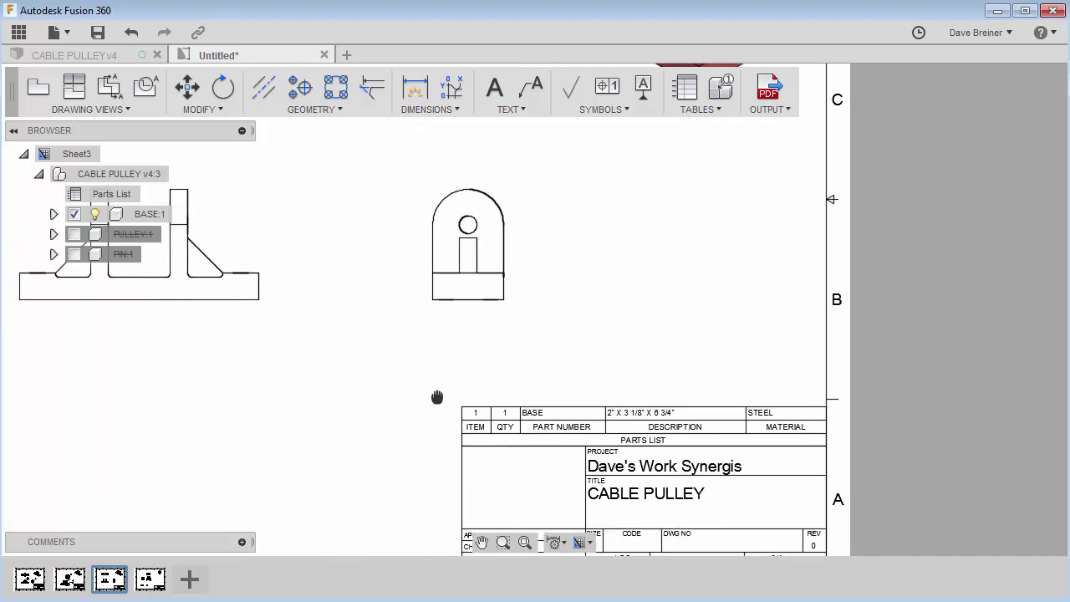
scroll(370, 396, up, 3)
middle_drag(919, 457, 821, 477)
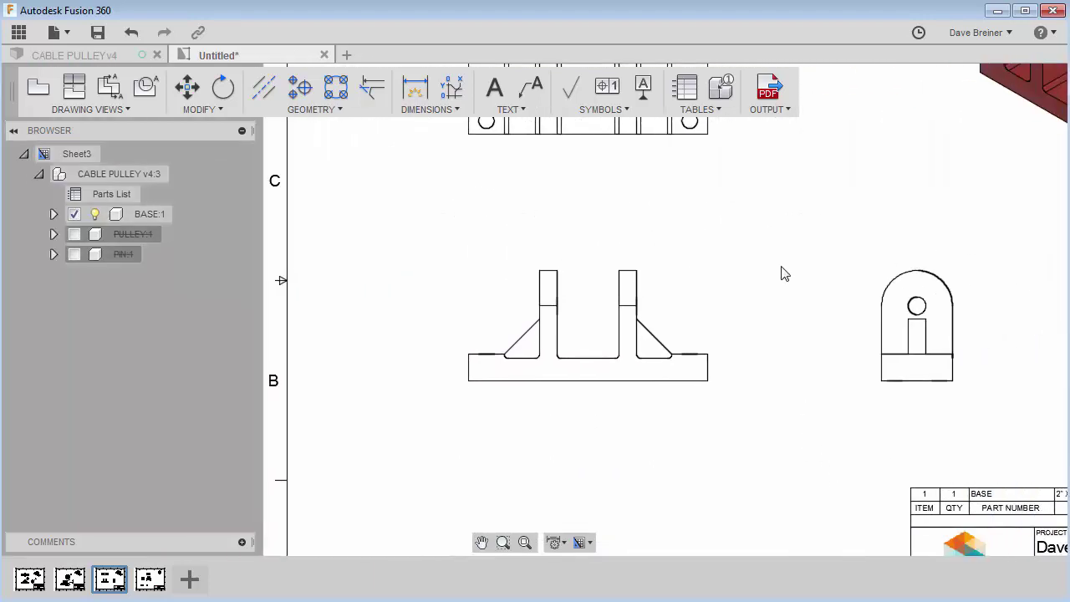
mouse_move(791, 242)
middle_down()
mouse_move(720, 328)
mouse_move(687, 332)
middle_up()
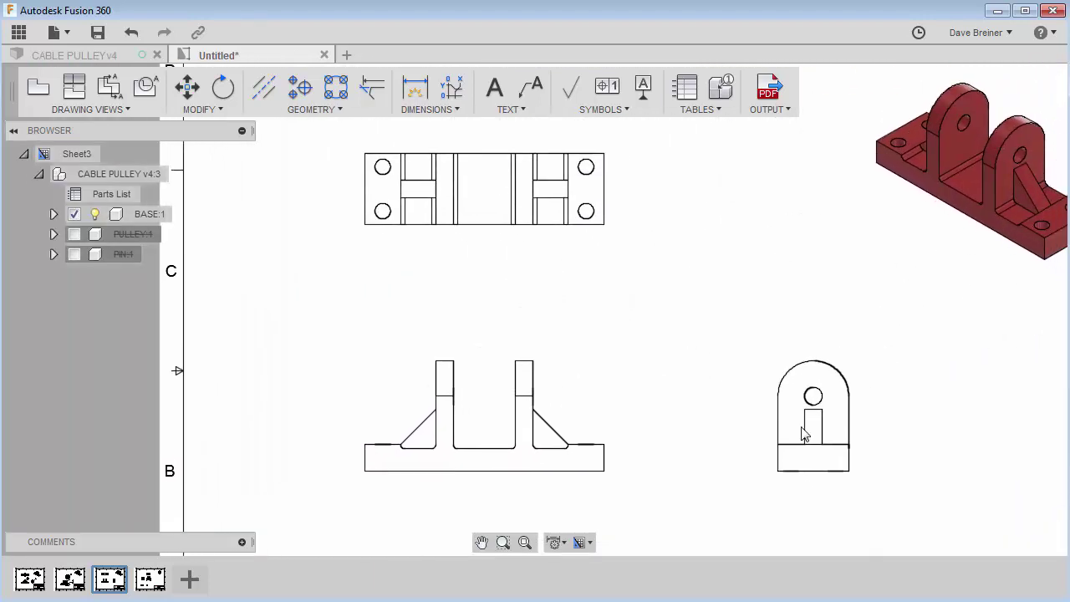
click(292, 93)
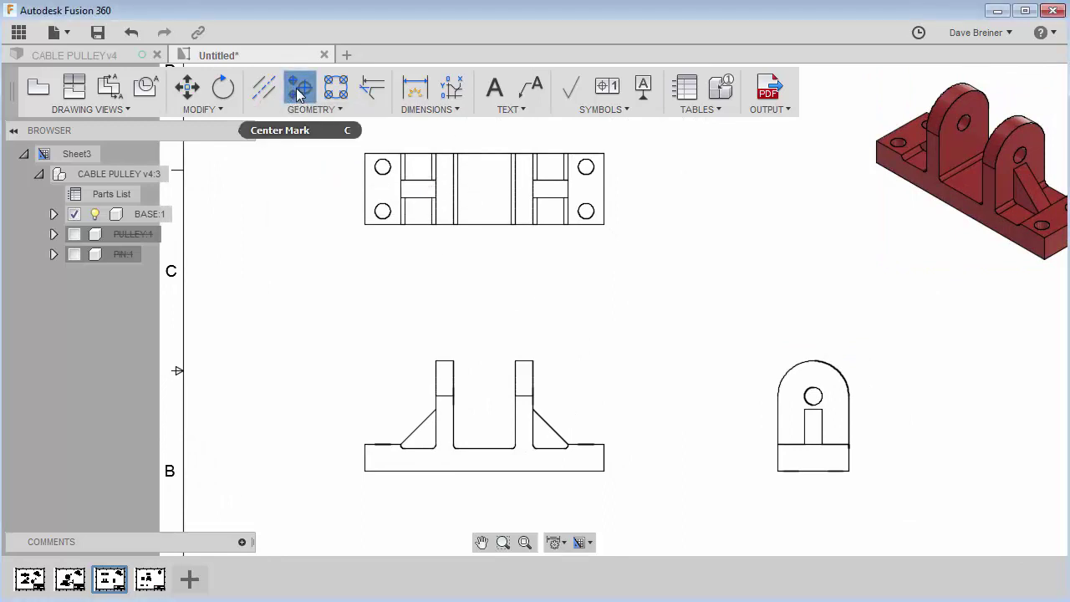
click(382, 211)
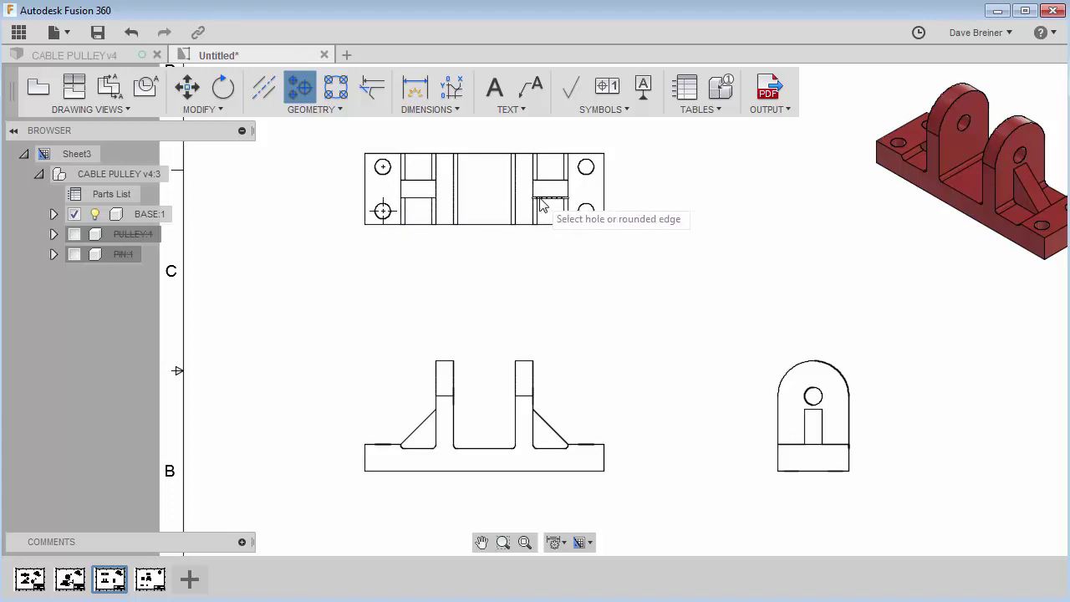
click(587, 169)
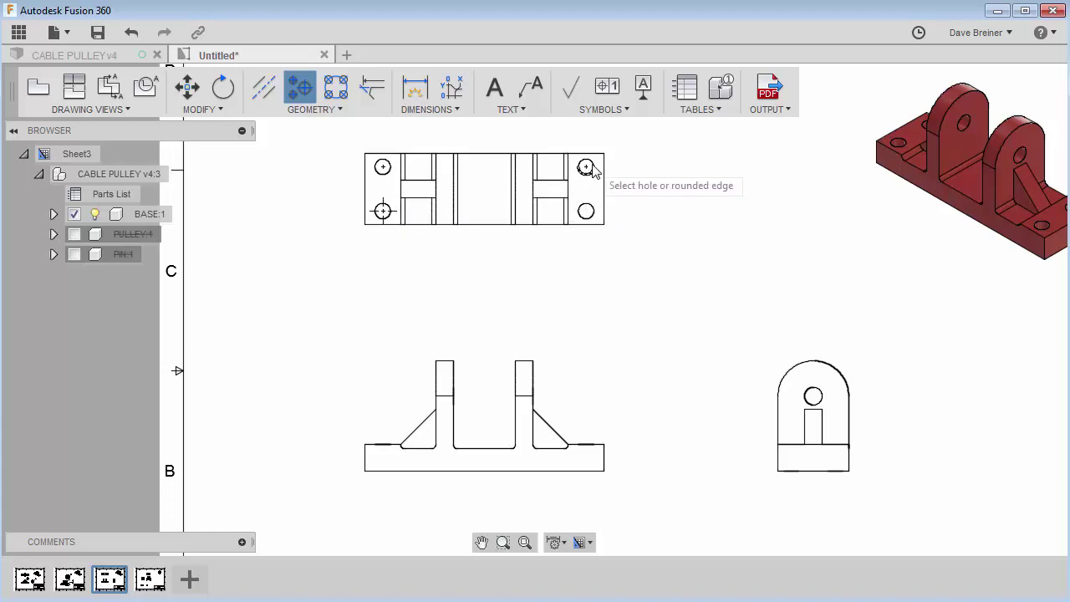
click(587, 211)
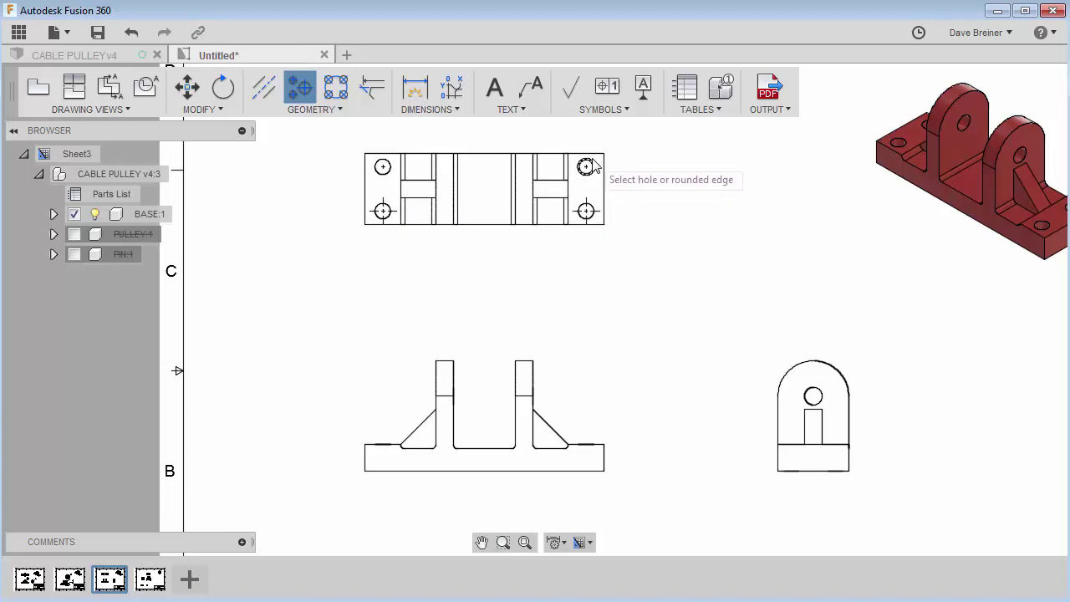
click(382, 168)
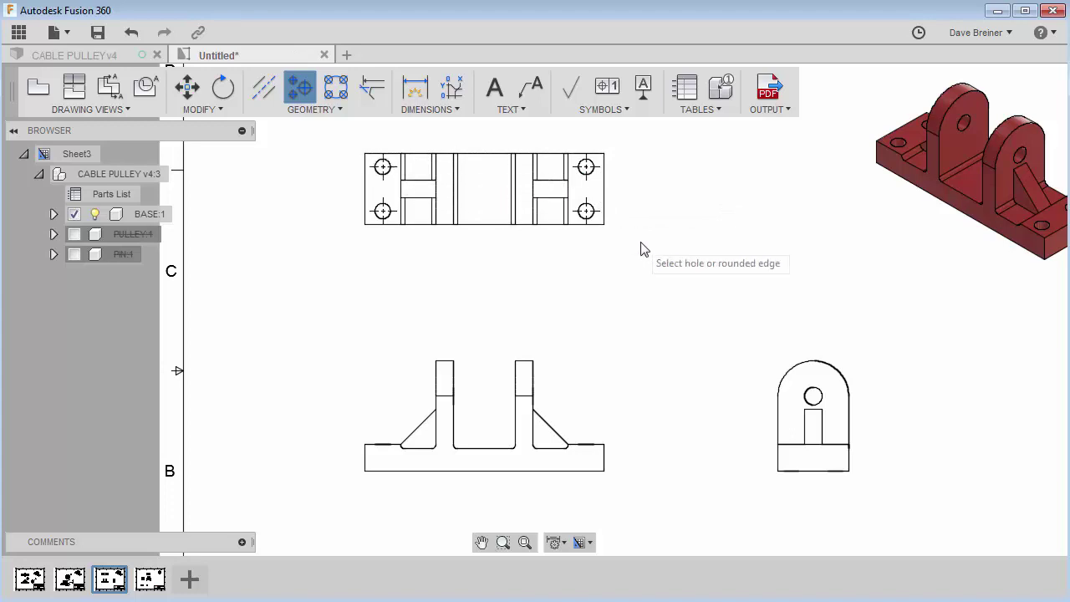
click(812, 394)
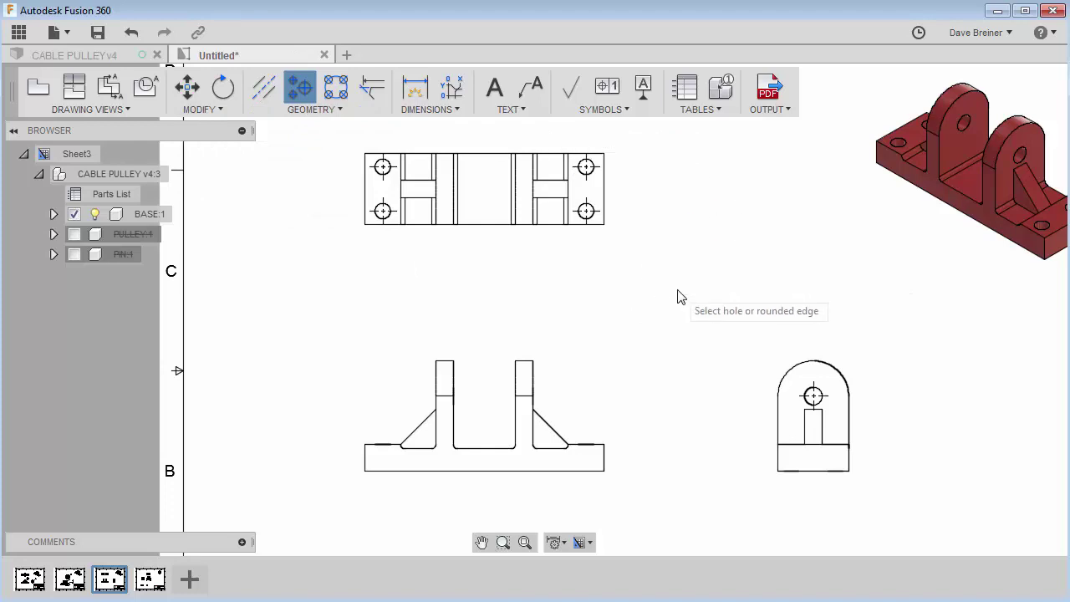
key(Escape)
key(s)
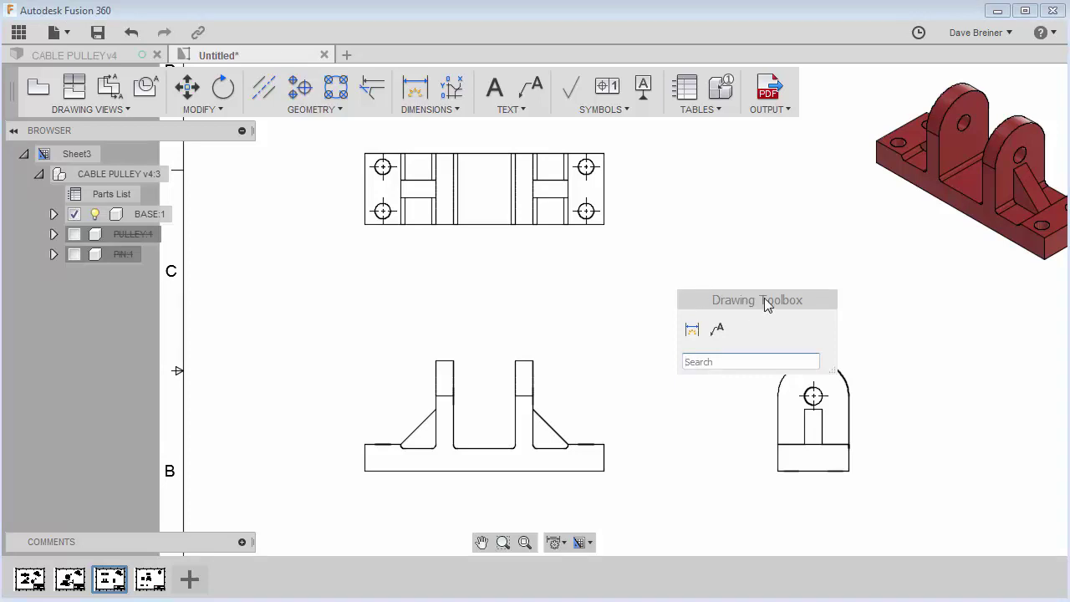
click(720, 328)
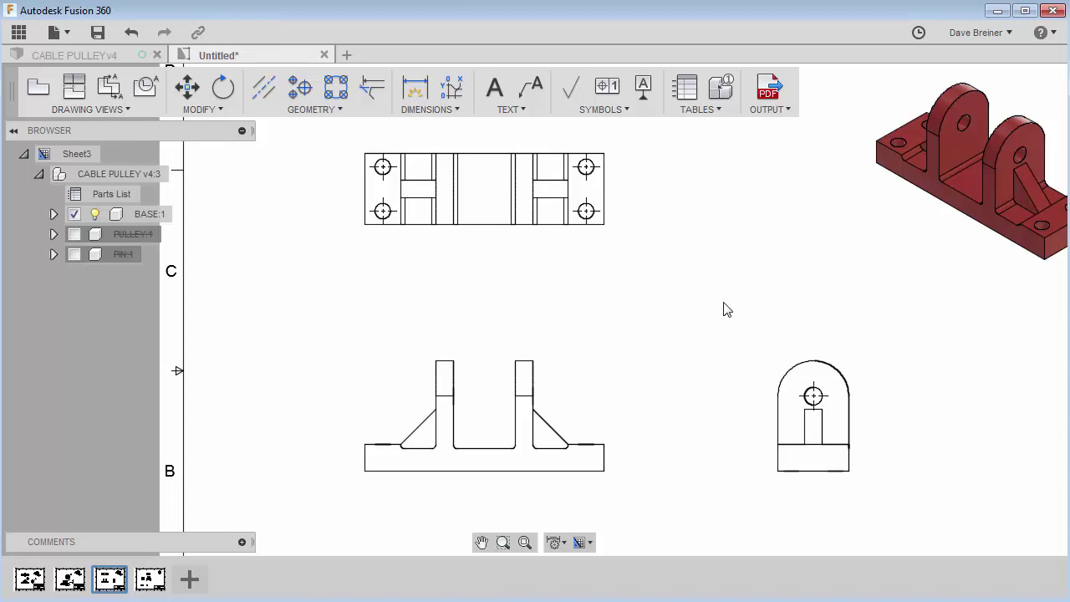
key(s)
Step: Dimension the base's overall length in the front view, placing the dimension below the view
click(418, 88)
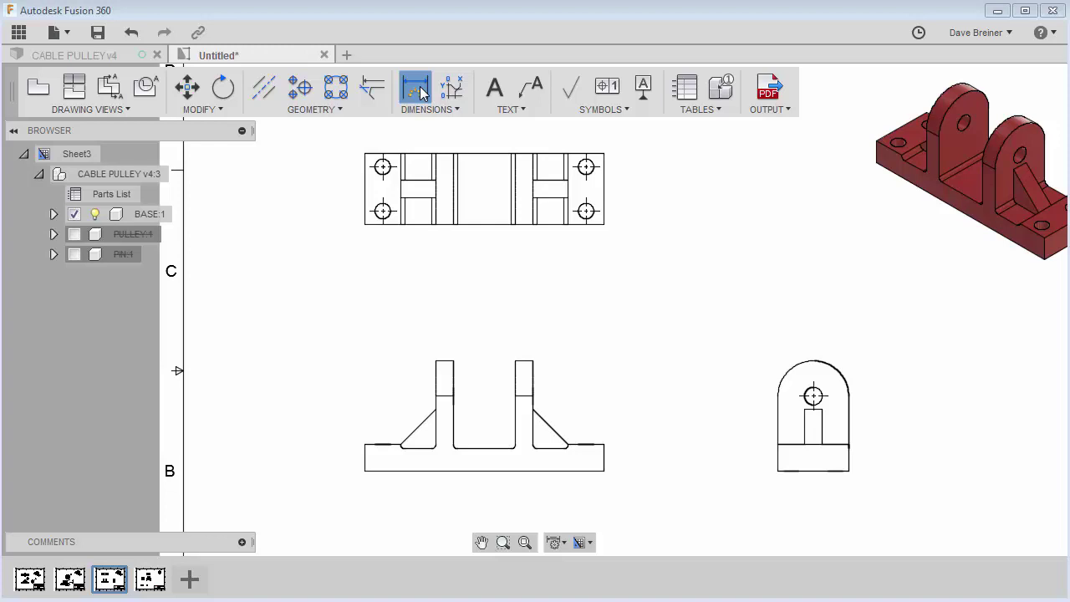
click(441, 473)
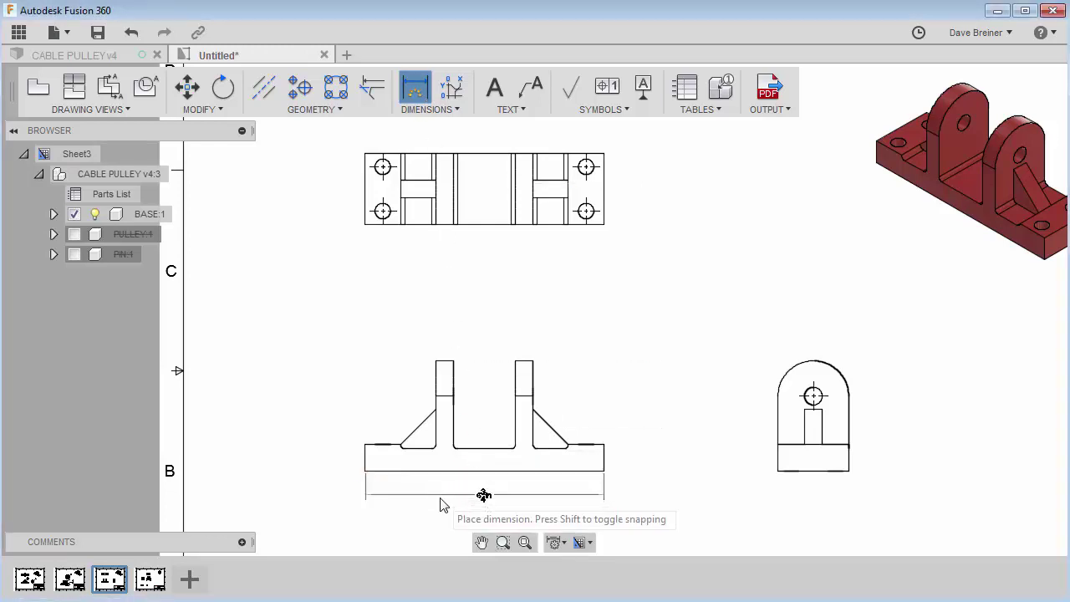
middle_drag(437, 496, 421, 379)
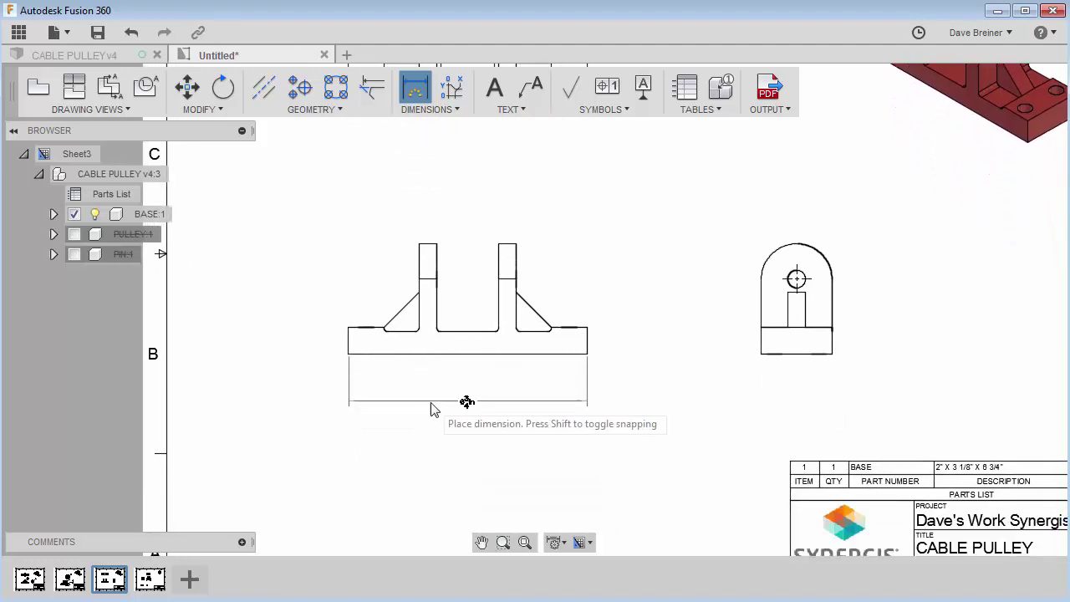
click(433, 409)
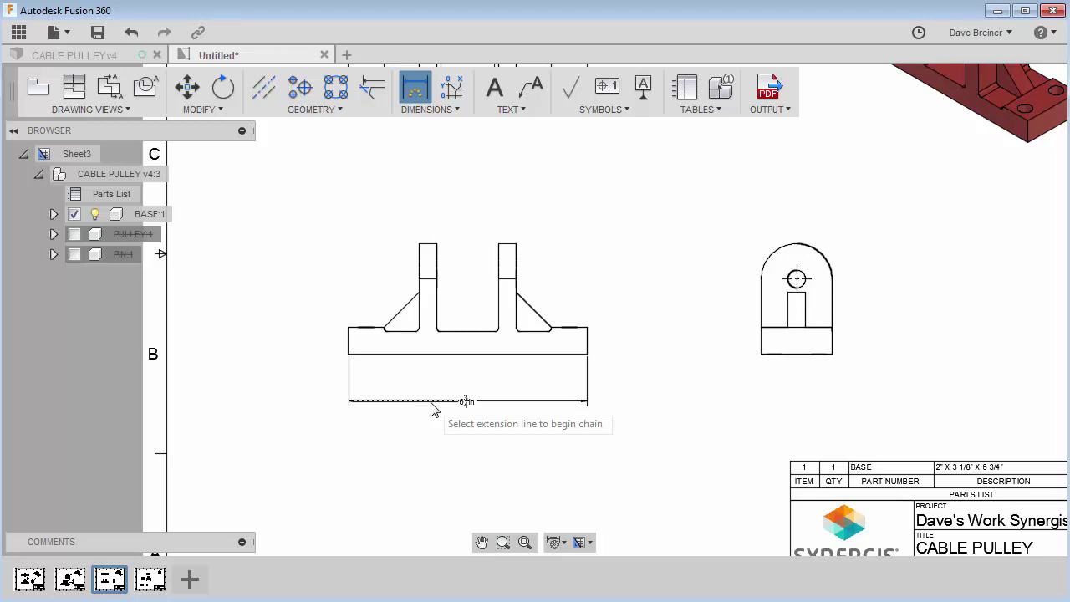
Step: Dimension the base plate's thickness at its right end in the front view, placing the dimension to the right of the view
scroll(591, 344, up, 5)
click(587, 346)
key(Escape)
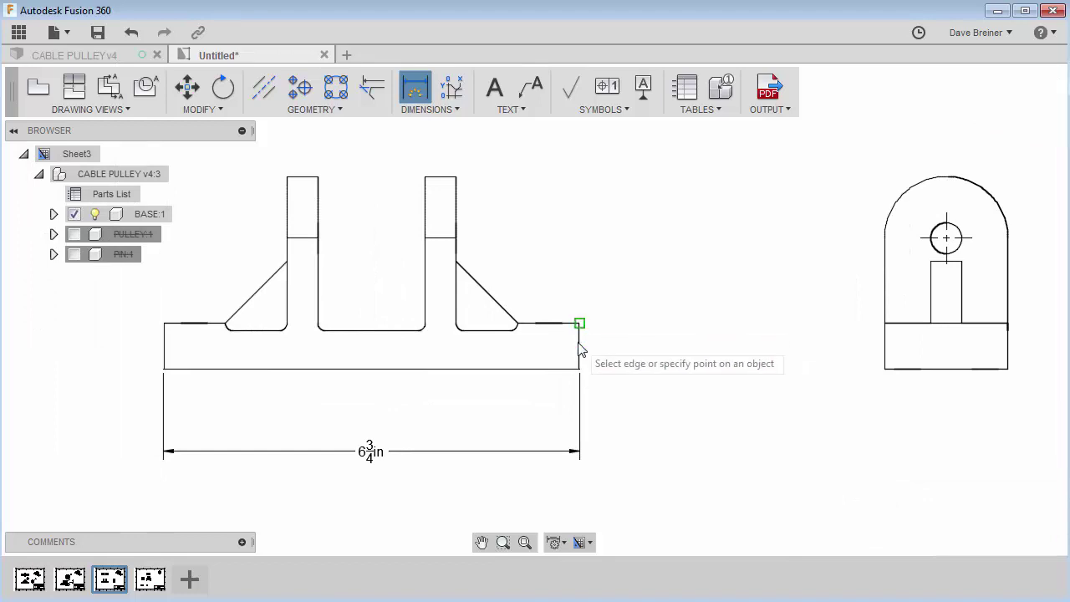
scroll(580, 350, up, 2)
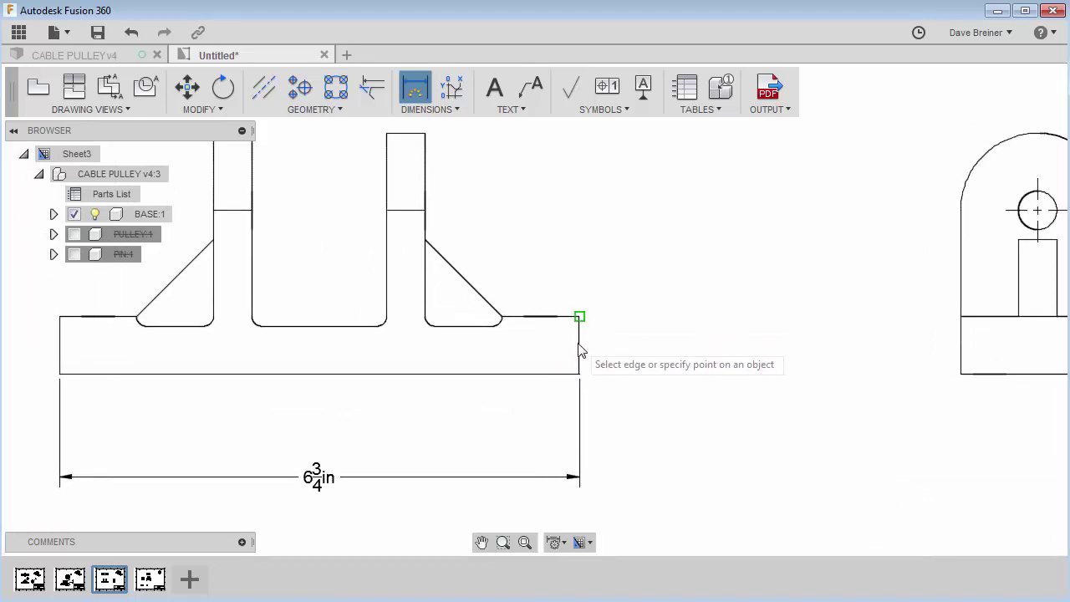
click(580, 352)
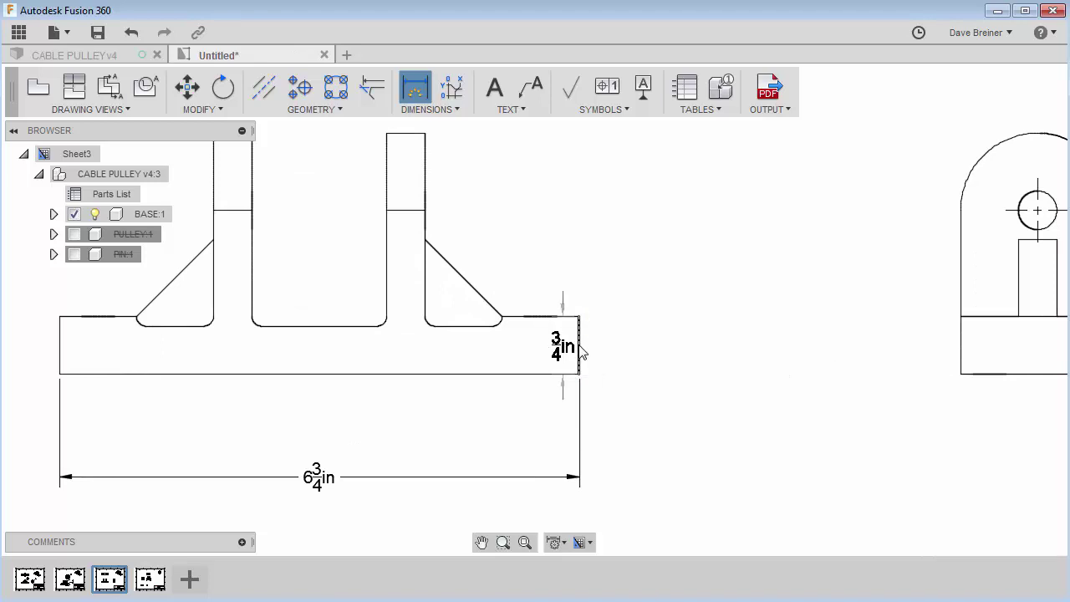
click(657, 356)
Step: Dimension the height from the base's bottom edge to the recessed floor between the two uprights in the front view
click(289, 326)
click(279, 374)
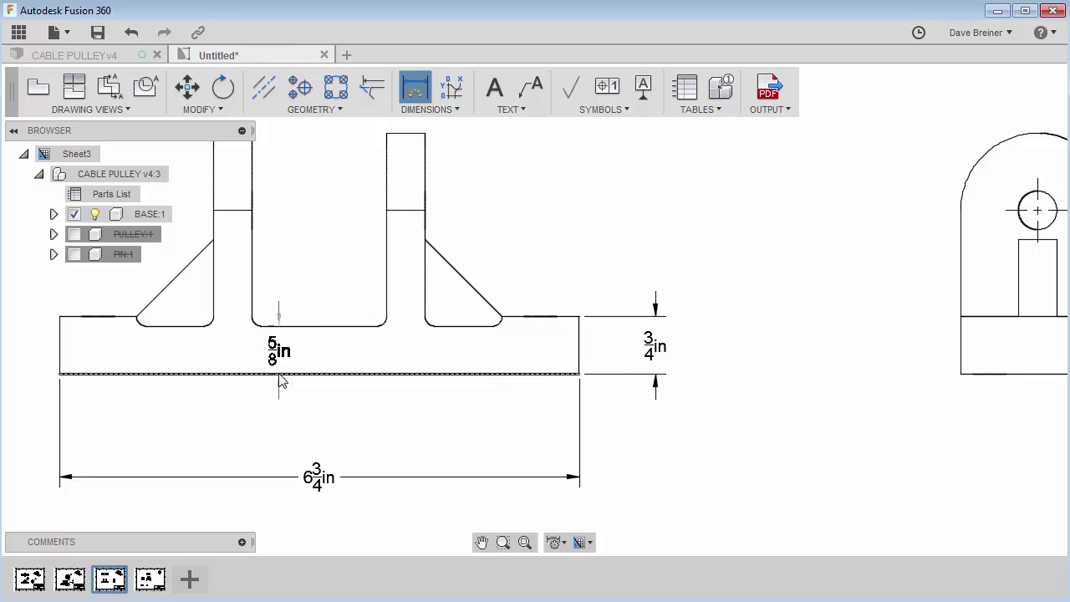
click(302, 419)
key(Escape)
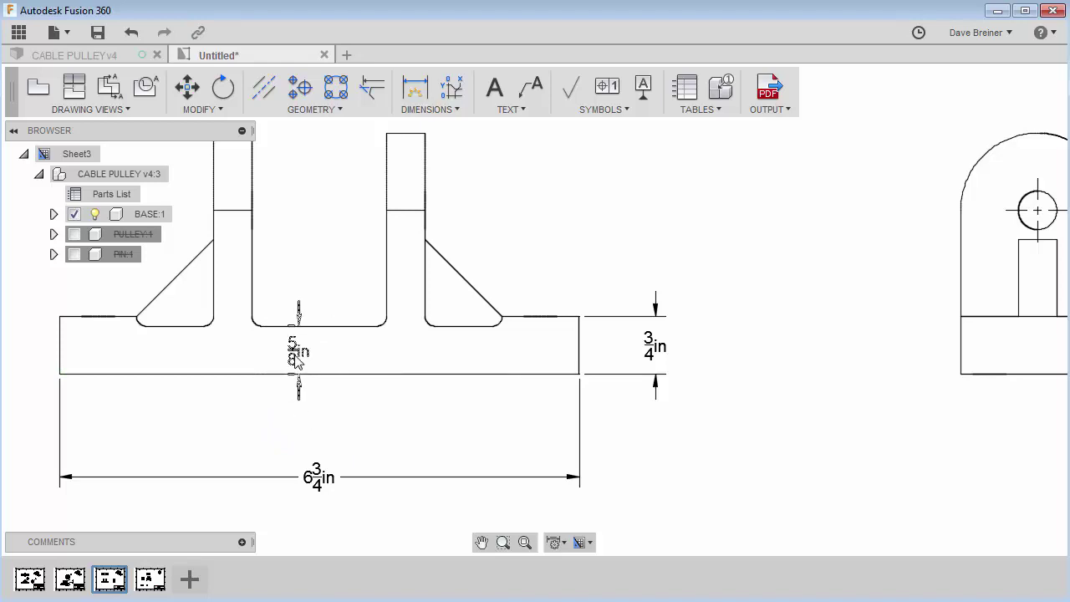
Step: Move the text of the recessed floor's height dimension outside the part, just below the front view's bottom edge and left of the dimension line
click(296, 371)
click(300, 351)
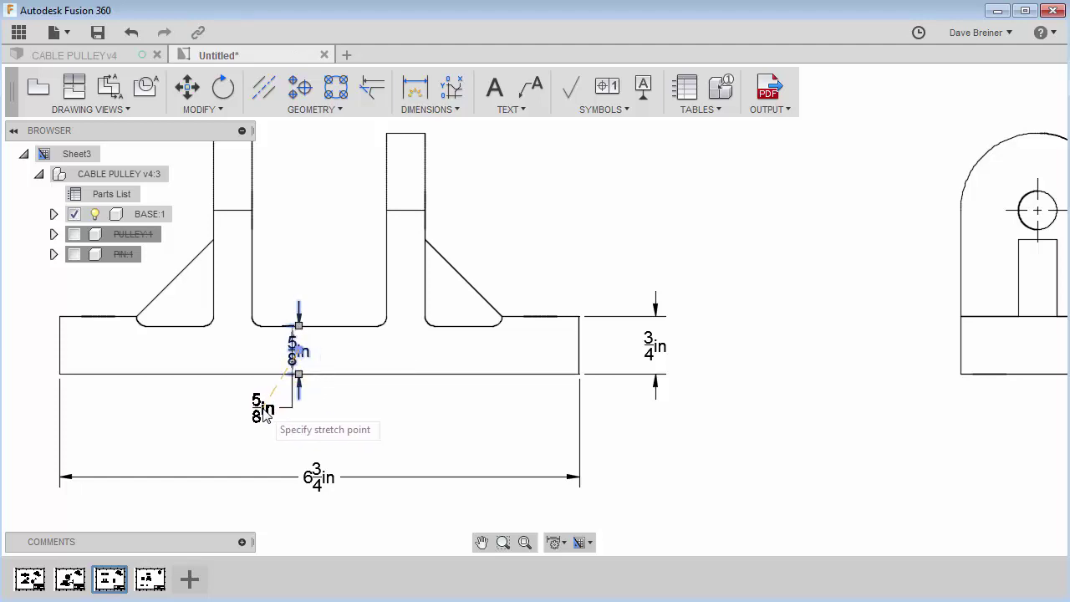
click(266, 415)
click(401, 419)
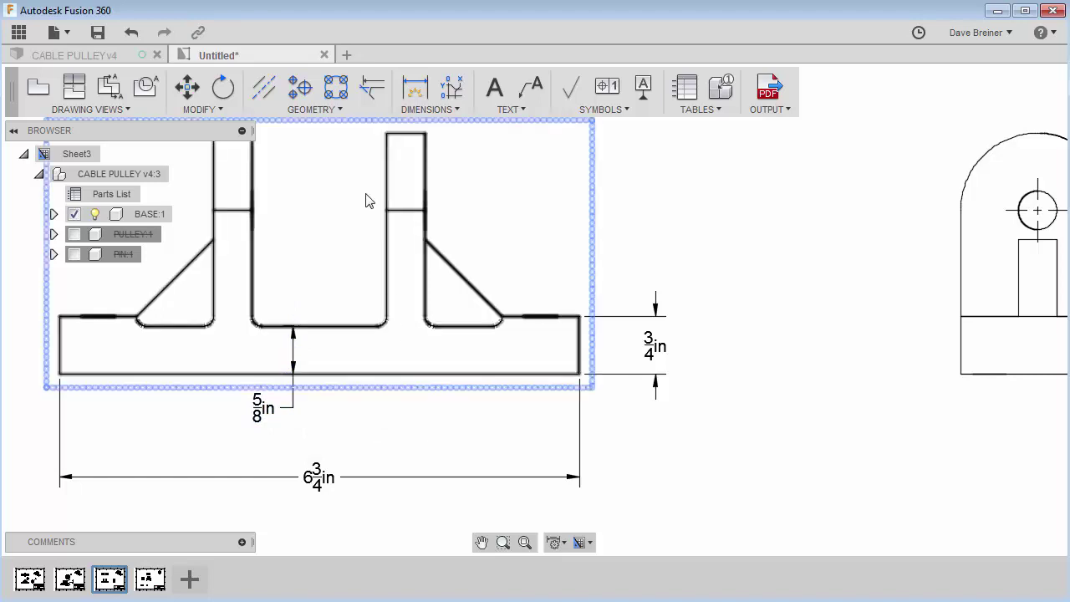
Step: Add a radius dimension to the fillet at the foot of the left upright, placing its text between the two uprights
click(415, 87)
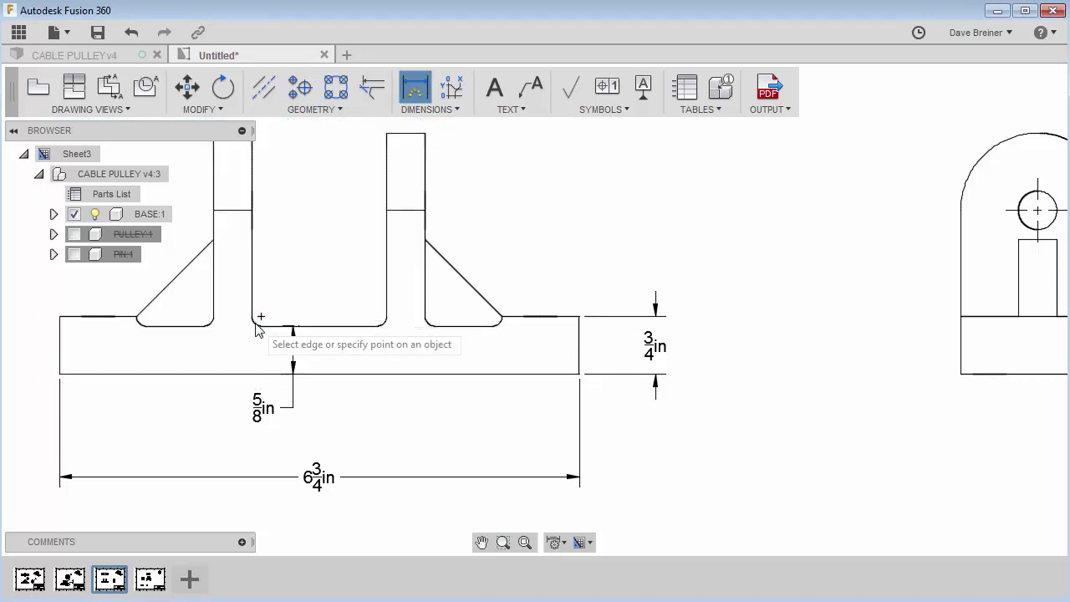
scroll(257, 327, up, 2)
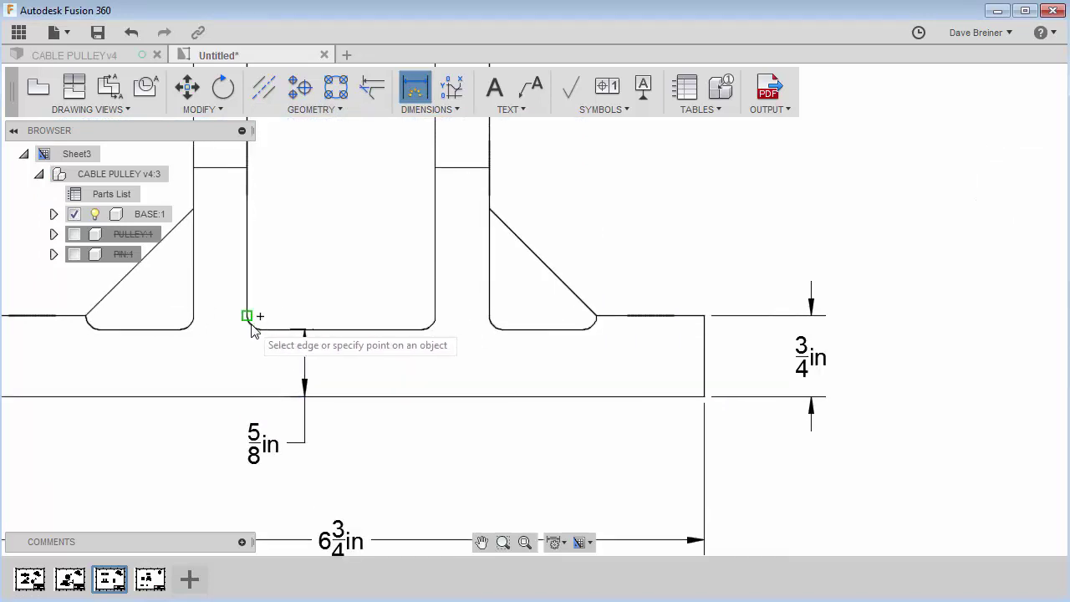
scroll(257, 328, up, 1)
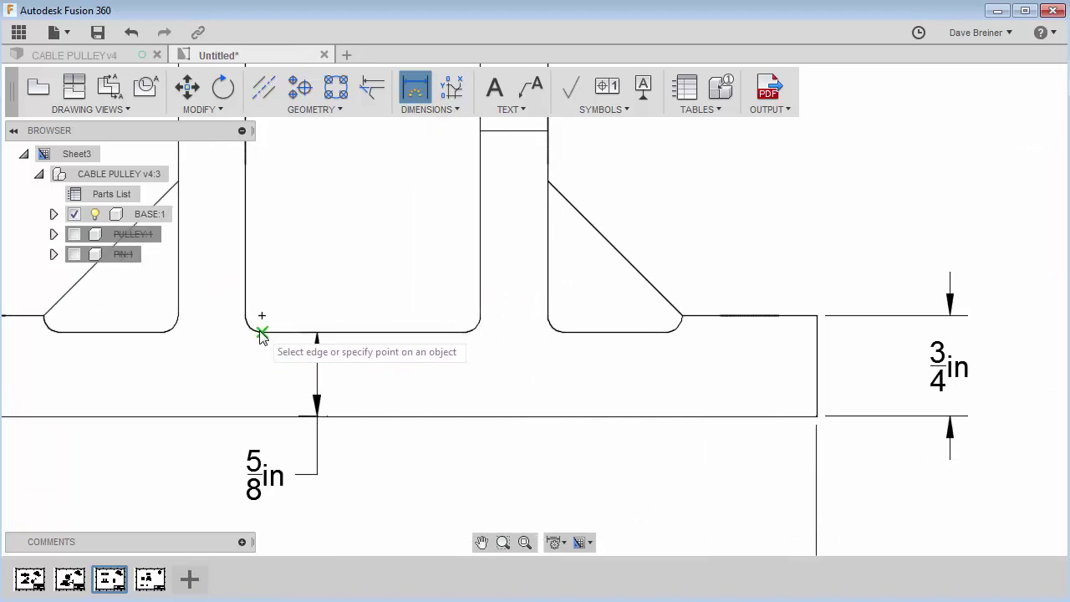
click(249, 326)
key(Escape)
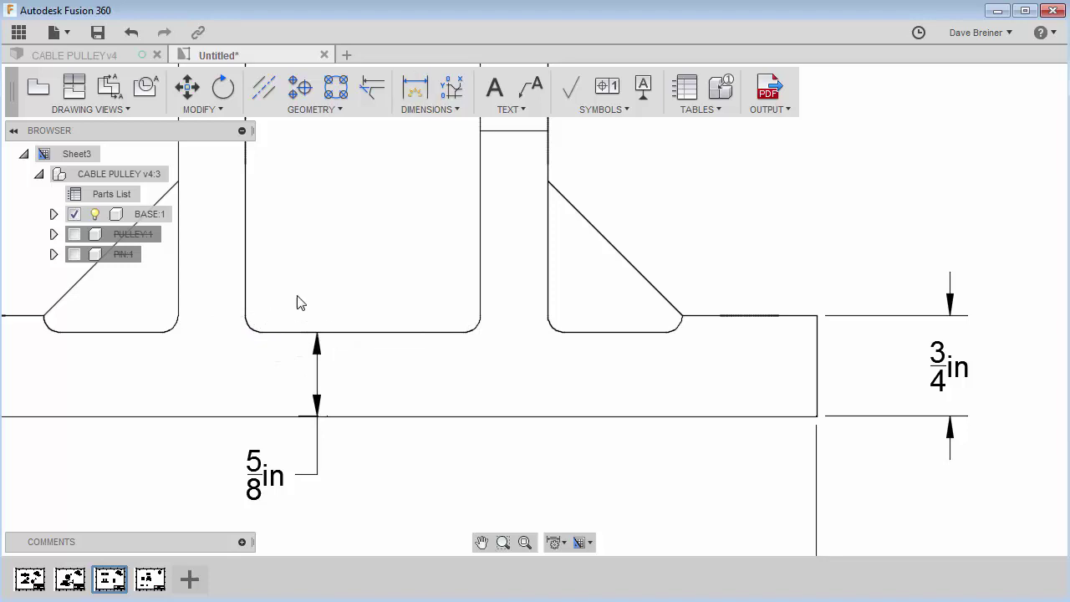
click(418, 88)
click(255, 328)
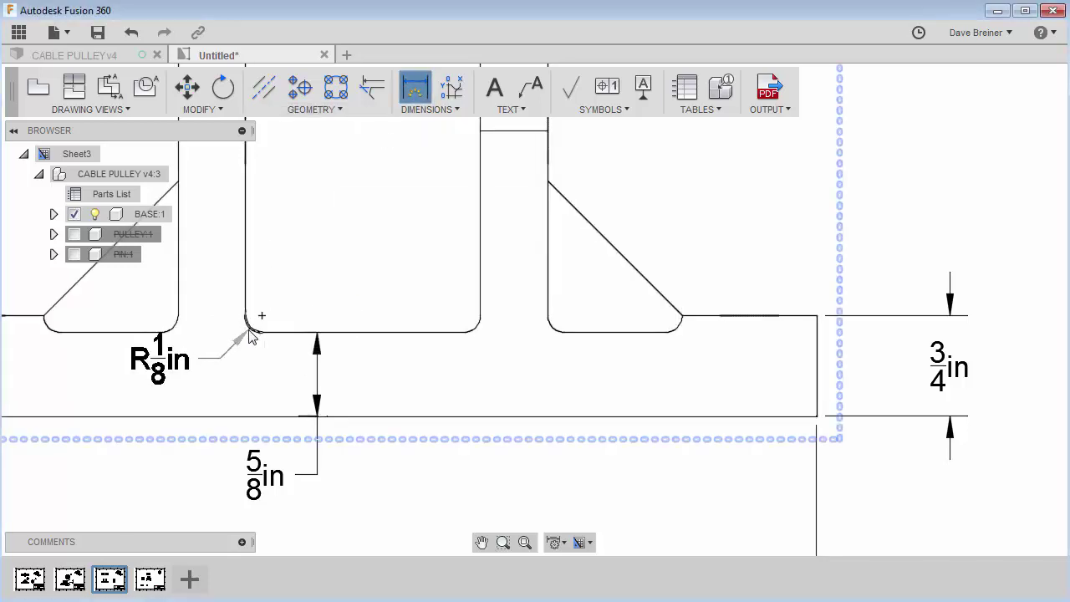
click(296, 291)
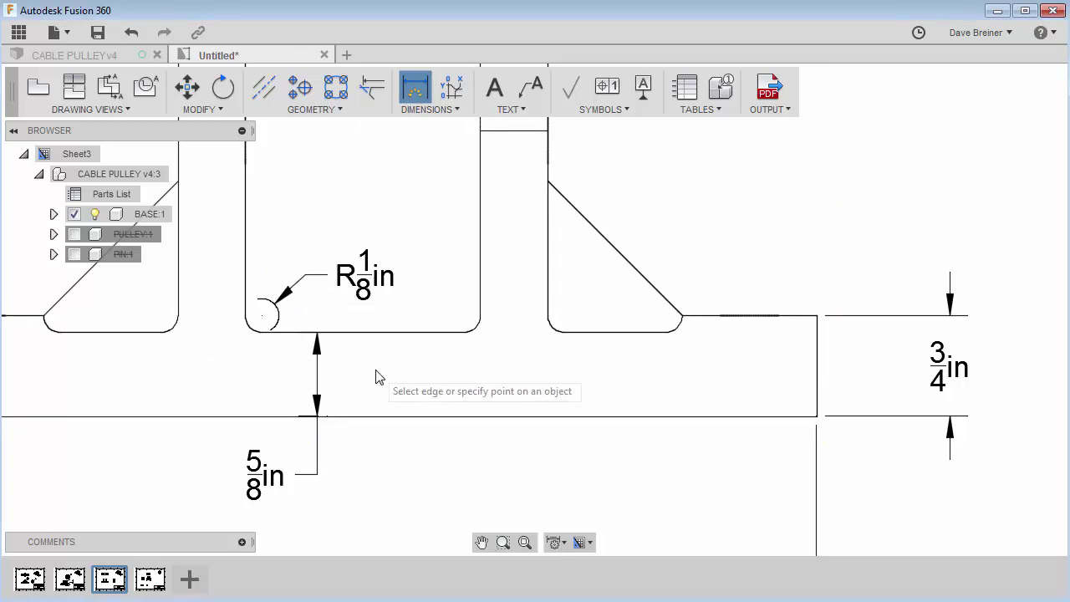
Step: Add a vertical and a horizontal centerline through the middle of the base's top view, each between its opposite outer edges
scroll(375, 376, down, 5)
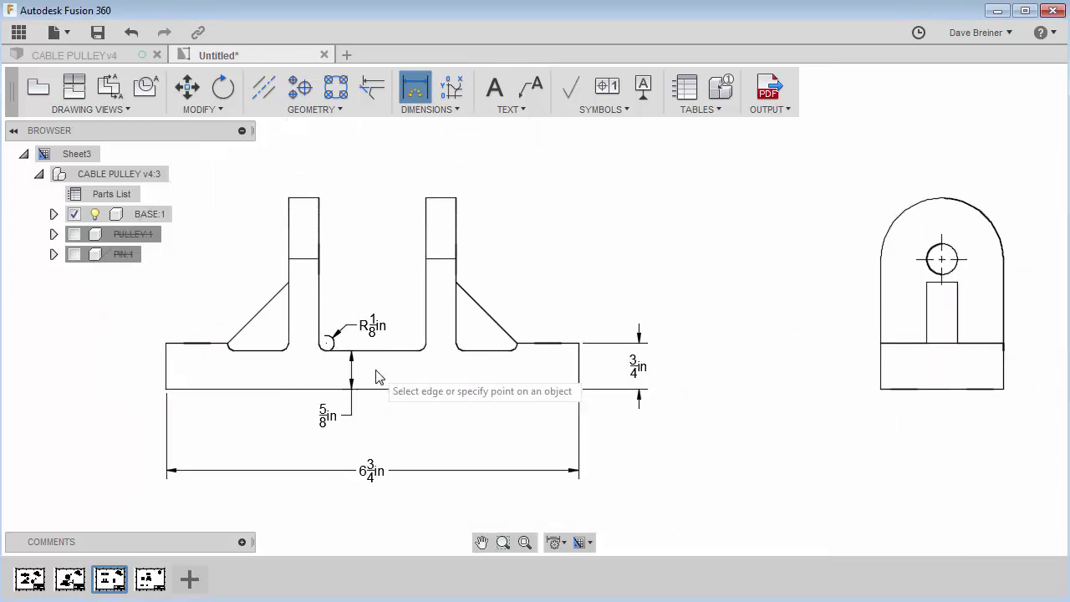
mouse_move(523, 267)
middle_down()
mouse_move(576, 466)
mouse_move(582, 446)
middle_up()
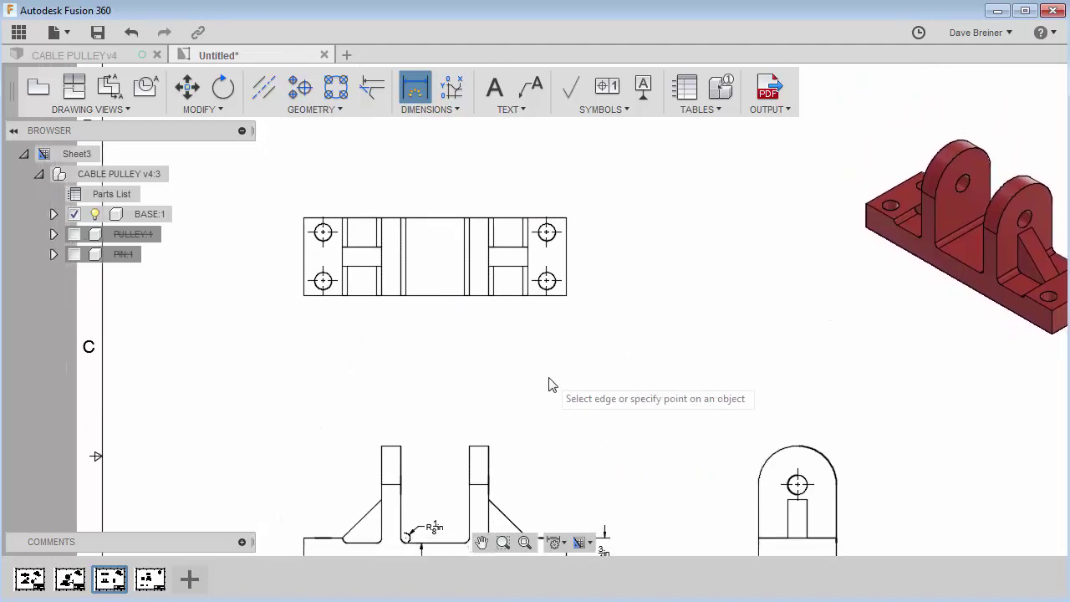
key(Escape)
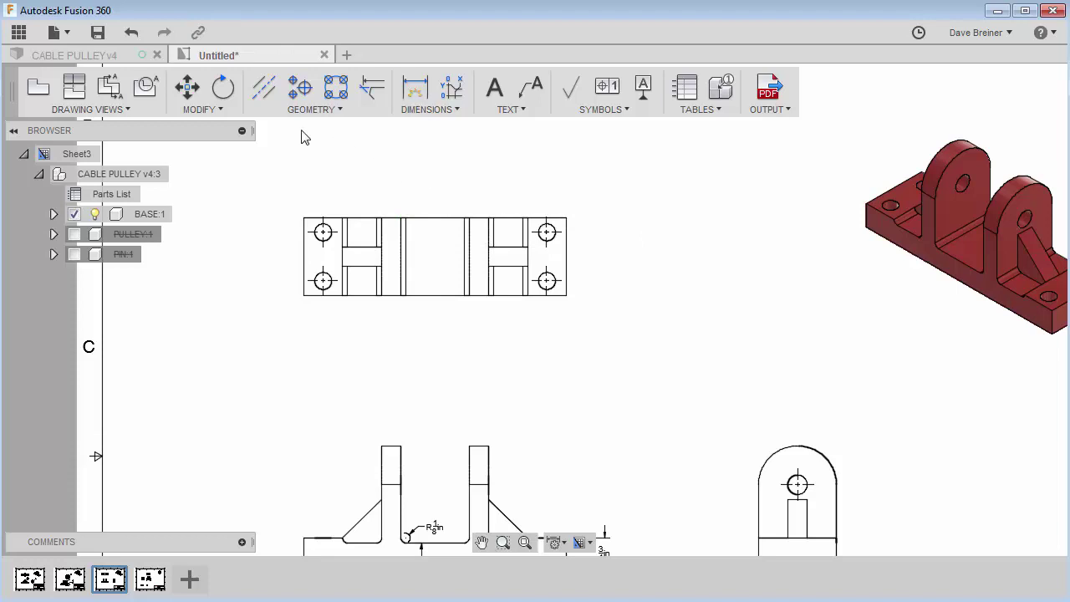
click(263, 91)
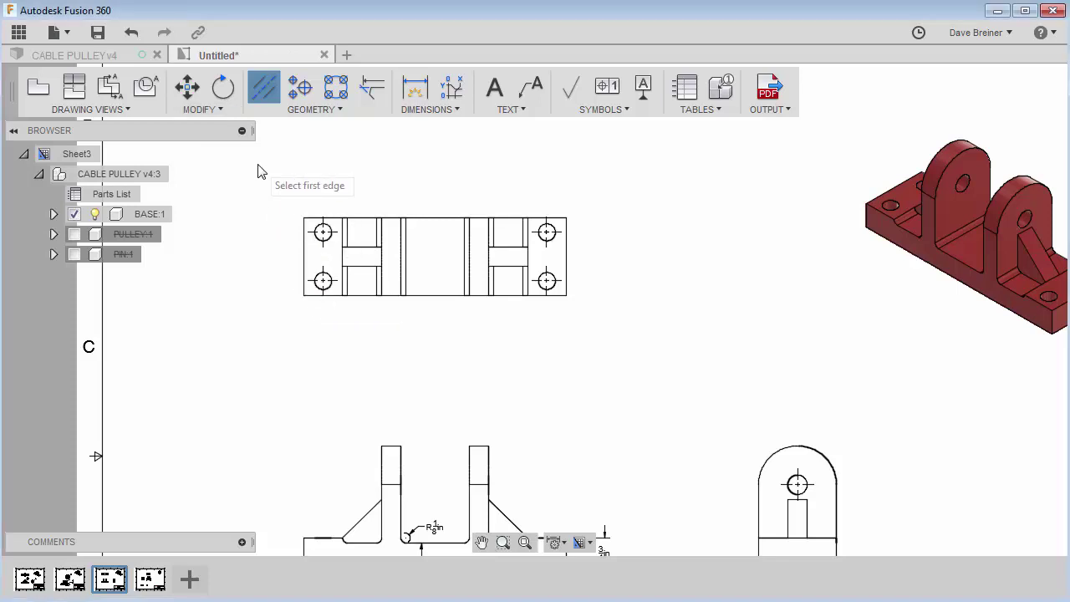
scroll(259, 171, up, 1)
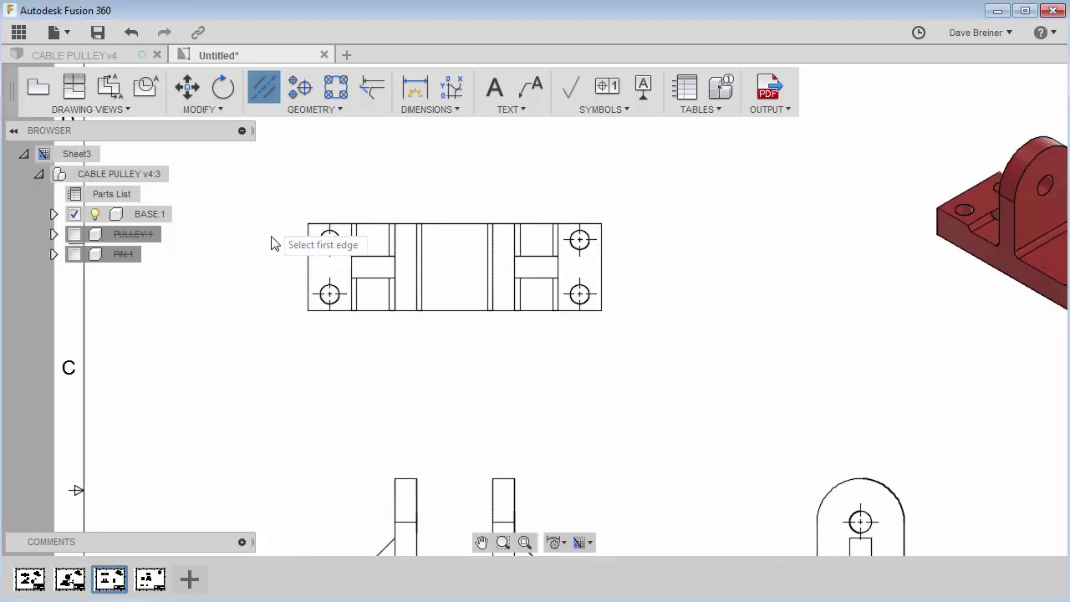
click(307, 270)
click(601, 283)
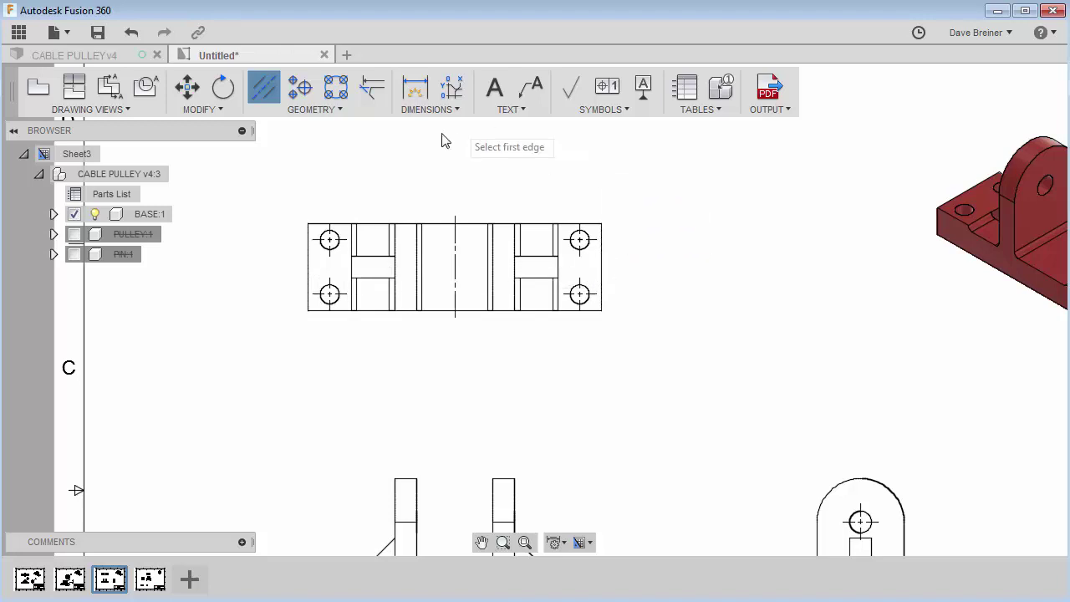
click(481, 224)
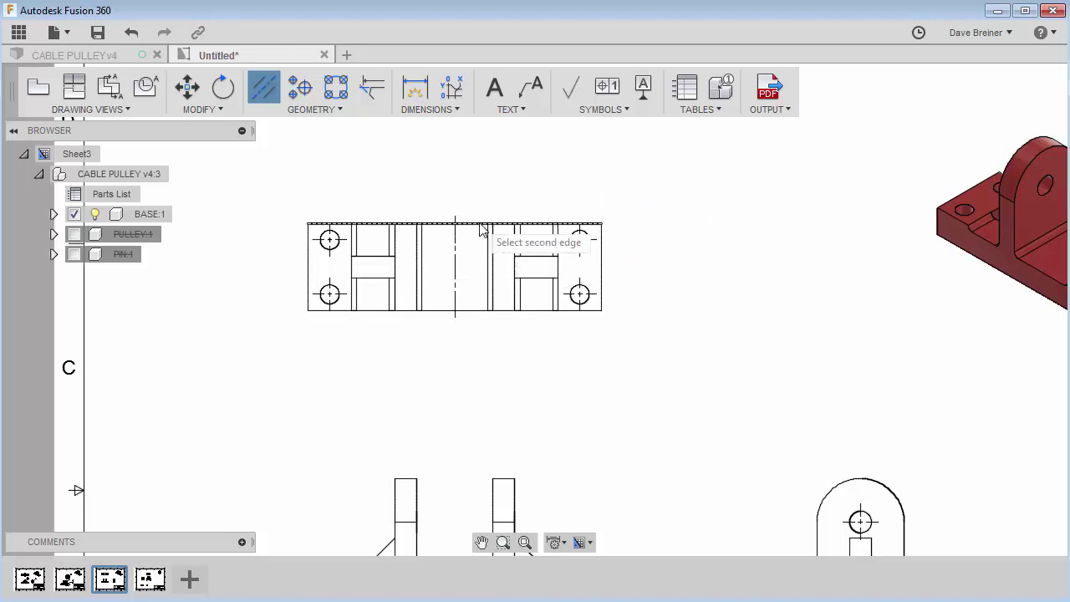
click(477, 313)
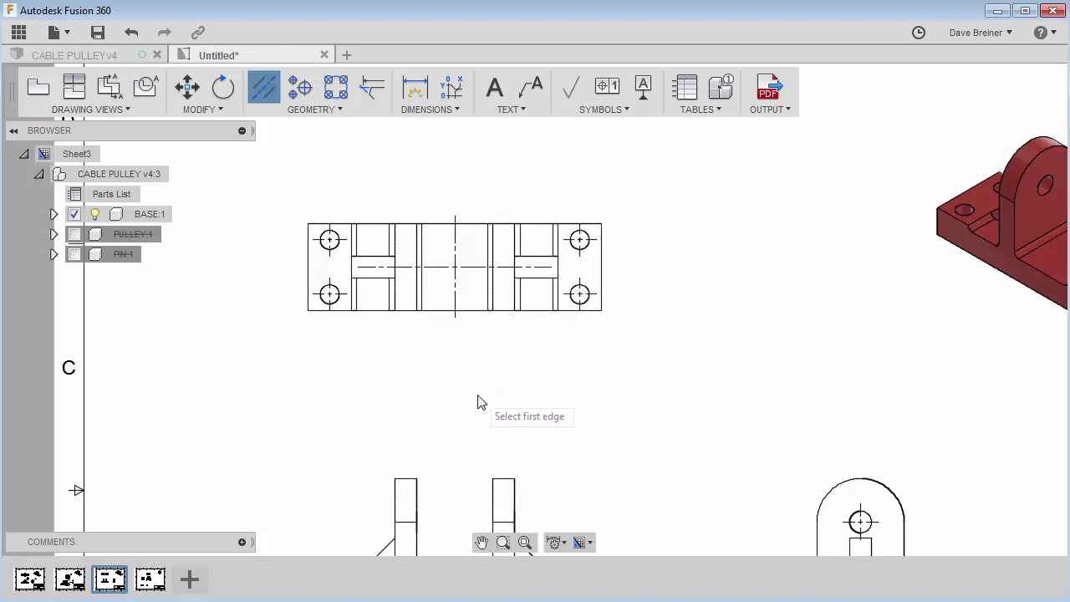
key(Escape)
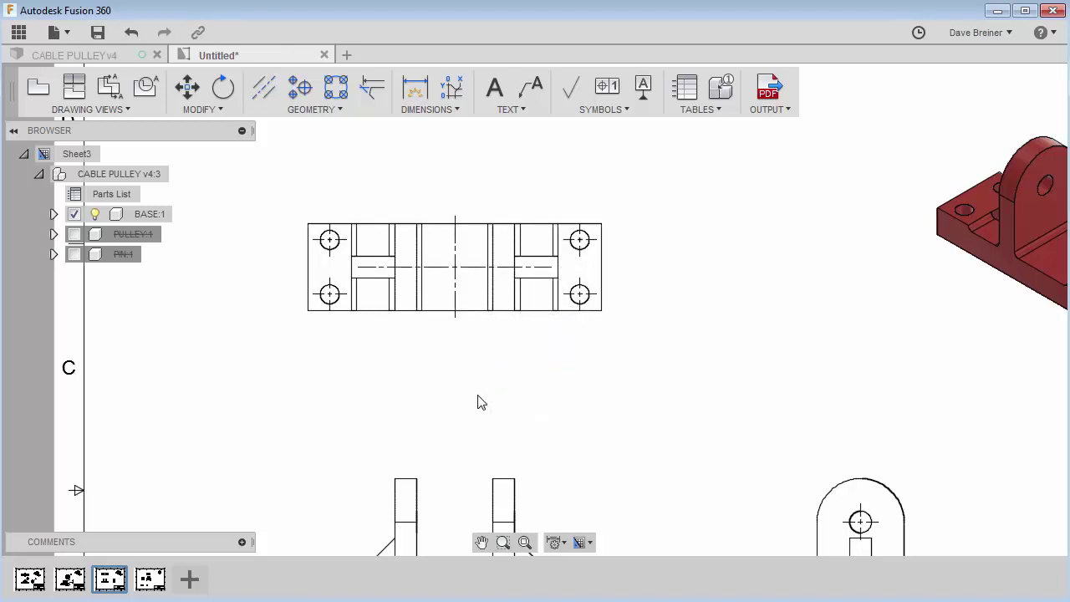
Step: Extend both ends of the horizontal centerline slightly beyond the base's left and right edges in the top view
click(477, 268)
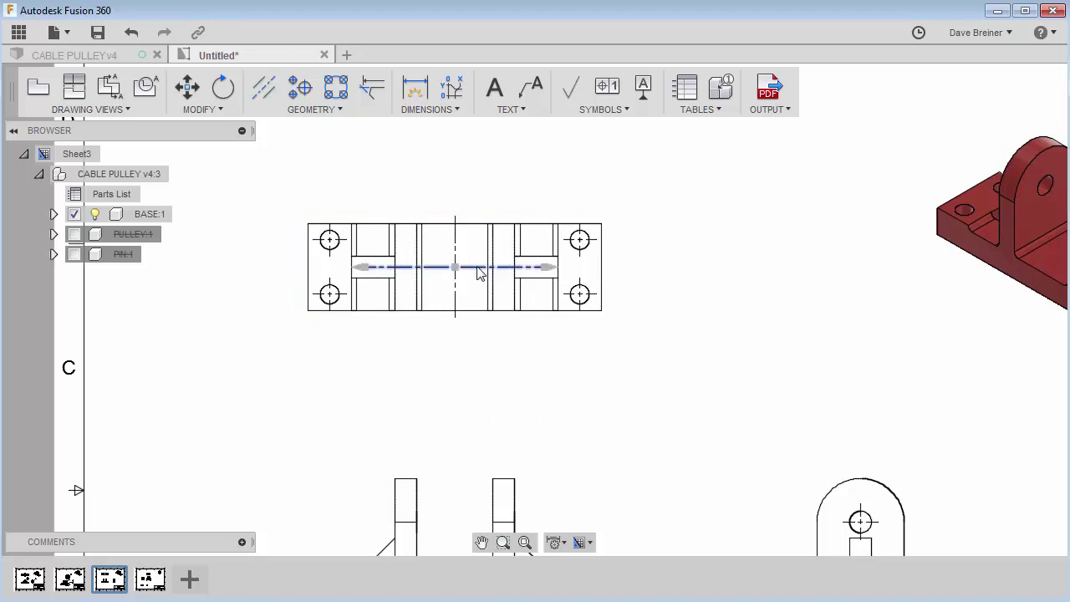
click(551, 268)
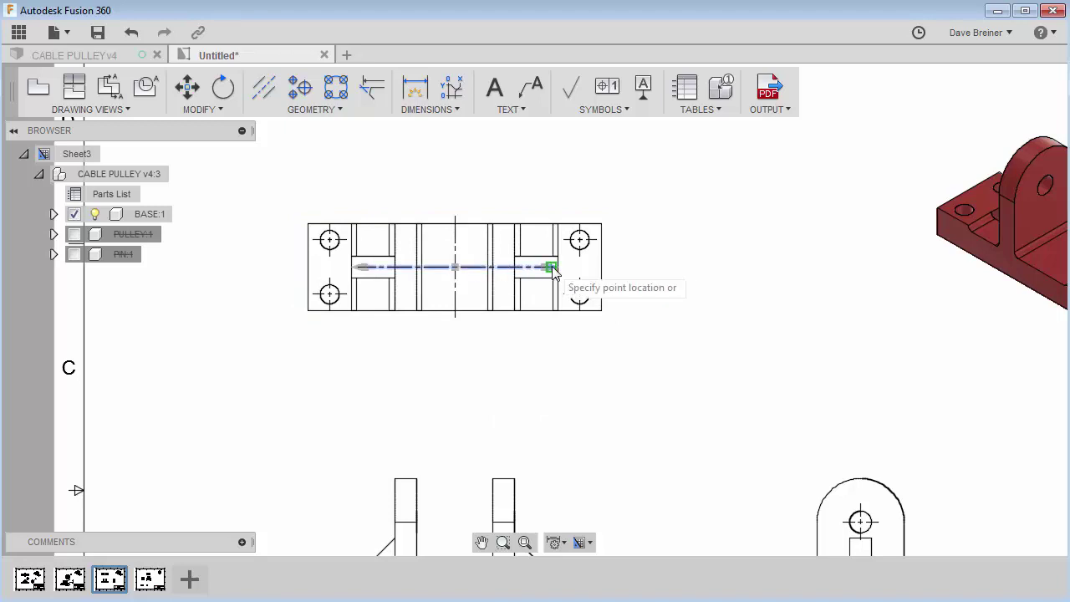
click(618, 269)
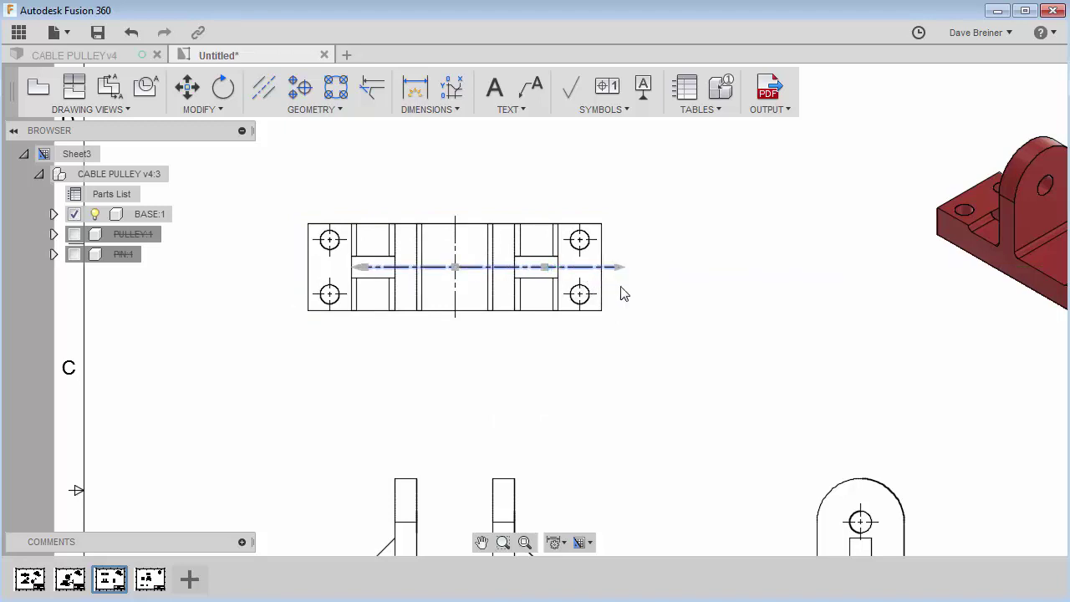
click(362, 268)
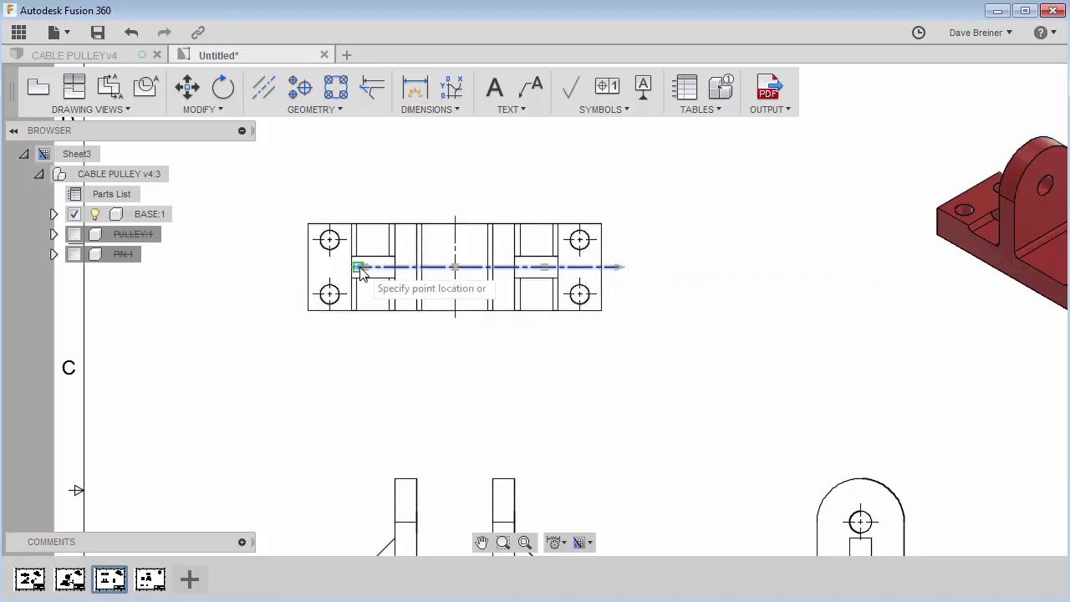
click(292, 268)
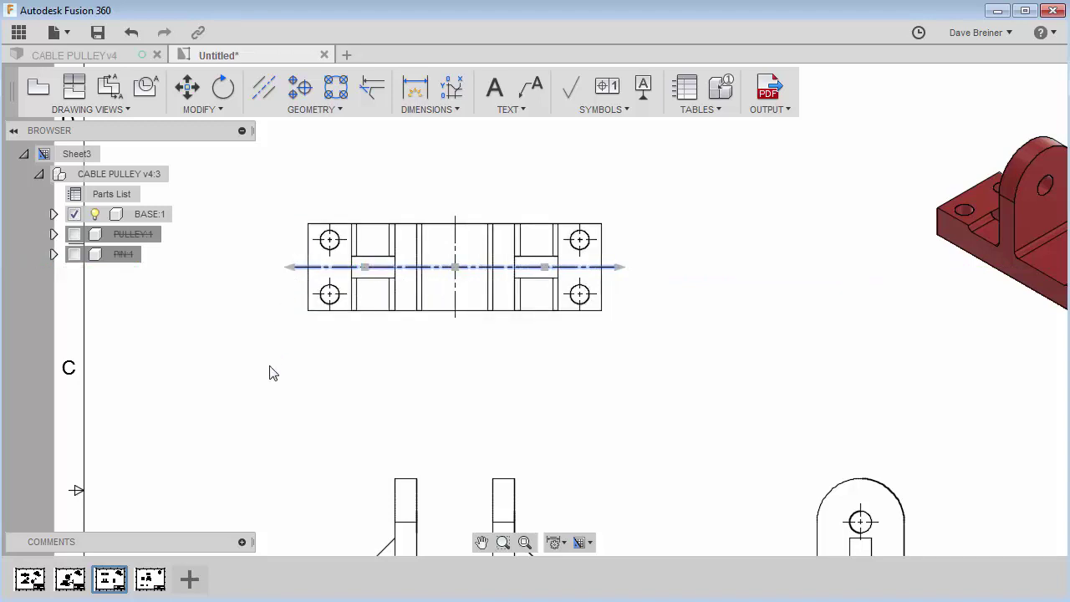
click(400, 385)
click(400, 385)
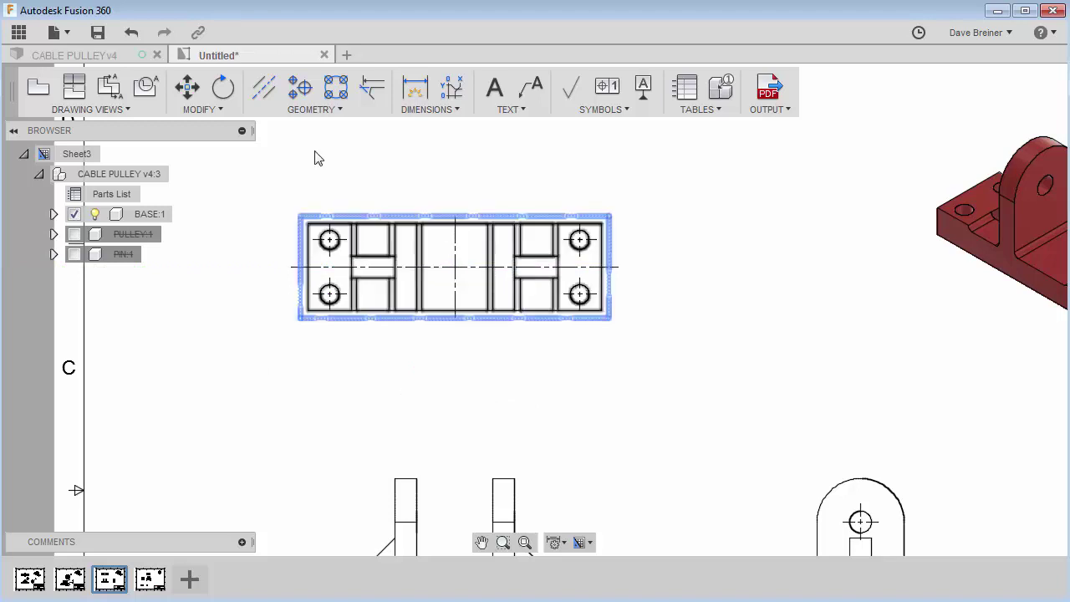
Step: Dimension the lower-left mounting hole's diameter and the horizontal distance from the vertical centerline to the lower-right hole, placing both below the top view
click(405, 109)
click(322, 303)
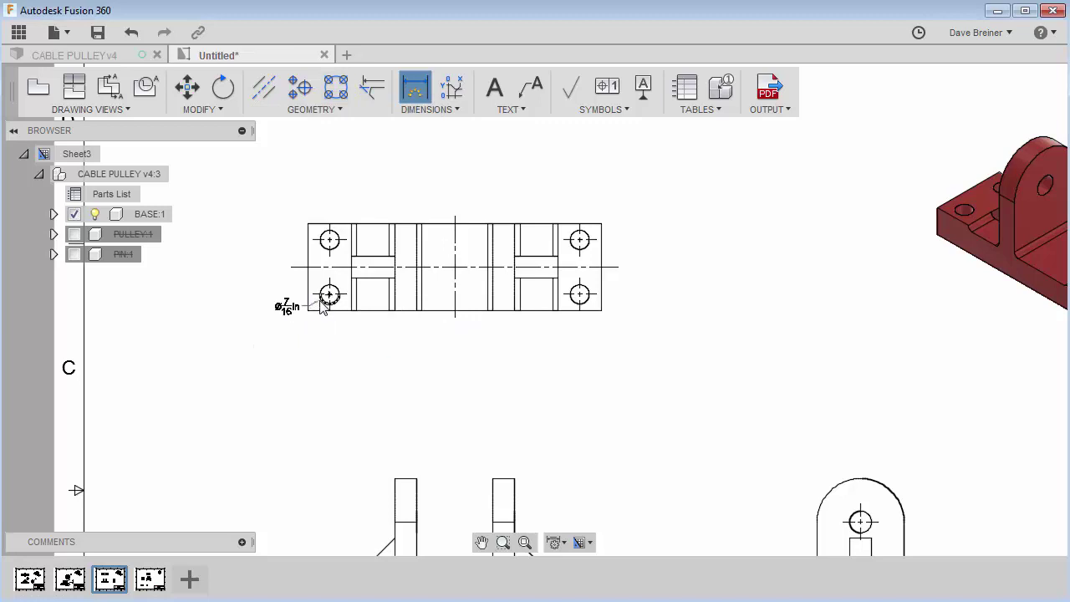
click(276, 350)
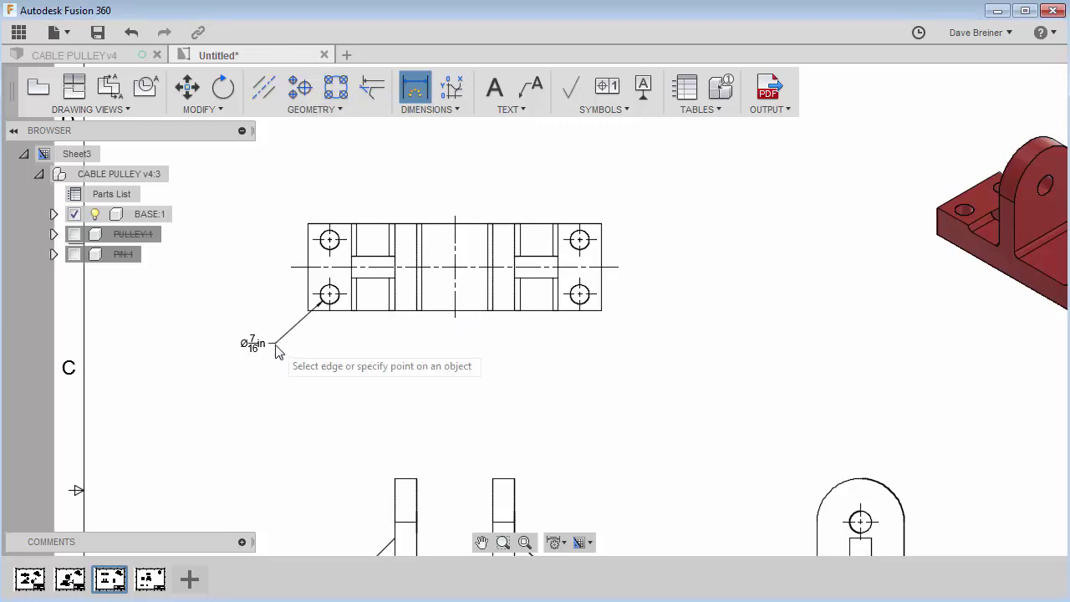
click(454, 317)
click(579, 297)
click(443, 372)
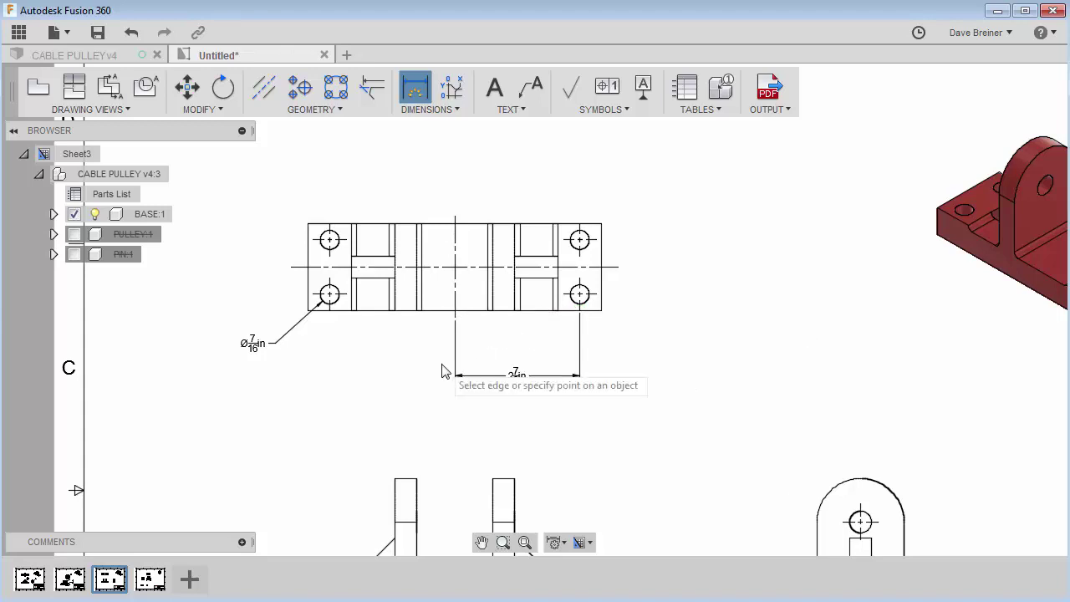
Step: Dimension the right-hand holes' vertical spacing and the lower hole's offset from the horizontal centerline, placing both to the right of the top view
click(589, 294)
click(595, 251)
click(680, 267)
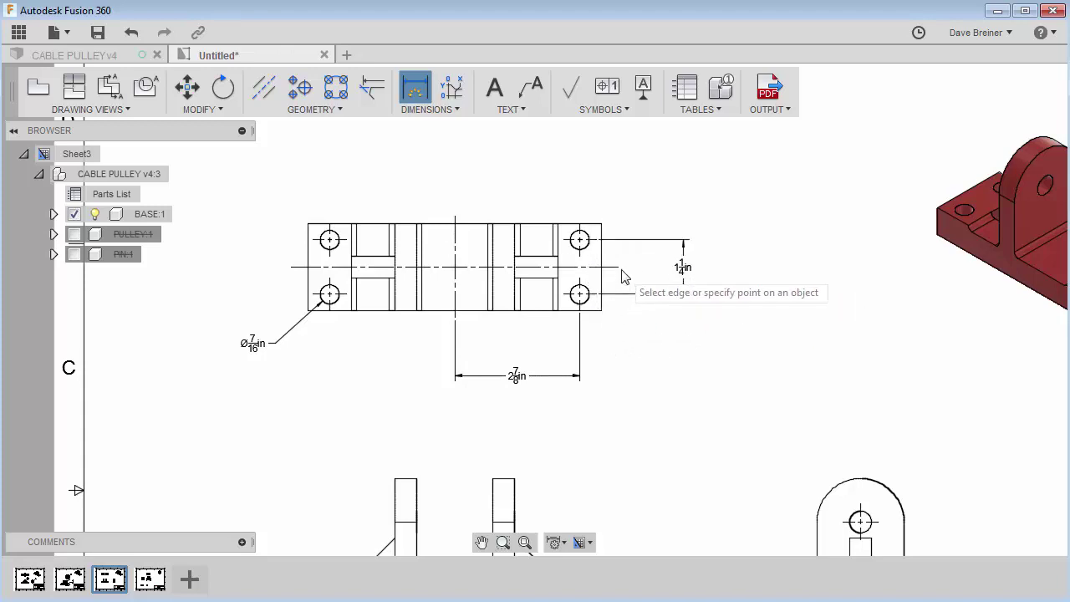
click(617, 266)
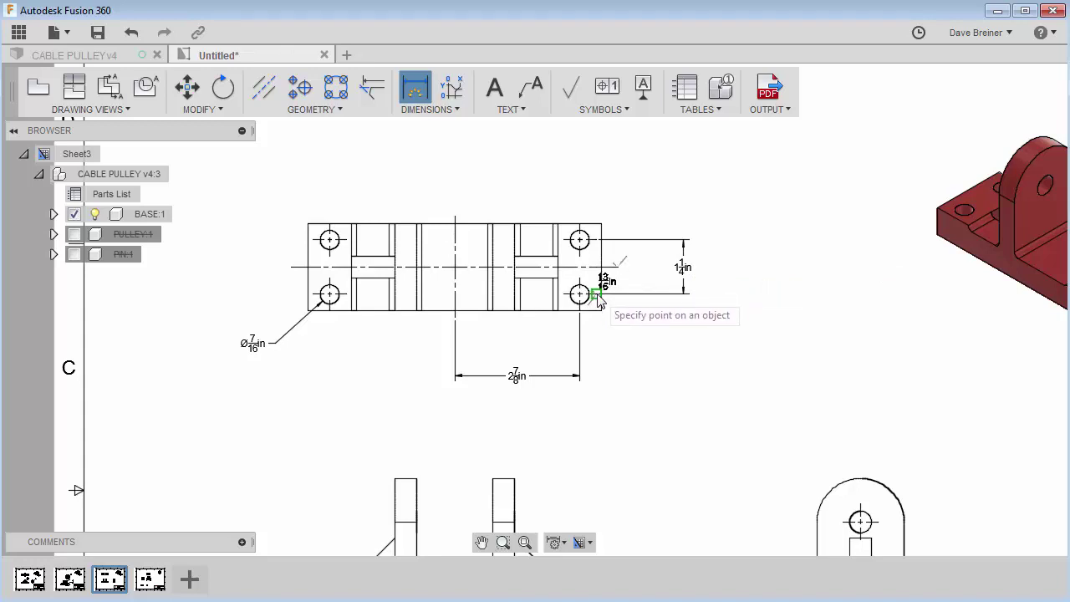
click(597, 296)
click(648, 276)
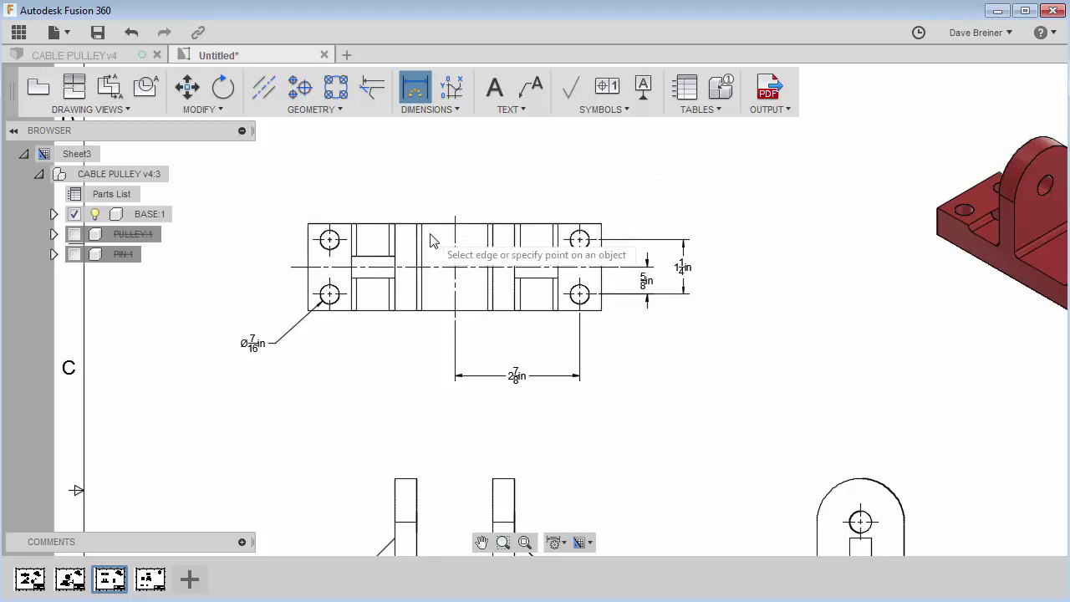
scroll(771, 439, down, 2)
mouse_move(691, 459)
middle_down()
mouse_move(654, 276)
mouse_move(664, 411)
mouse_move(662, 401)
middle_up()
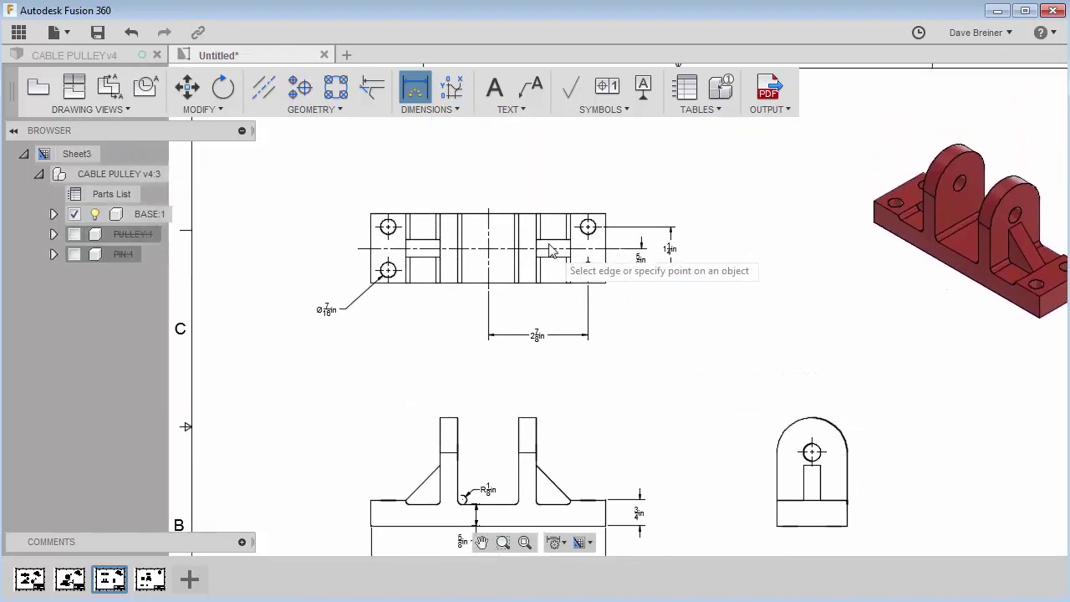
Step: Turn off the tangent edges in the base's top view
key(Escape)
click(530, 217)
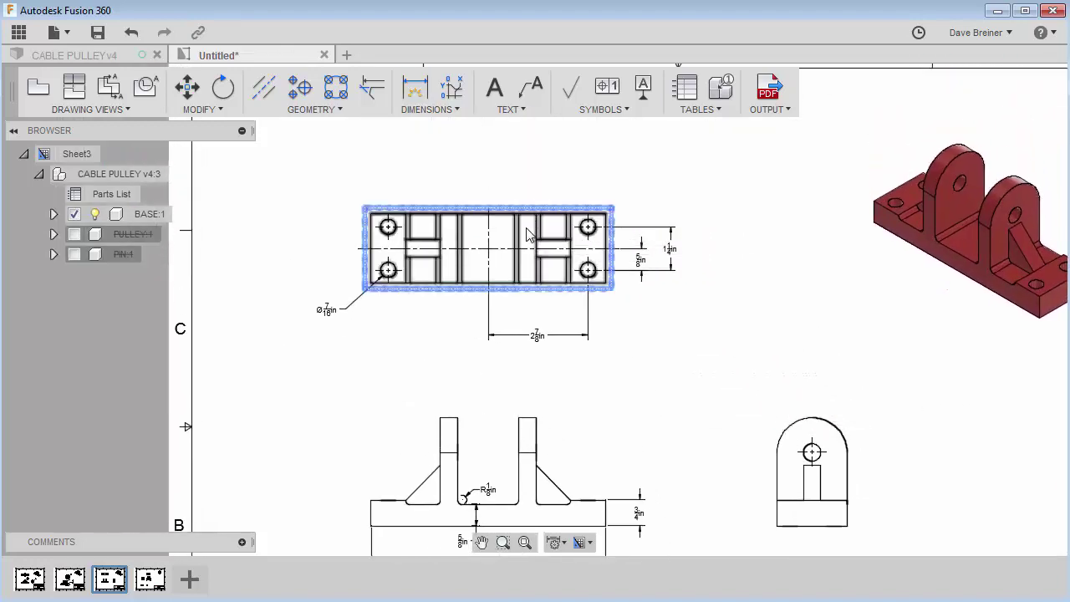
right_click(527, 234)
click(603, 206)
click(601, 205)
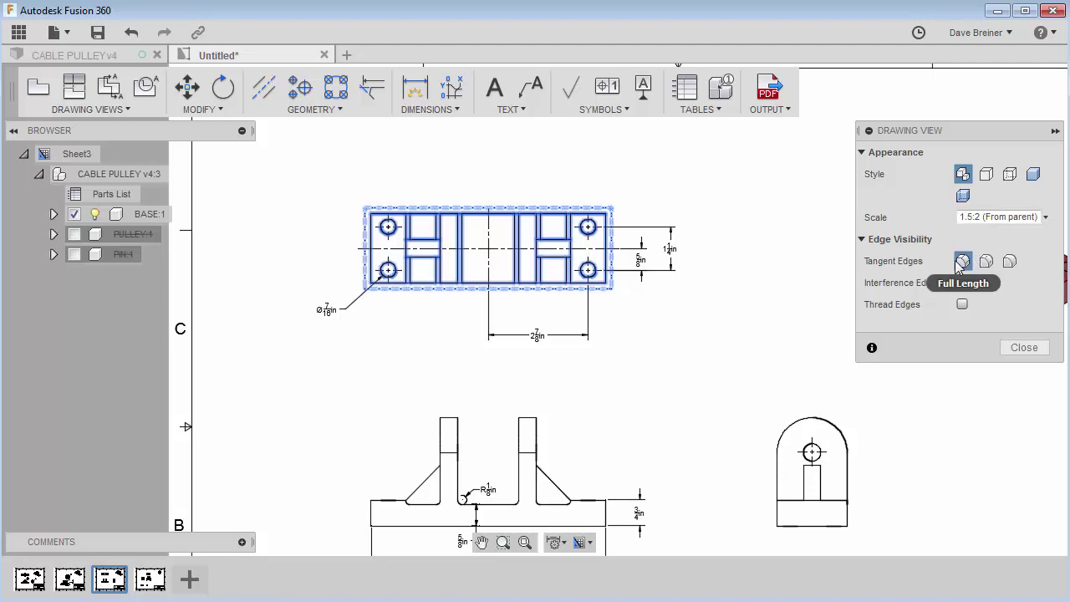
click(1009, 262)
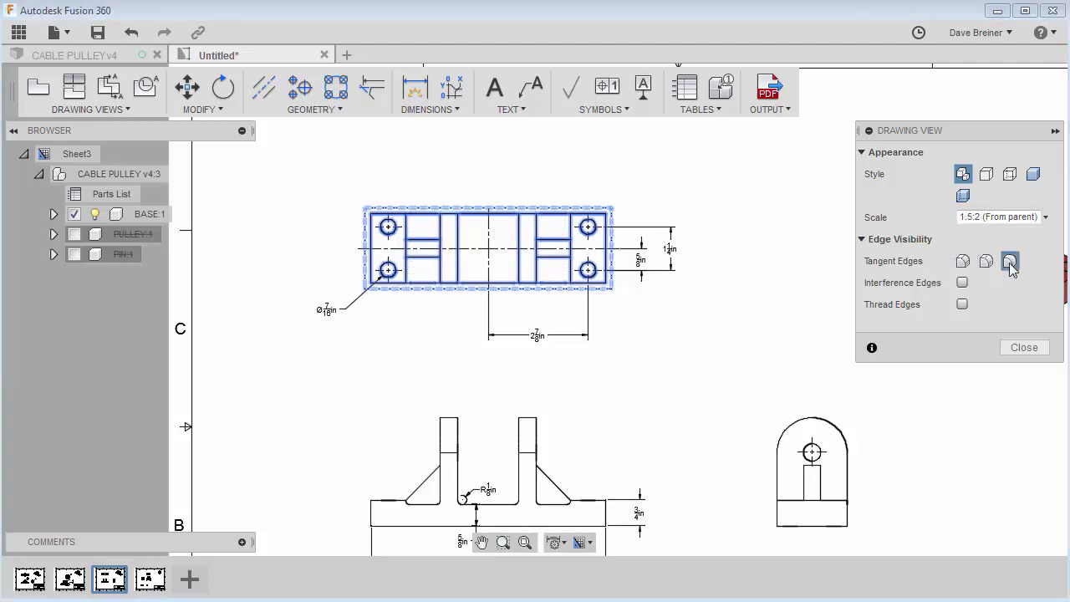
click(1025, 348)
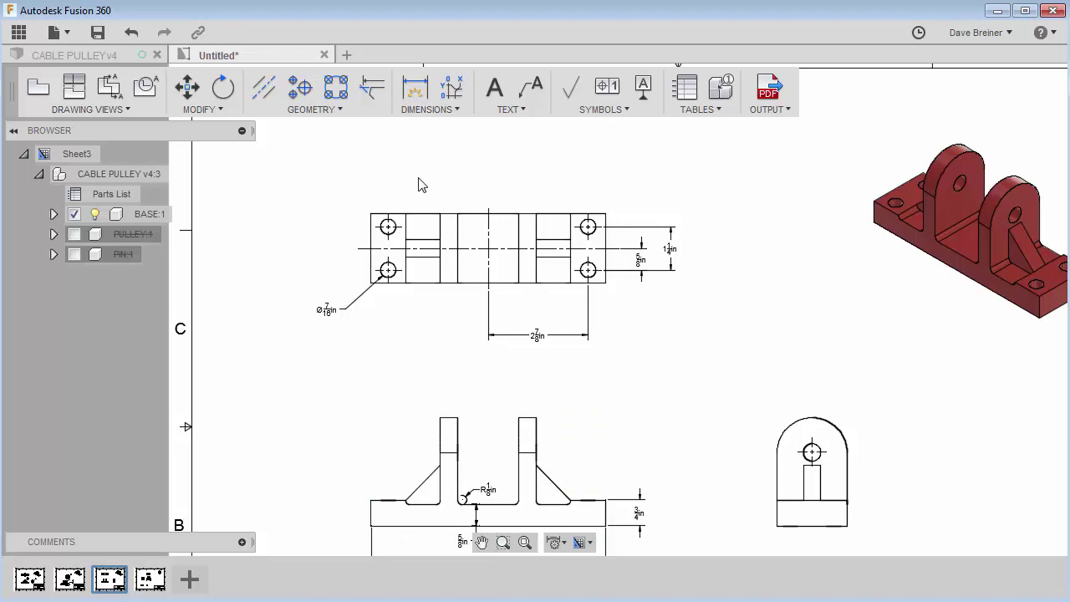
Step: Dimension the gap between the two uprights and the vertical centerline's distance to the right upright's inner edge, placing both above the top view
click(418, 106)
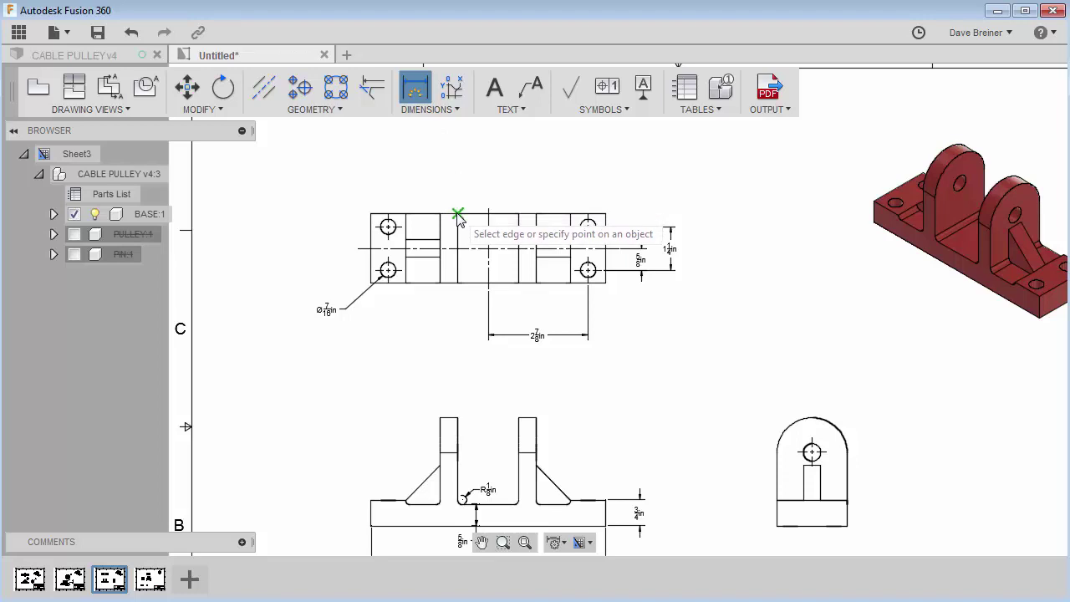
click(488, 214)
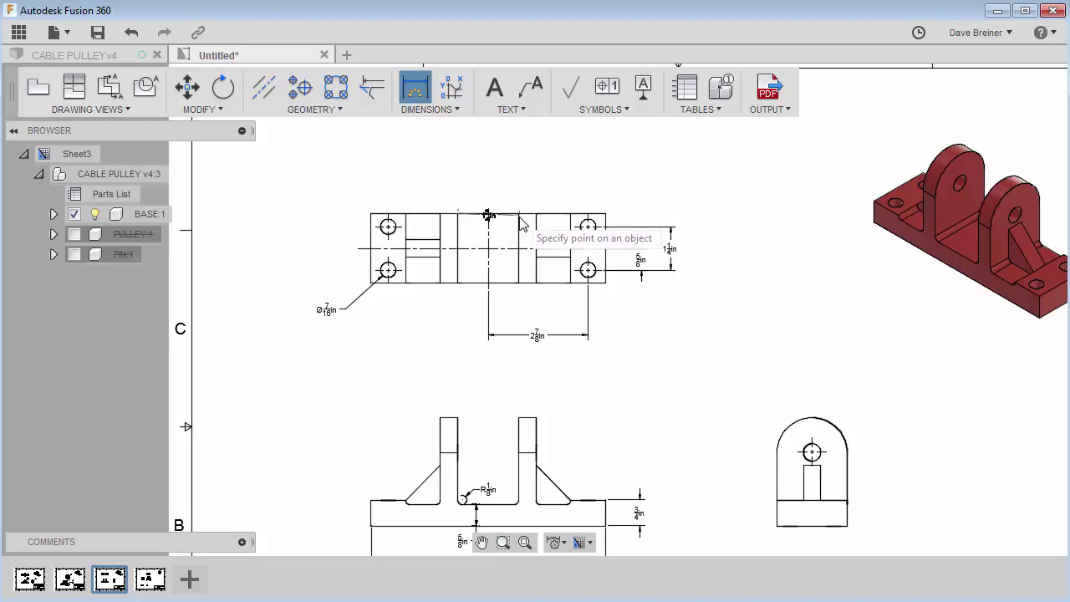
scroll(520, 220, up, 3)
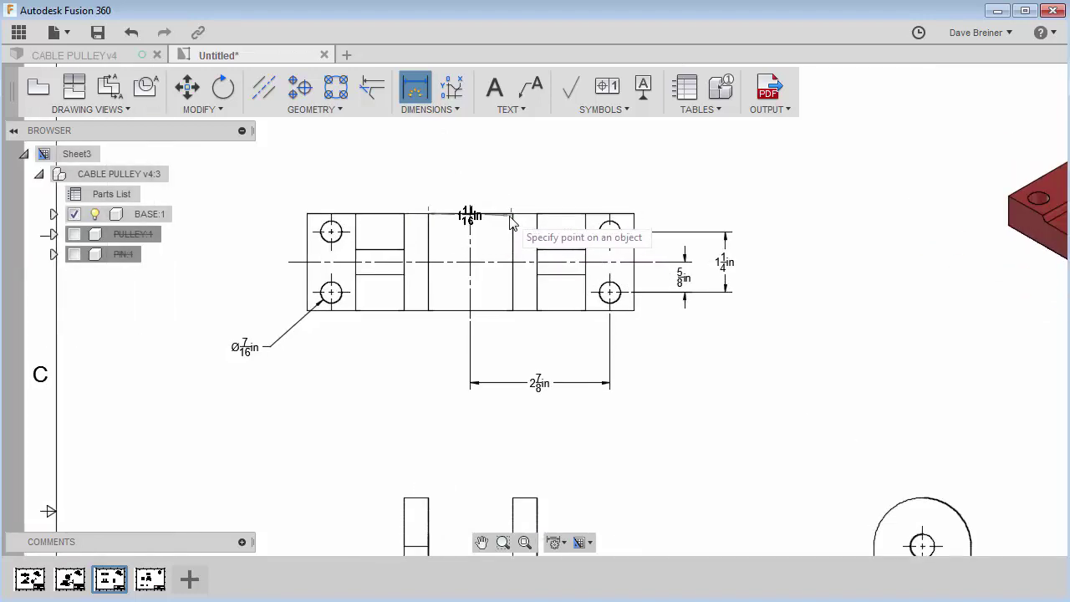
click(513, 215)
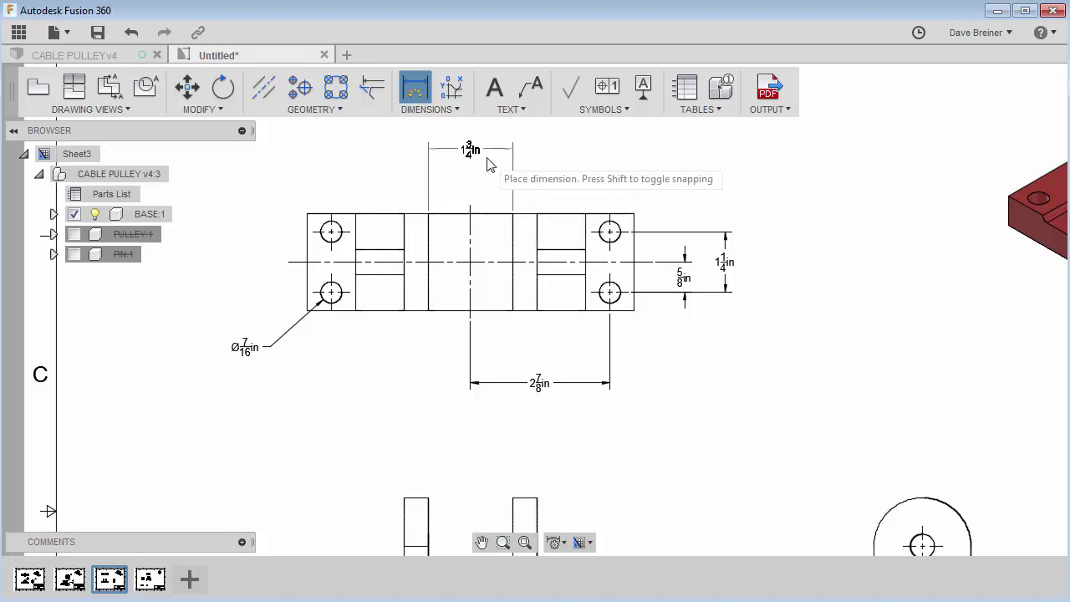
click(490, 165)
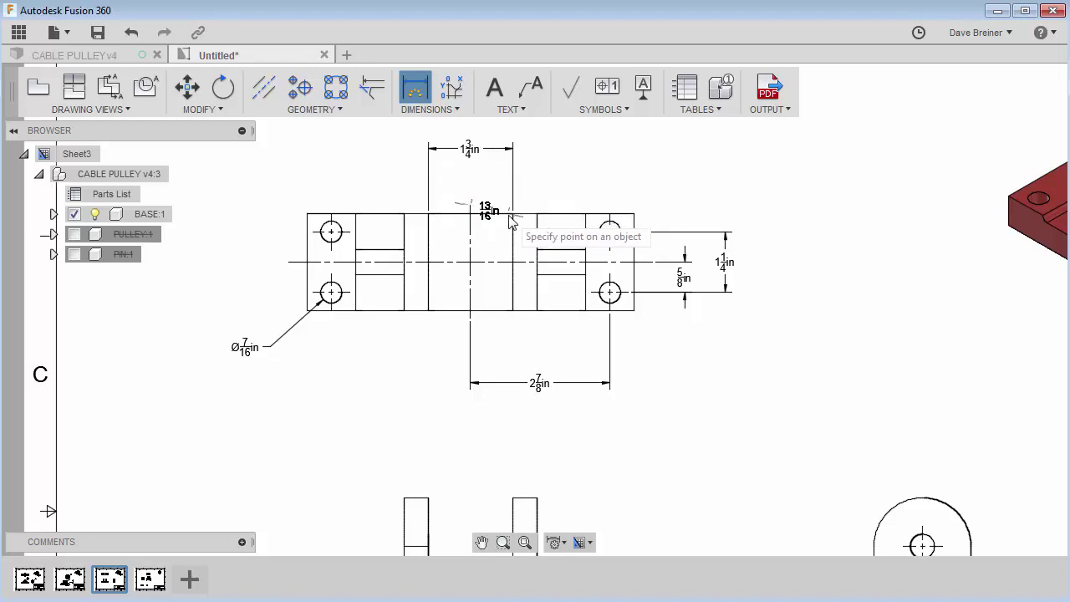
click(473, 186)
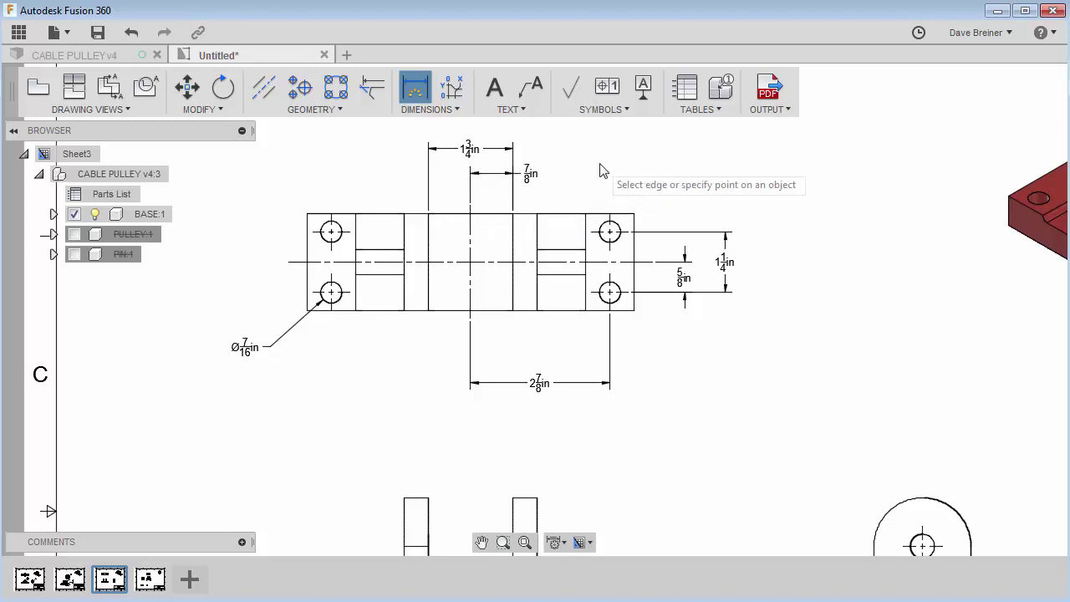
Step: Dimension the right upright's thickness above the top view, just below the existing dimension from the centerline
click(512, 214)
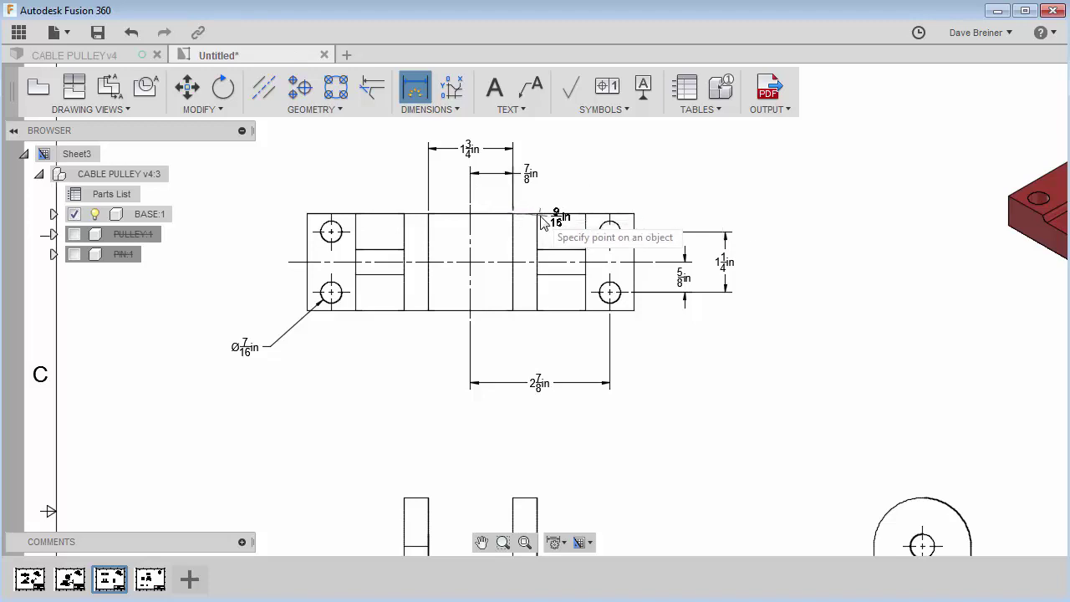
click(538, 216)
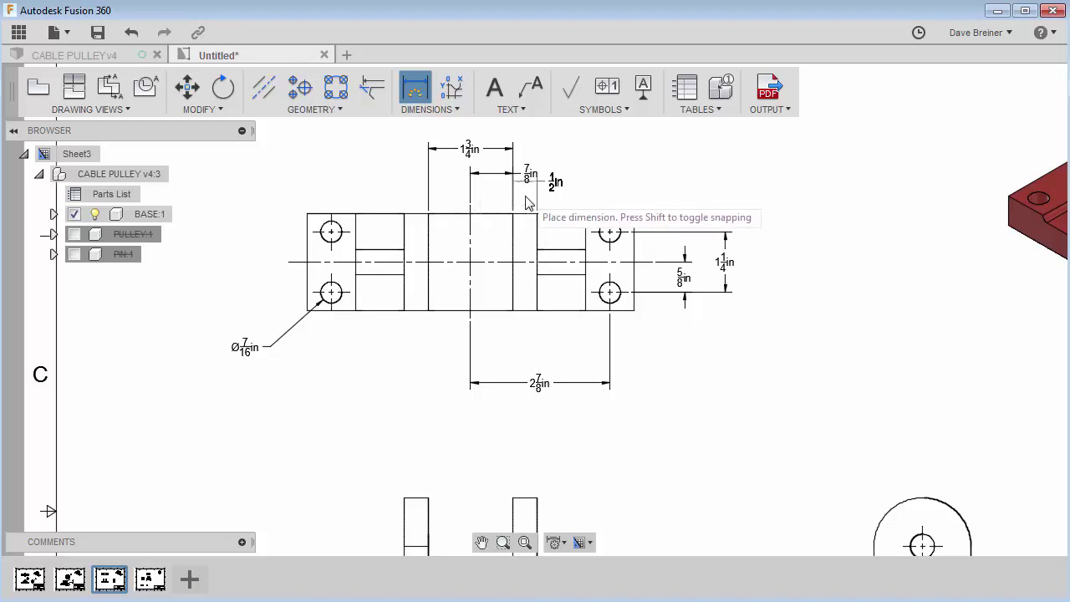
click(535, 196)
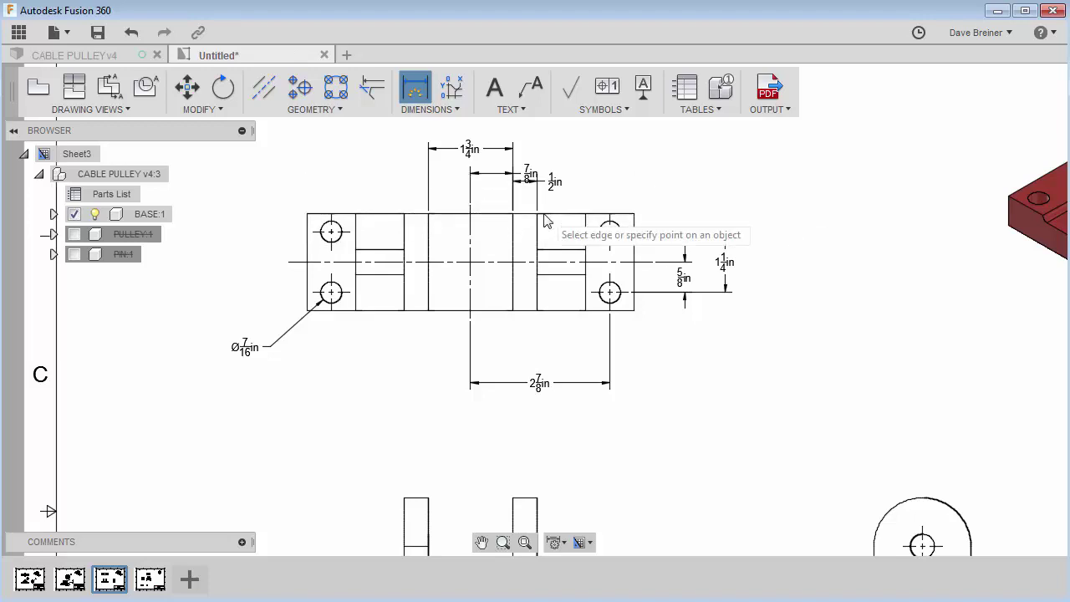
Step: Dimension the right rib's length and the right end section's length above the top view, in line with the upright gap dimension
click(589, 219)
click(580, 159)
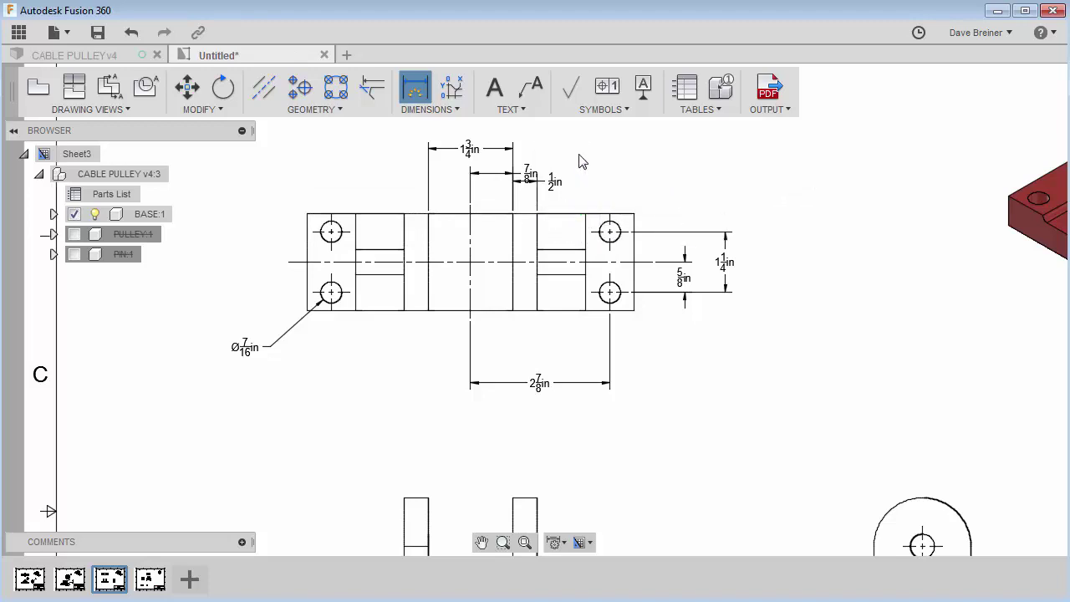
click(585, 213)
click(634, 214)
click(620, 157)
key(Escape)
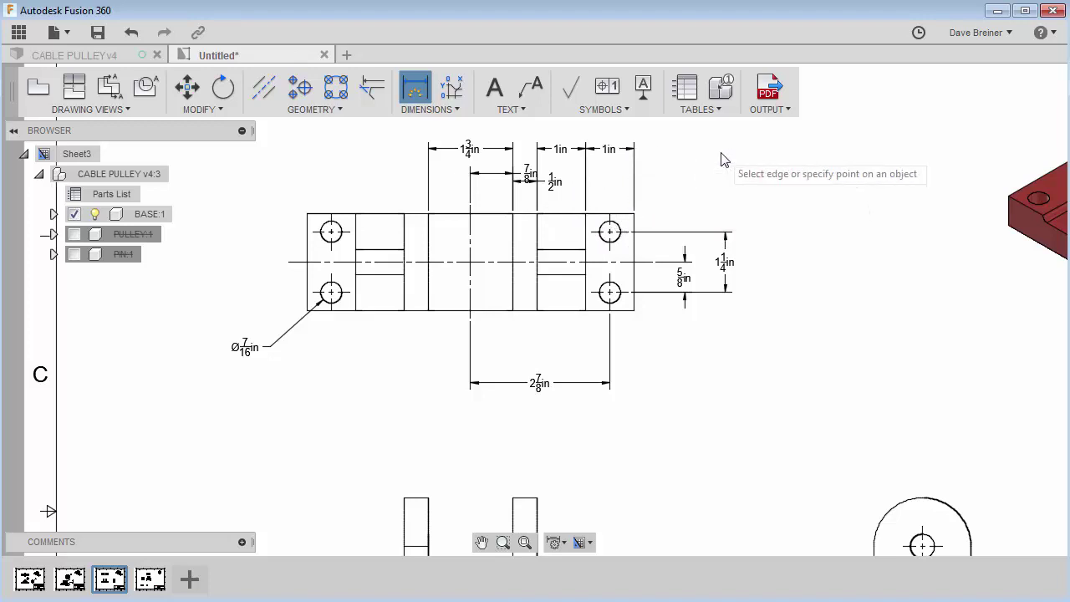
key(Escape)
Step: Move the text of the centerline-to-upright dimension above the top view so that it sits between its extension lines
click(530, 176)
click(530, 175)
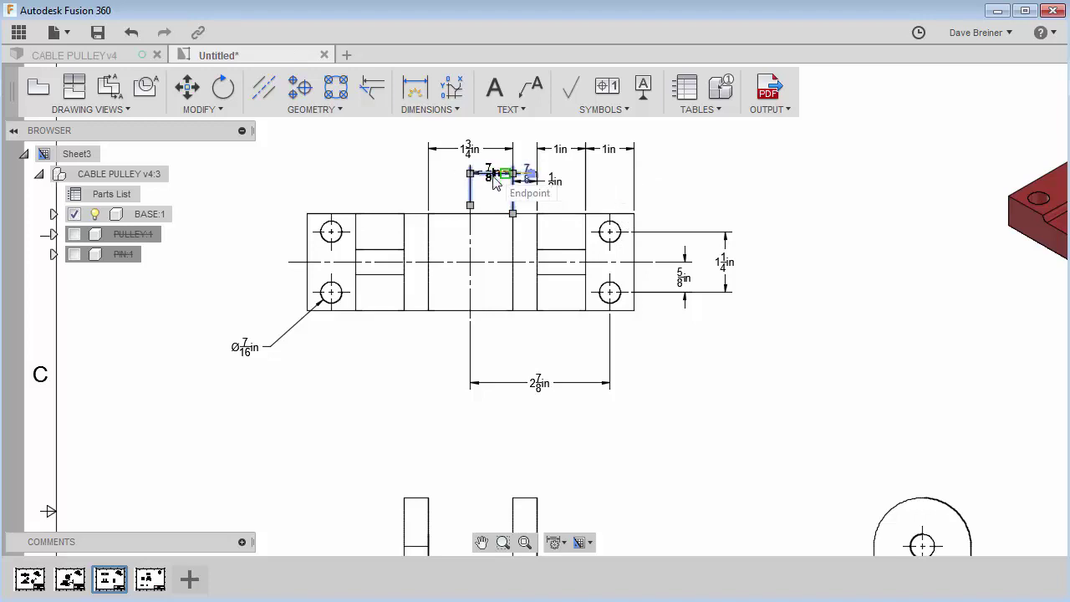
click(494, 185)
scroll(494, 185, up, 3)
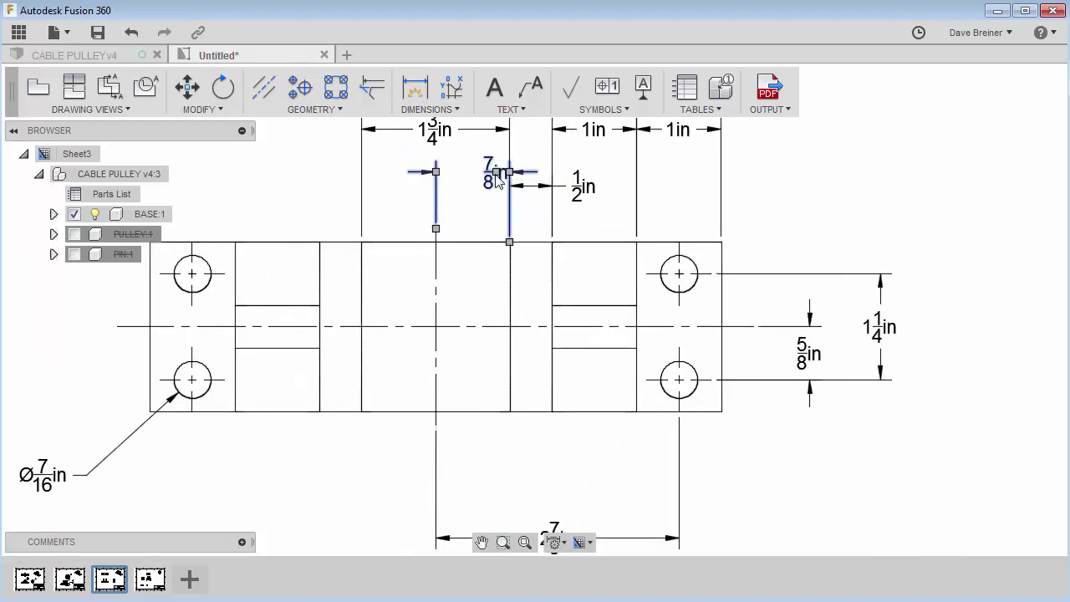
click(473, 173)
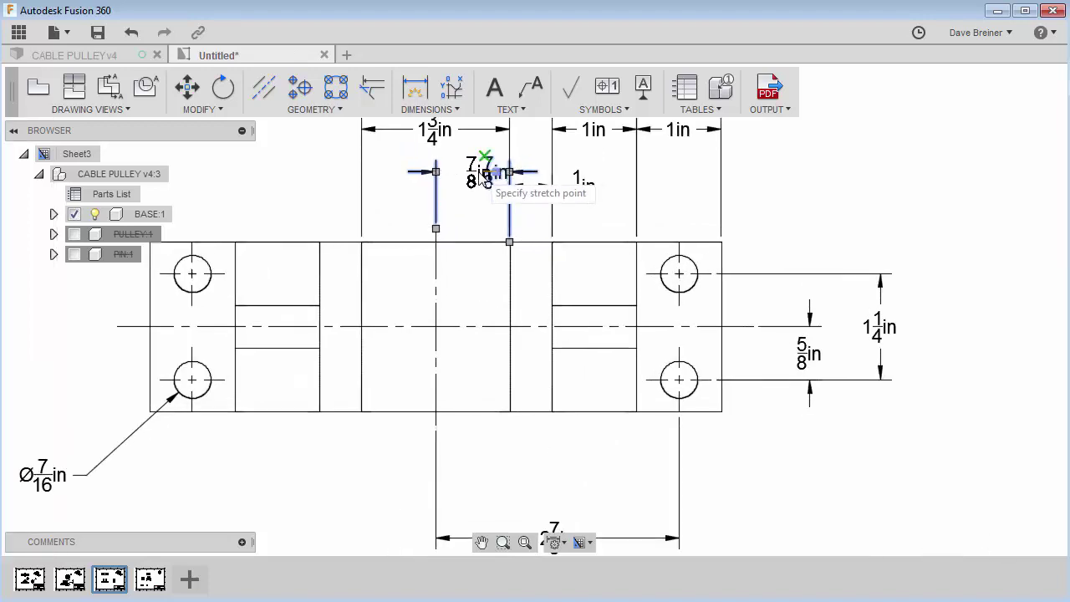
click(475, 173)
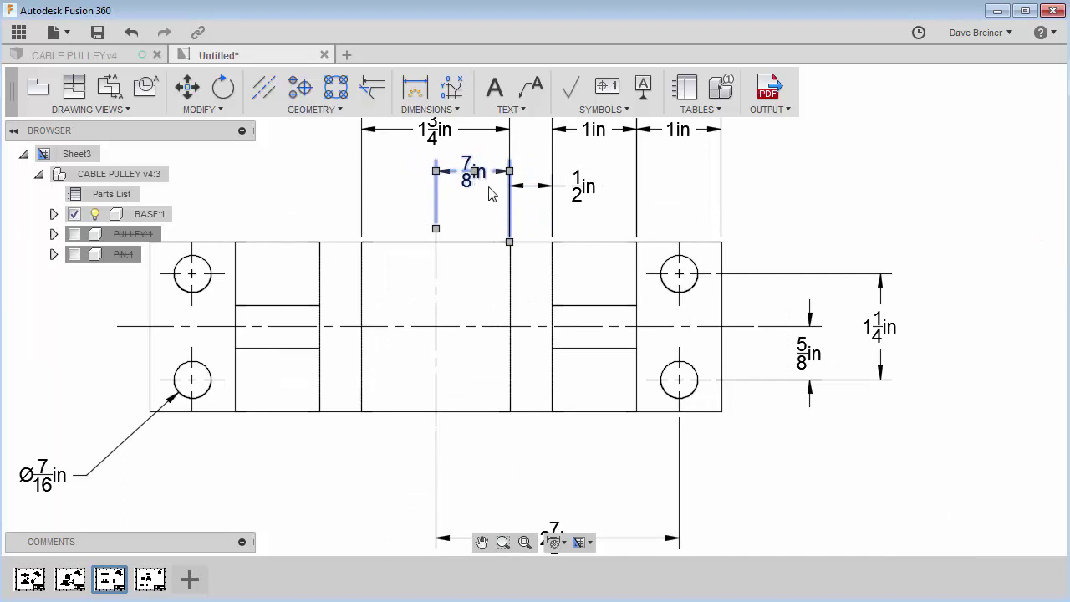
Step: Lower the centerline-to-upright dimension to line up with the right upright's thickness dimension
click(514, 178)
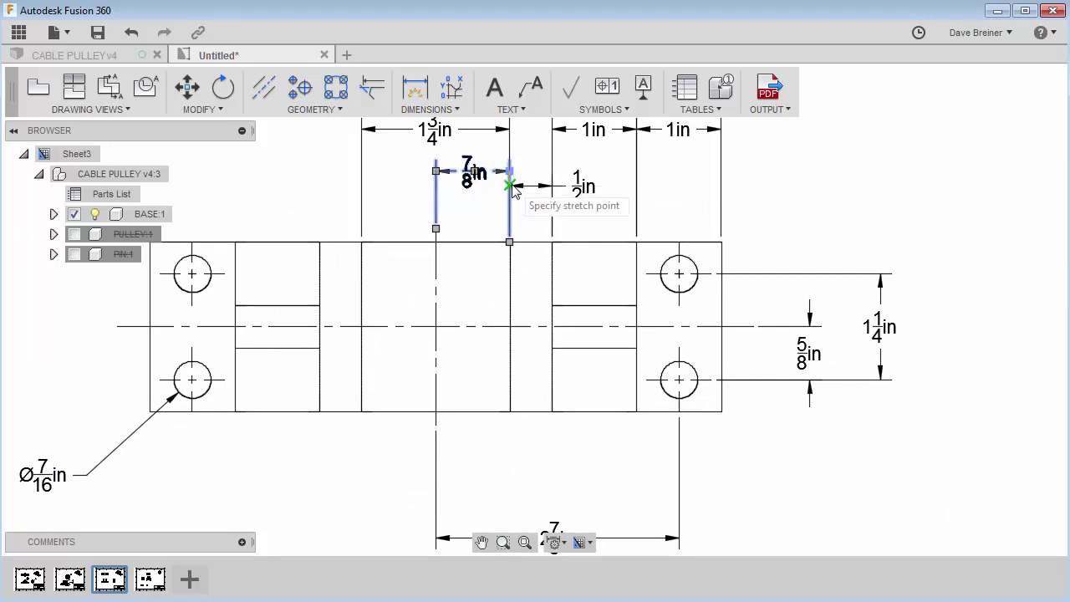
click(516, 190)
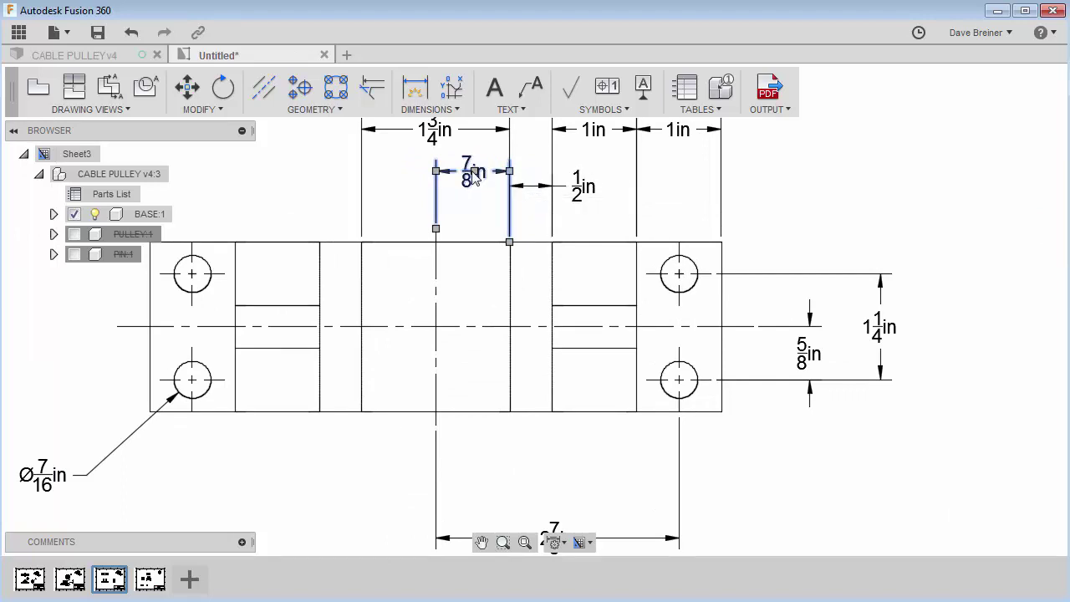
click(475, 172)
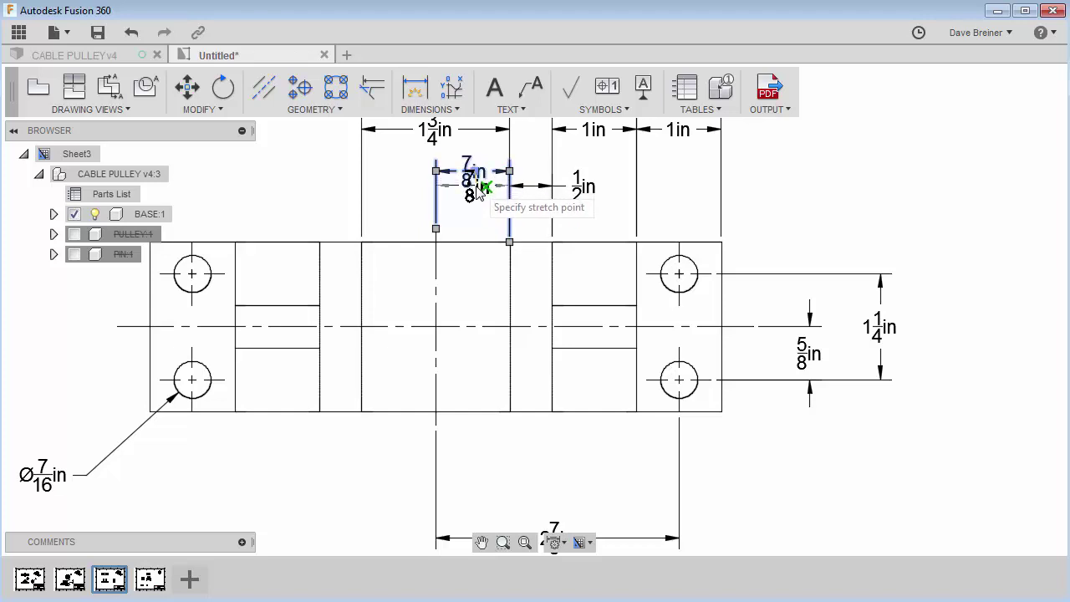
click(477, 188)
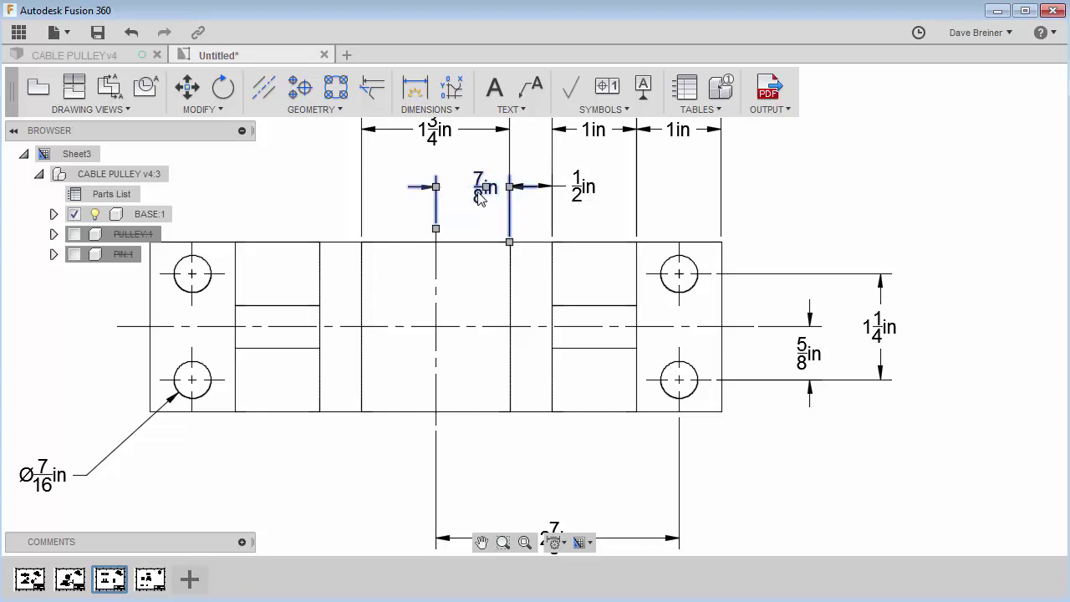
click(783, 182)
Step: Dimension the upright's rounded top radius and the pin hole's diameter in the side view, placing them above on opposite sides
scroll(783, 182, down, 3)
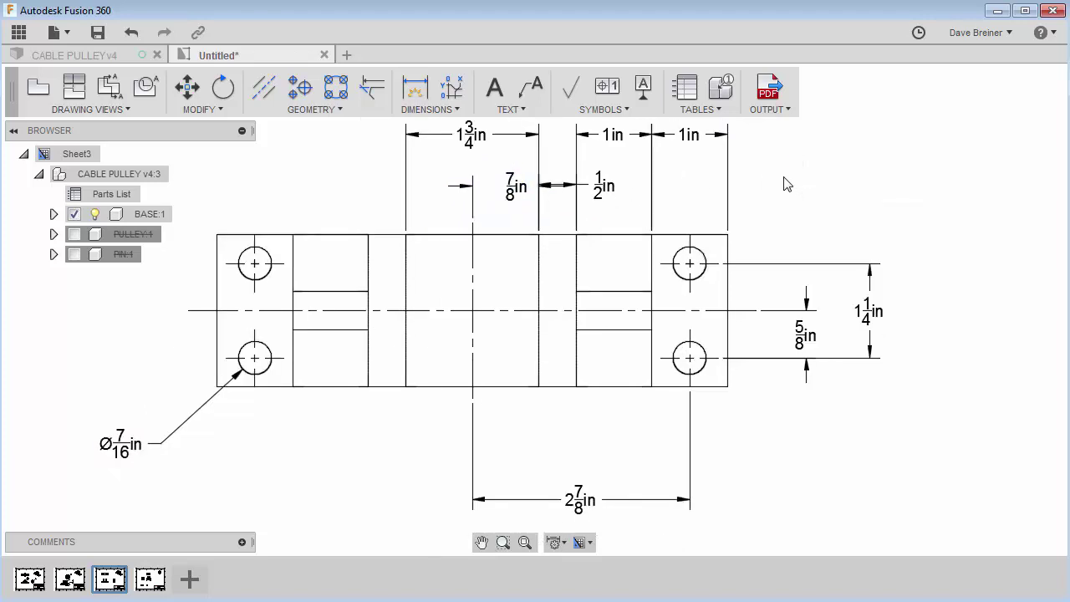
scroll(786, 184, up, 1)
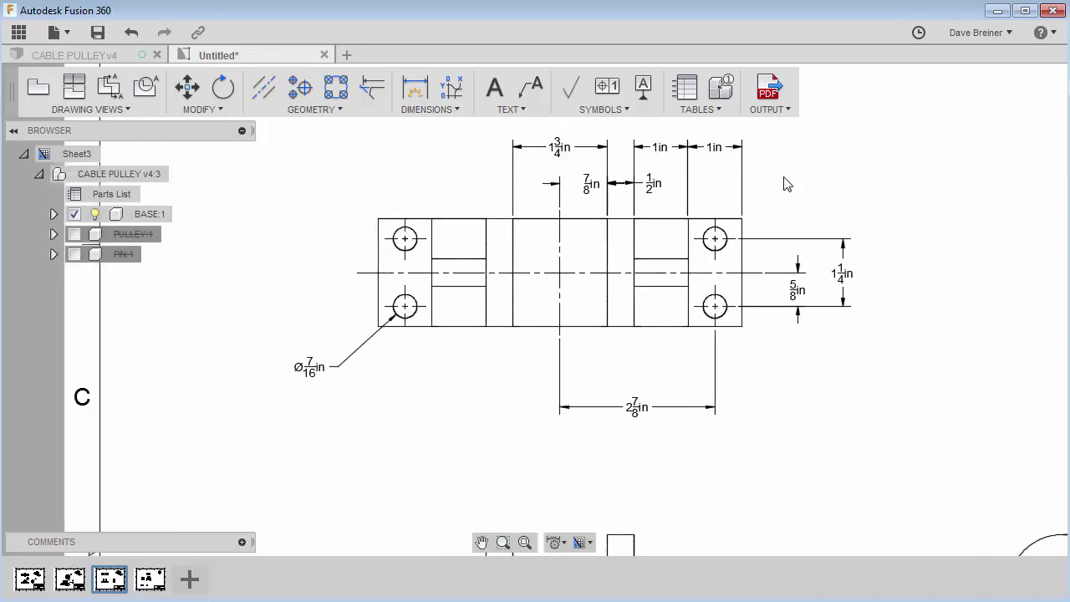
scroll(786, 184, down, 1)
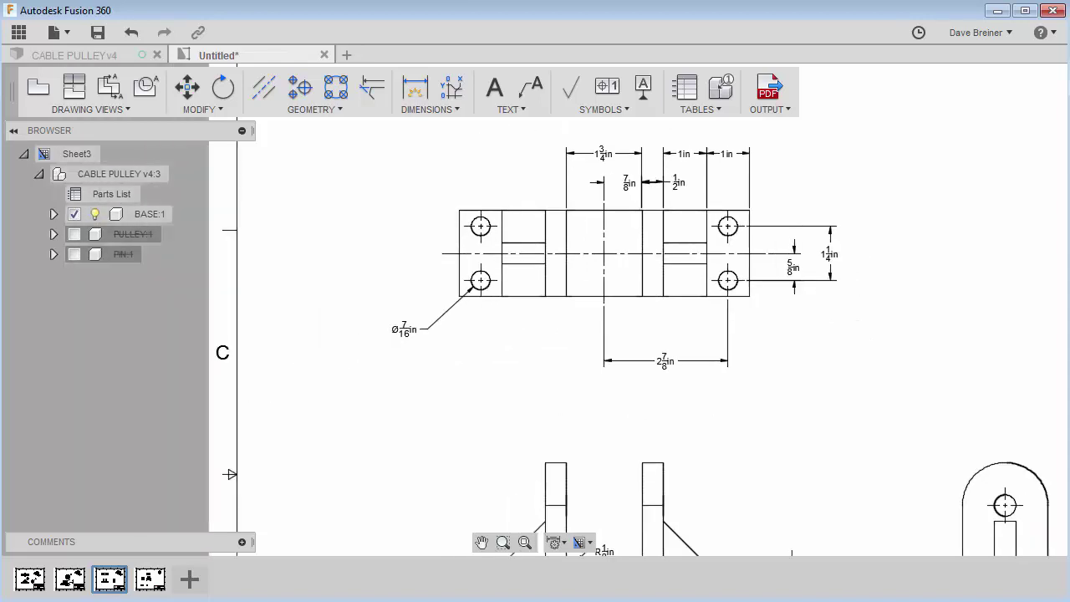
middle_drag(838, 359, 551, 195)
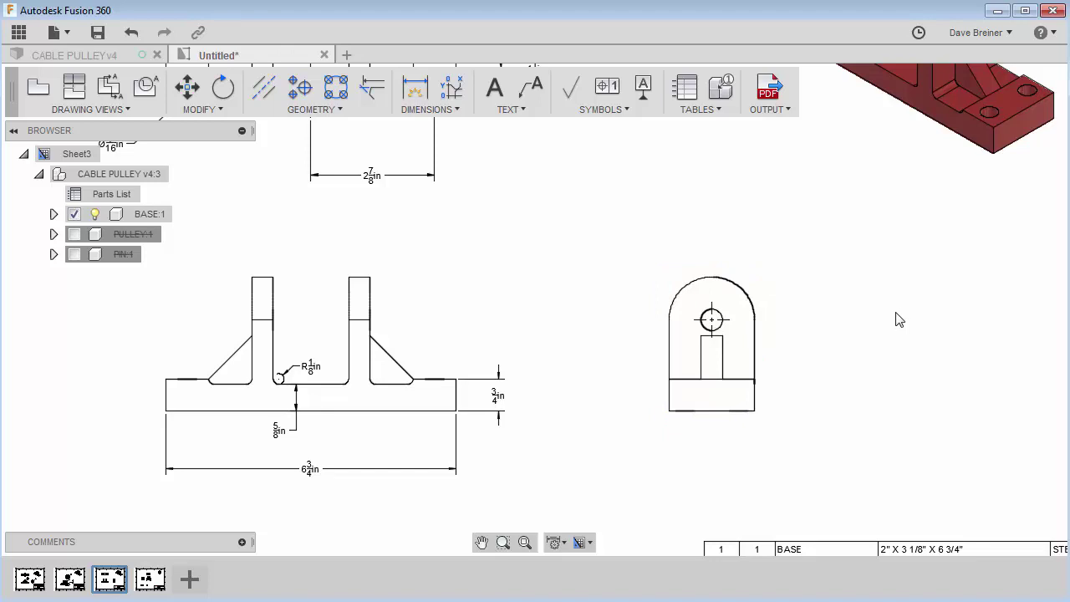
click(415, 88)
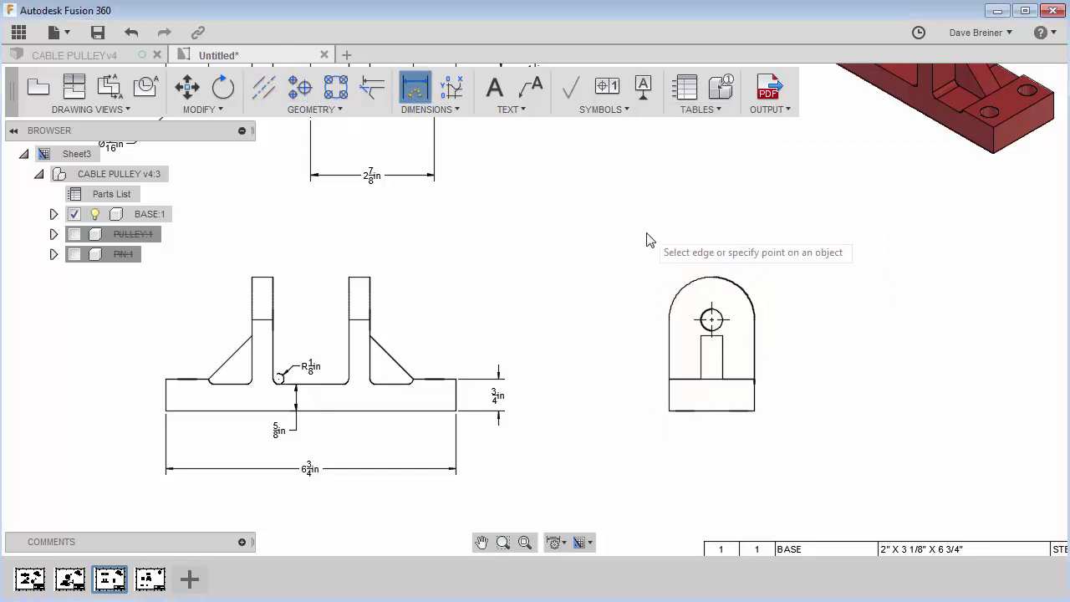
click(685, 287)
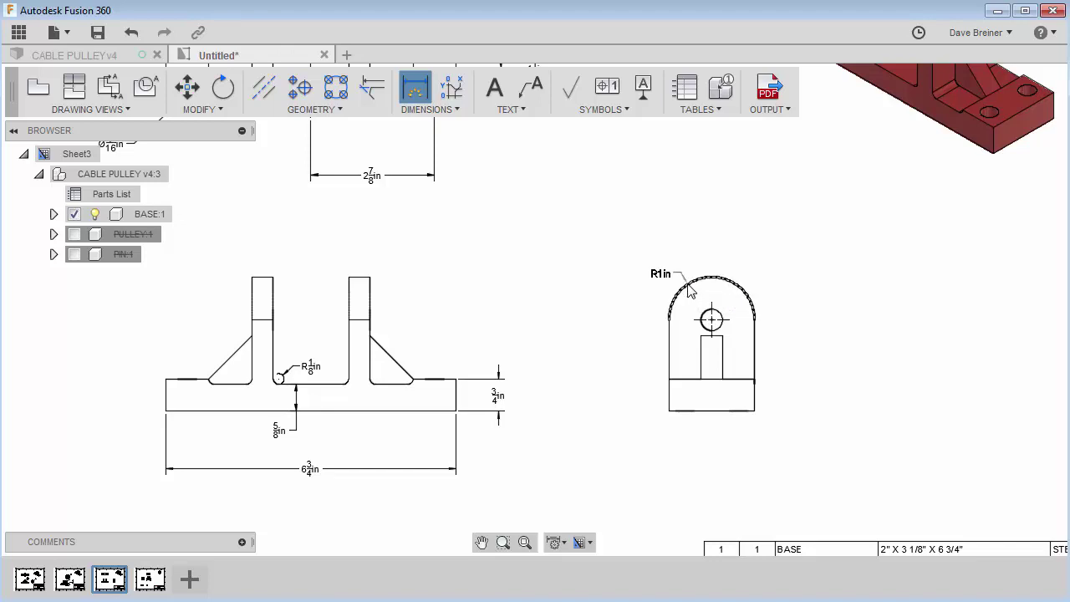
click(664, 250)
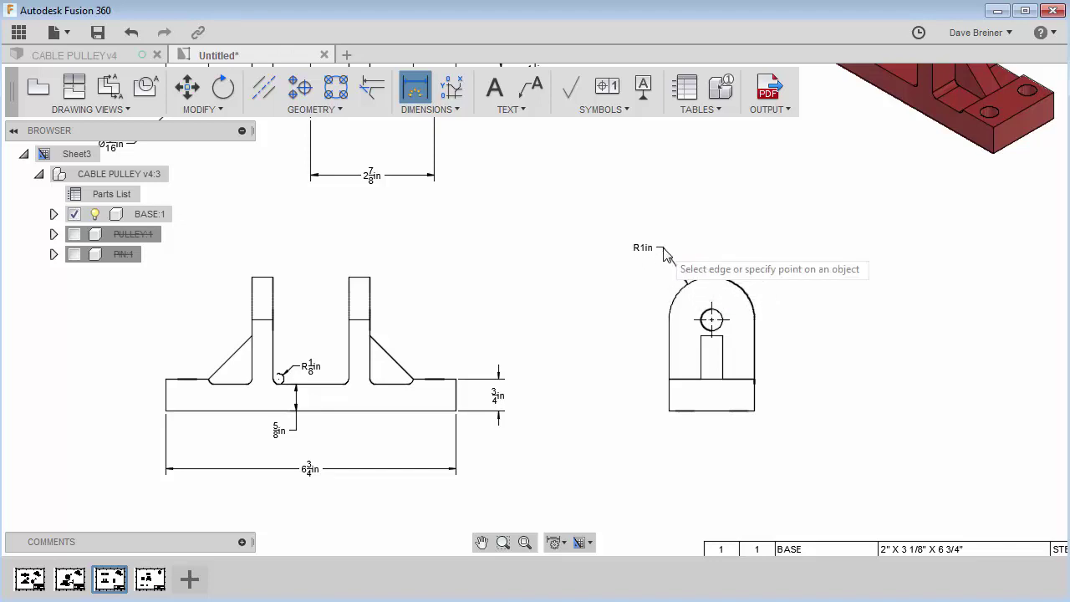
click(719, 313)
click(778, 268)
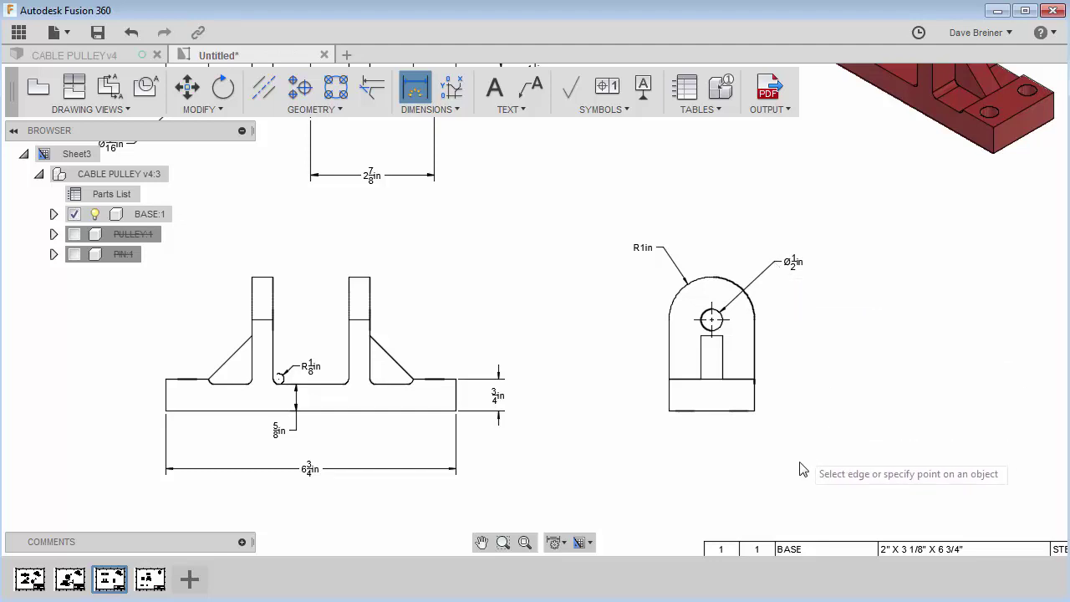
Step: Dimension the base's overall width and the rib's width below the side view, with the rib's dimension nearer the view
click(701, 412)
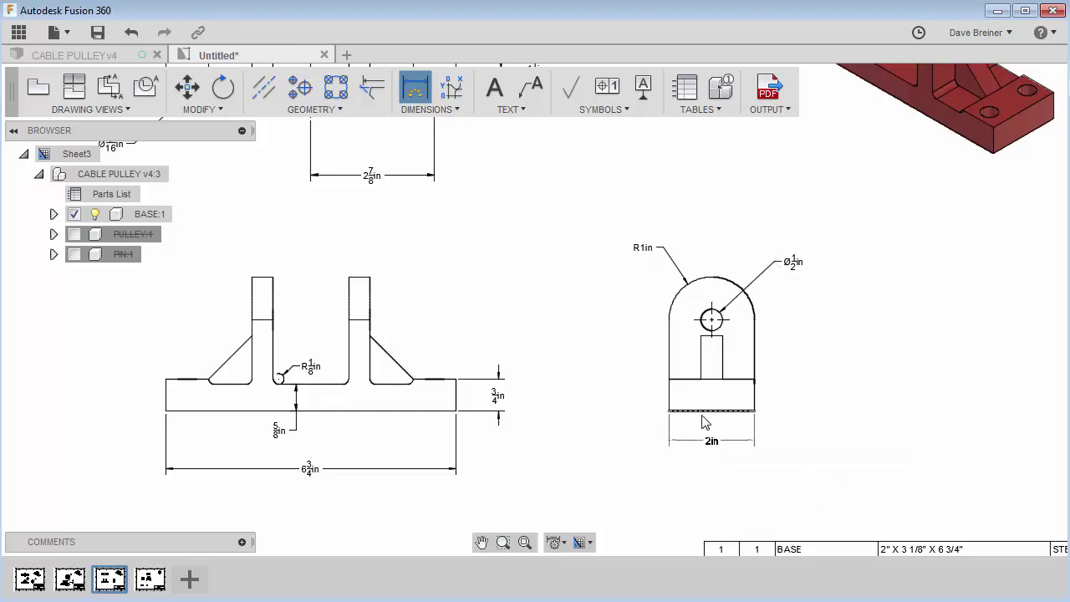
click(702, 466)
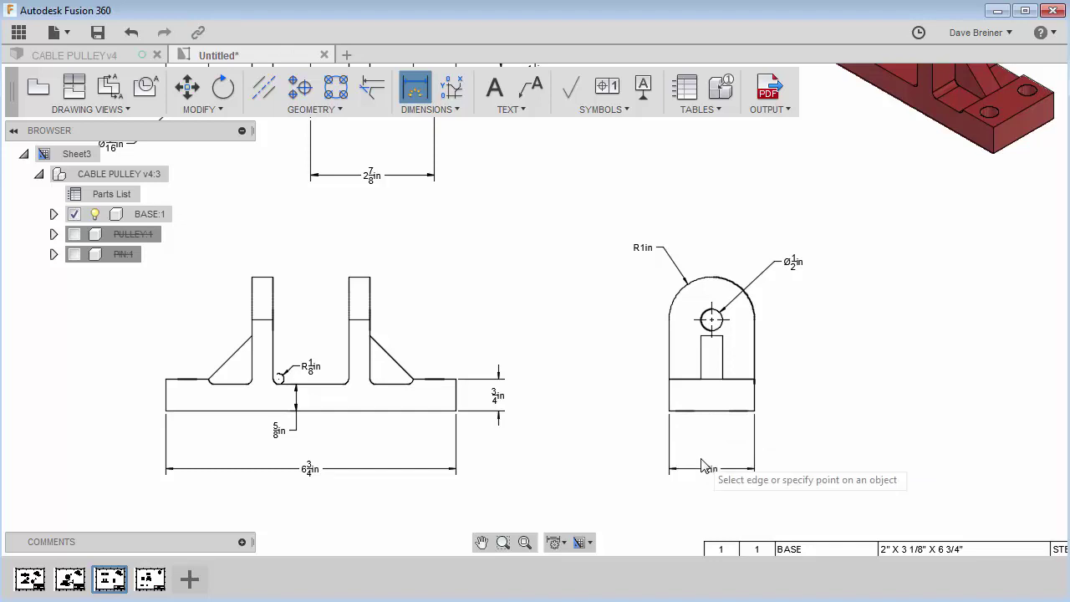
click(700, 379)
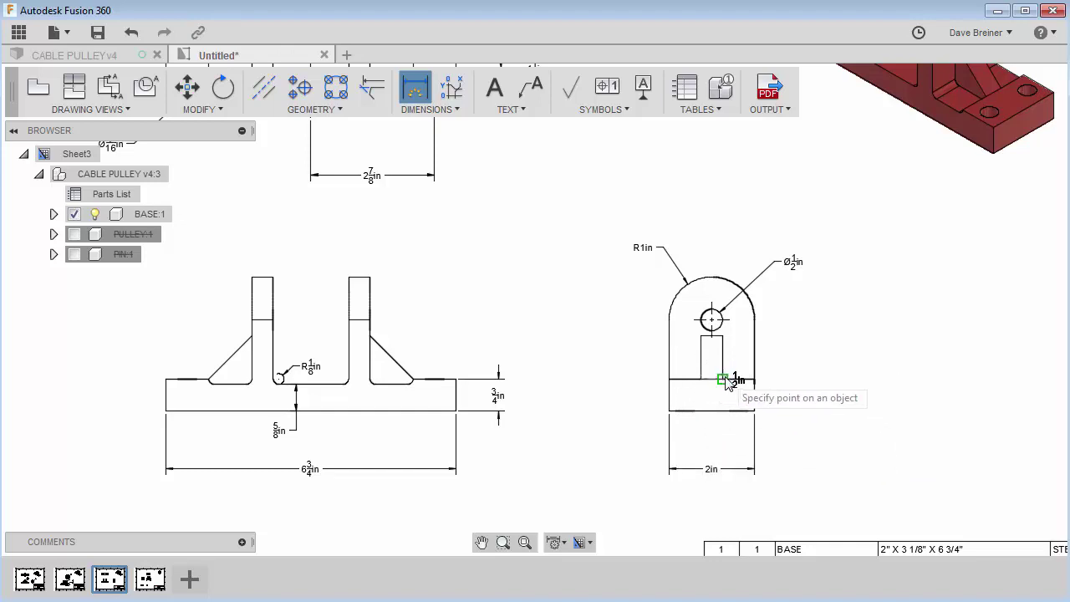
click(723, 381)
click(711, 441)
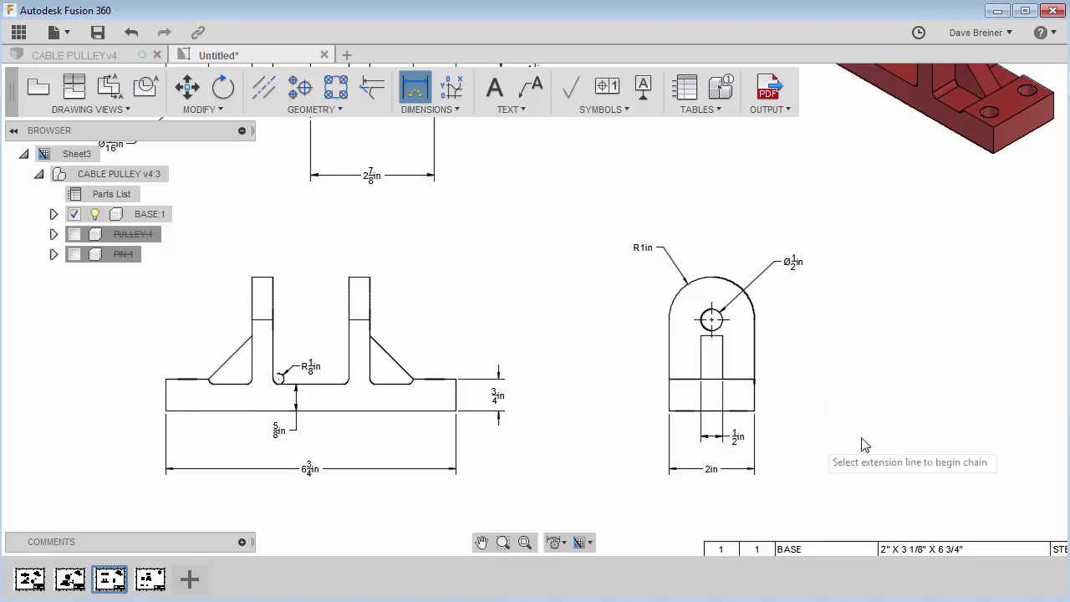
Step: Dimension the heights of the rib's top and the pin hole's center above the base's bottom, beside the side view, with the rib's nearer
click(755, 411)
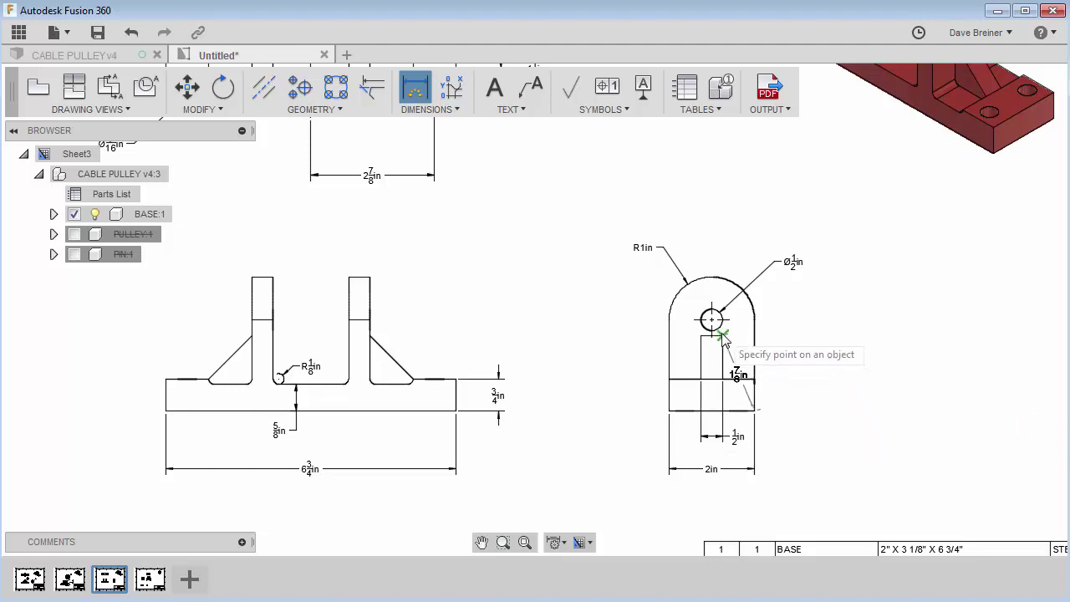
click(723, 335)
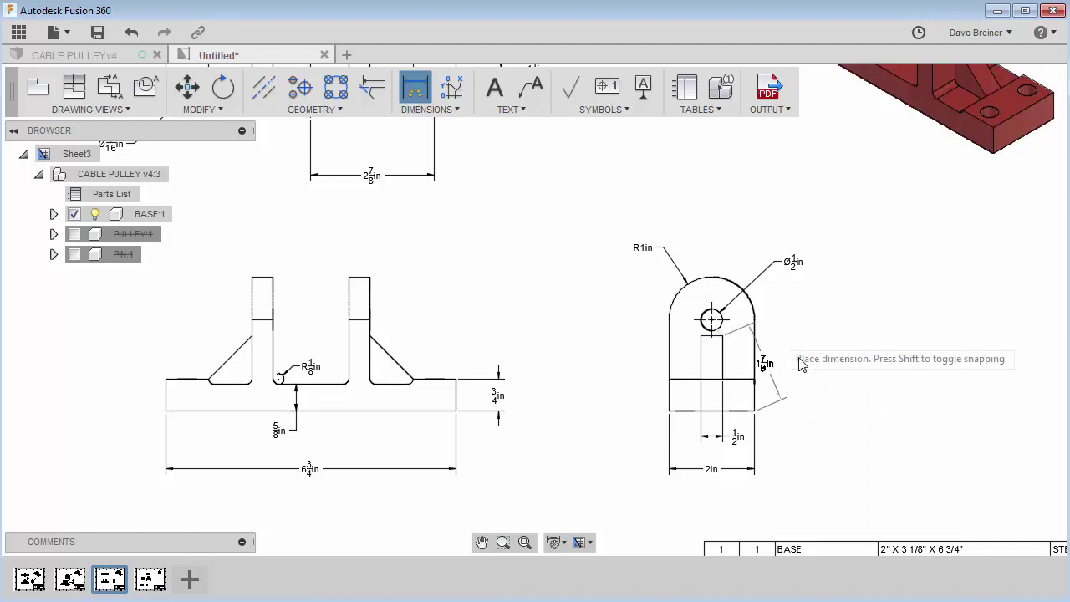
click(815, 399)
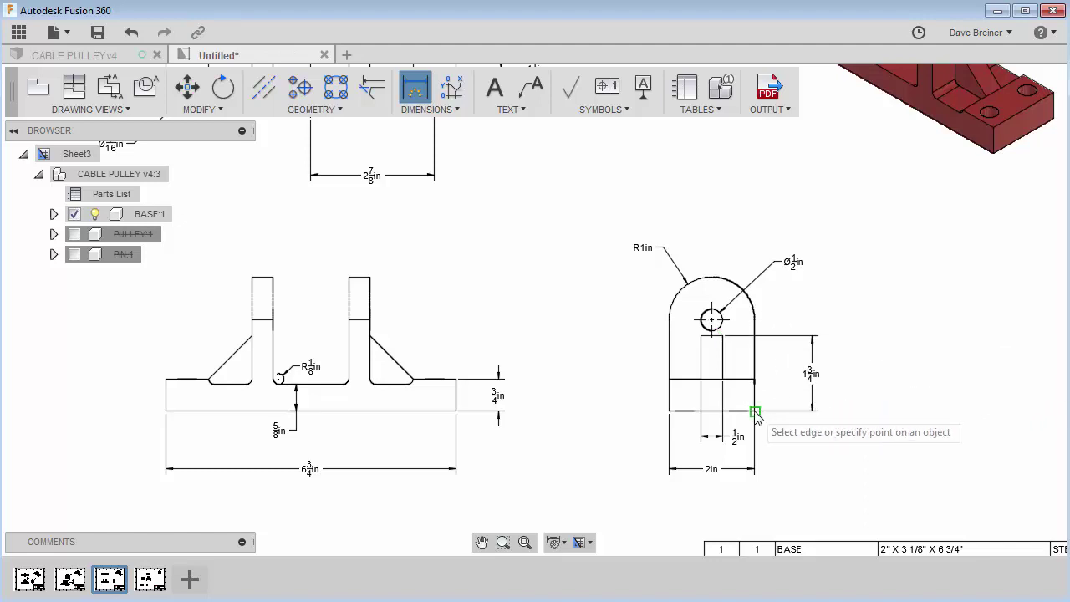
click(755, 411)
click(713, 319)
click(841, 405)
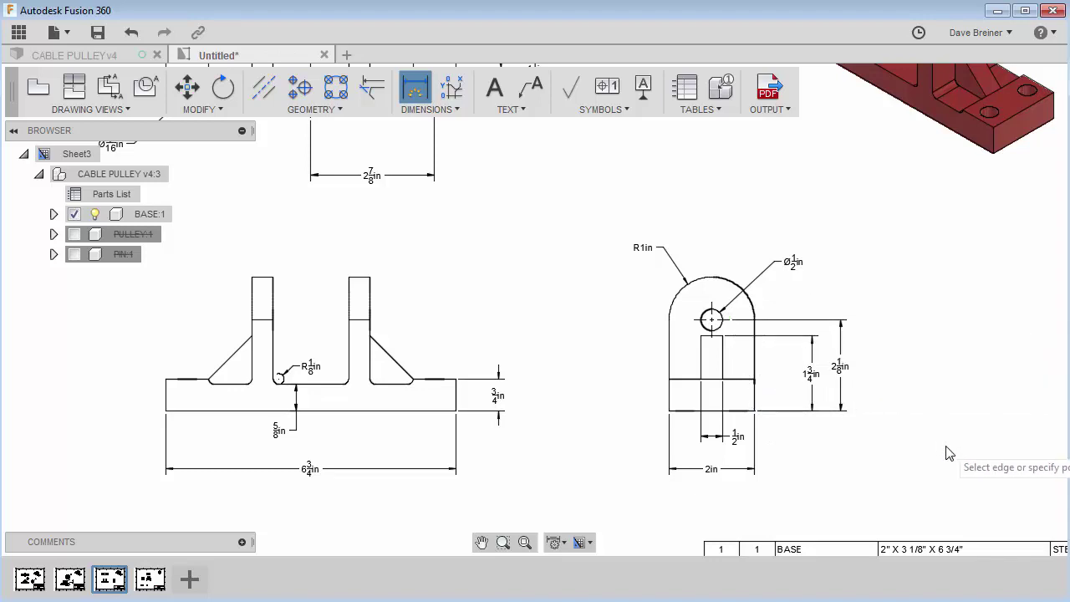
Step: On the fourth sheet, dimension the pulley's width across its rims and its overall width across the hubs, stacked below the front view
scroll(949, 452, down, 3)
mouse_move(949, 452)
middle_down()
mouse_move(936, 437)
mouse_move(795, 418)
middle_up()
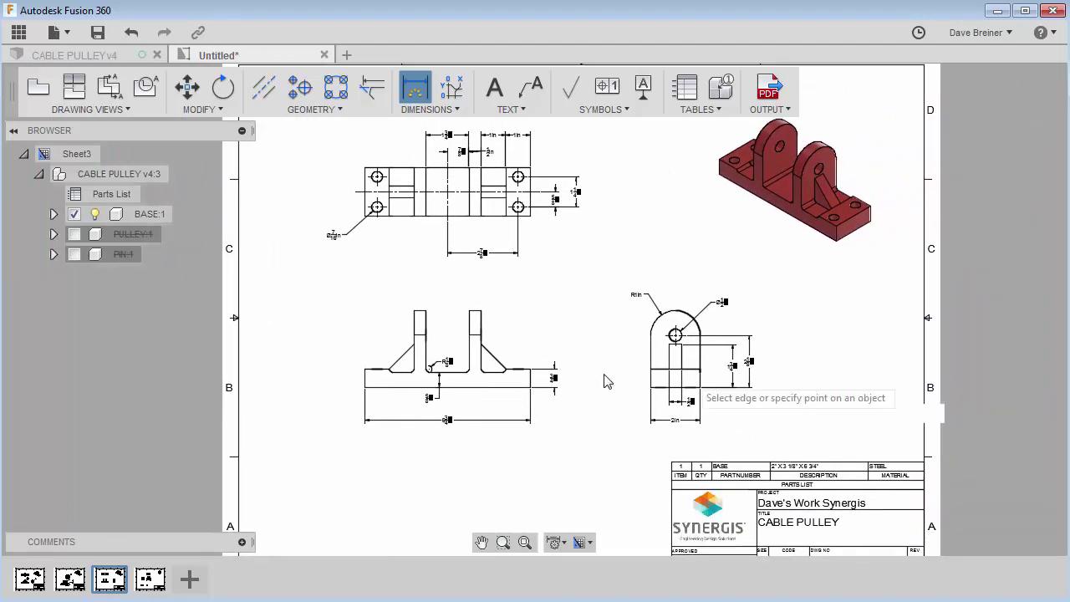
click(143, 584)
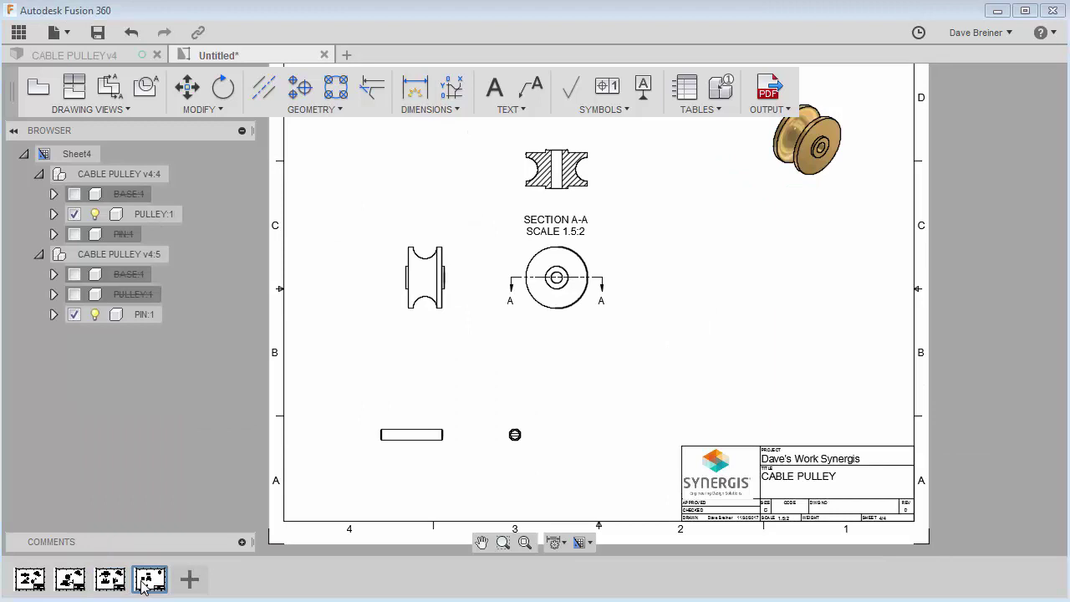
click(428, 306)
scroll(426, 308, up, 3)
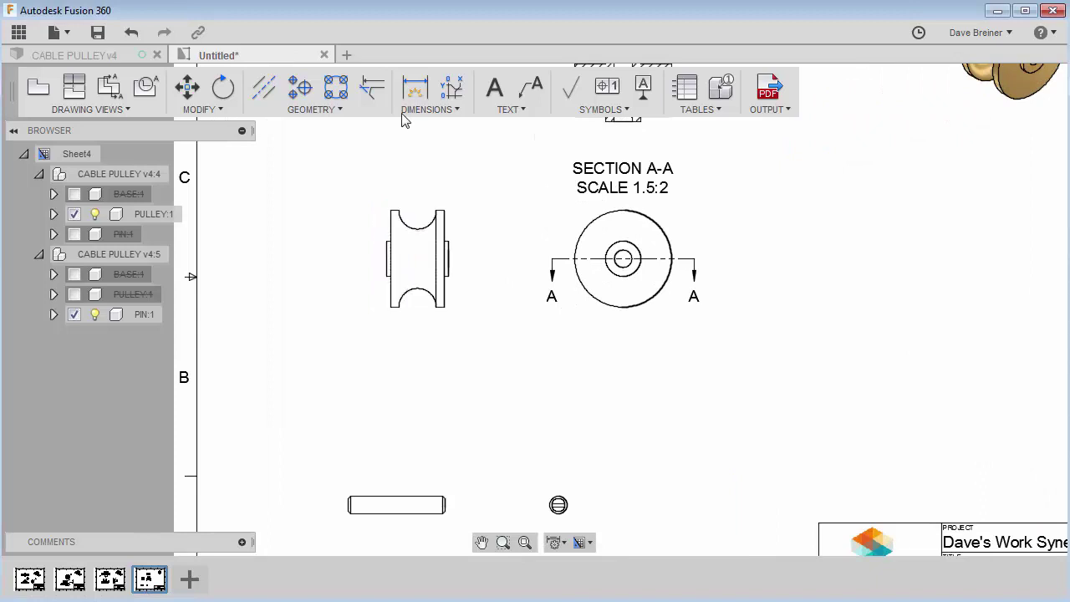
click(415, 86)
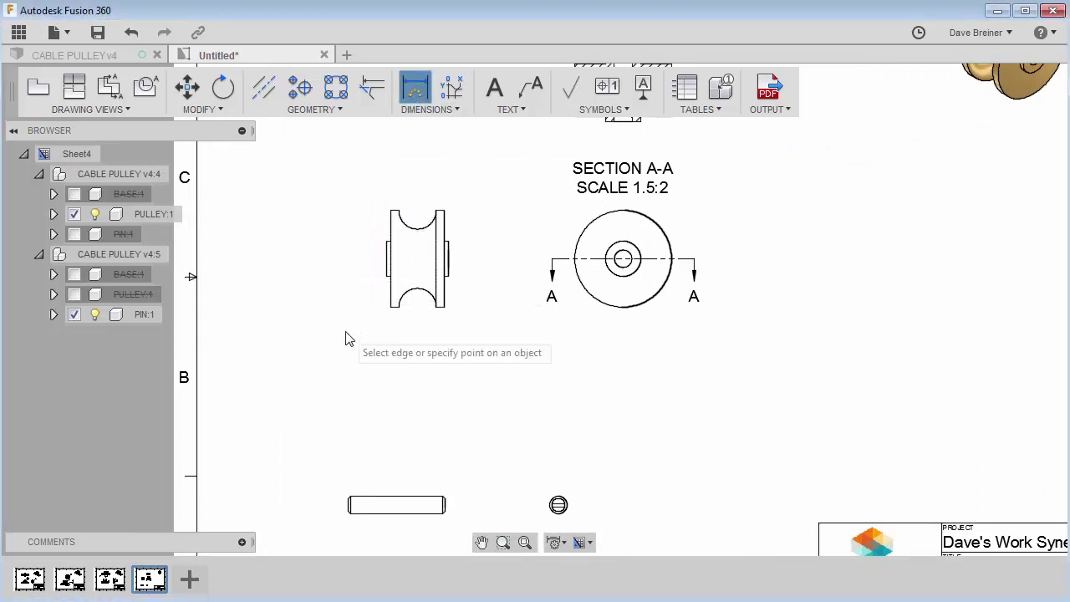
click(390, 307)
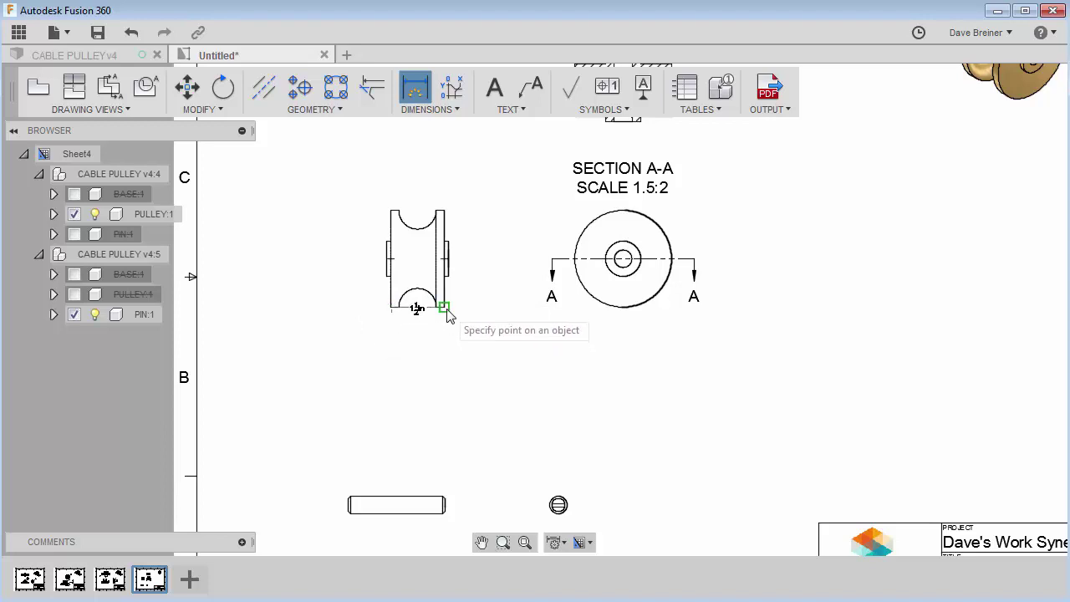
click(444, 308)
click(424, 335)
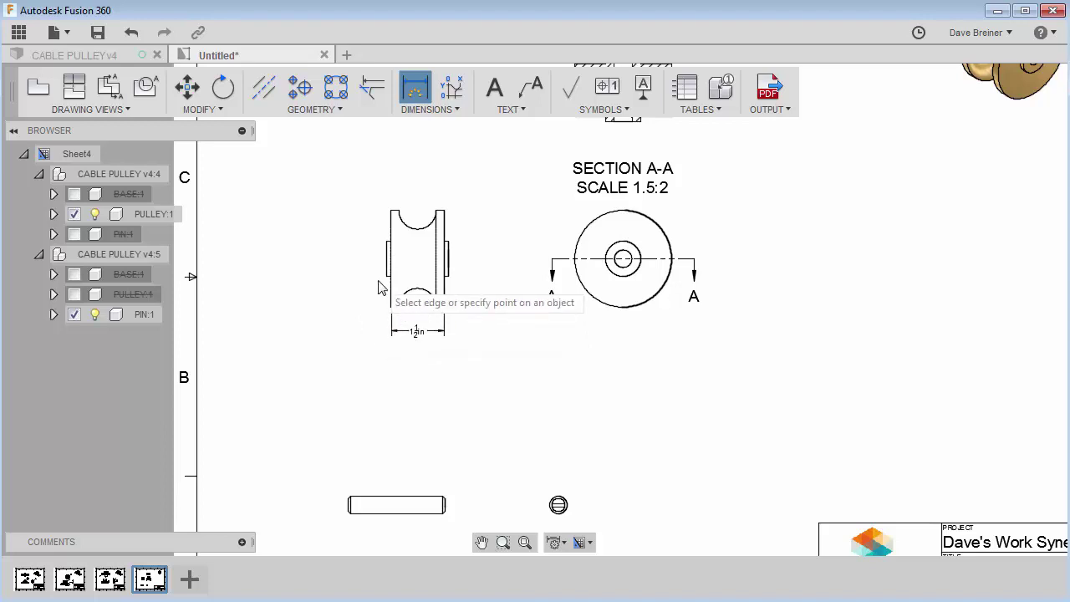
click(385, 277)
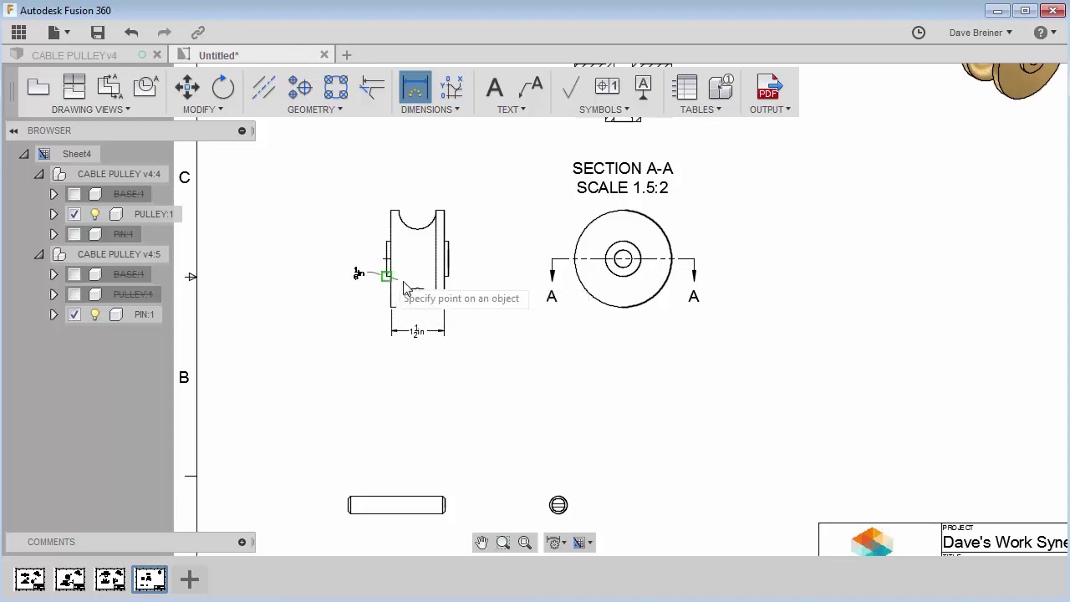
click(452, 285)
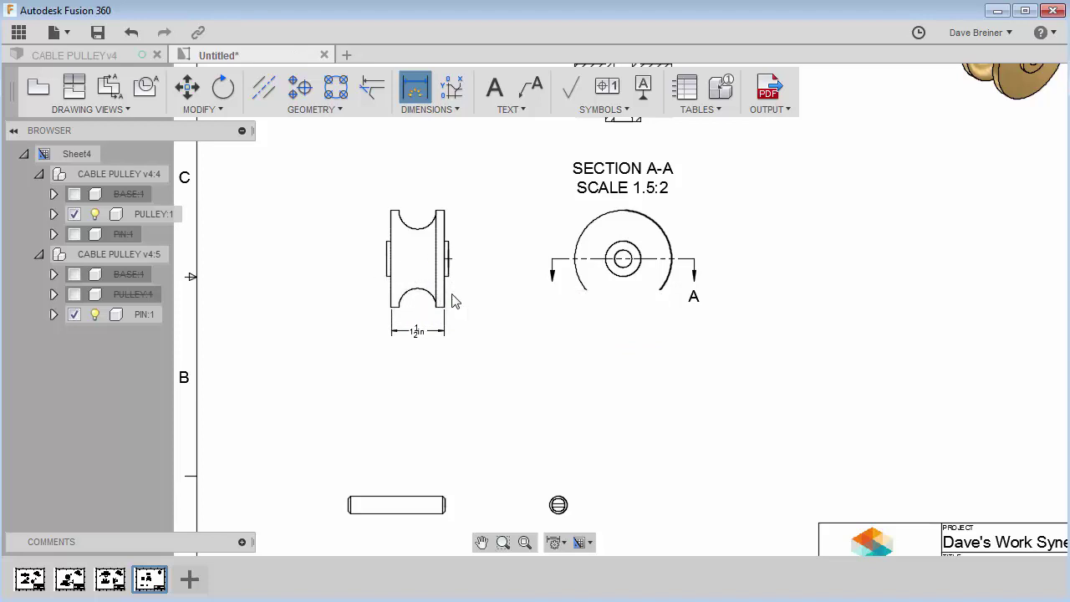
click(443, 358)
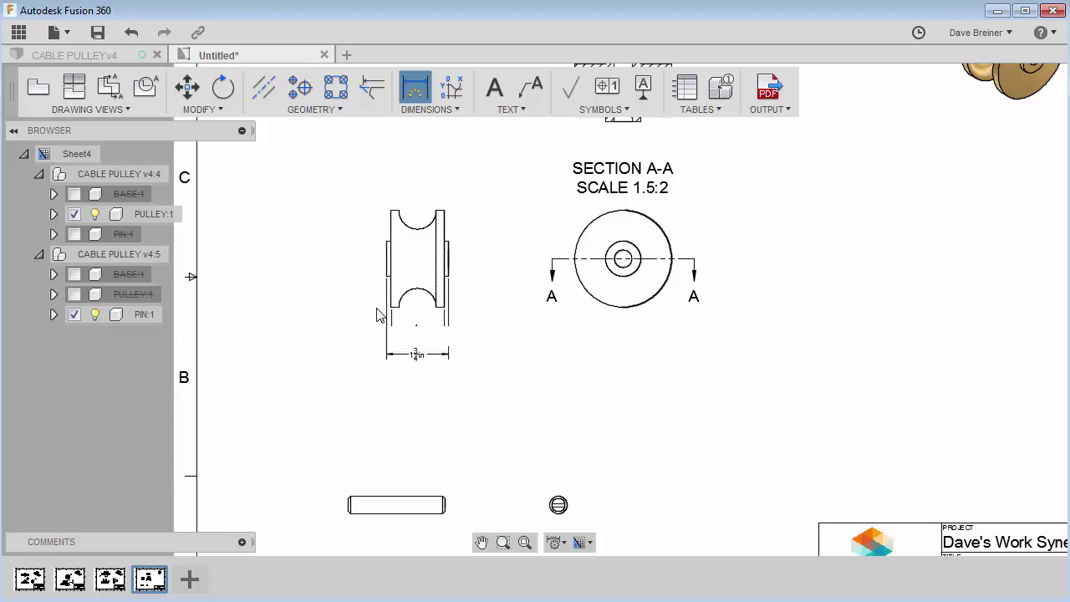
Step: Dimension how far the pulley's left hub projects beyond the rim, in line with the rim width dimension below the front view
scroll(378, 313, up, 2)
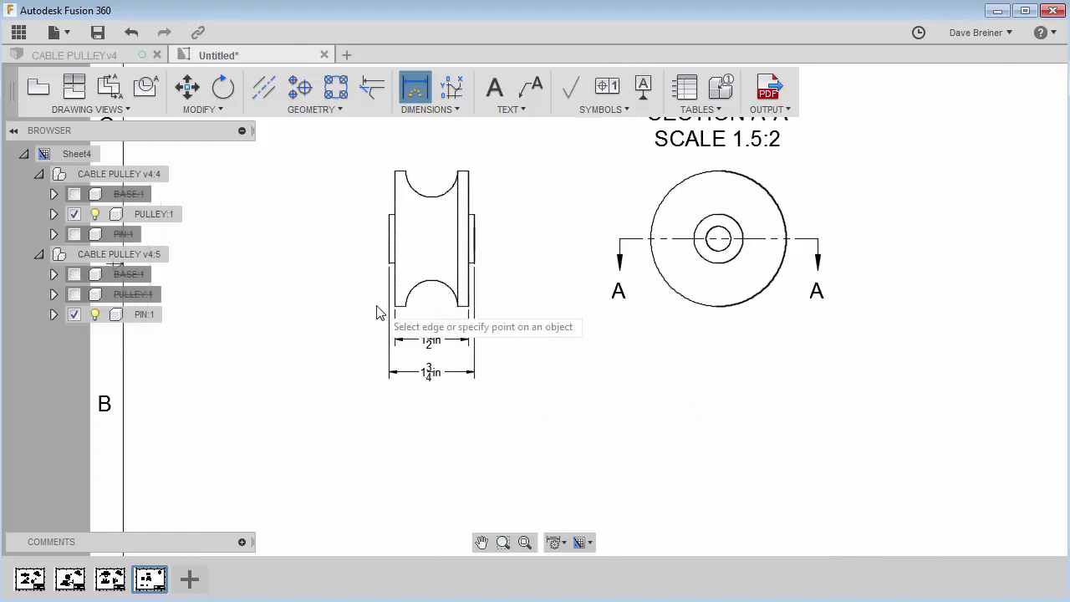
click(389, 262)
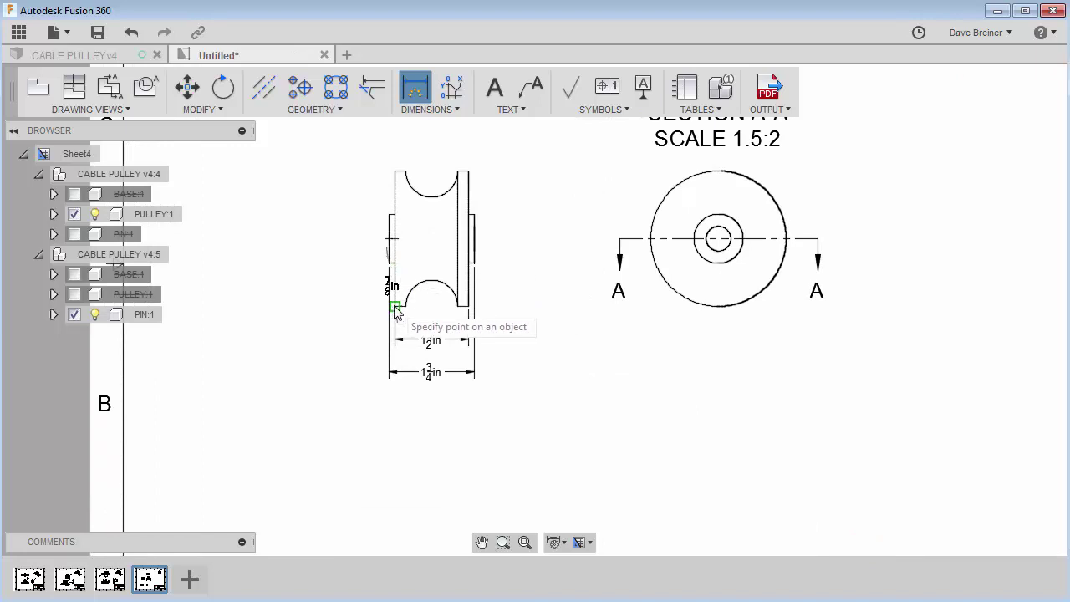
click(395, 308)
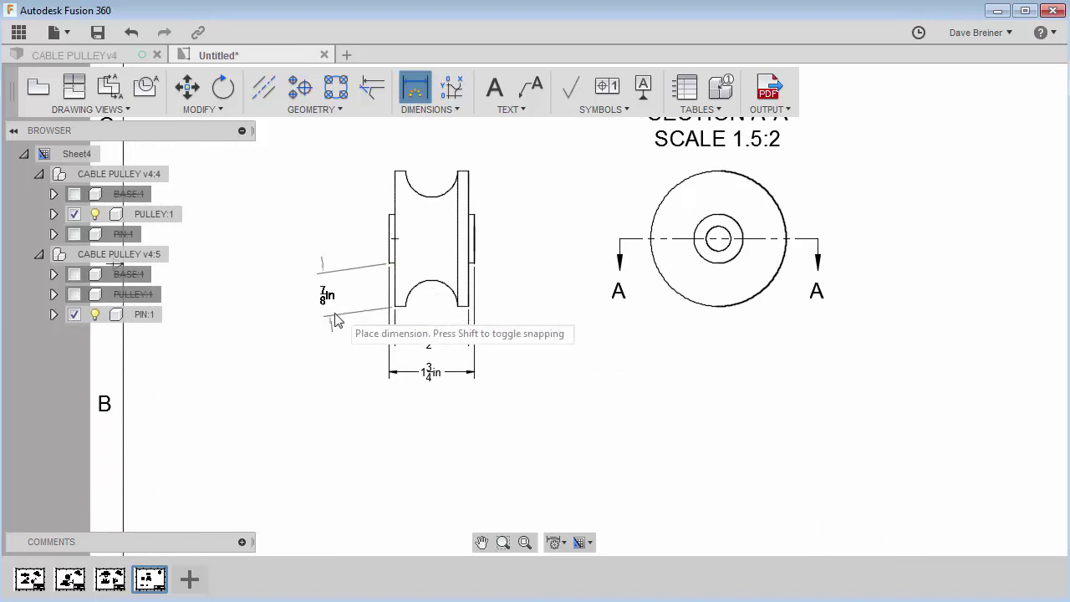
click(378, 352)
Step: Move the text of the hub projection dimension outside its extension lines, to the left of the pulley, clear of the rim width dimension
scroll(365, 339, up, 3)
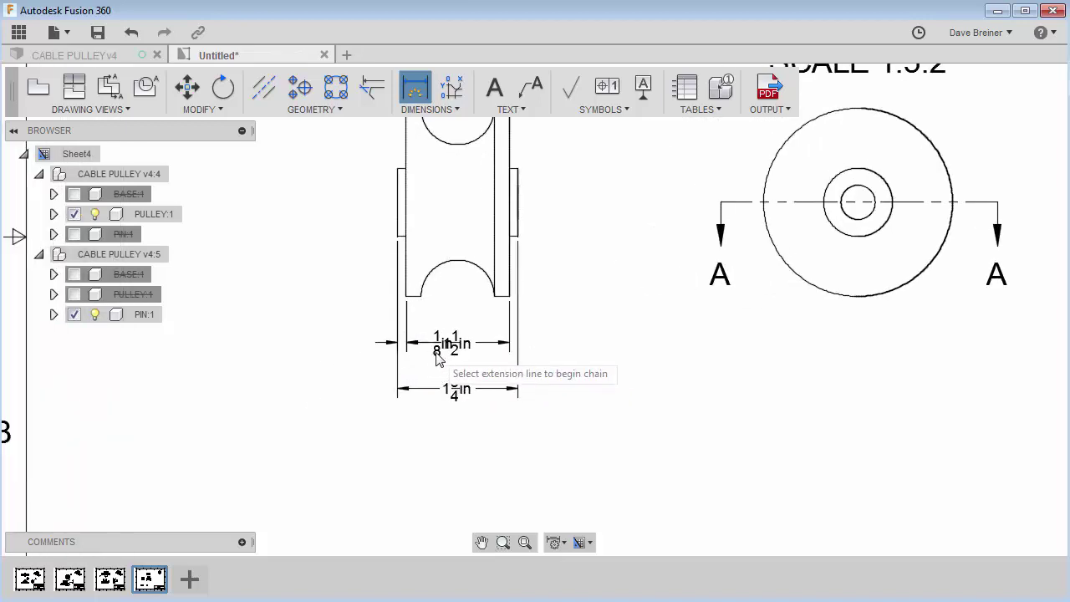
key(Escape)
click(435, 349)
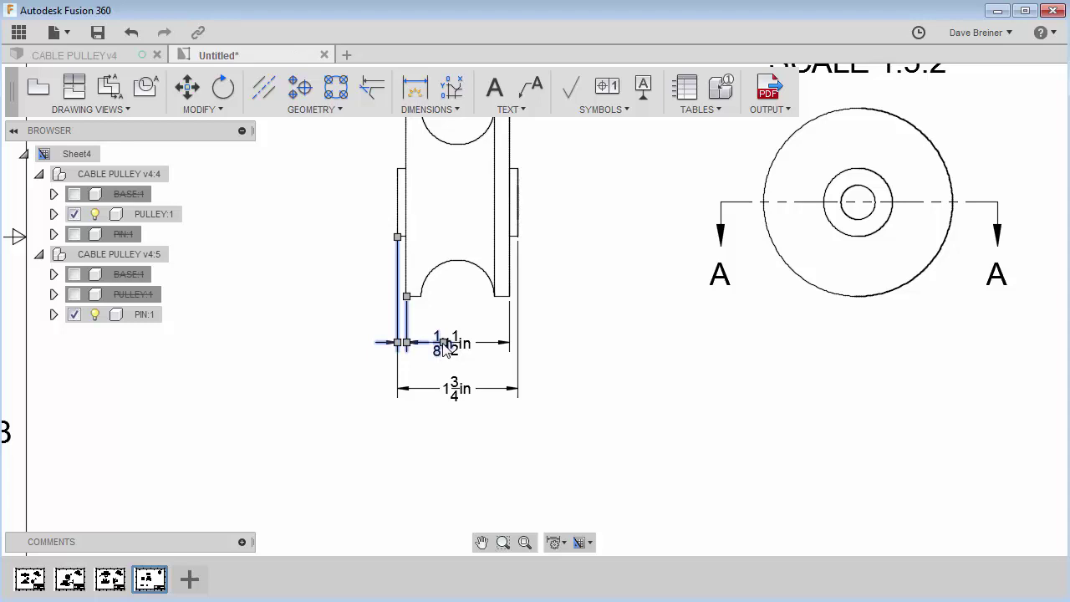
click(446, 347)
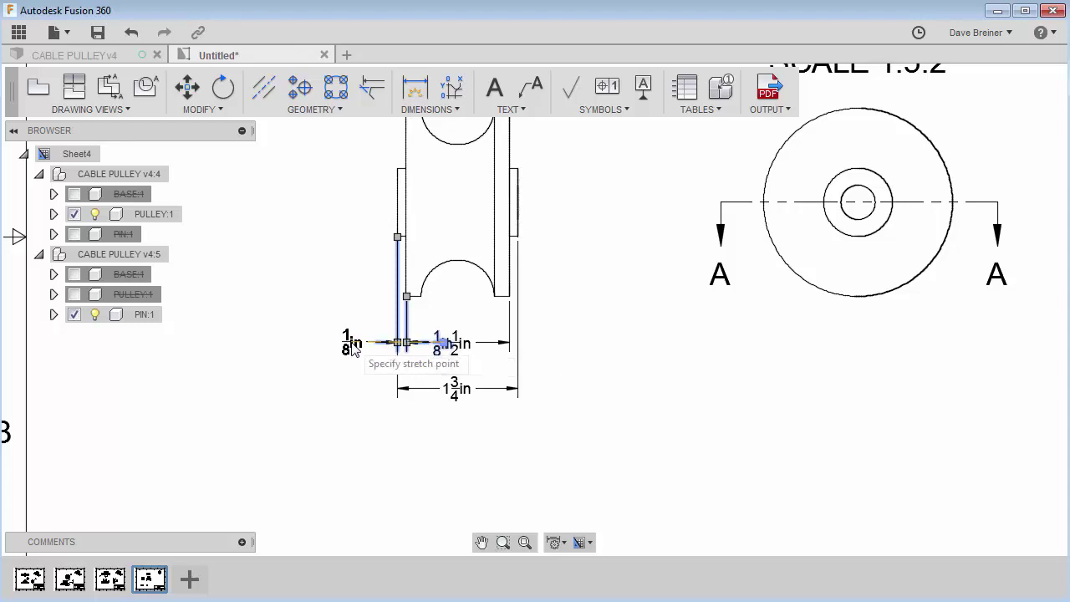
click(352, 347)
click(572, 391)
Step: Change the style of the pulley's front view to show both visible and hidden edges
scroll(587, 395, down, 2)
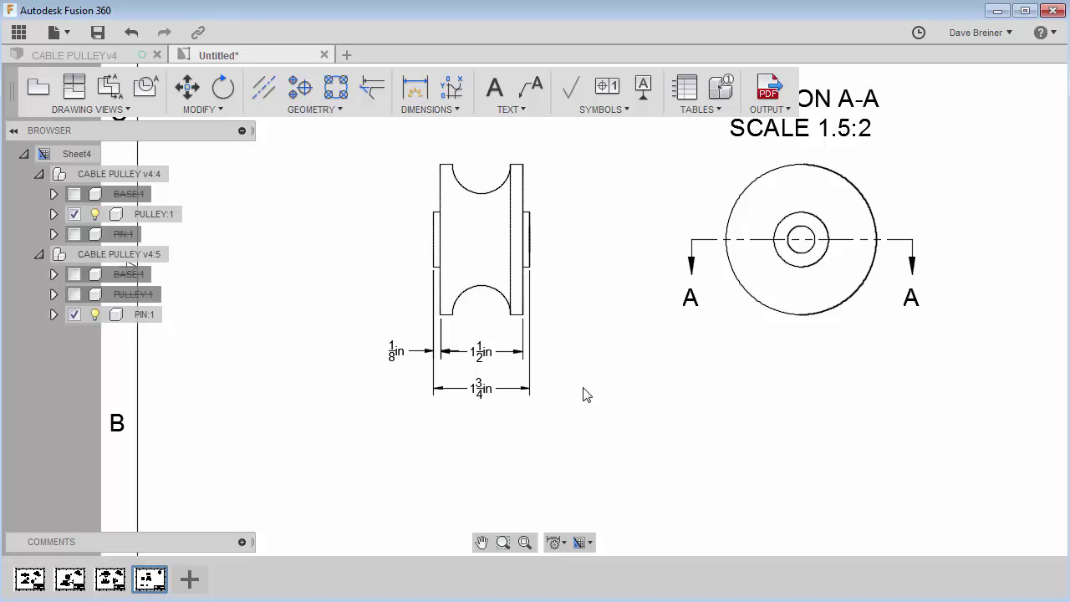
scroll(597, 259, down, 1)
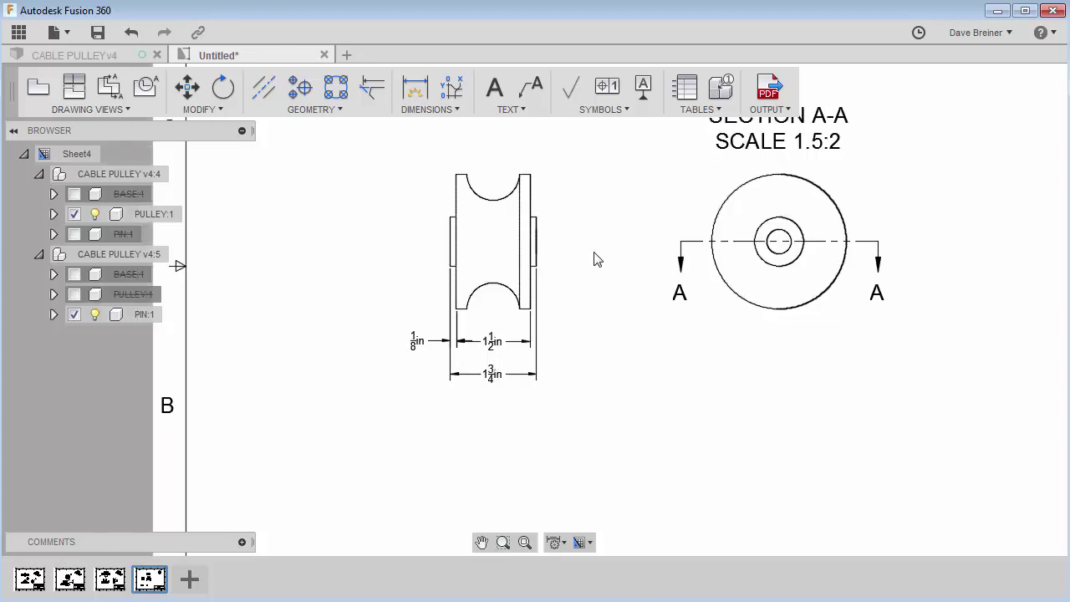
click(532, 201)
right_click(536, 208)
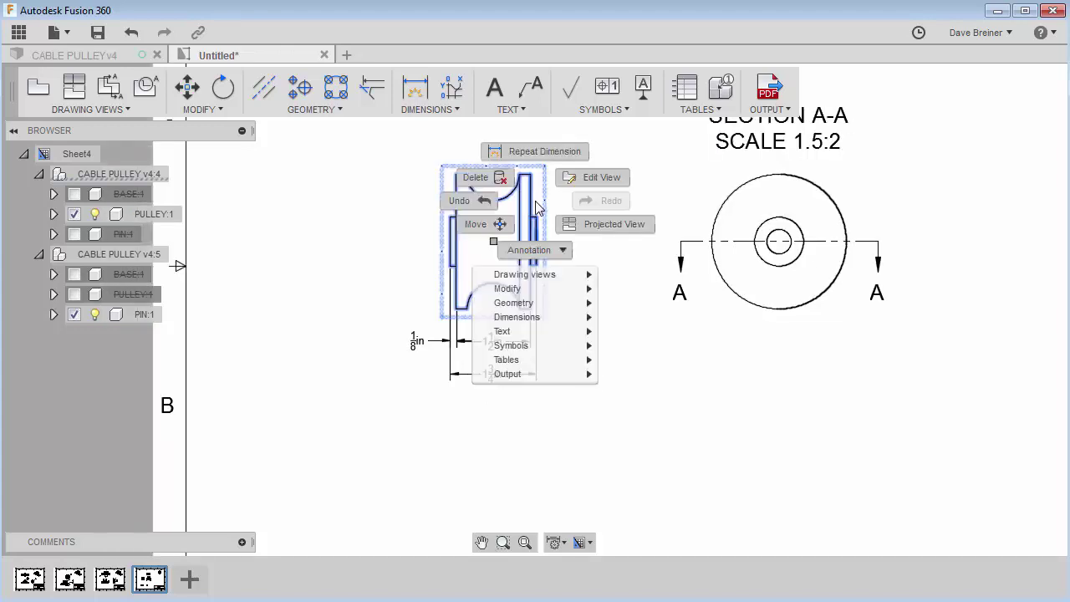
click(600, 179)
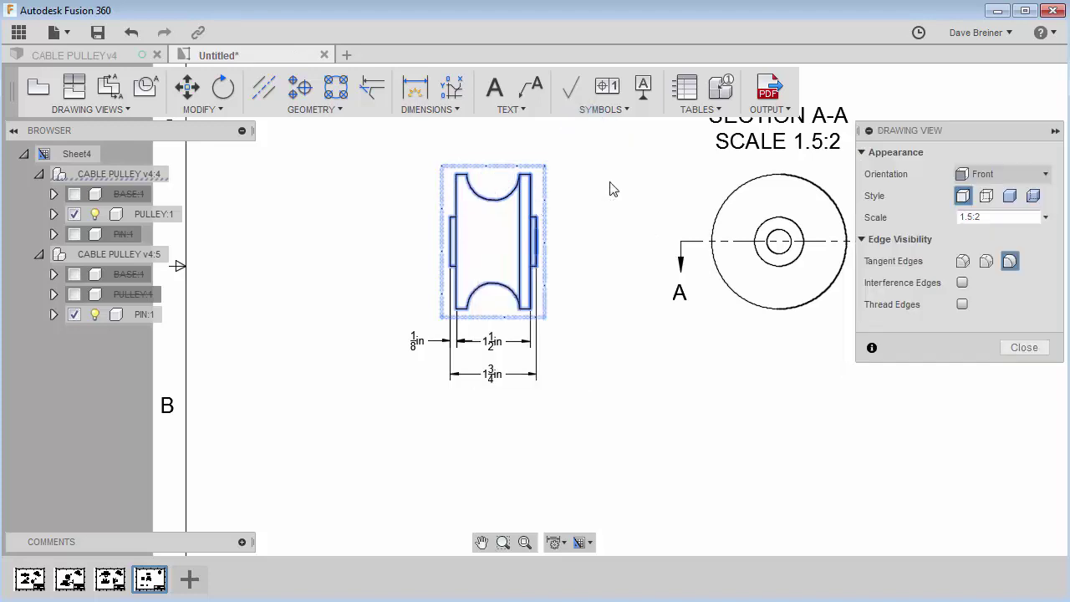
click(986, 198)
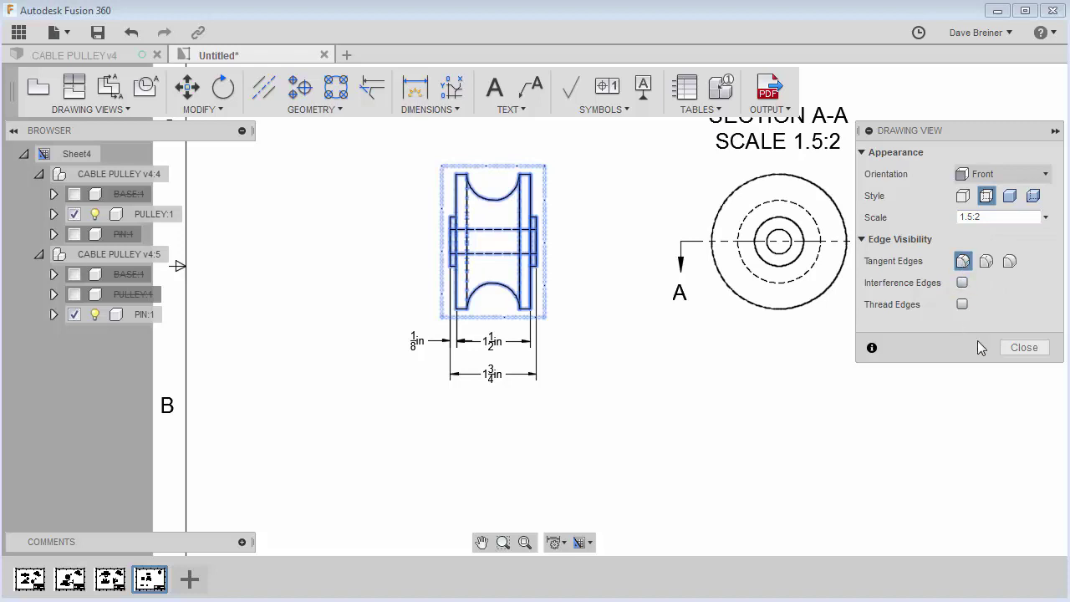
click(1023, 346)
Step: Dimension the pulley's outer diameter in the circular view, placing the value above and to the right of the rim
scroll(524, 242, up, 2)
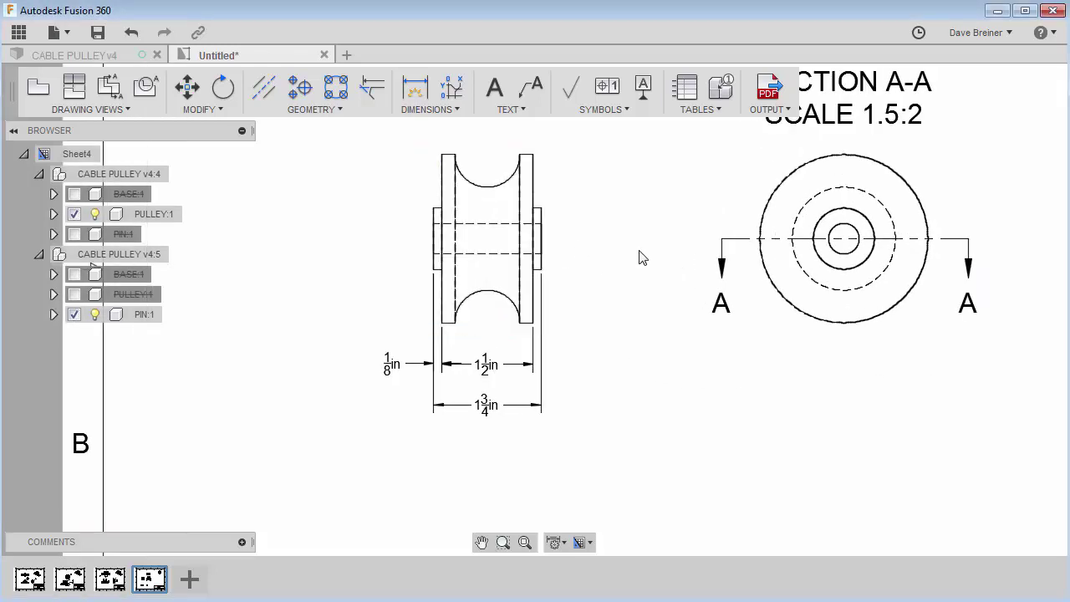
scroll(641, 257, down, 2)
middle_drag(646, 251, 470, 325)
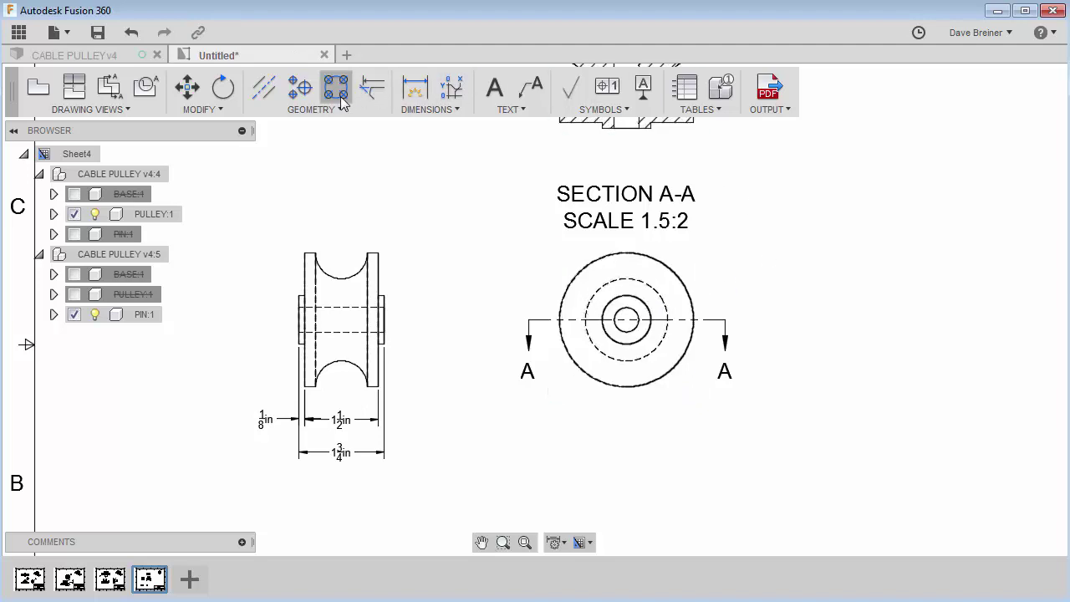
click(416, 86)
click(675, 275)
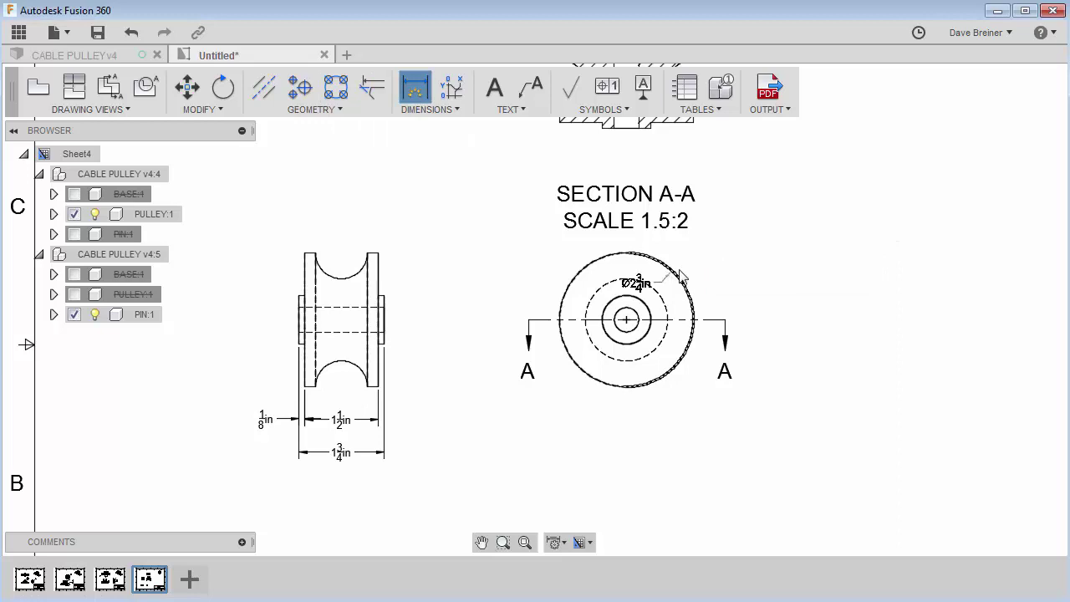
click(744, 241)
click(666, 300)
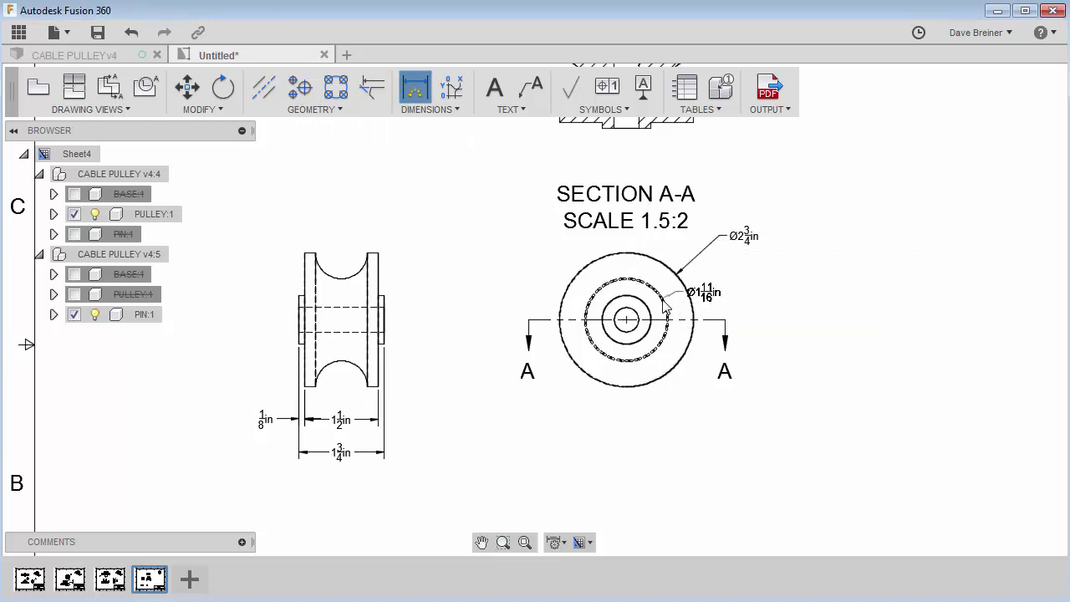
key(Escape)
Step: Dimension the pulley's hub diameter under the outer diameter and the bore diameter below the circular view
click(602, 316)
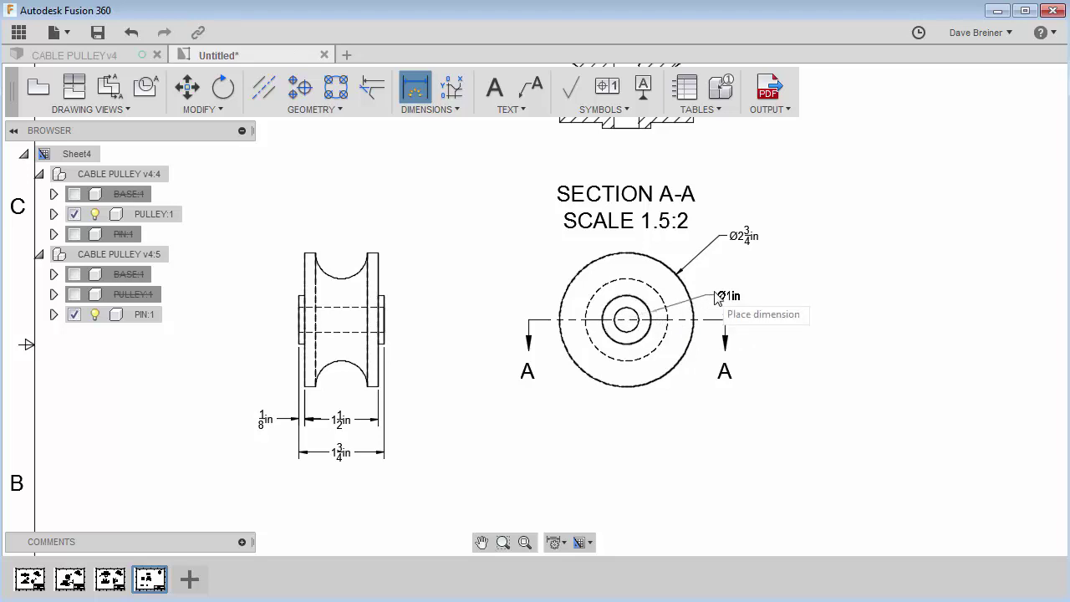
click(732, 281)
click(631, 332)
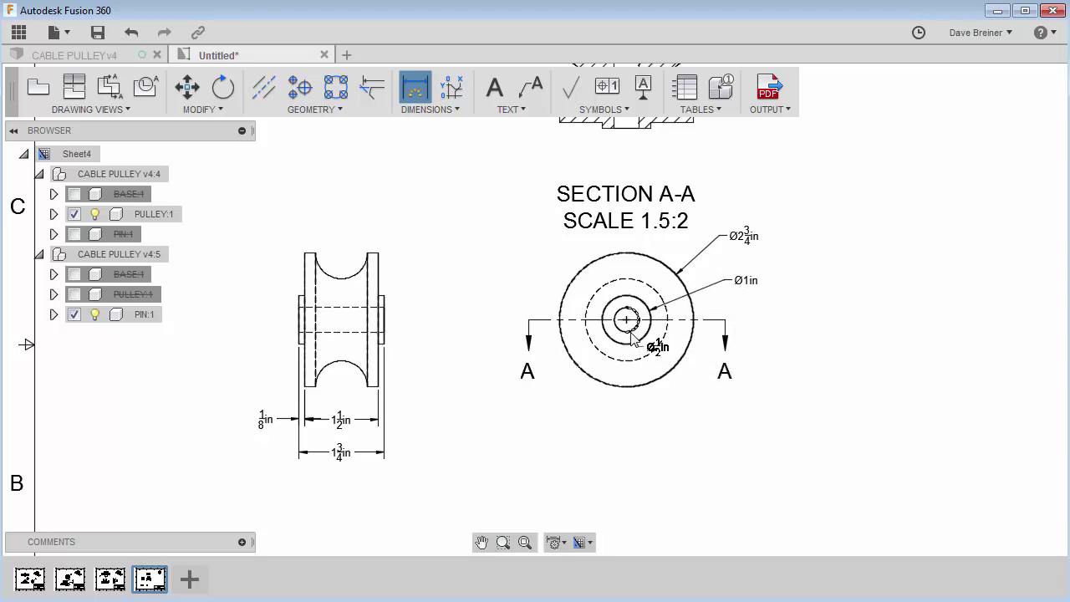
click(707, 431)
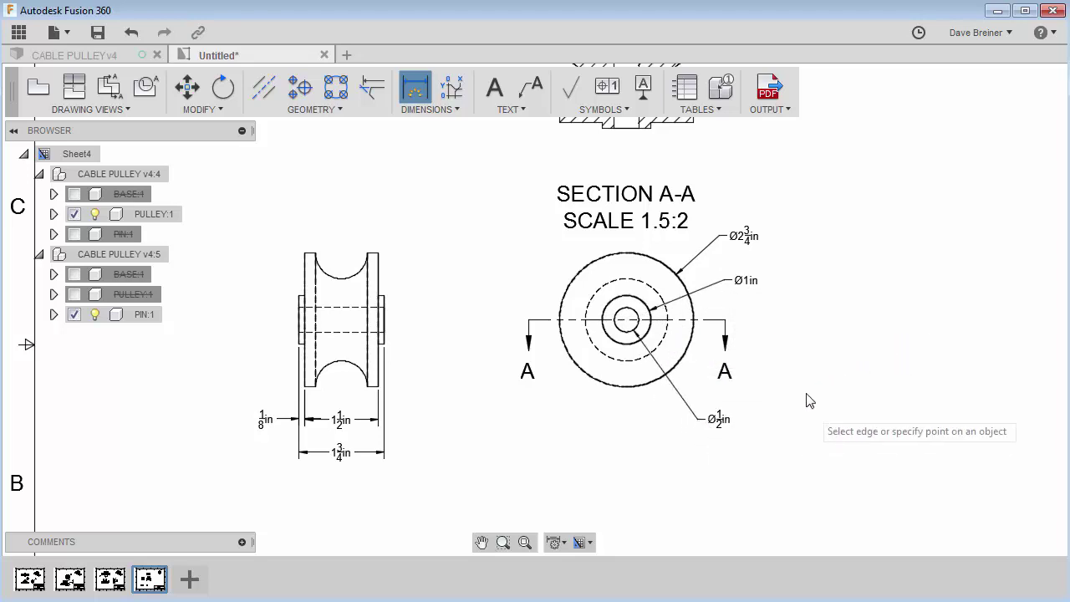
Step: Add a centerline between the two bore edges of the pulley in section A-A
middle_drag(824, 242, 820, 439)
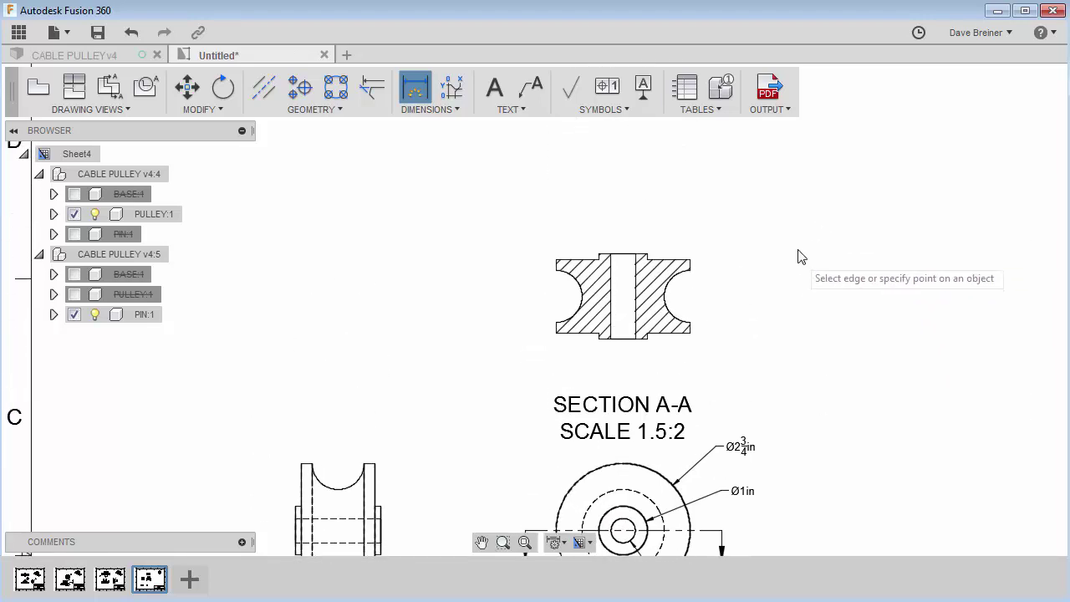
key(Escape)
click(263, 92)
scroll(597, 293, up, 3)
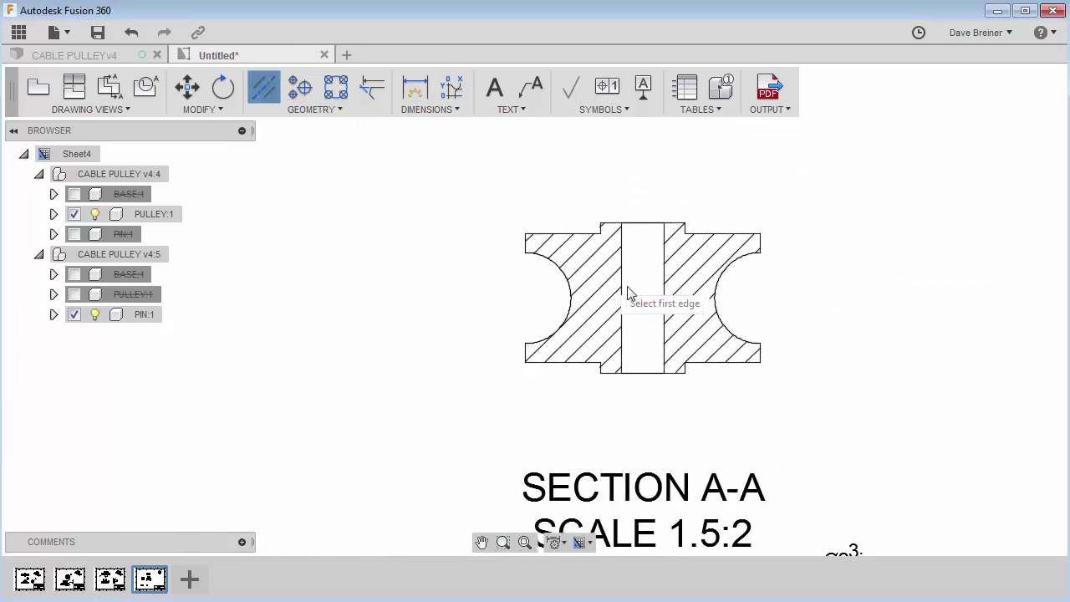
click(623, 291)
click(665, 286)
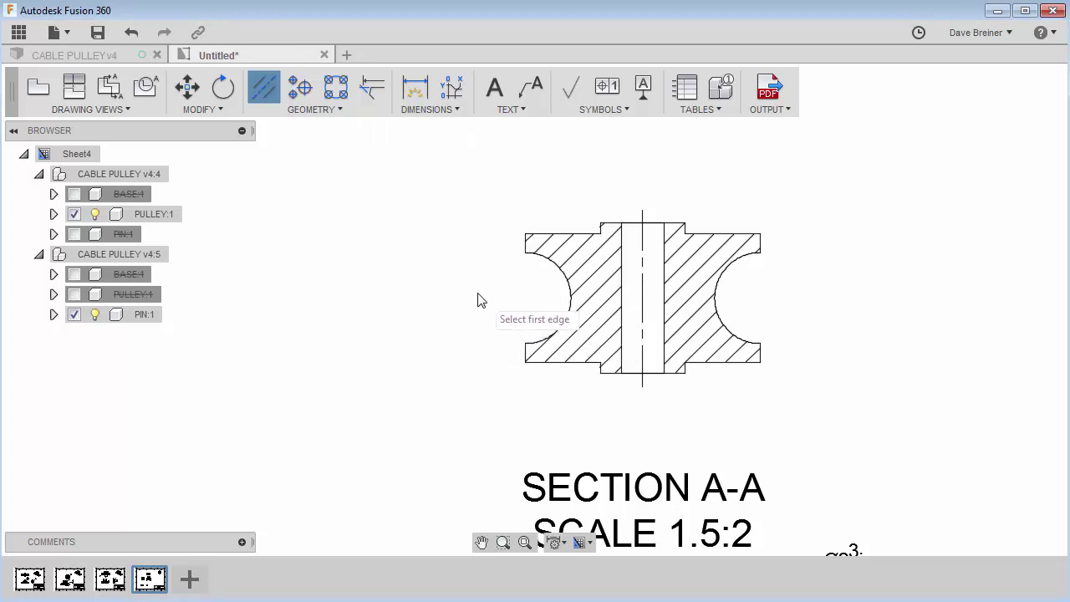
Step: Dimension the radius of the left groove arc in section A-A and add a center mark to that arc
click(416, 89)
click(569, 303)
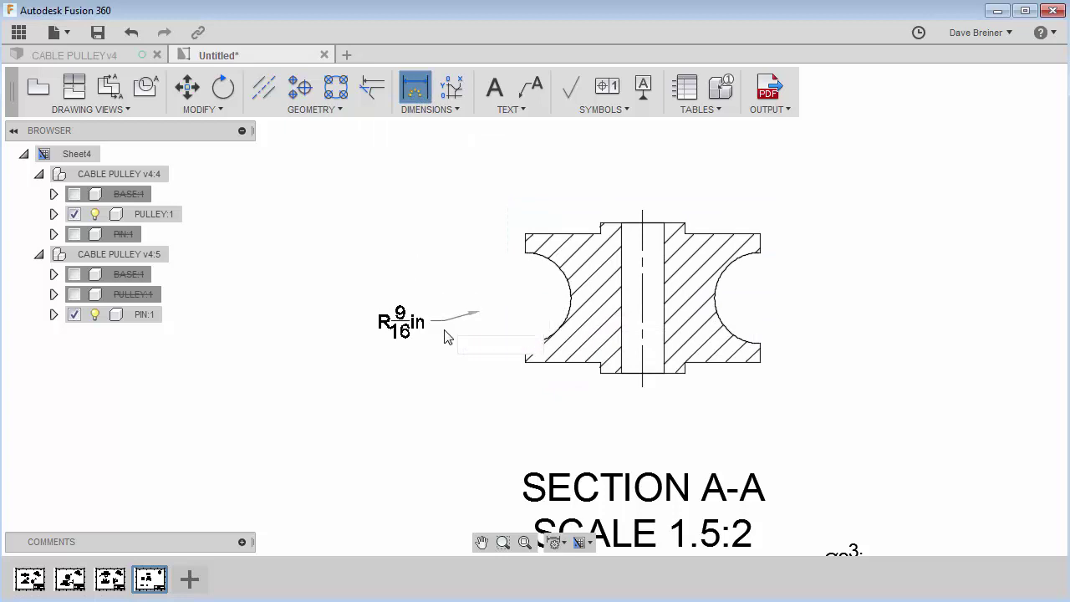
click(456, 345)
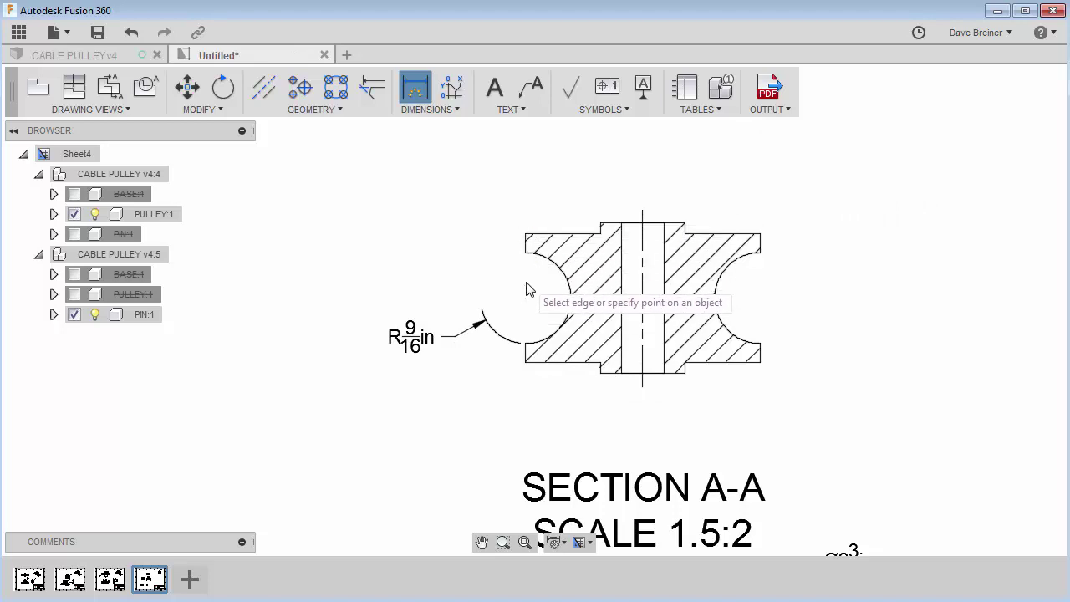
click(293, 90)
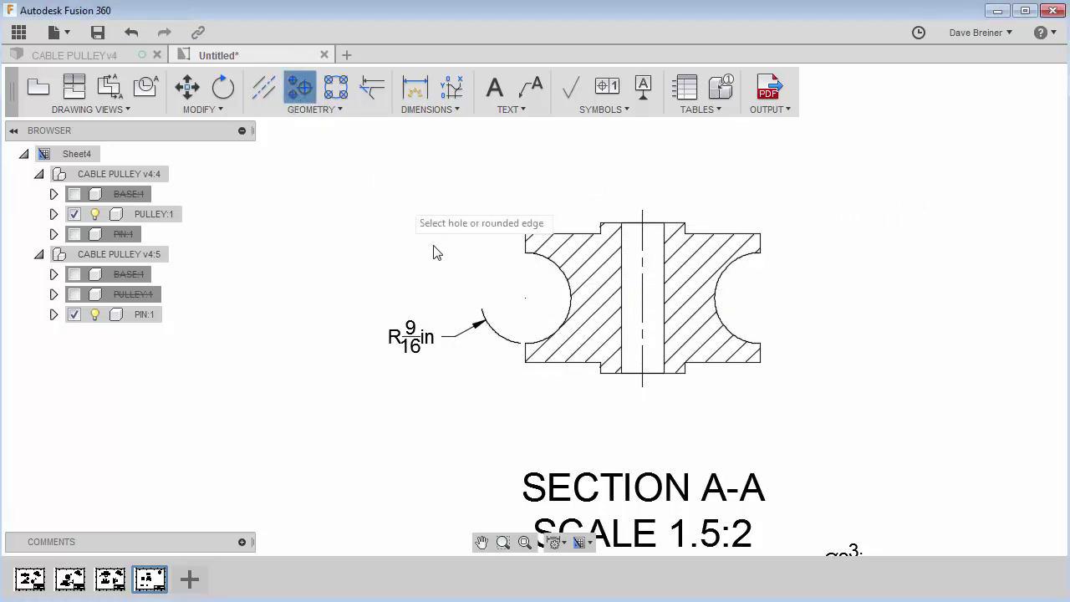
click(538, 255)
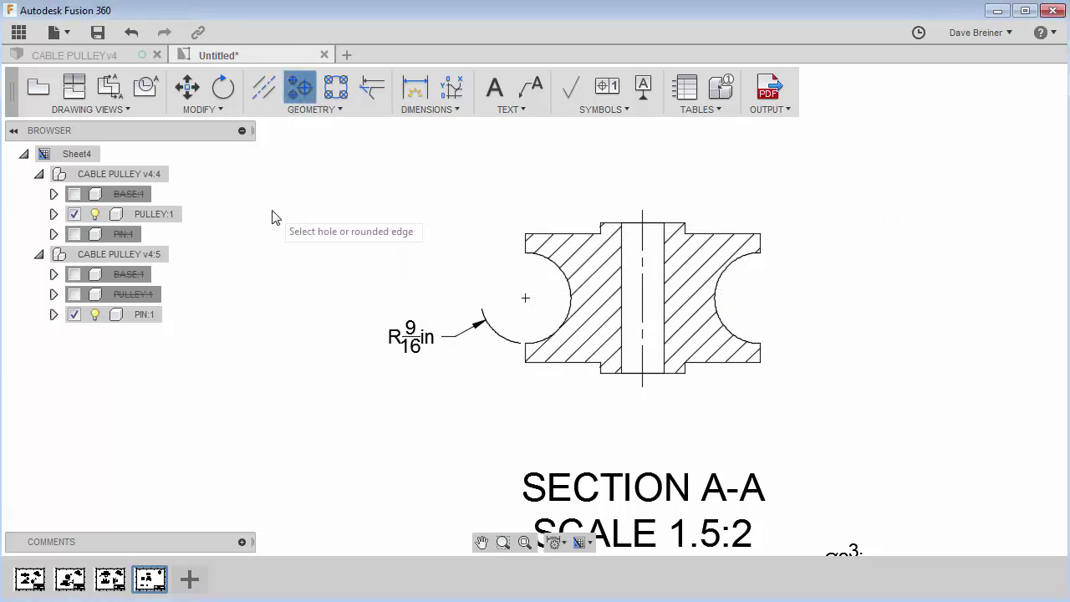
Step: Try to dimension from the groove's center mark to the bore centerline in section A-A, and undo the placed dimension
click(418, 88)
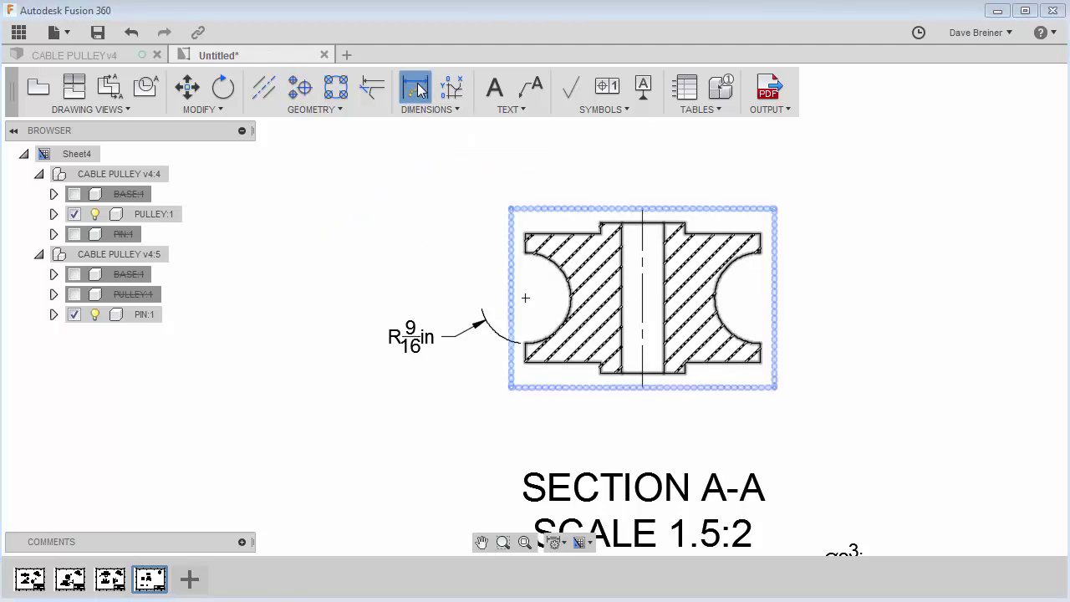
click(526, 298)
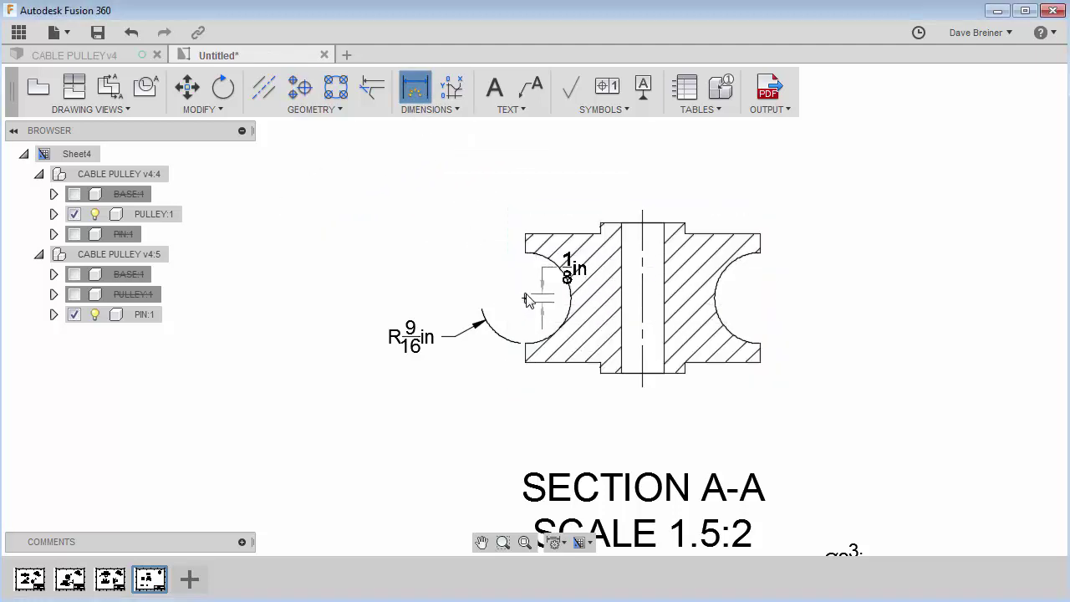
click(640, 209)
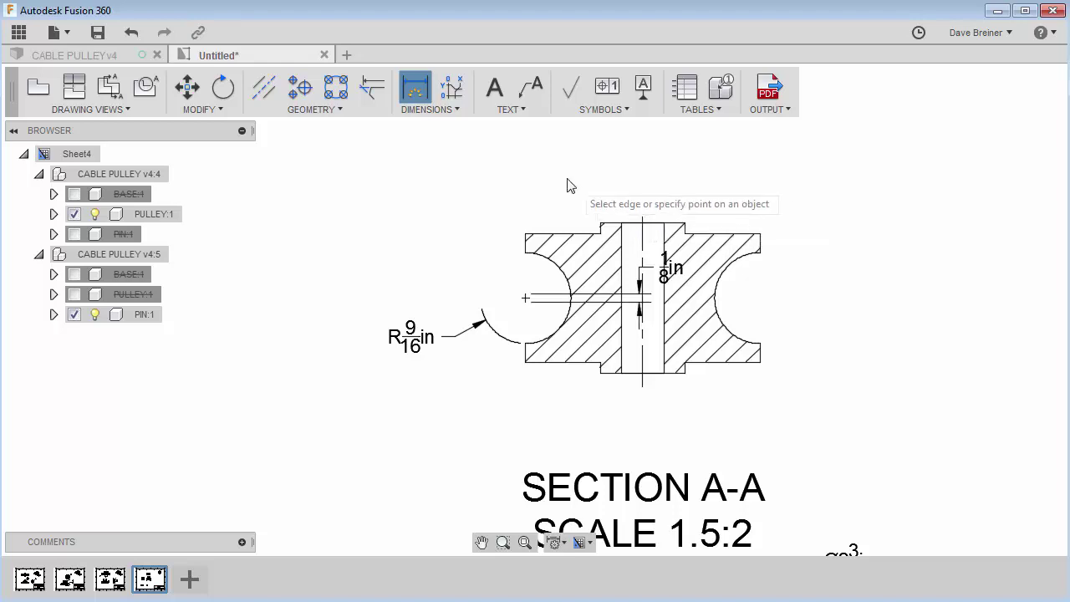
key(Escape)
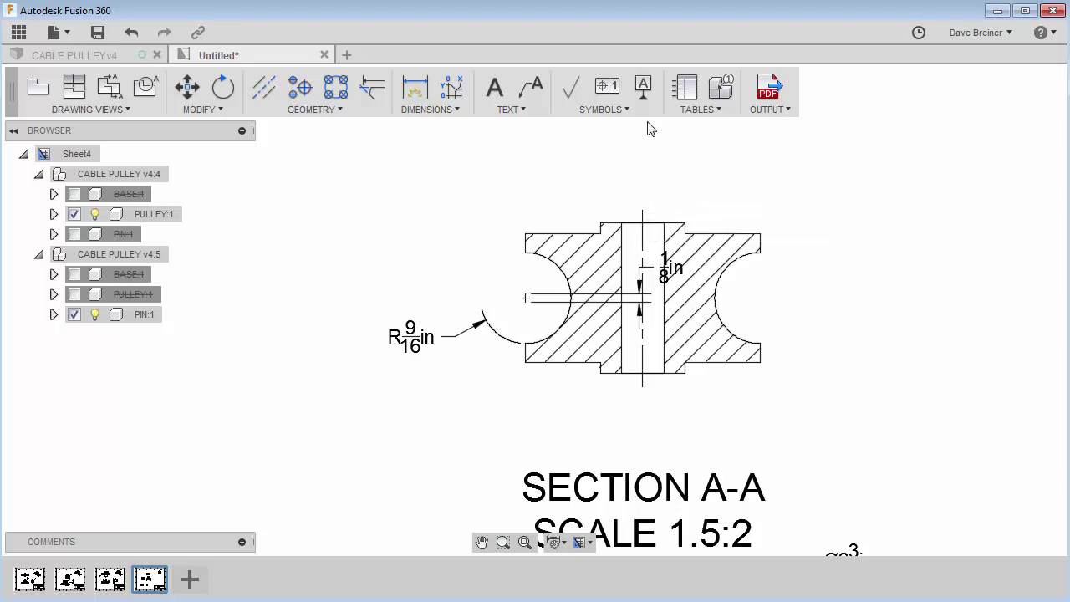
click(131, 32)
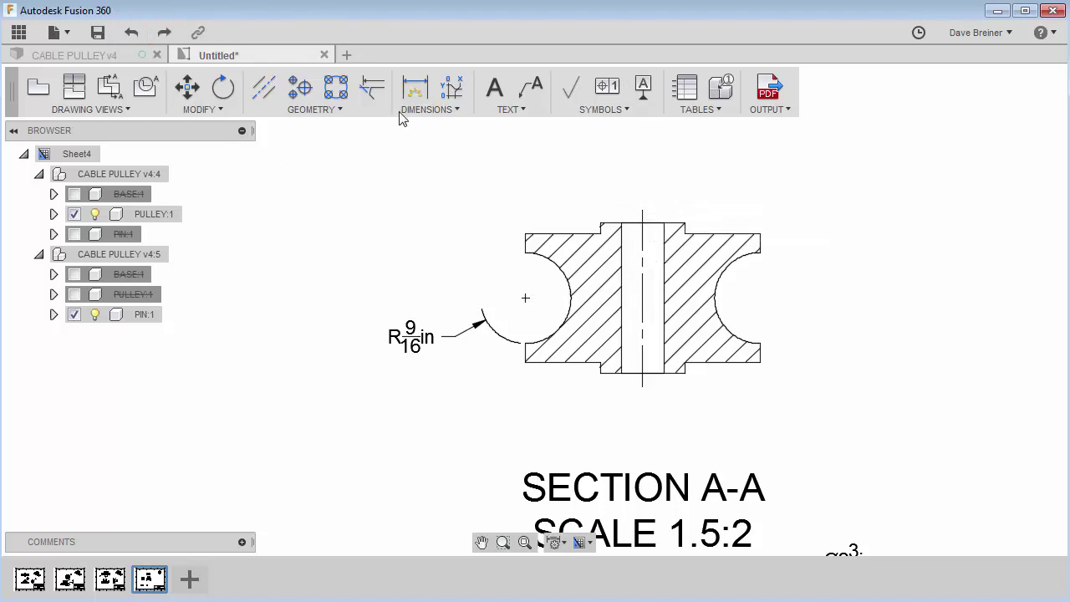
Step: Dimension the horizontal distance from the bore centerline's upper end to the left groove's center mark, placing it above section A-A
click(415, 87)
click(642, 221)
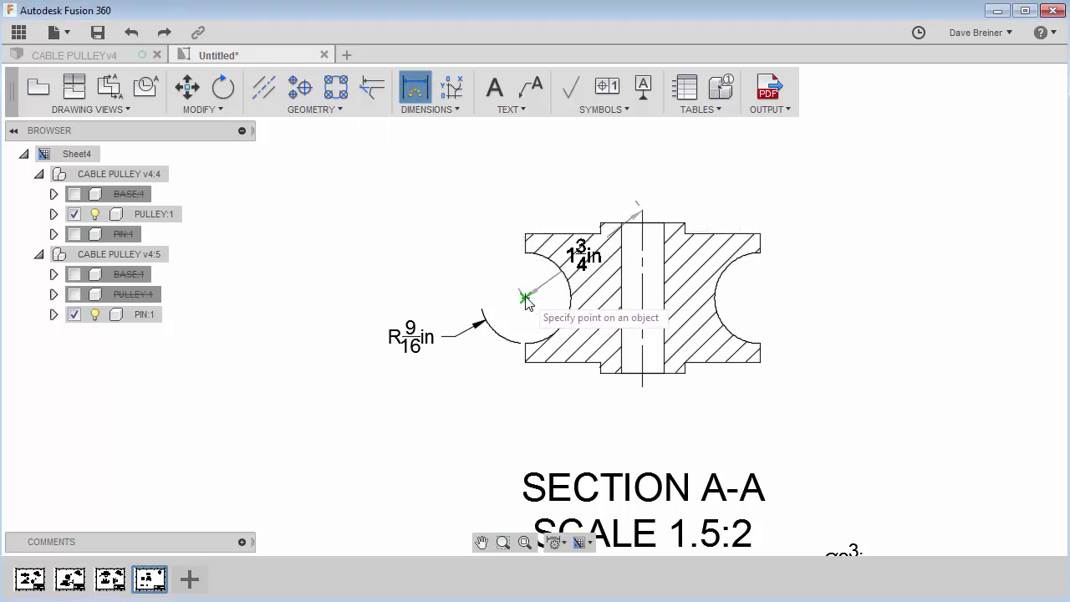
scroll(527, 301, up, 5)
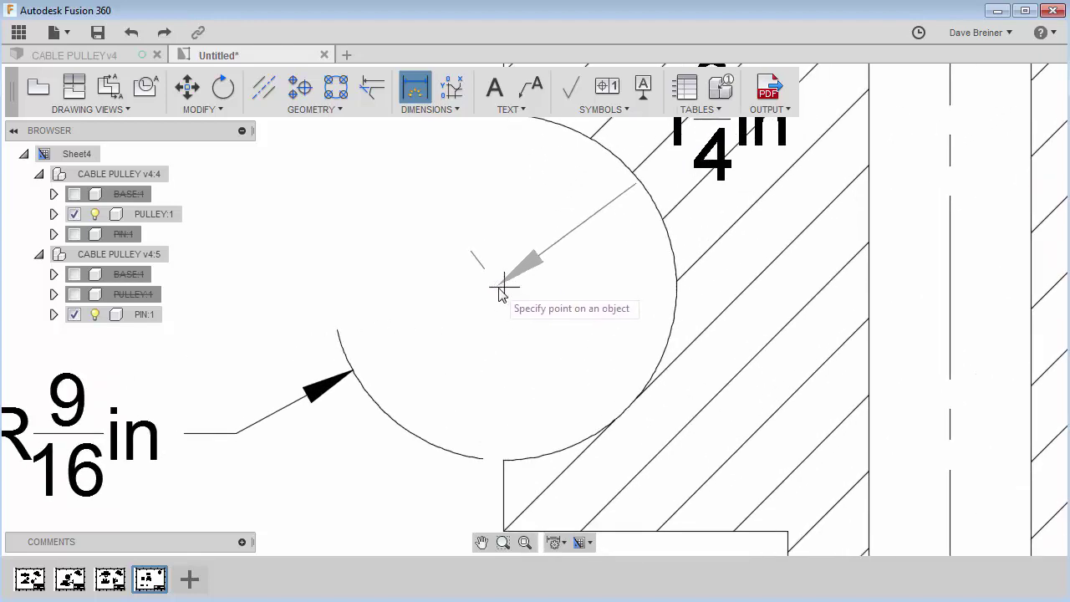
click(502, 289)
scroll(503, 286, down, 2)
scroll(503, 287, down, 5)
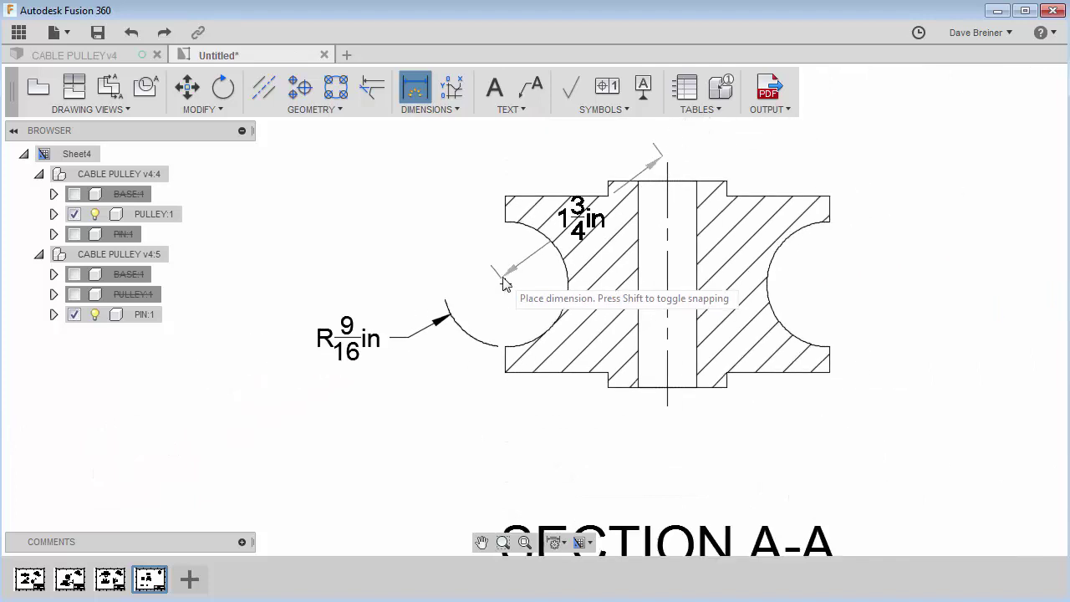
click(600, 173)
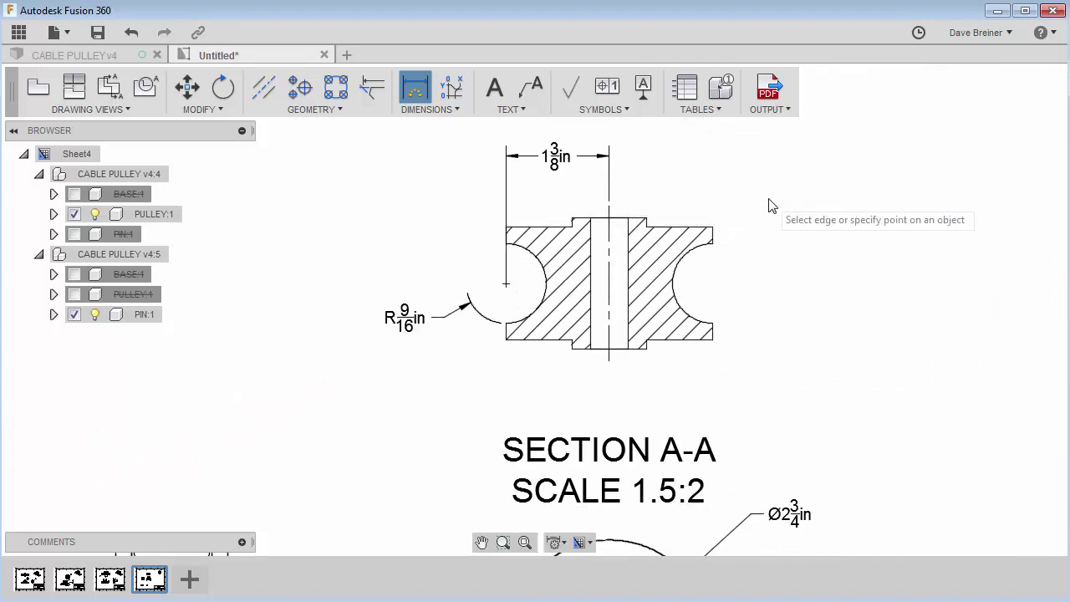
Step: Dimension the pin's overall length above its side view and its outer diameter above and to the right of its end view
scroll(778, 242, down, 4)
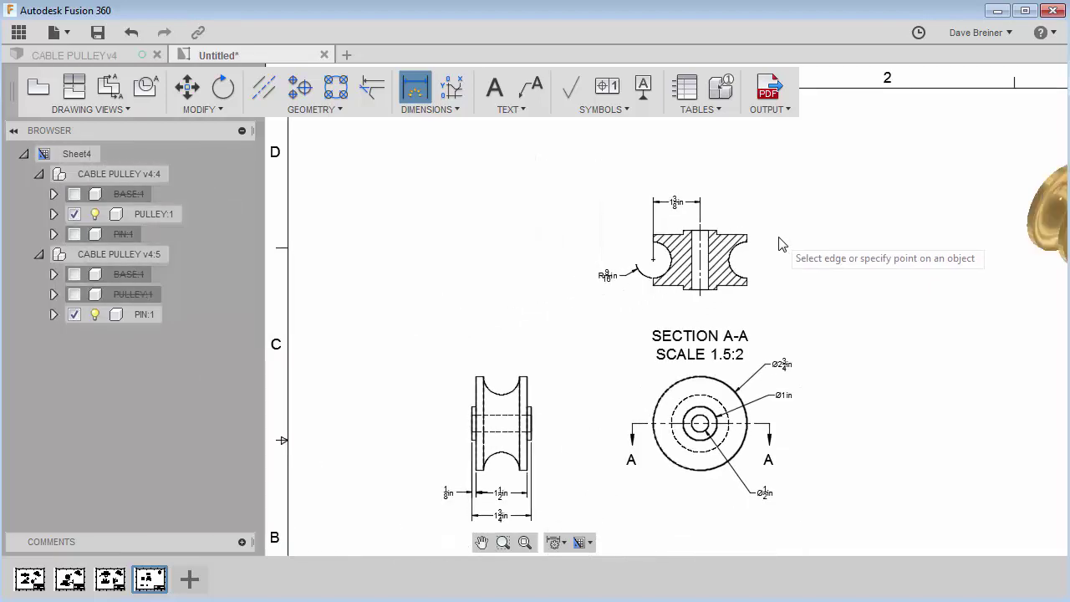
scroll(778, 243, down, 2)
middle_drag(853, 435, 656, 318)
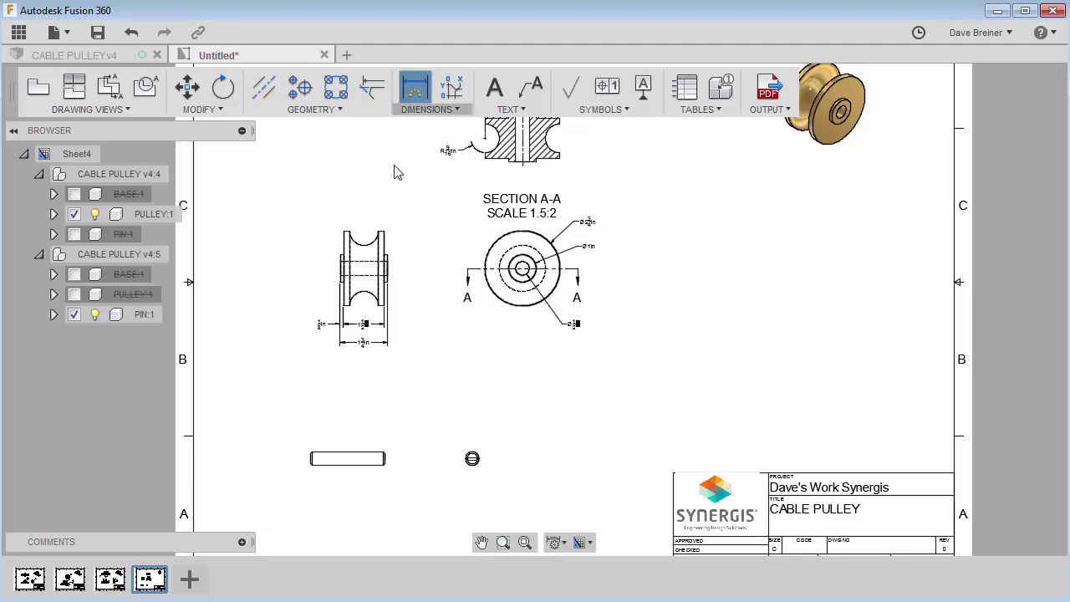
scroll(327, 493, up, 5)
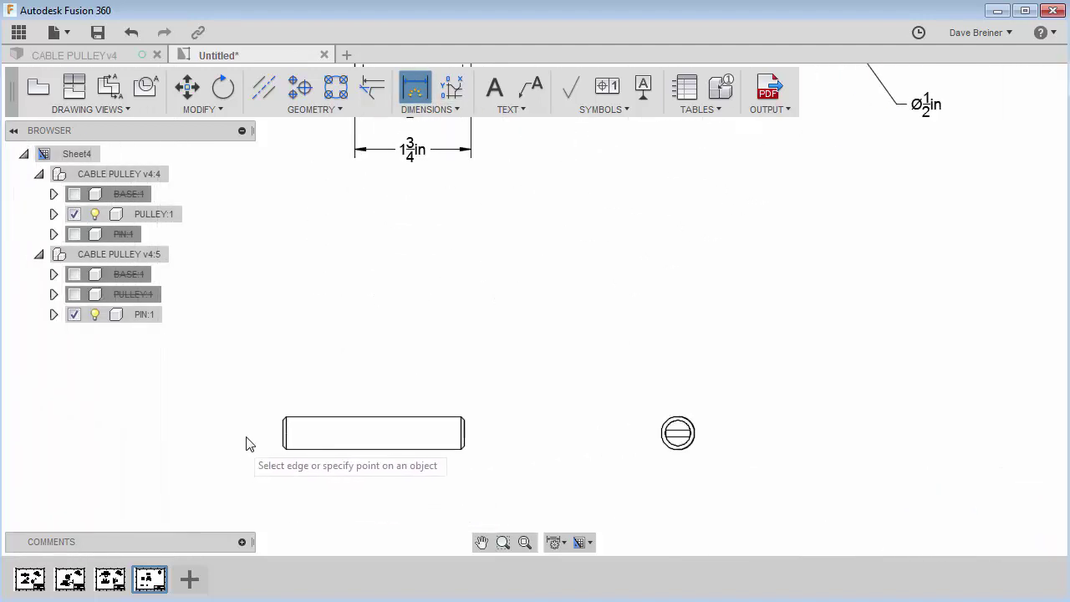
click(283, 417)
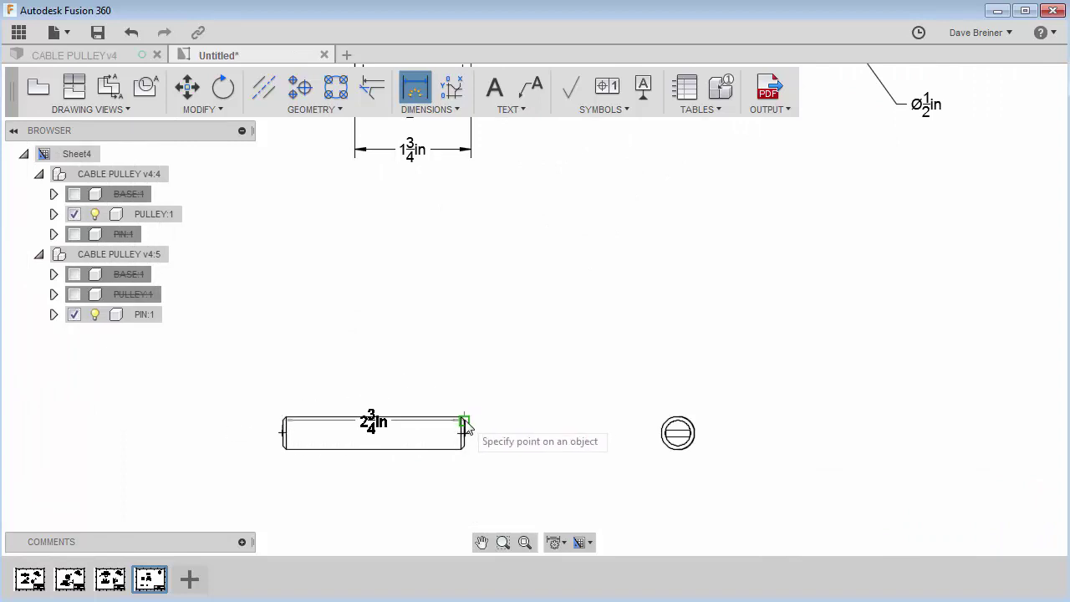
click(465, 427)
click(408, 346)
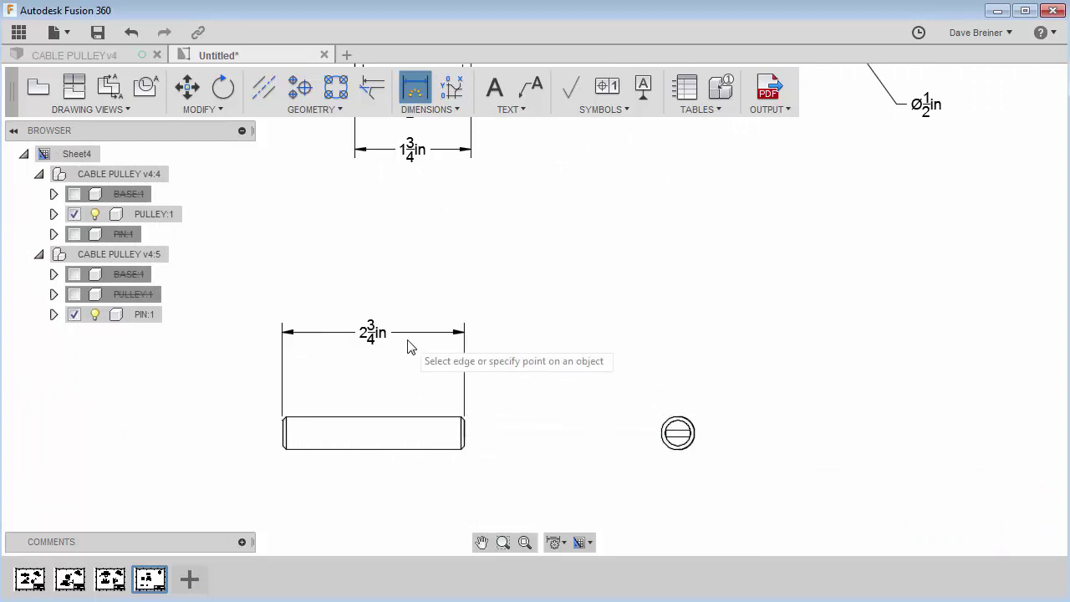
click(694, 427)
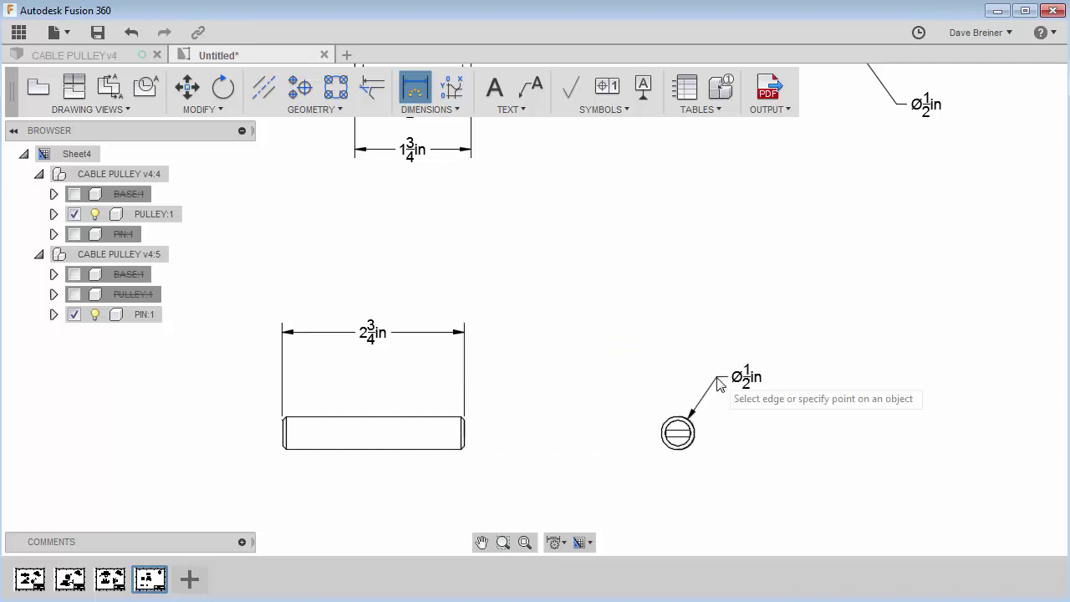
click(729, 381)
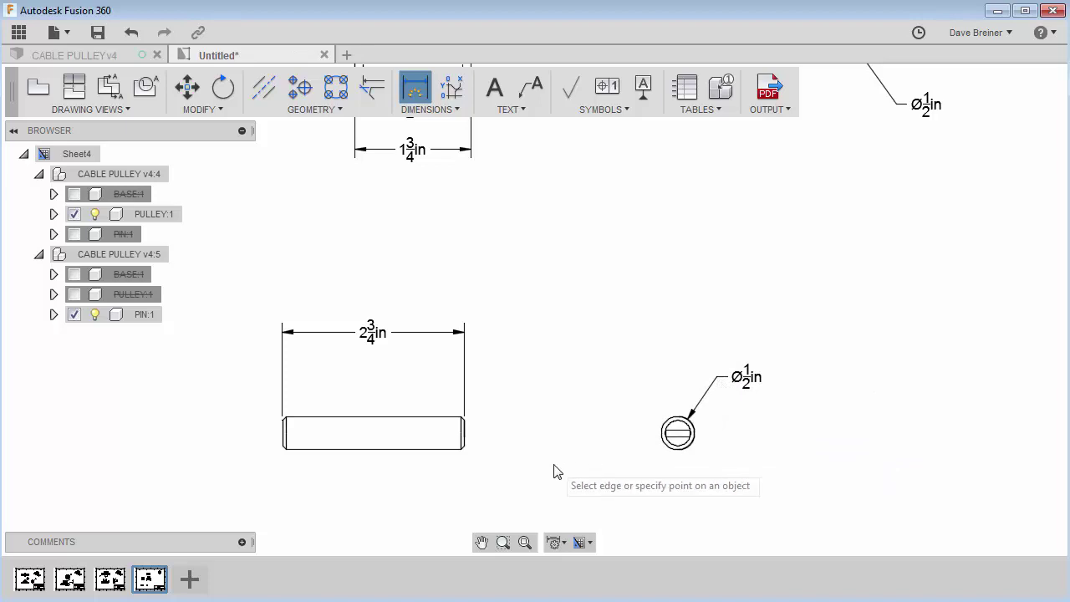
Step: Add a leader note reading 1/16" x 45° to the upper chamfer at the right end of the pin's side view
scroll(540, 455, up, 2)
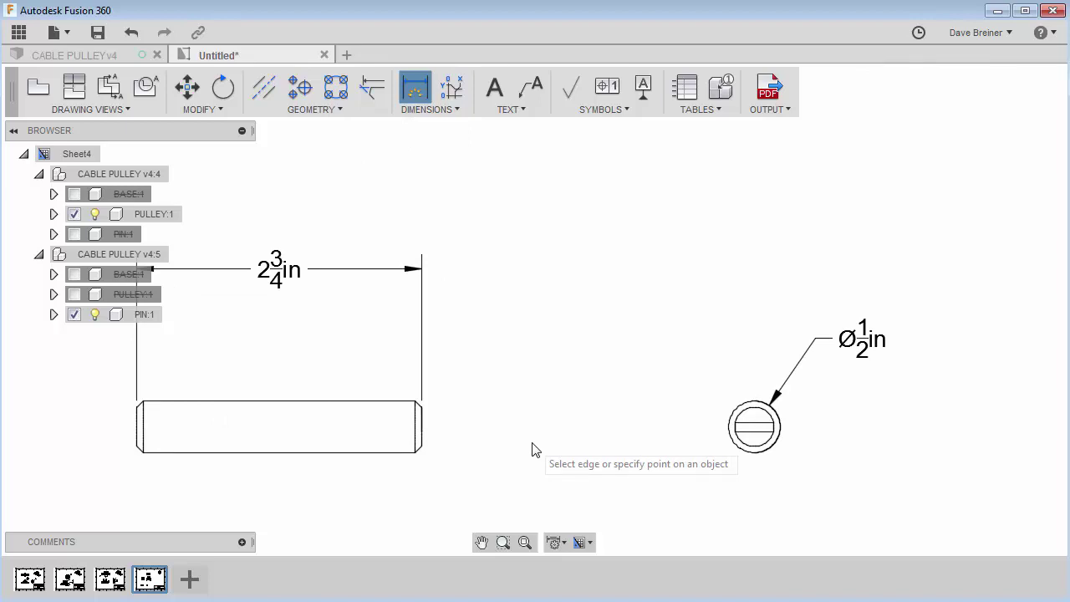
click(540, 88)
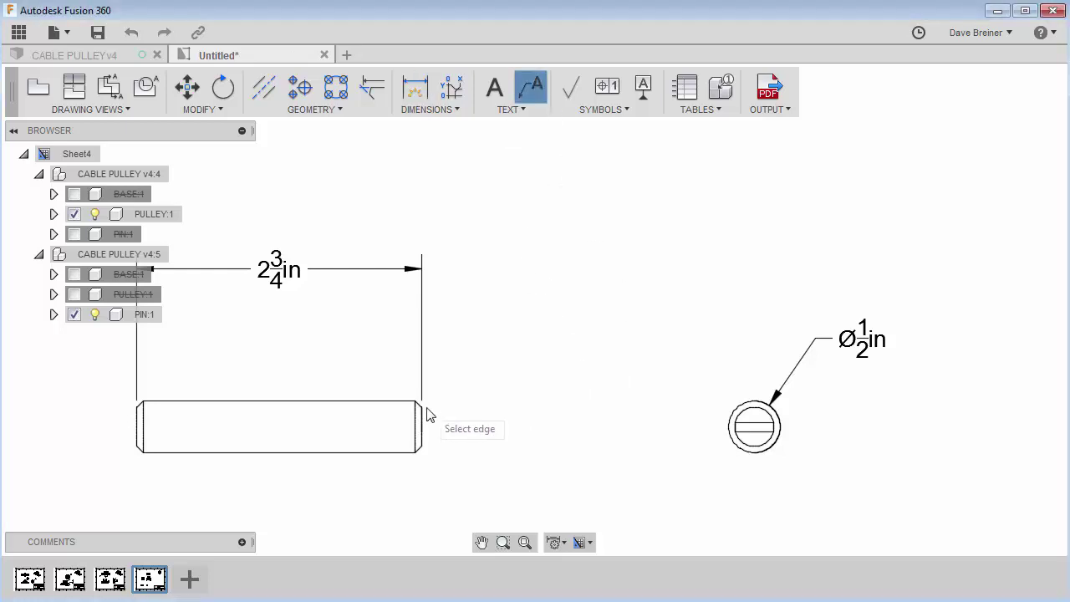
scroll(421, 414, up, 5)
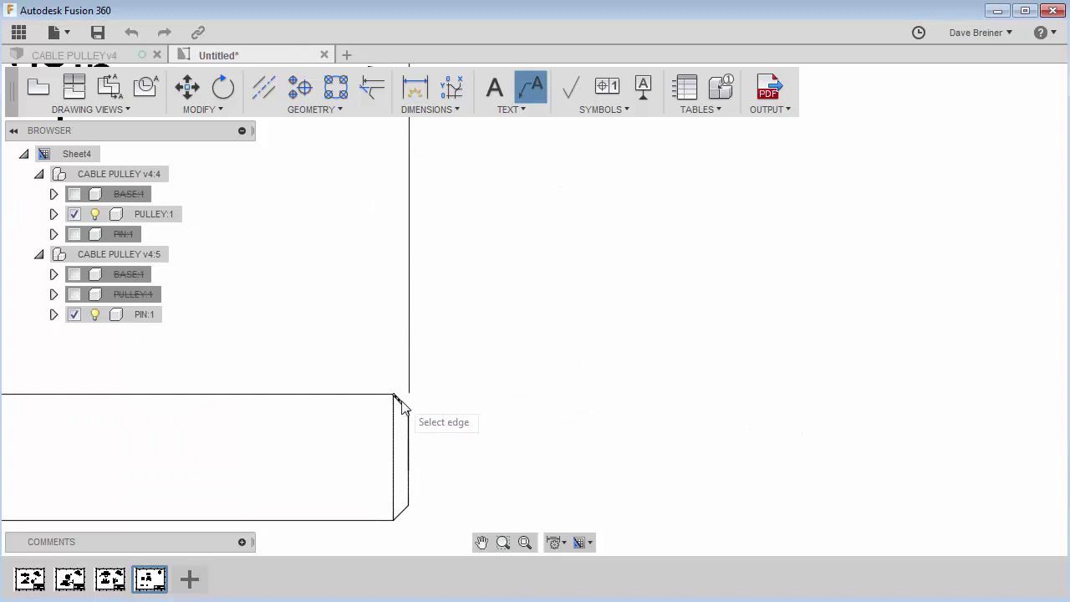
click(403, 400)
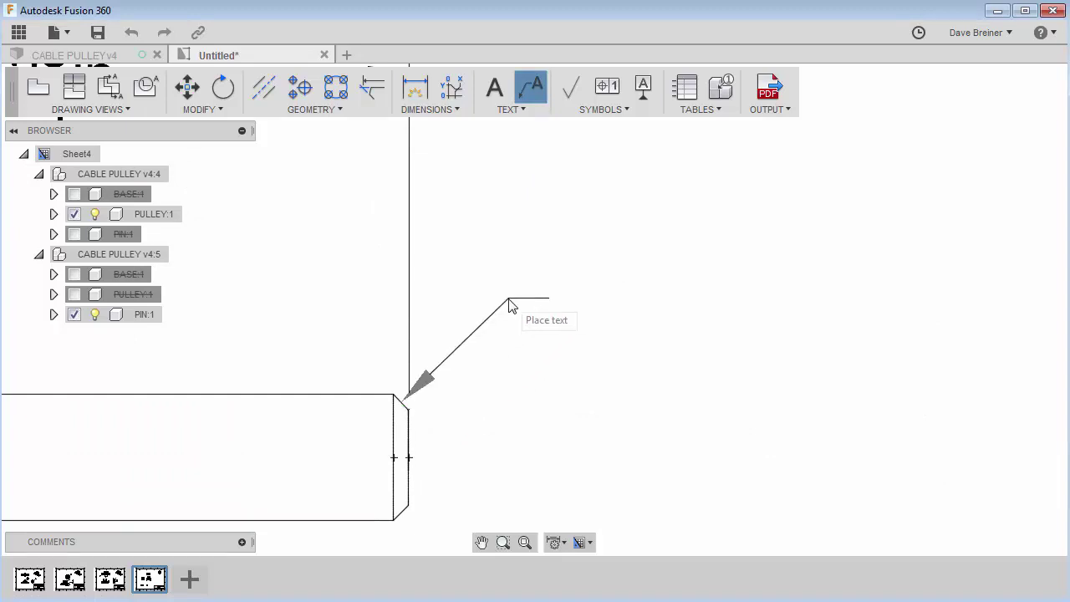
click(559, 250)
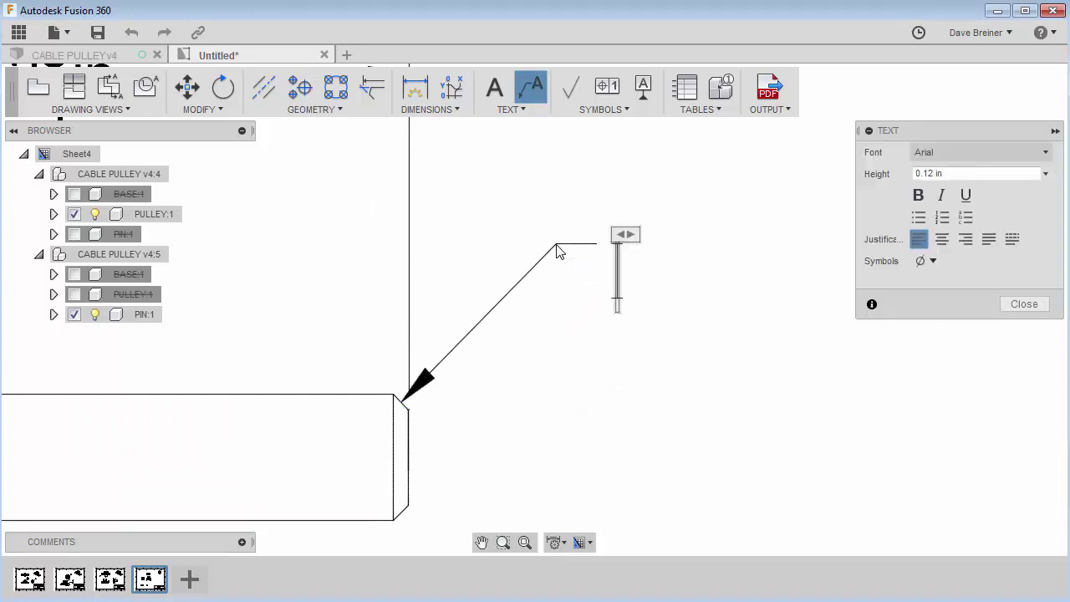
text(1/16)
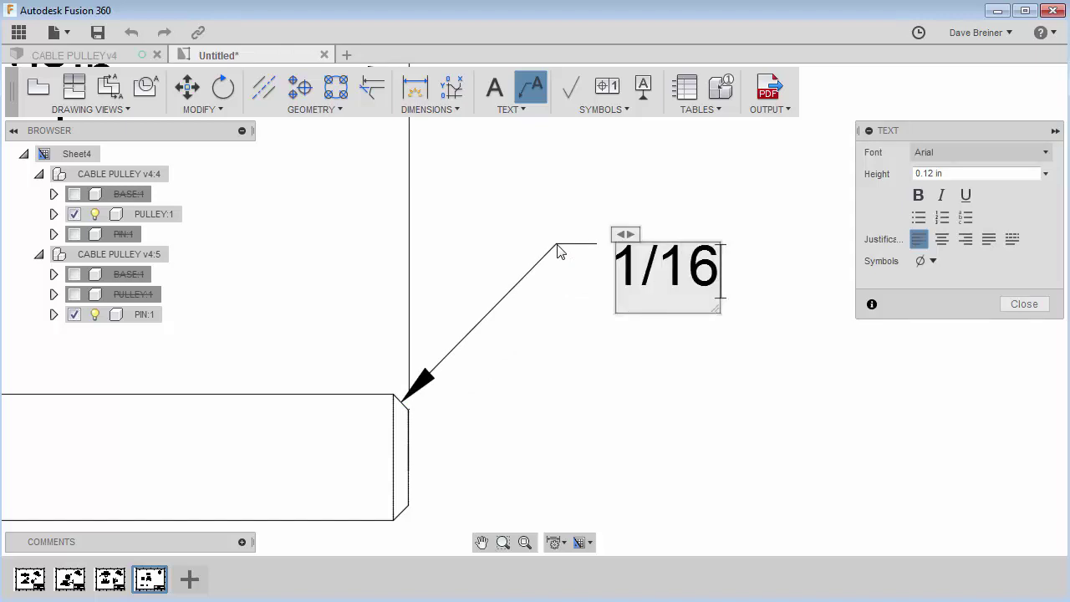
text(" X)
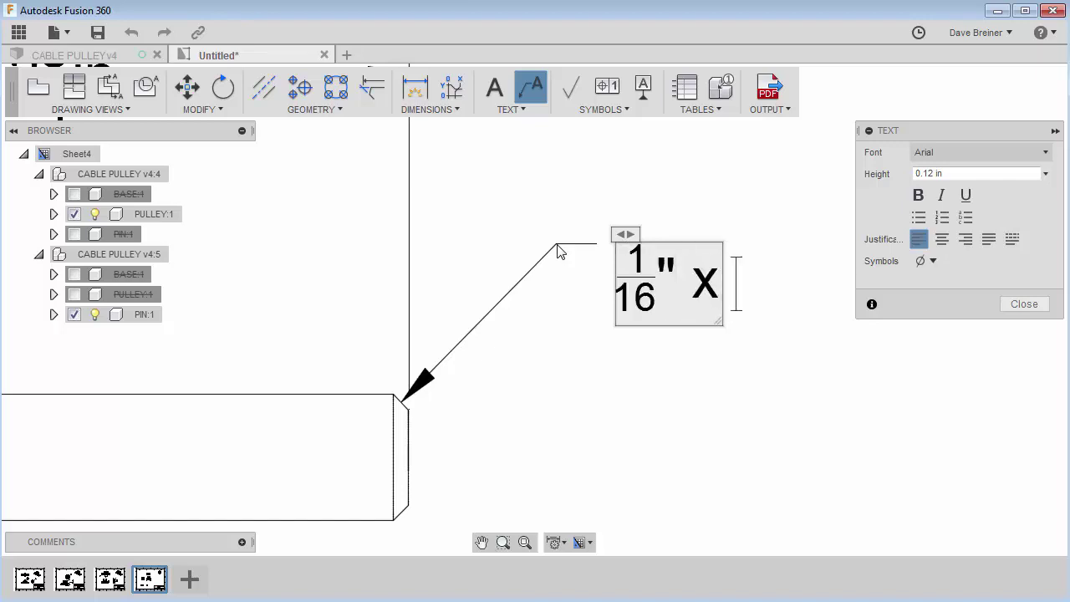
text( 45)
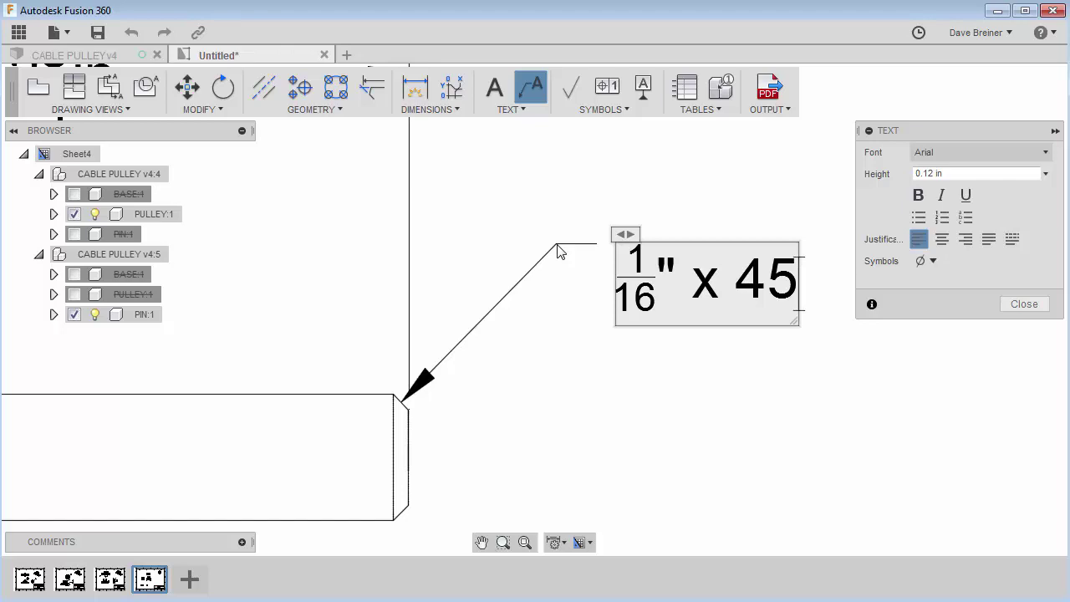
click(935, 261)
click(975, 281)
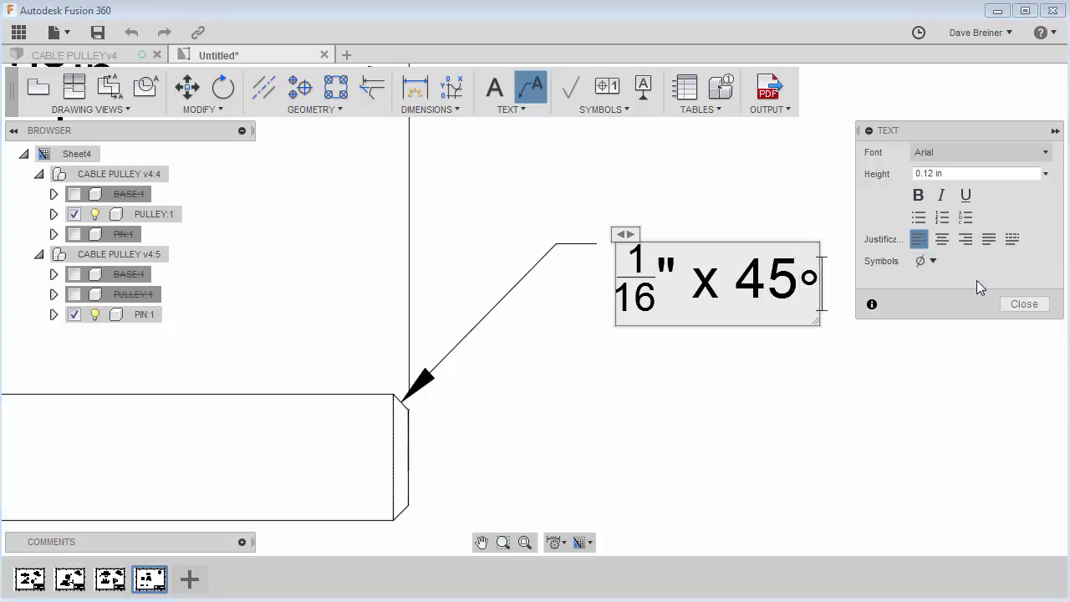
click(1040, 307)
Step: Review the whole pulley and pin sheet, followed by the assembly sheet and the exploded view sheet
scroll(786, 458, down, 10)
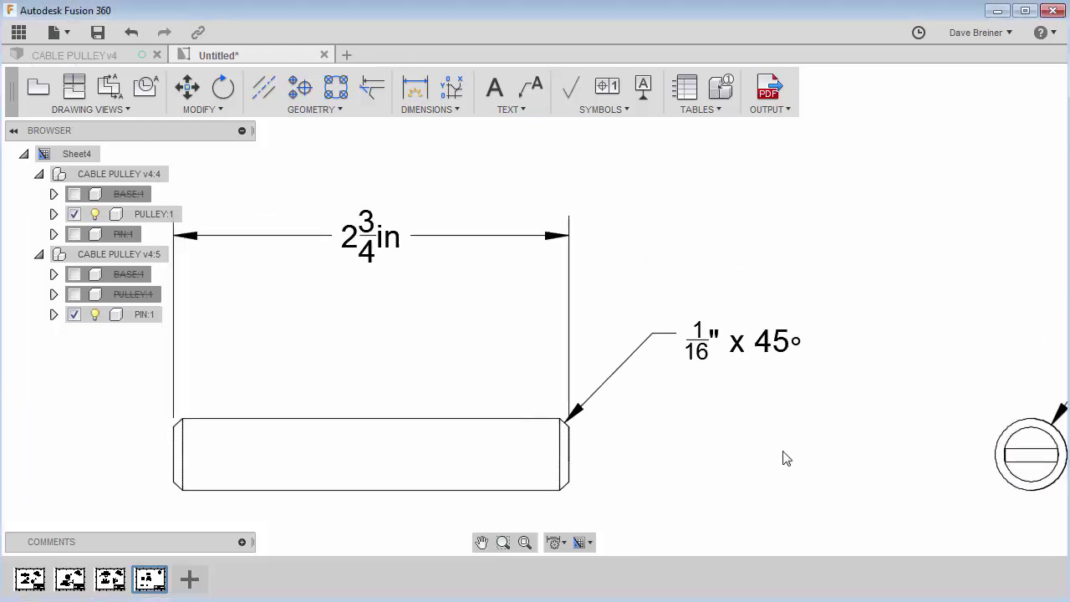
scroll(786, 458, down, 8)
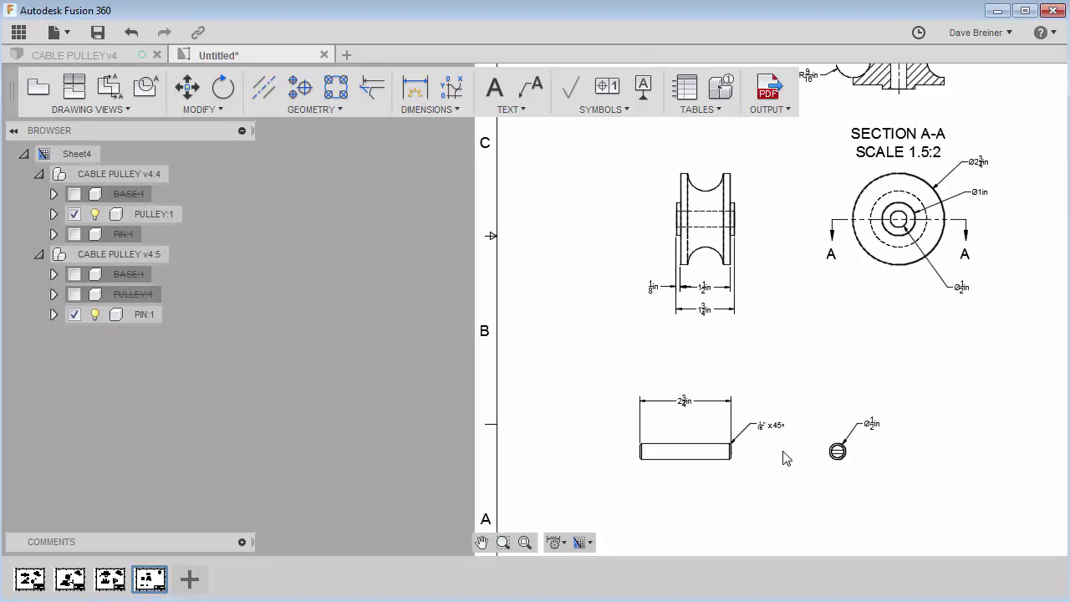
mouse_move(955, 406)
middle_down()
mouse_move(524, 405)
mouse_move(554, 406)
middle_up()
scroll(554, 406, down, 1)
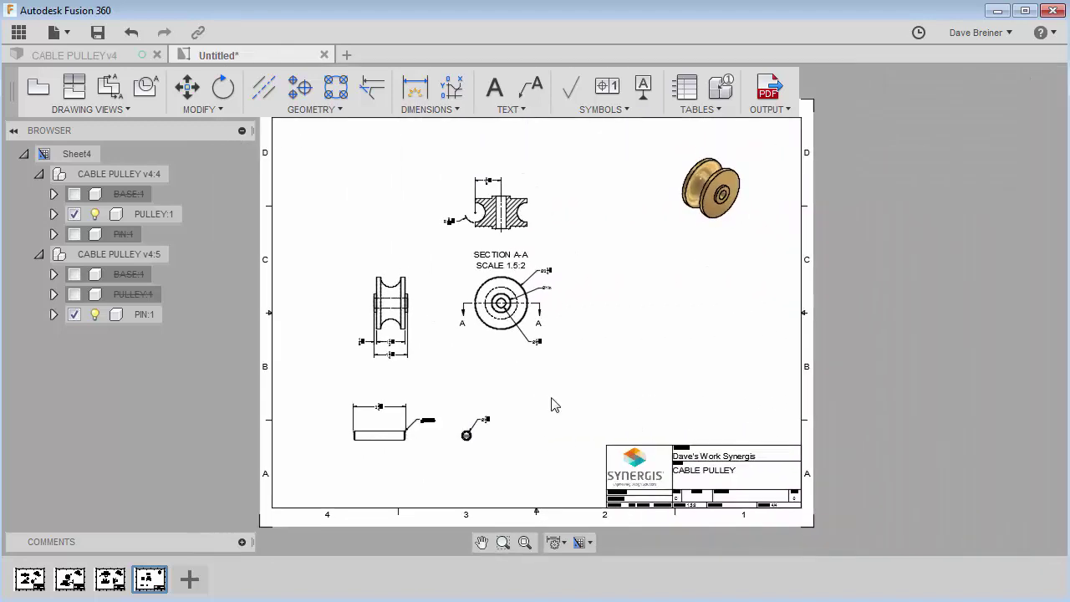
key(F6)
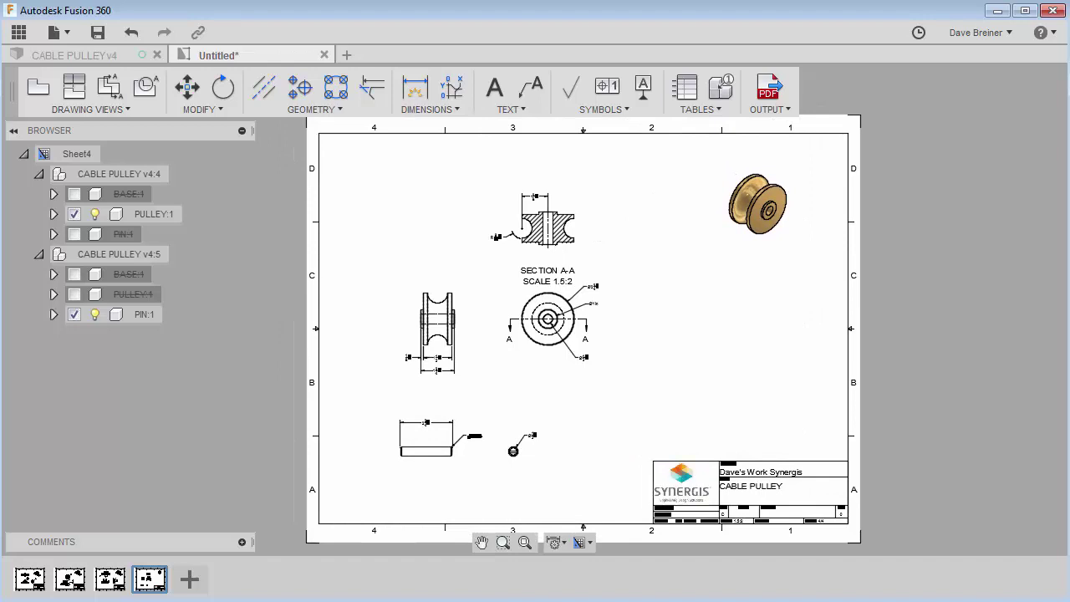
click(37, 584)
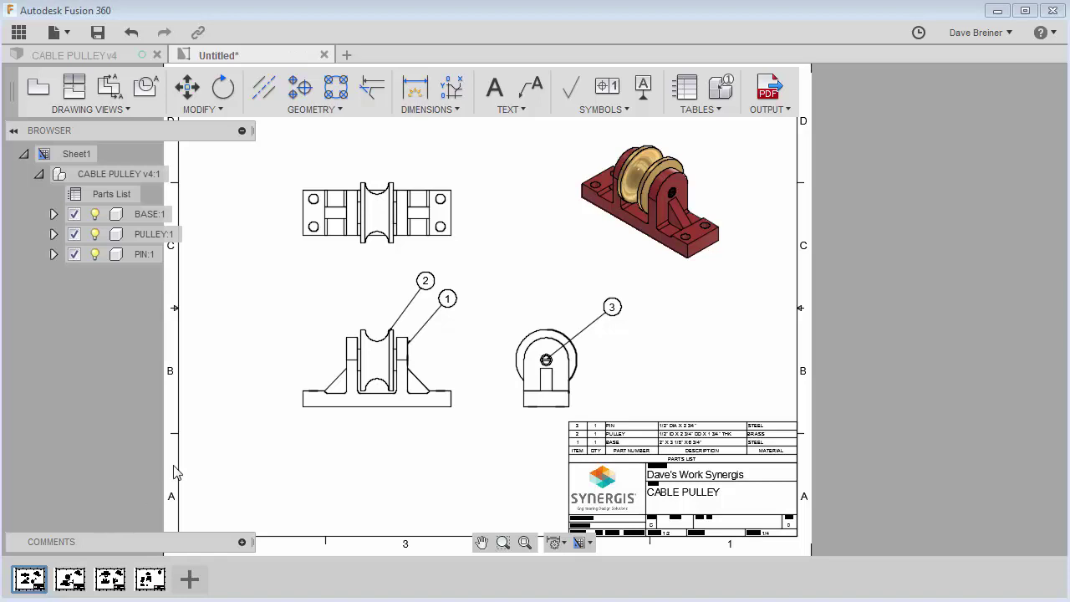
click(70, 578)
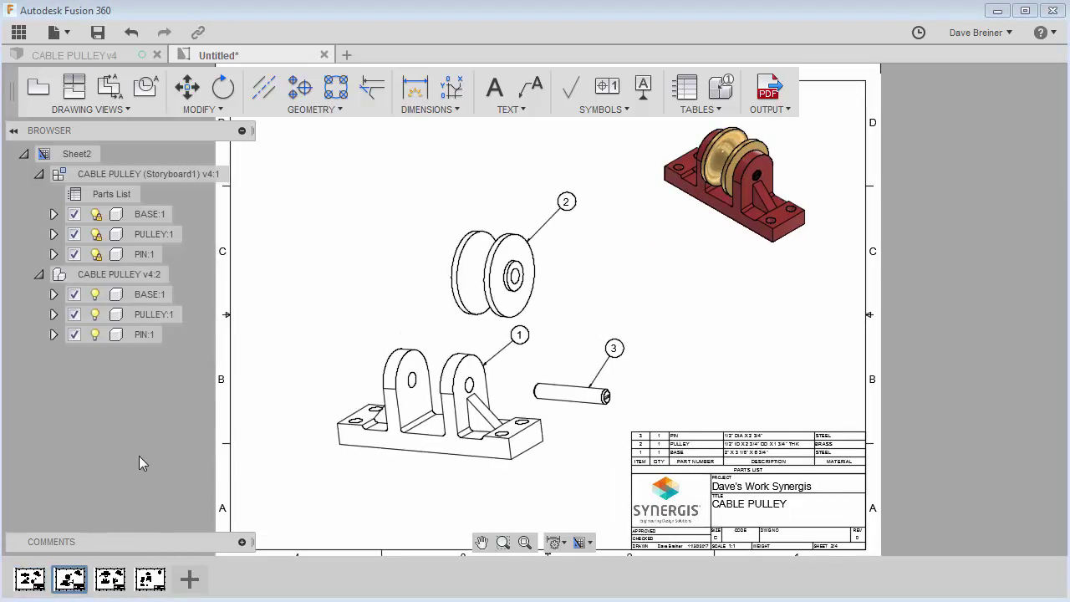
Step: Look over the pulley and pin sheet, the assembly sheet and the exploded view sheet, ending back on the assembly sheet
mouse_move(117, 582)
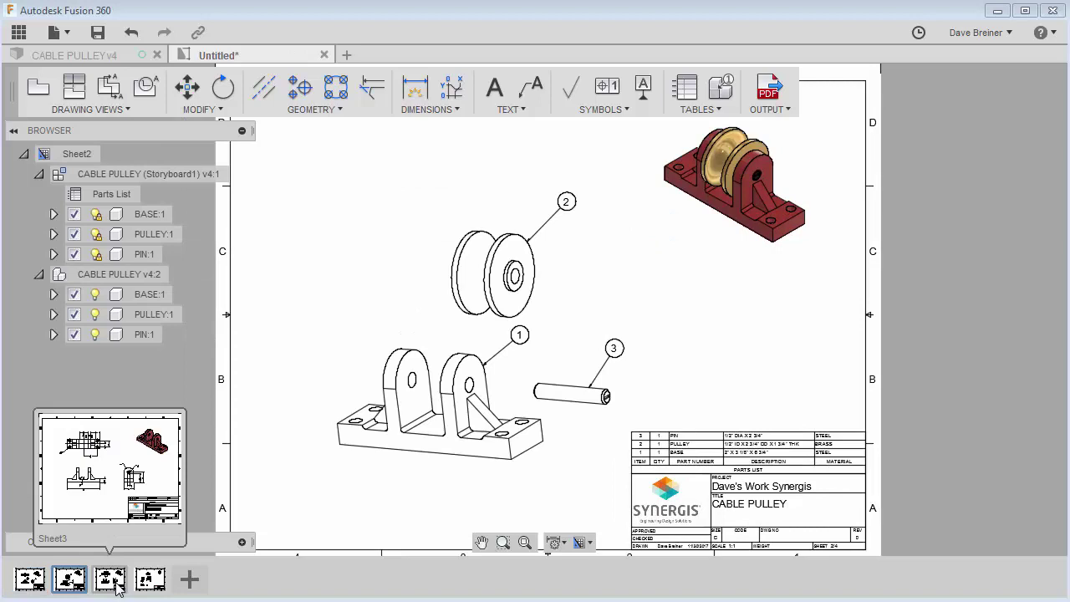
click(149, 581)
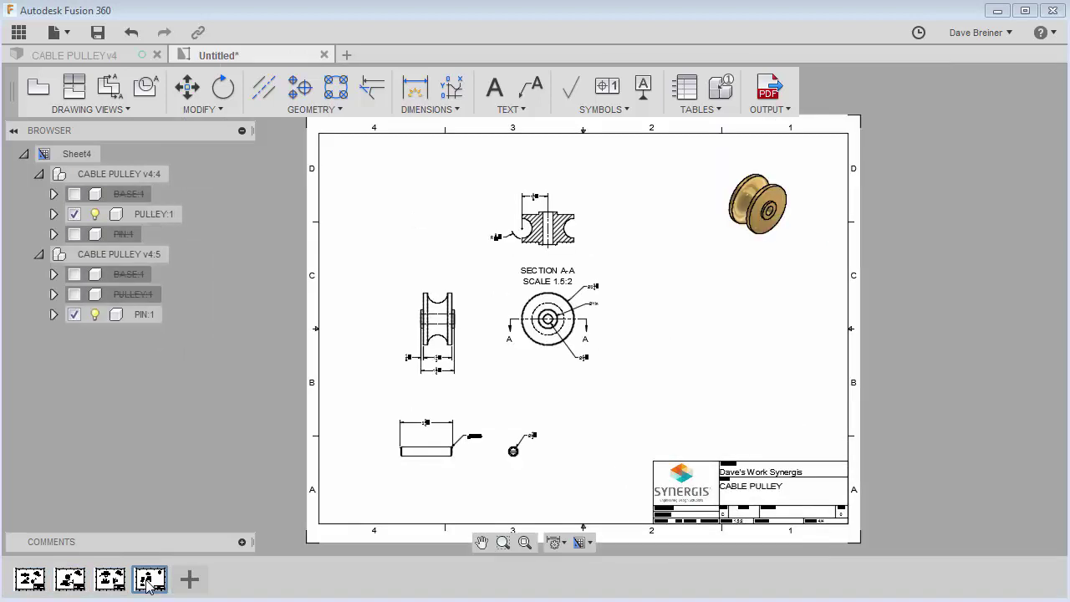
click(31, 579)
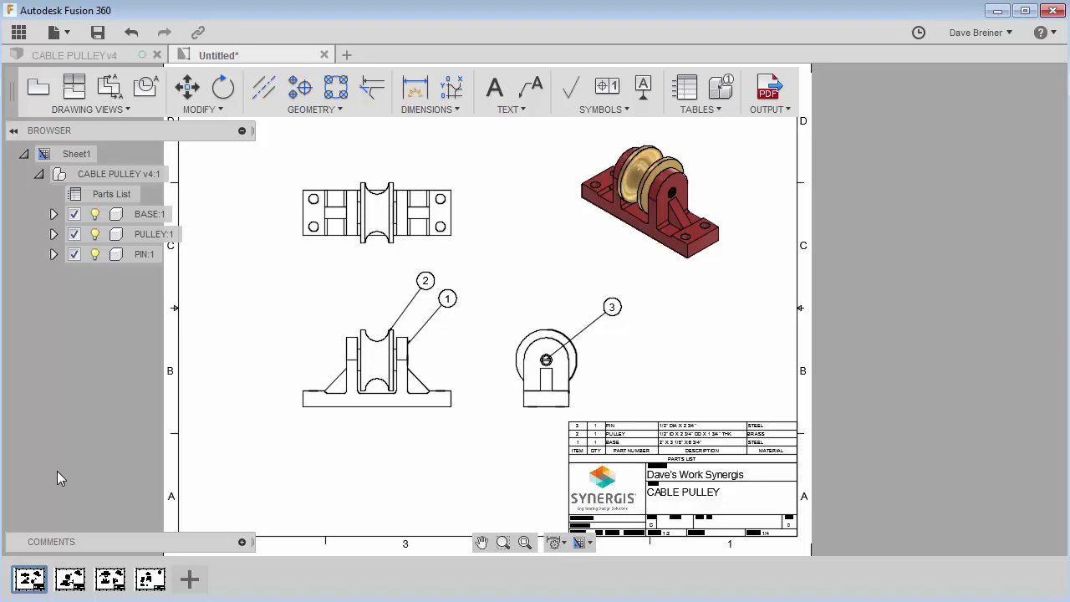
click(69, 578)
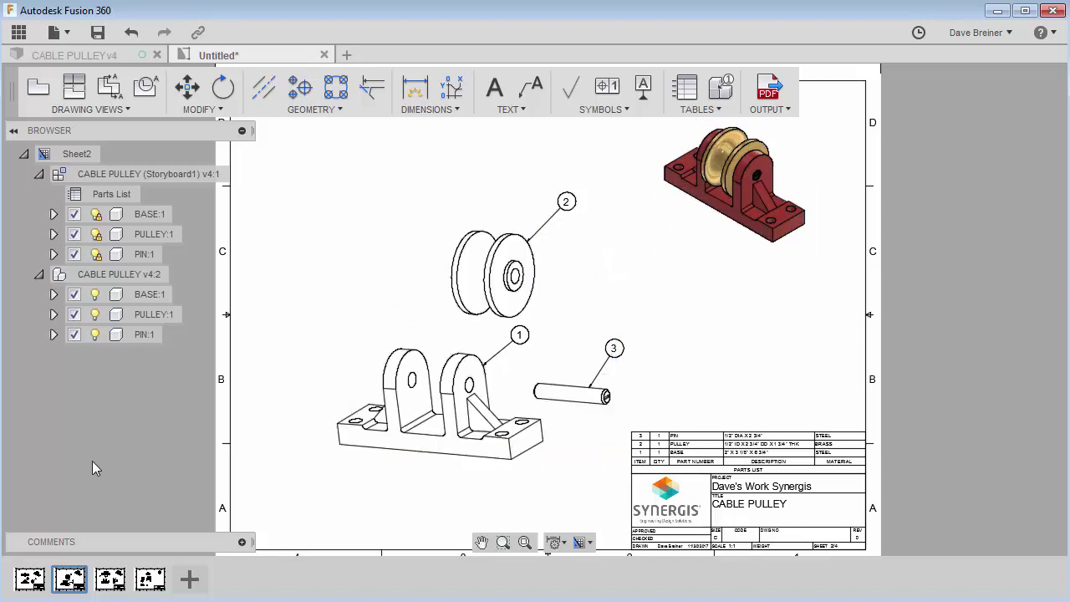
click(30, 578)
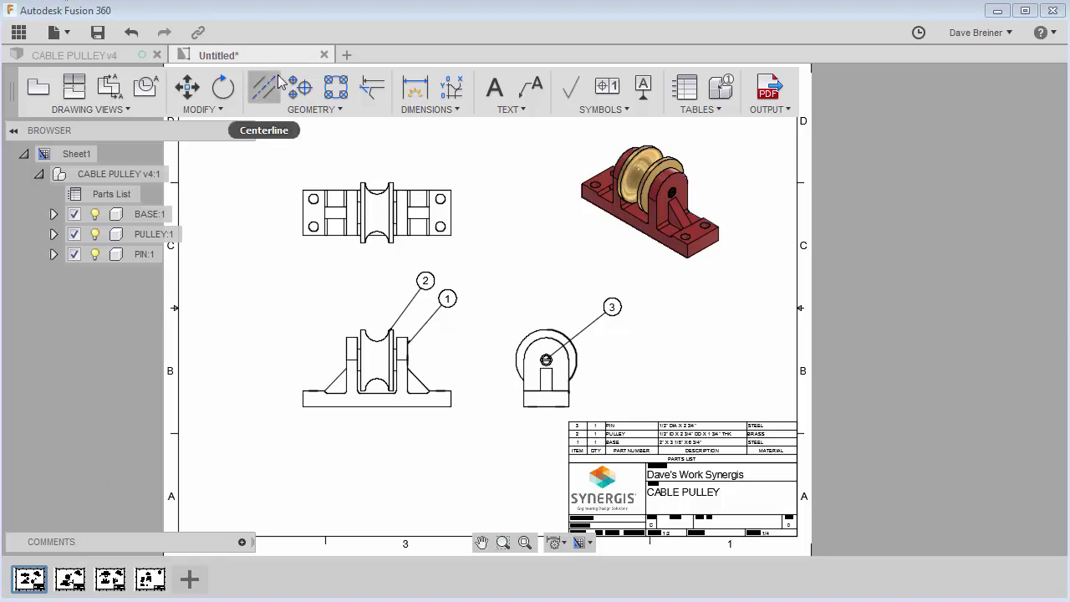
click(209, 110)
click(342, 110)
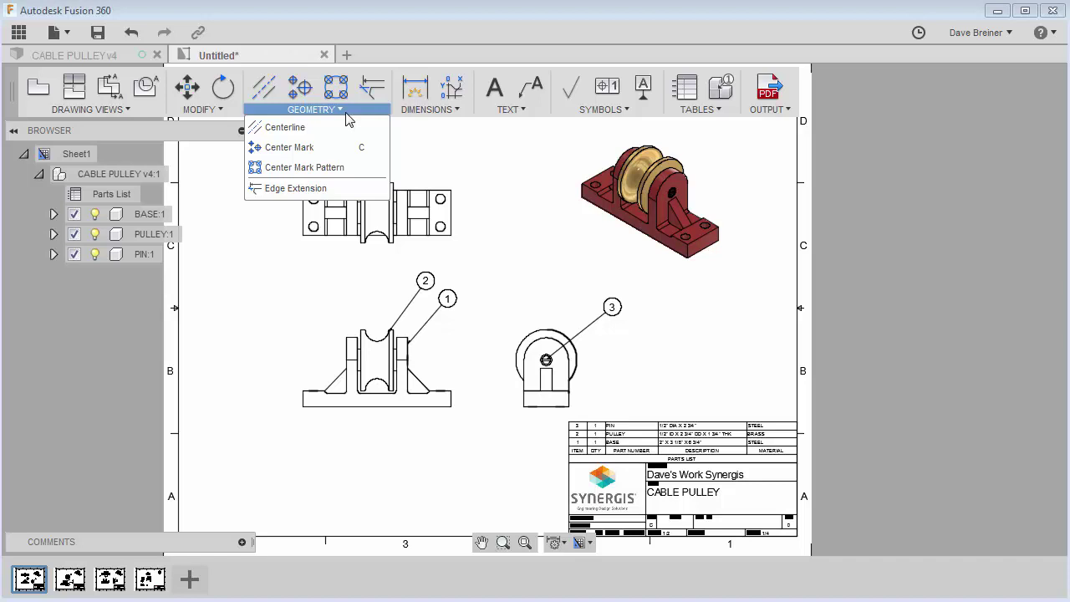
click(429, 109)
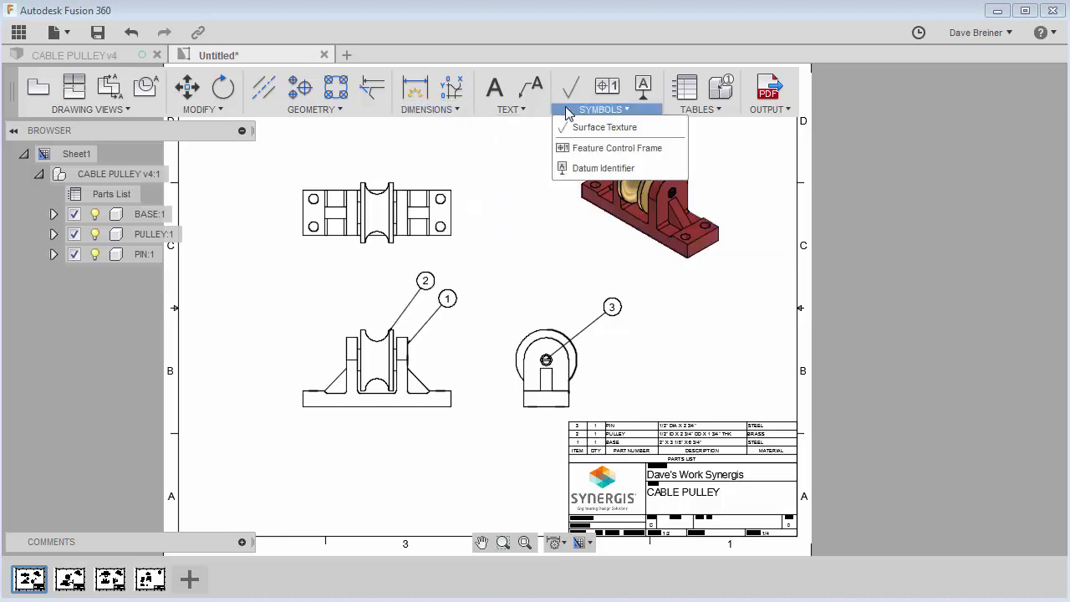
mouse_move(538, 115)
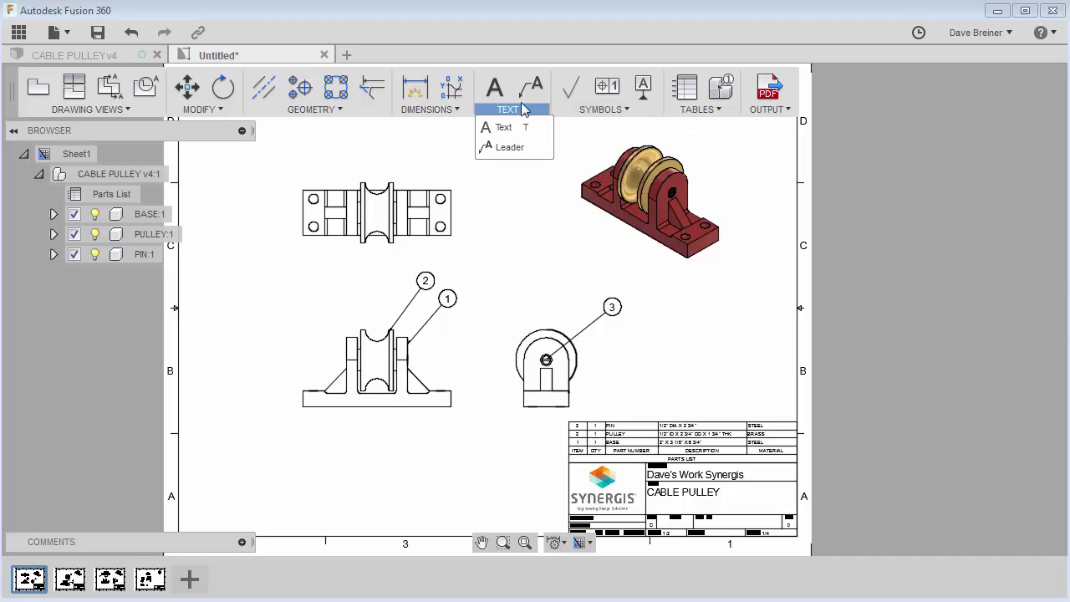
mouse_move(624, 111)
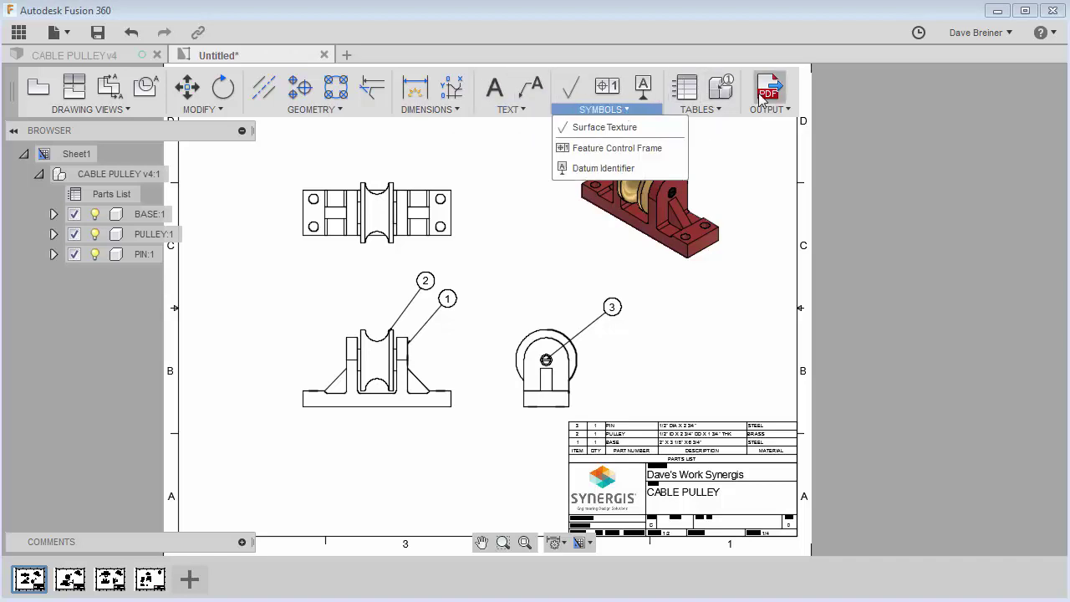
mouse_move(706, 110)
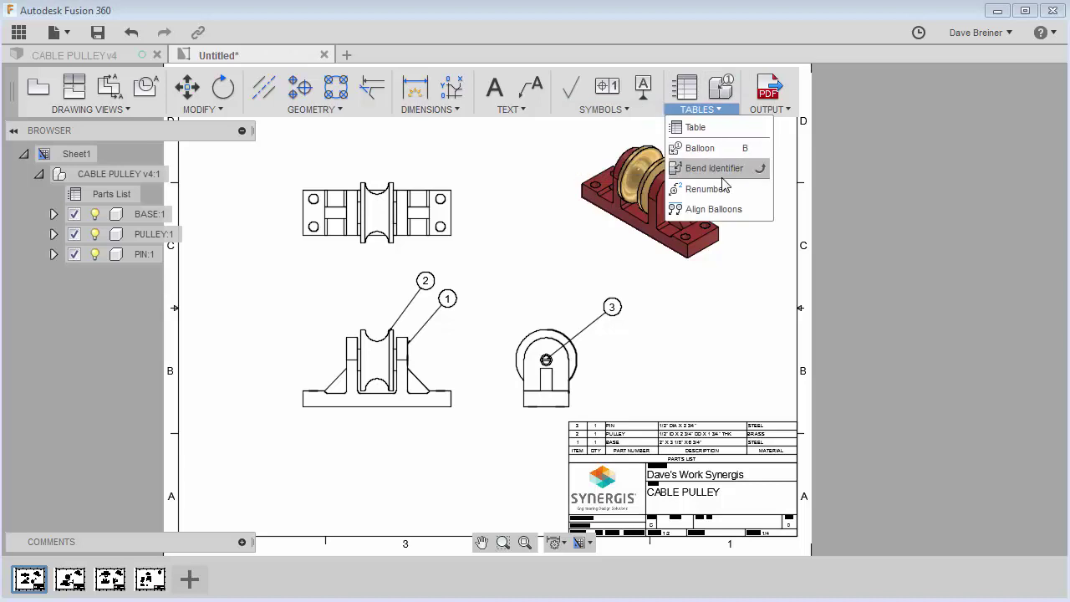
click(245, 308)
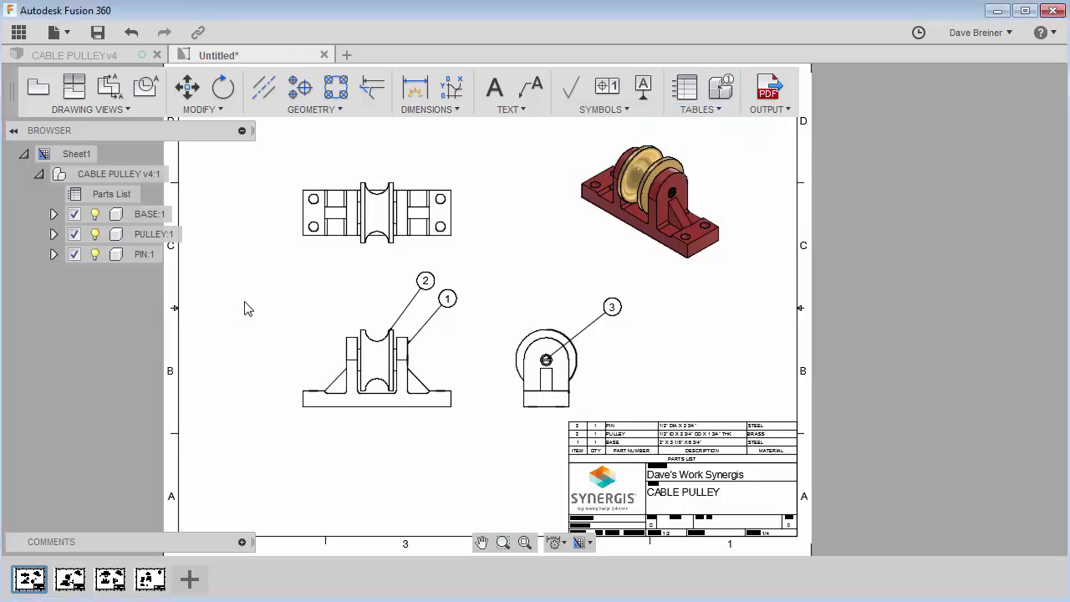
click(768, 88)
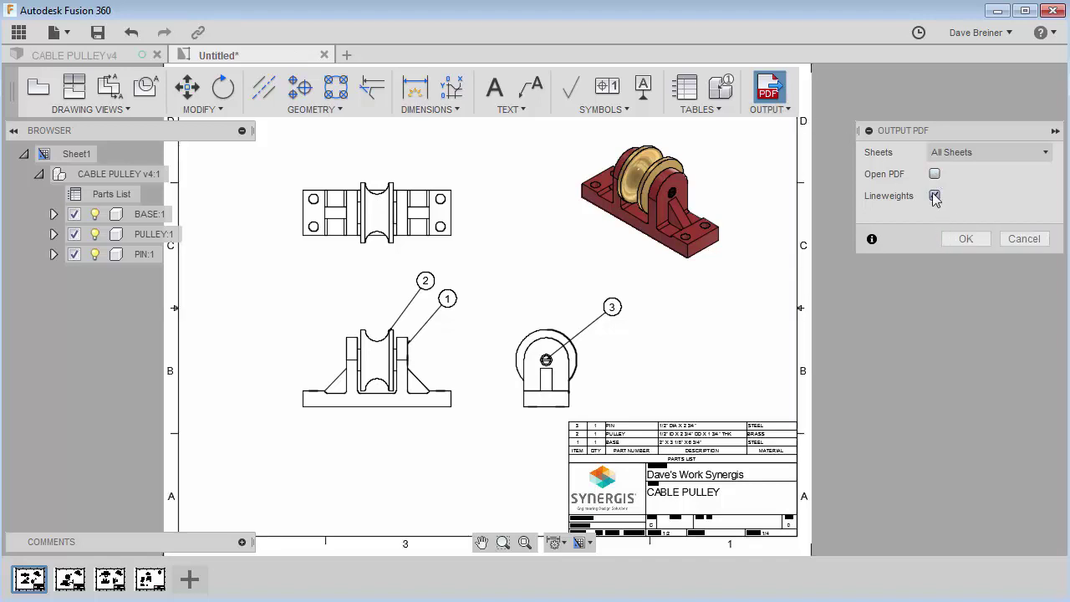
click(1034, 243)
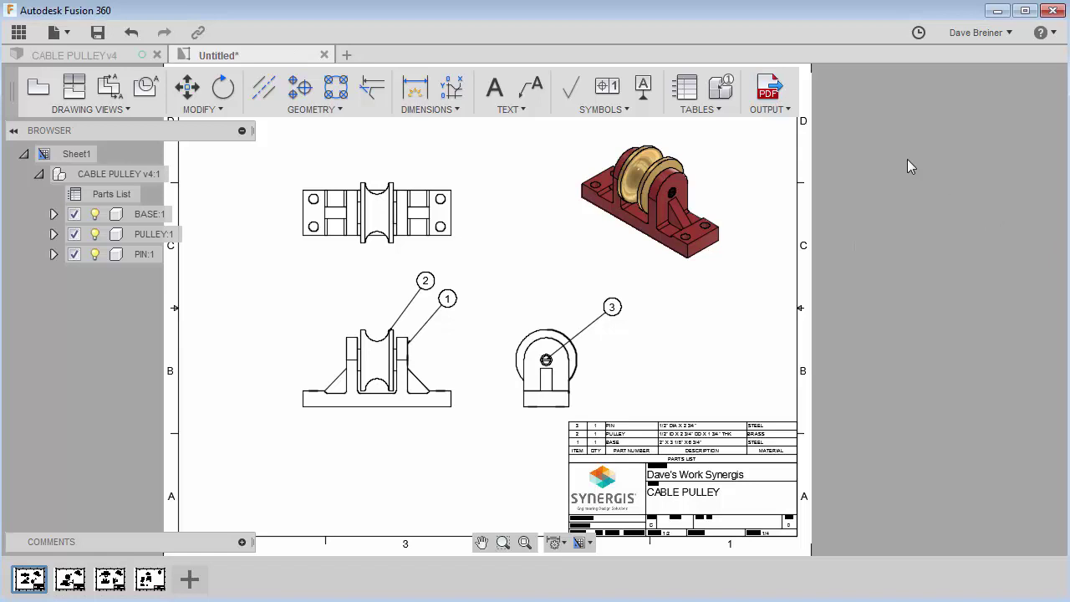
click(784, 110)
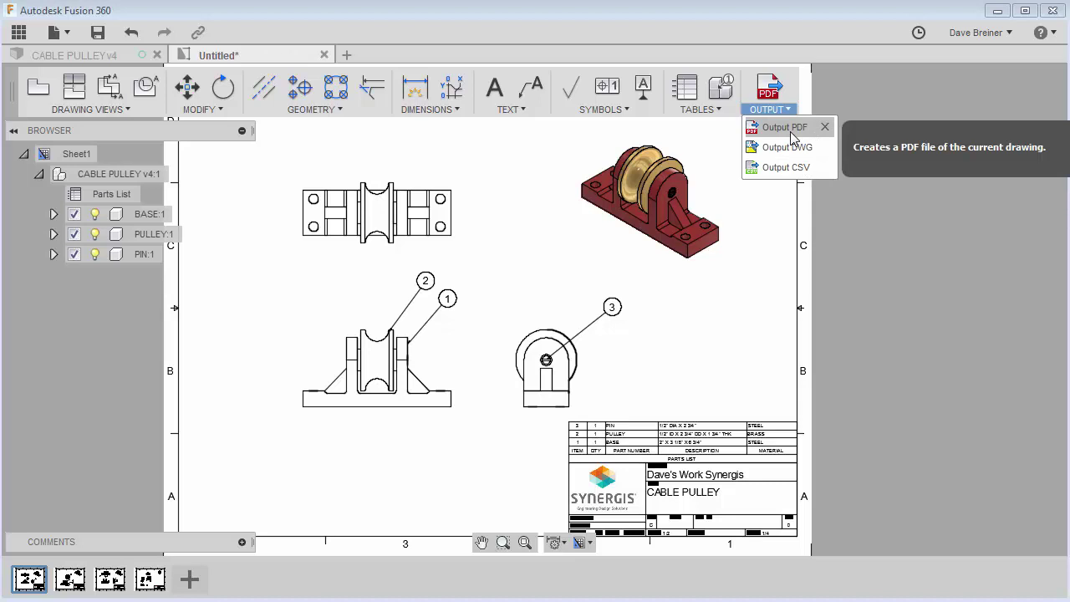
click(863, 78)
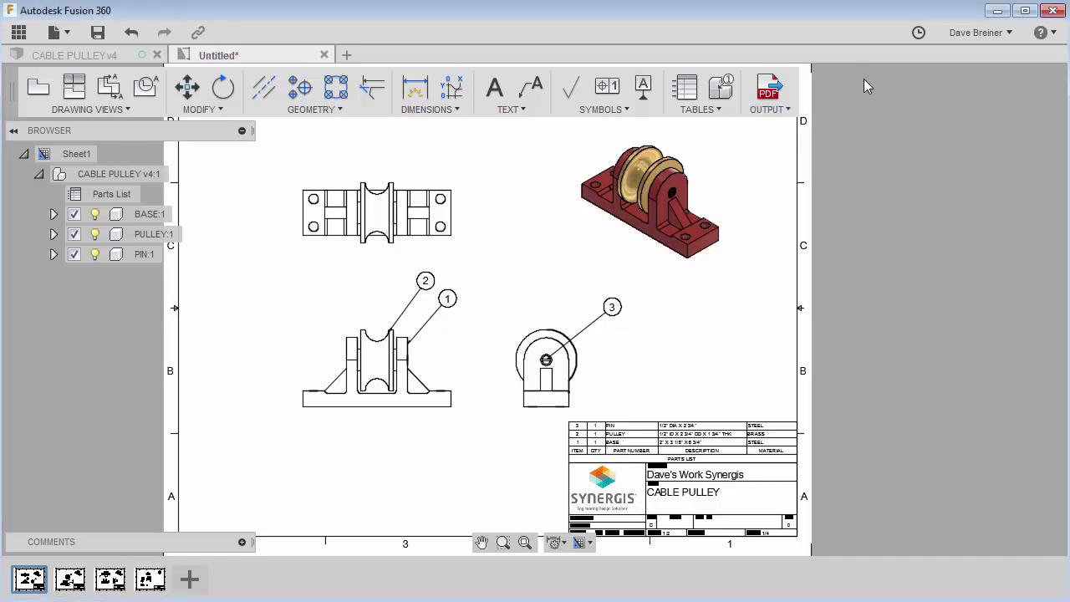
Step: Output all sheets with lineweights to a PDF named CABLE PULLEY DRAWING 2, with the option to open the PDF enabled
click(770, 90)
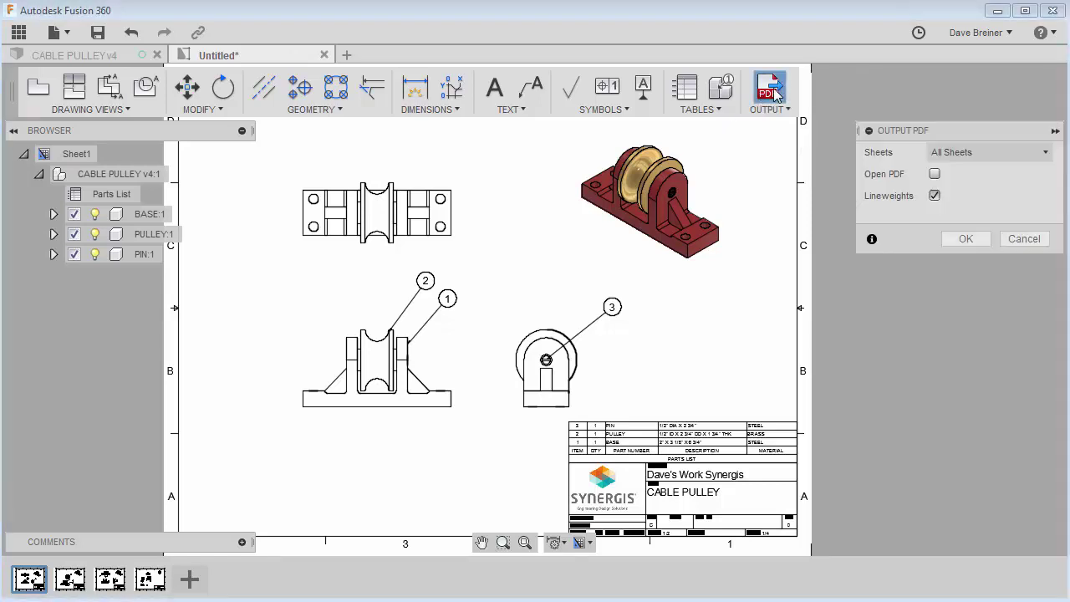
click(935, 173)
click(966, 240)
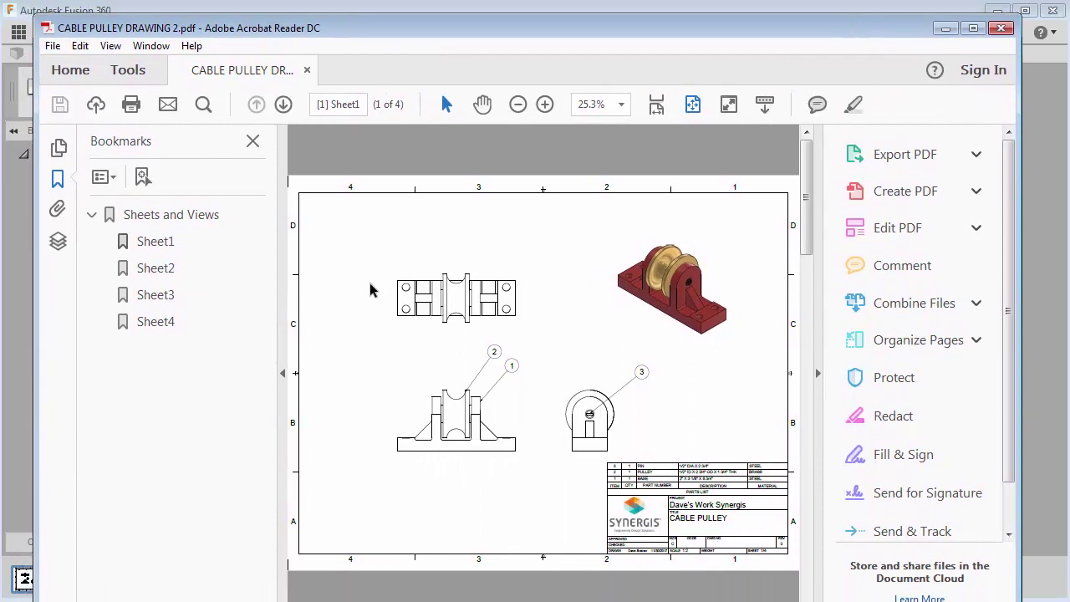
Step: Page forward through the exported PDF to Sheet4 and back towards the first sheet to check every drawing sheet
click(283, 103)
click(283, 104)
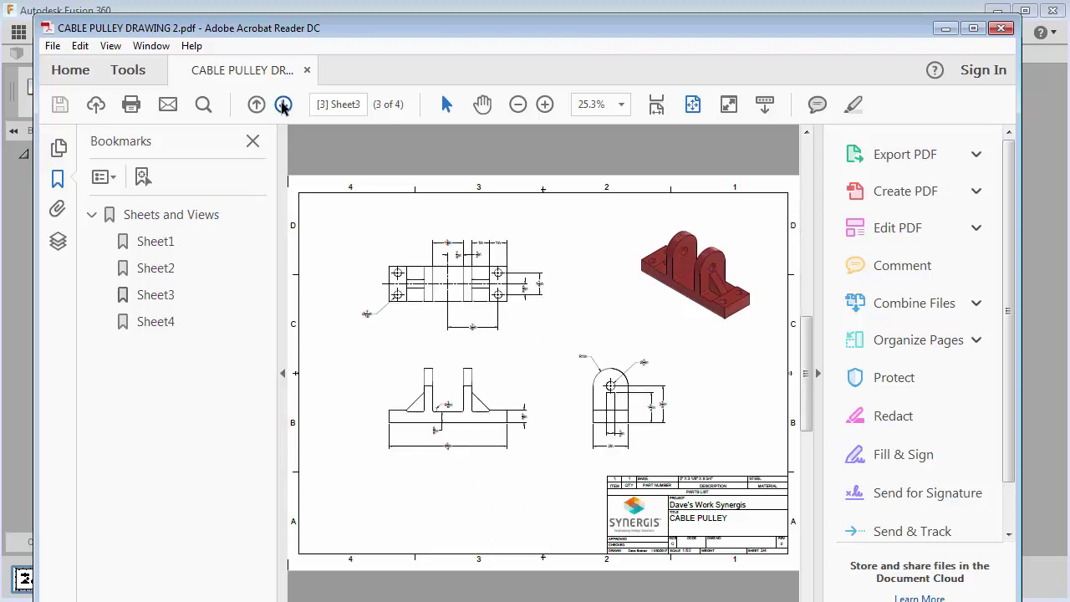
click(283, 103)
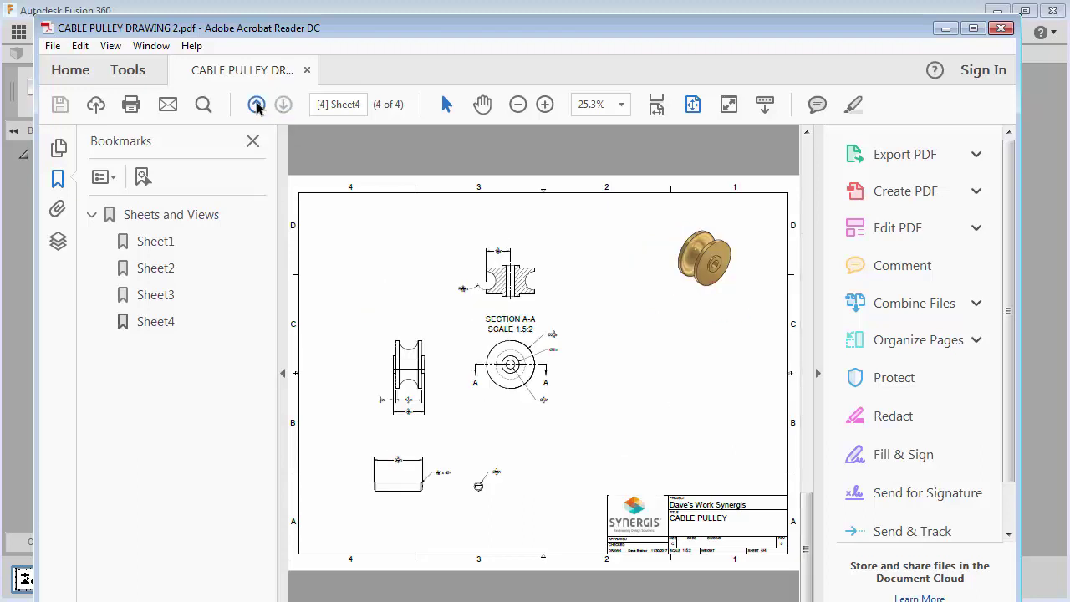
click(256, 105)
click(256, 104)
click(257, 104)
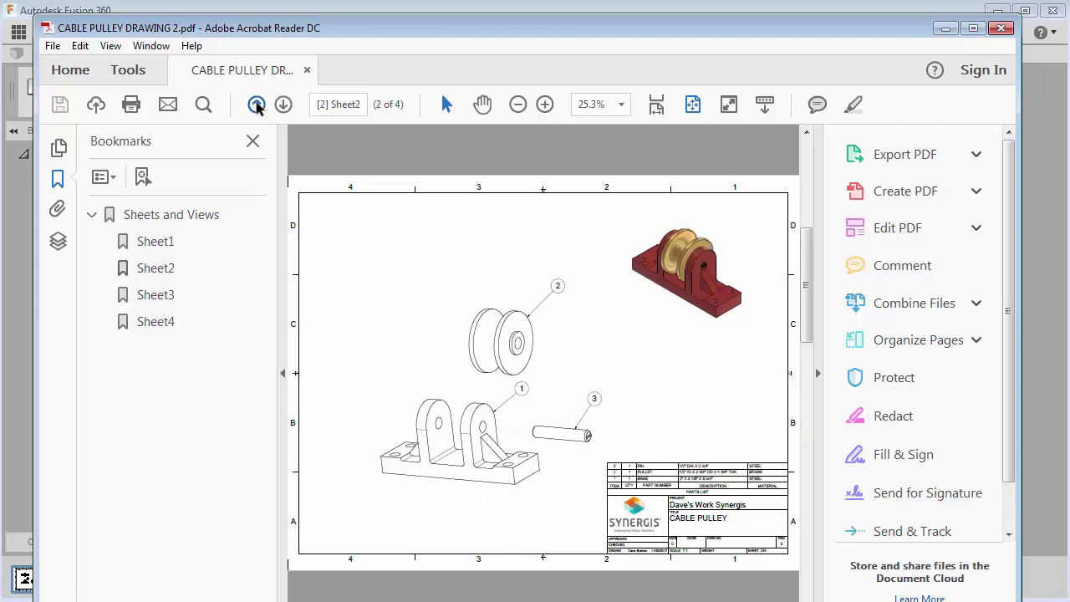